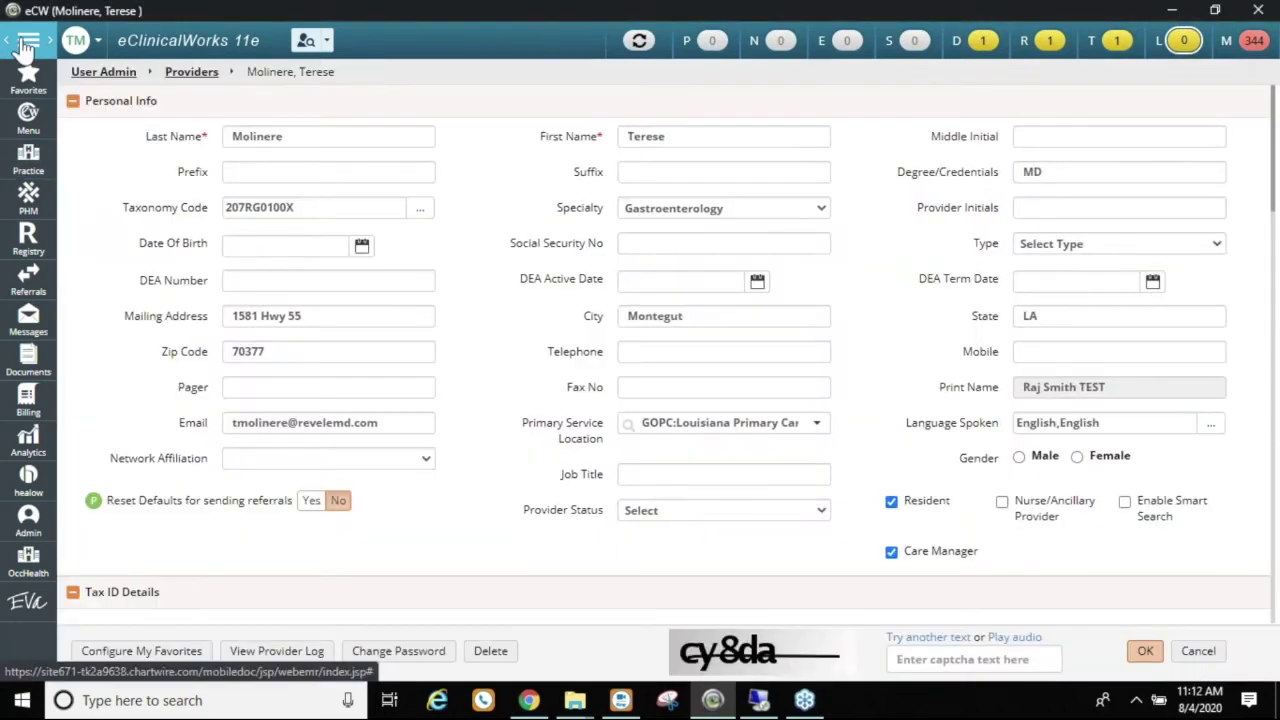
Open the Gastroenterology MD provider's Personal Info record from Admin > Providers
left_click(28, 522)
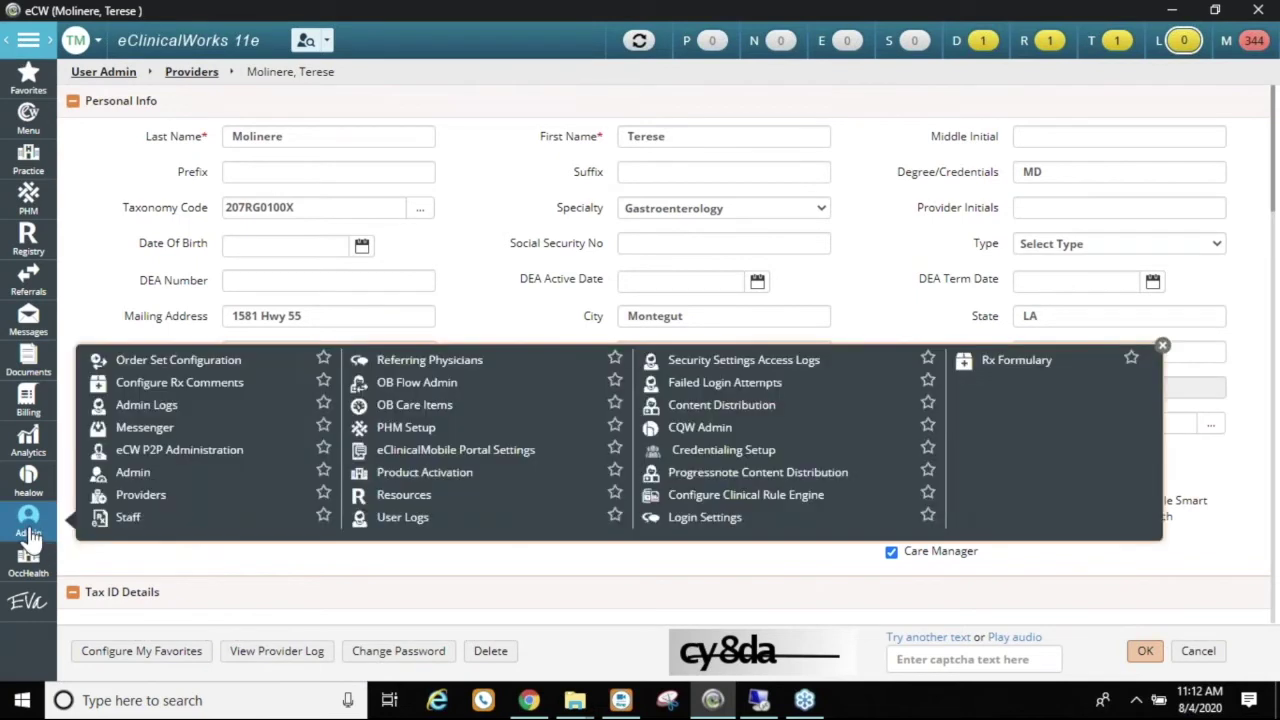
left_click(156, 503)
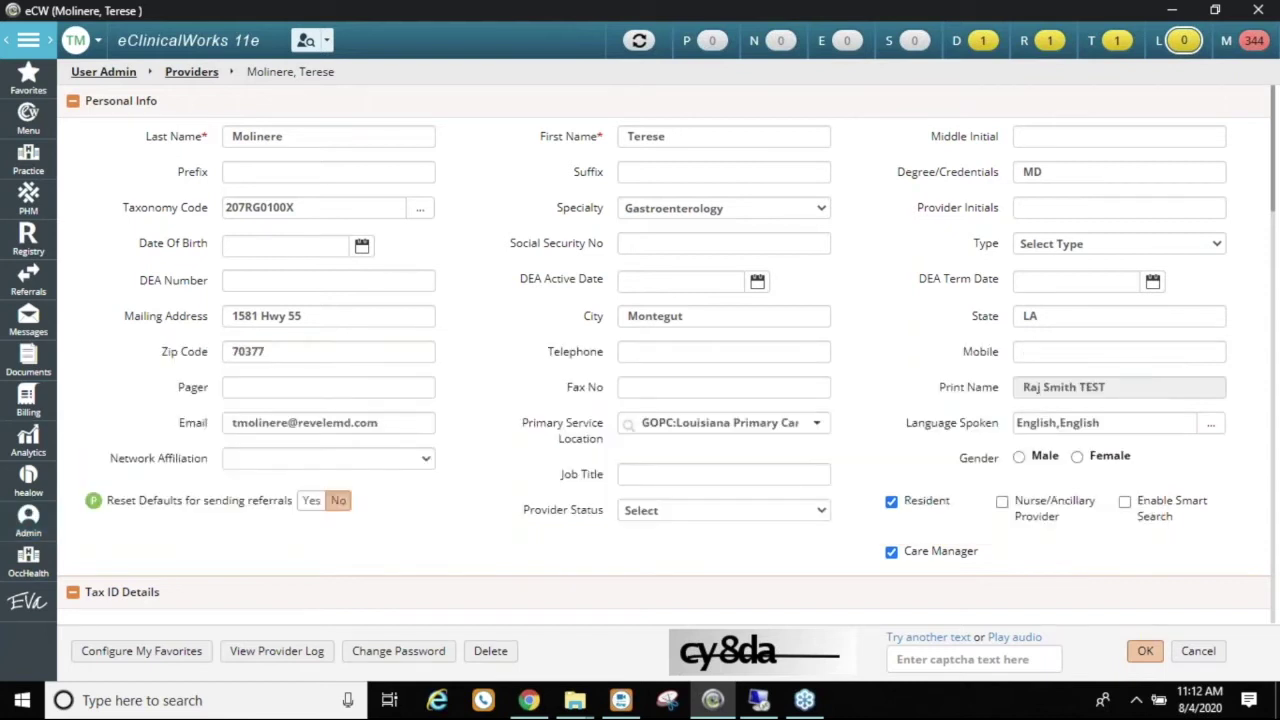
Add three more providers from the Assigned To list to My Favorites, making seven entries
left_click(172, 665)
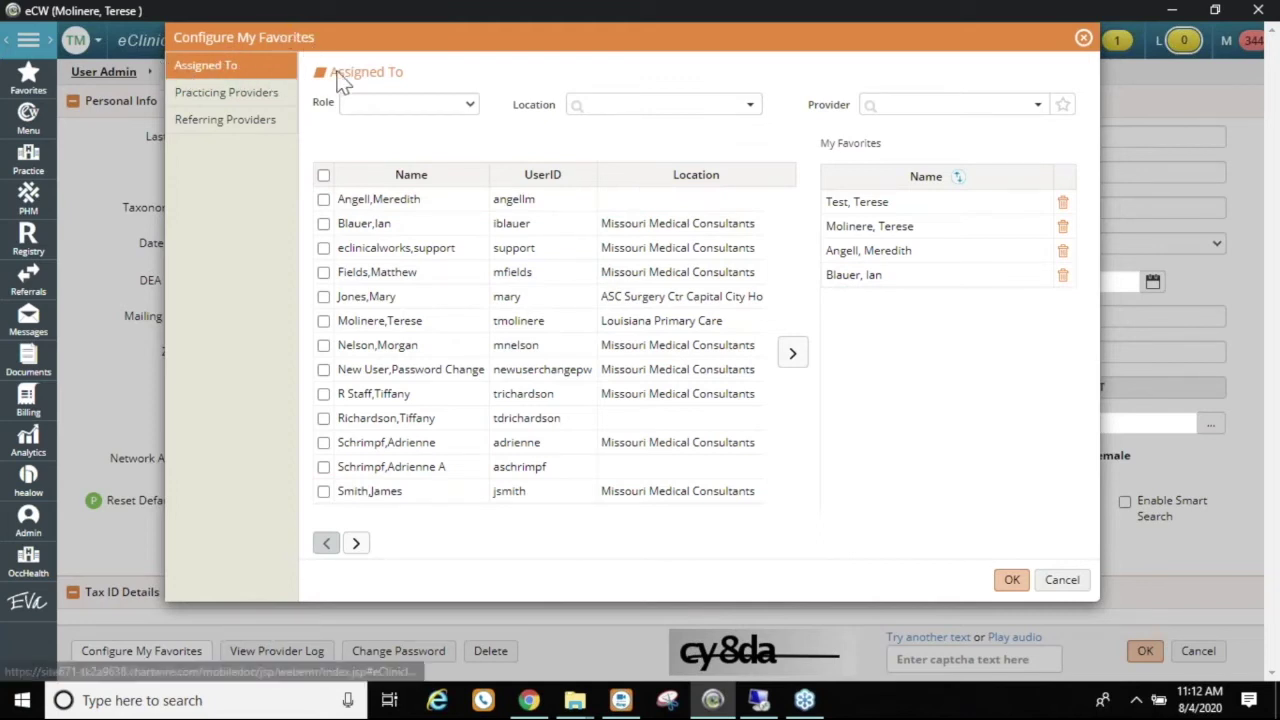
left_click(323, 273)
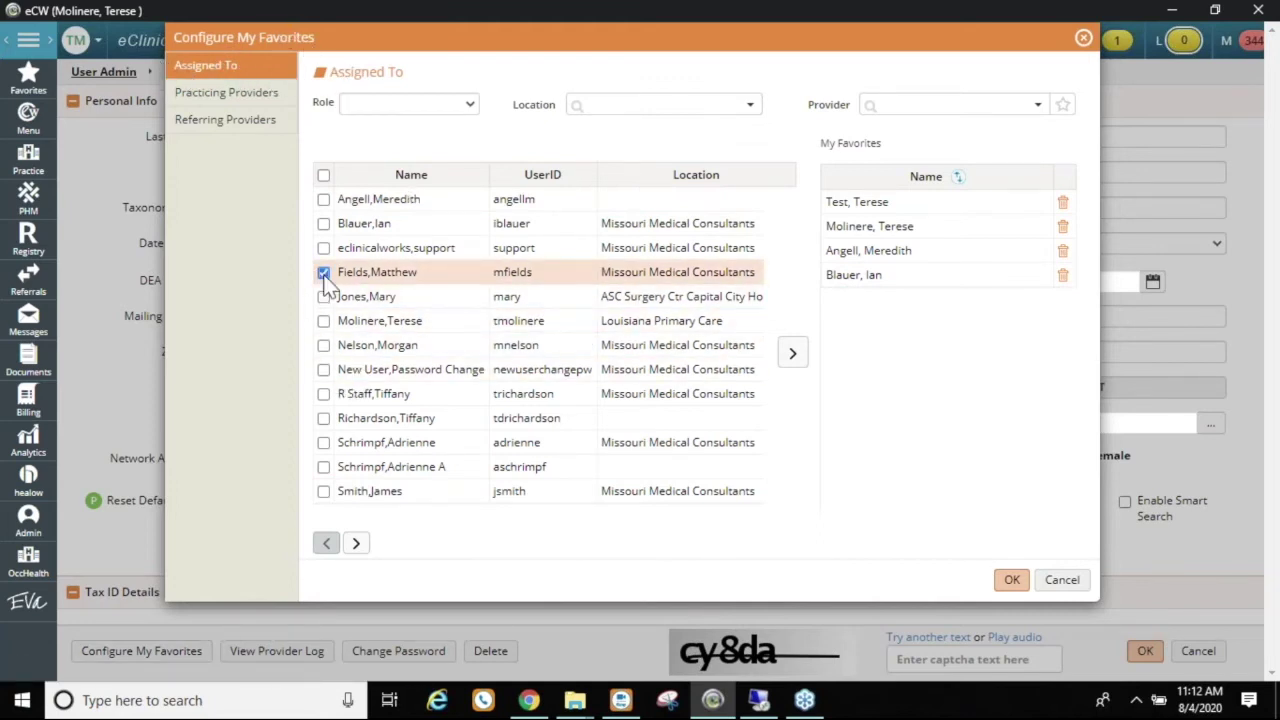
left_click(793, 356)
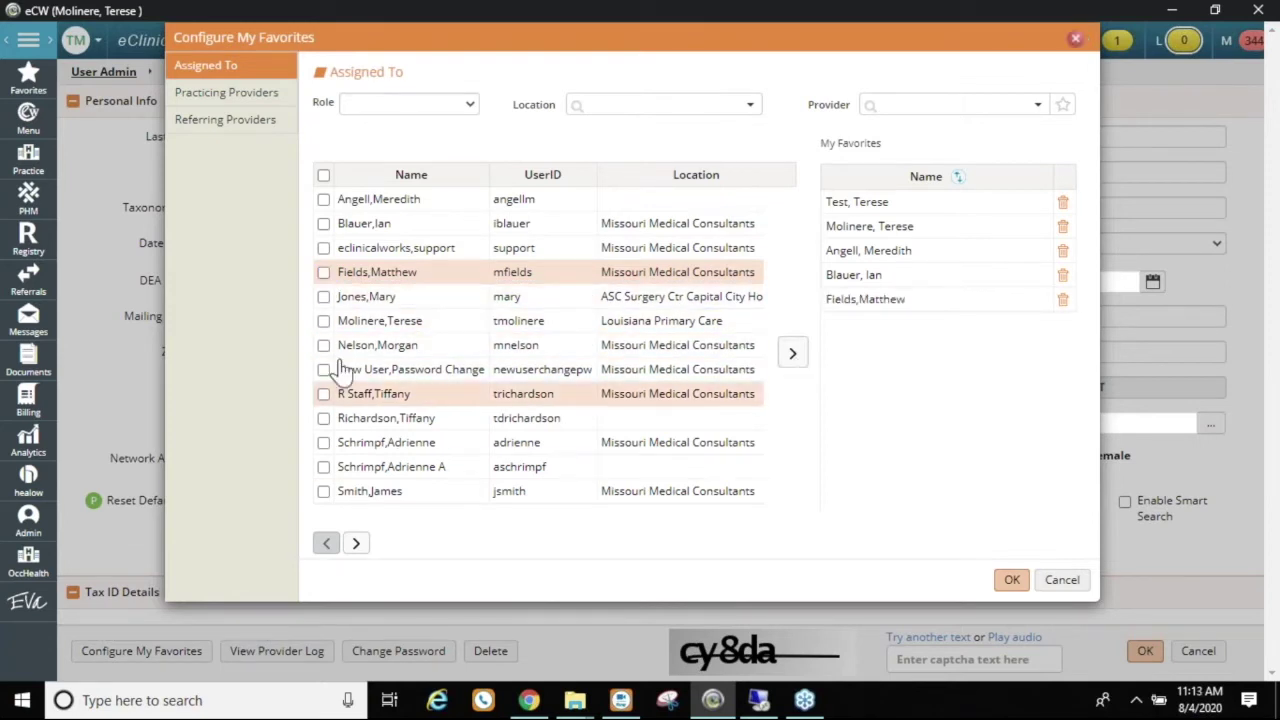
left_click(323, 321)
left_click(323, 345)
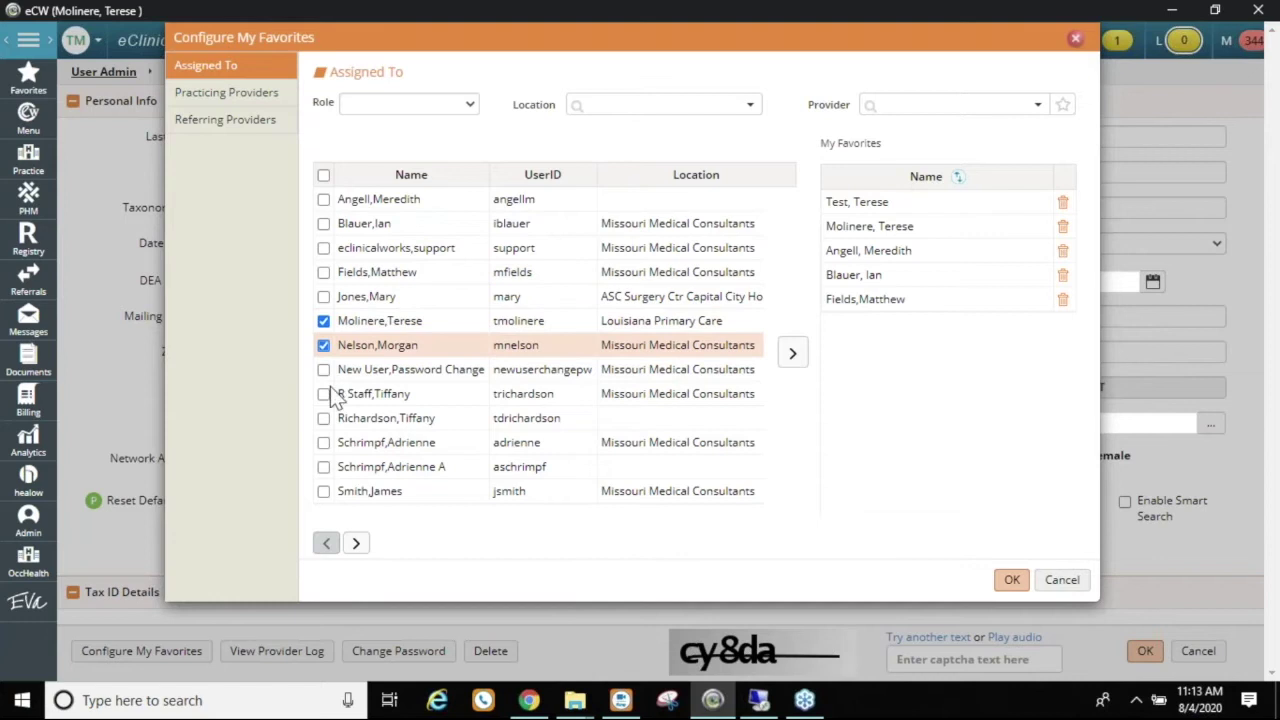
left_click(323, 369)
left_click(793, 355)
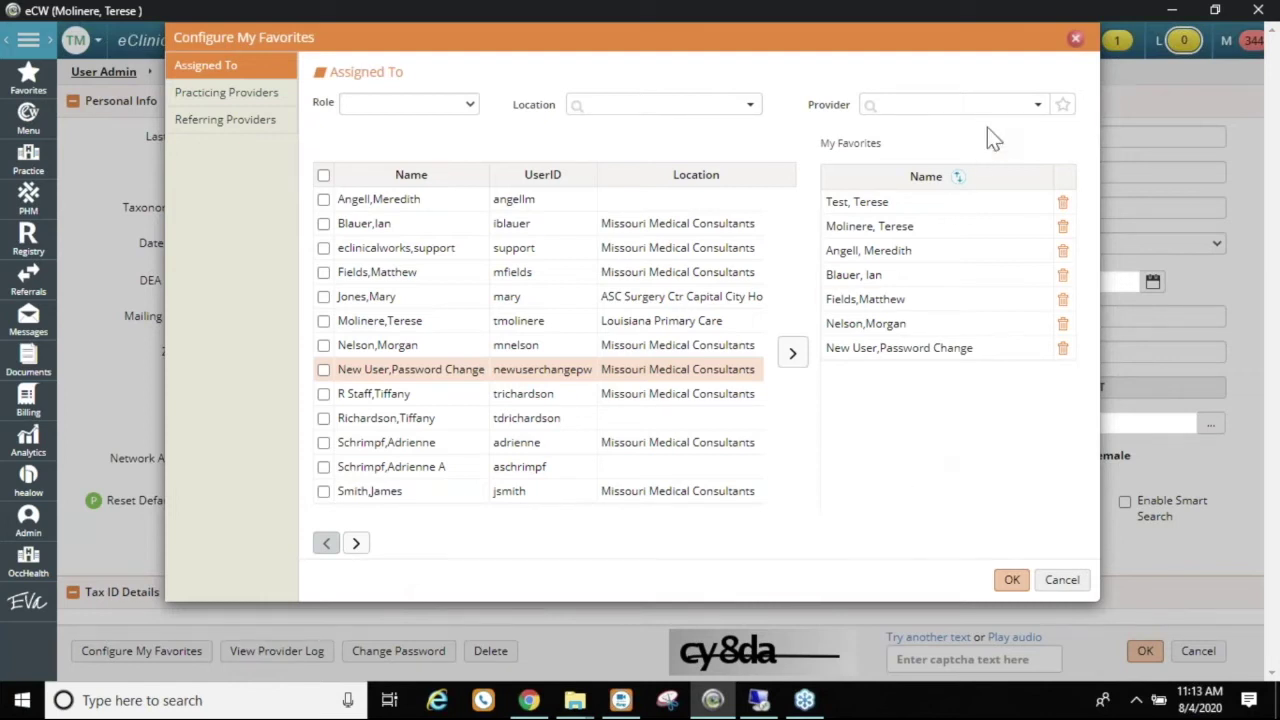
Add a provider from the Provider dropdown, delete four favorites, and move the last entry to the top
left_click(1039, 107)
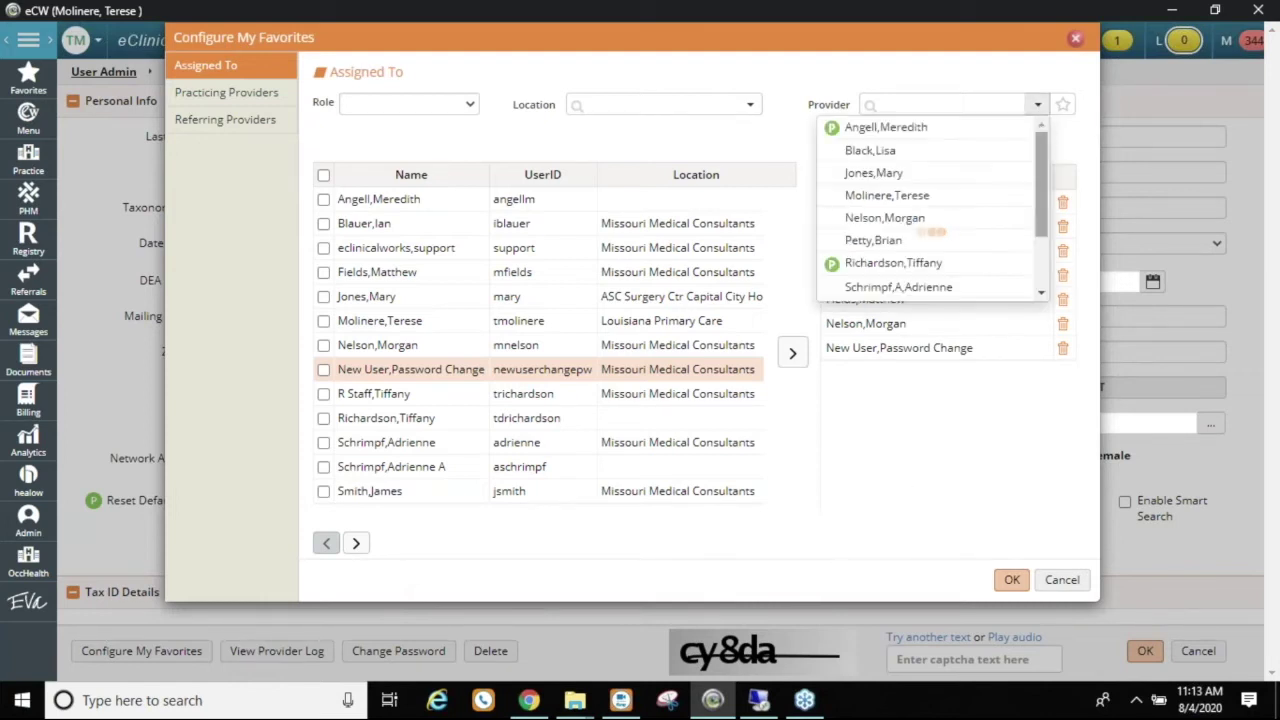
left_click_drag(1044, 148, 1044, 99)
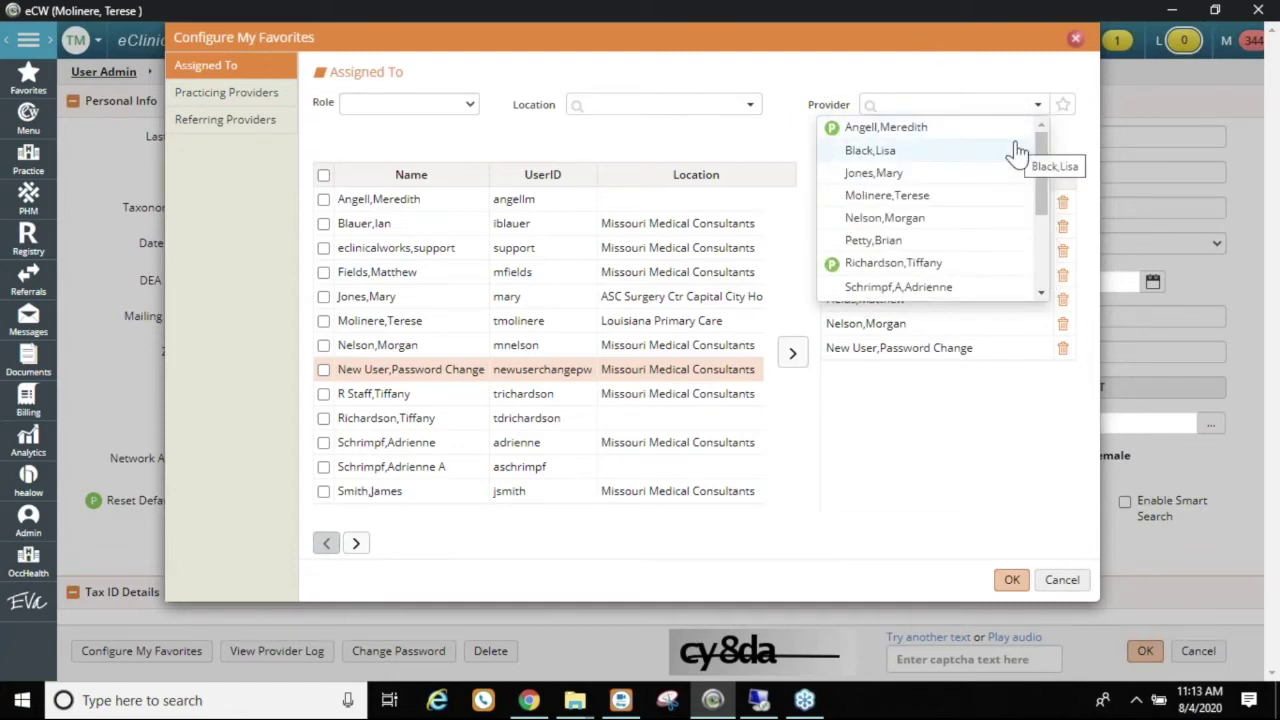
left_click(948, 264)
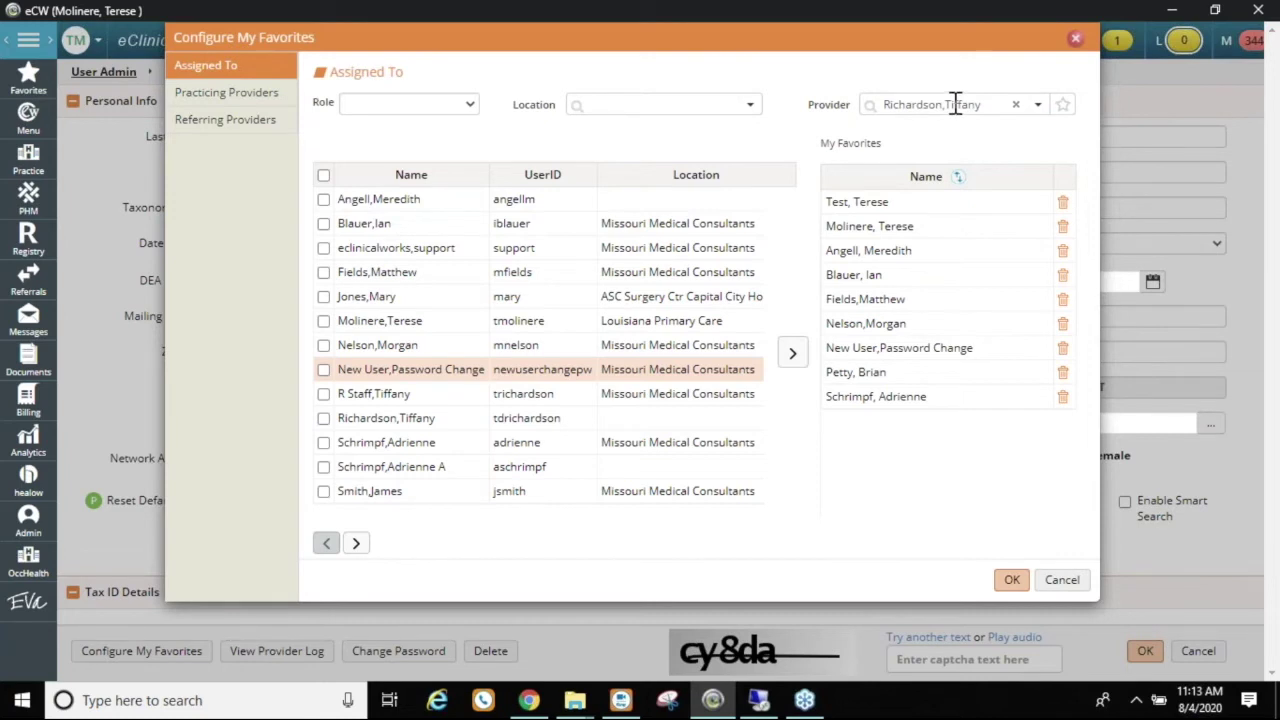
left_click(1063, 275)
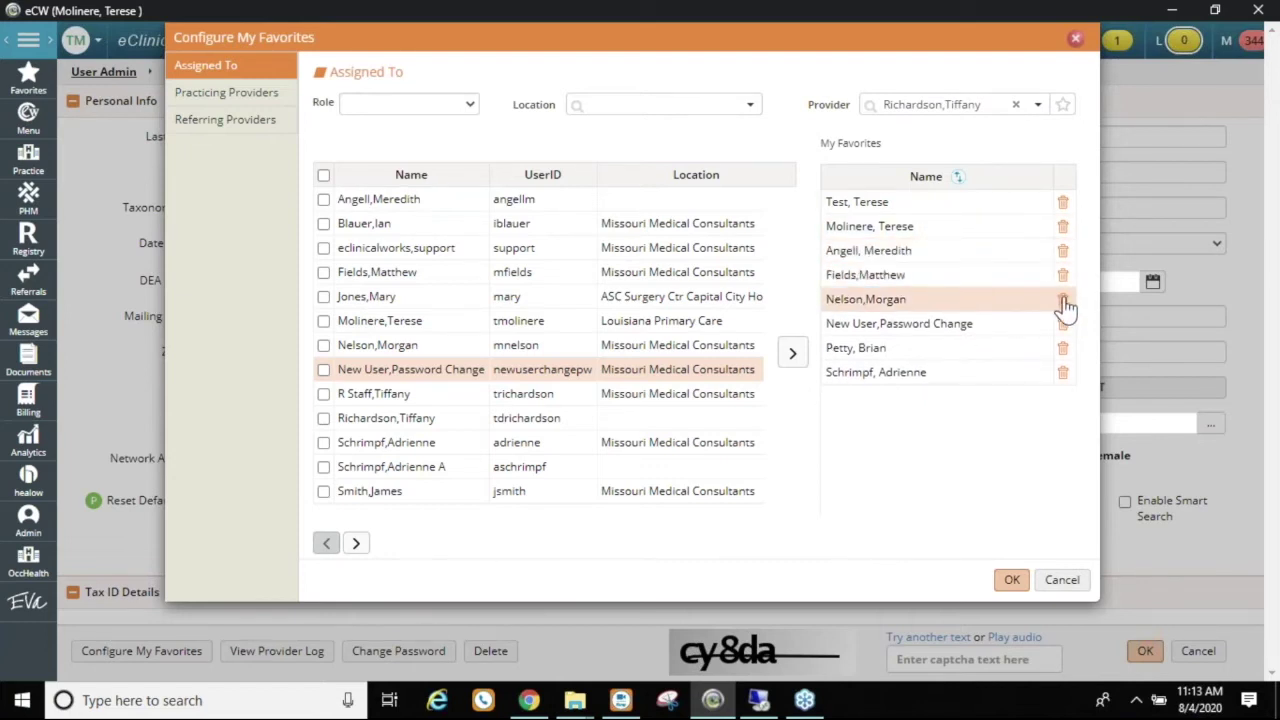
left_click(1063, 297)
left_click(1063, 275)
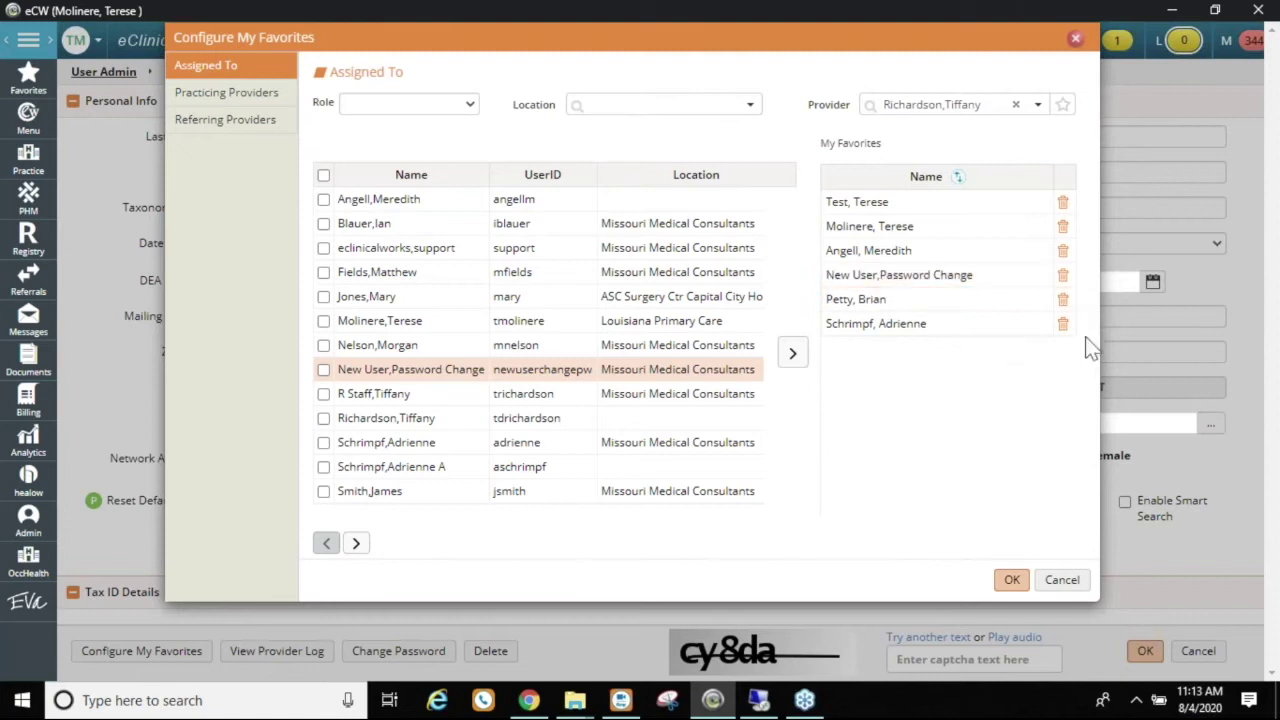
left_click(1063, 275)
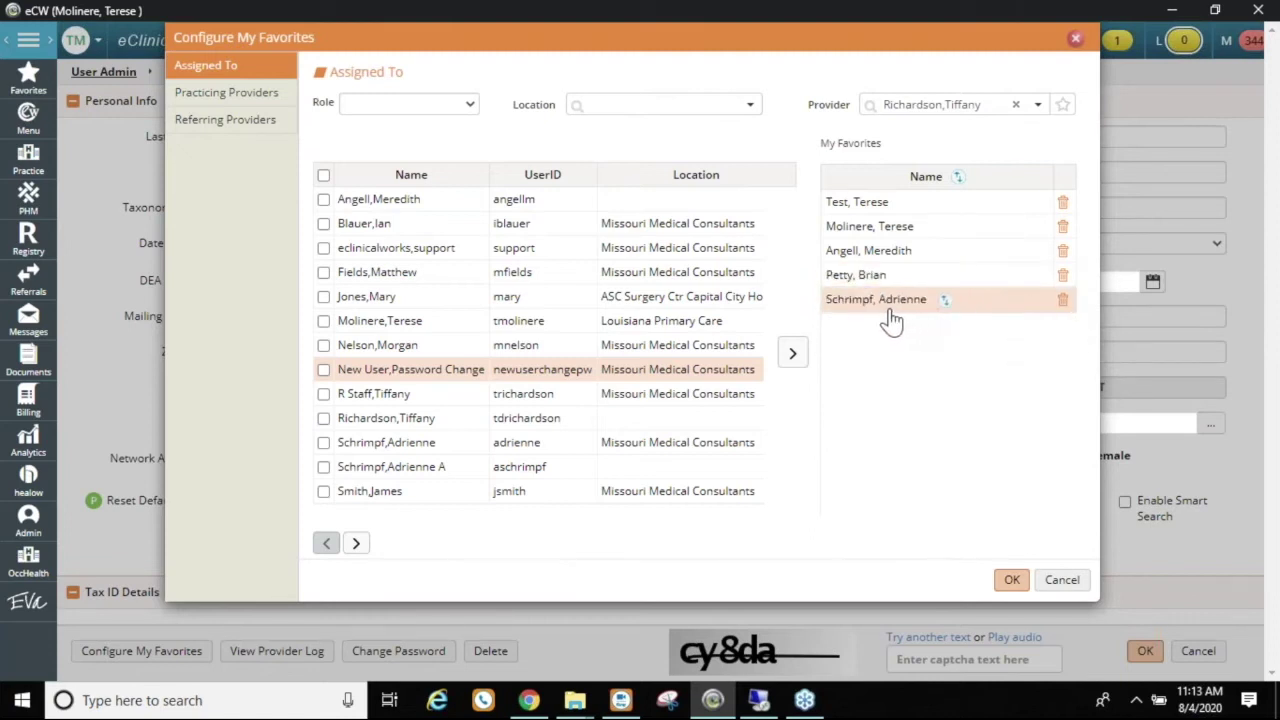
left_click_drag(892, 310, 891, 202)
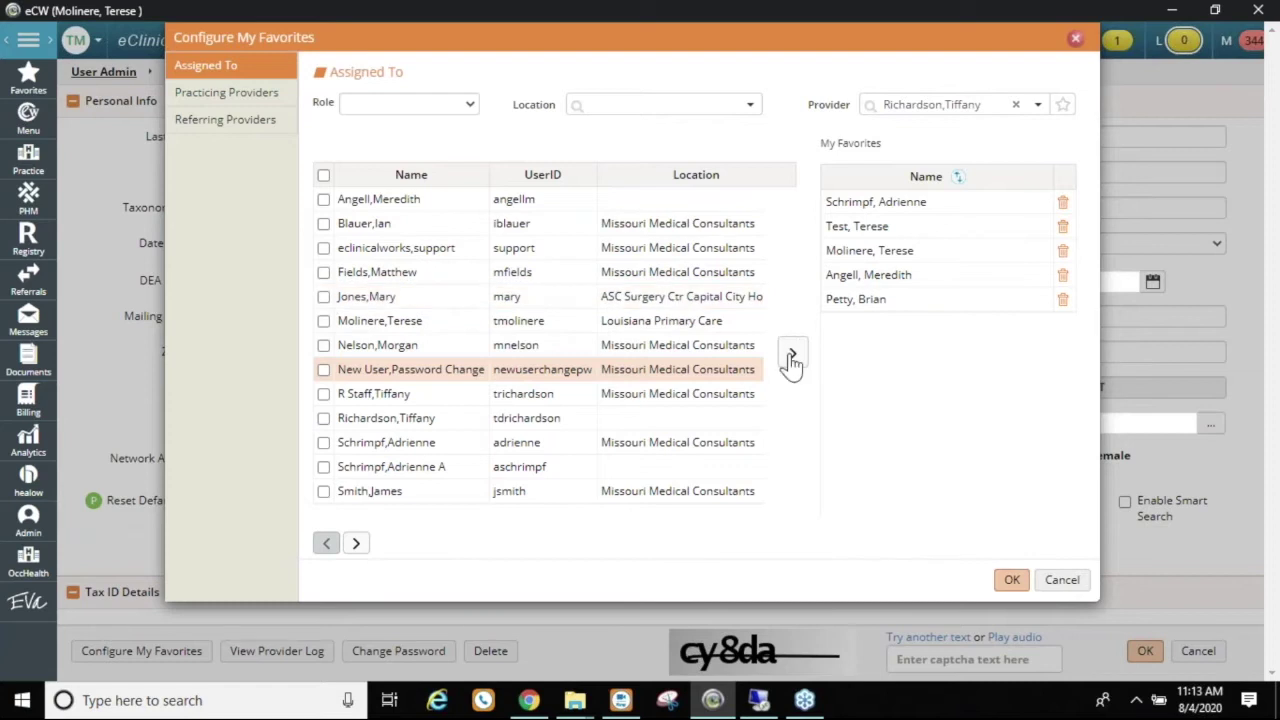
Add the last provider from the Provider list, try moving PSM Data Center higher, and save the favorites
left_click(1017, 107)
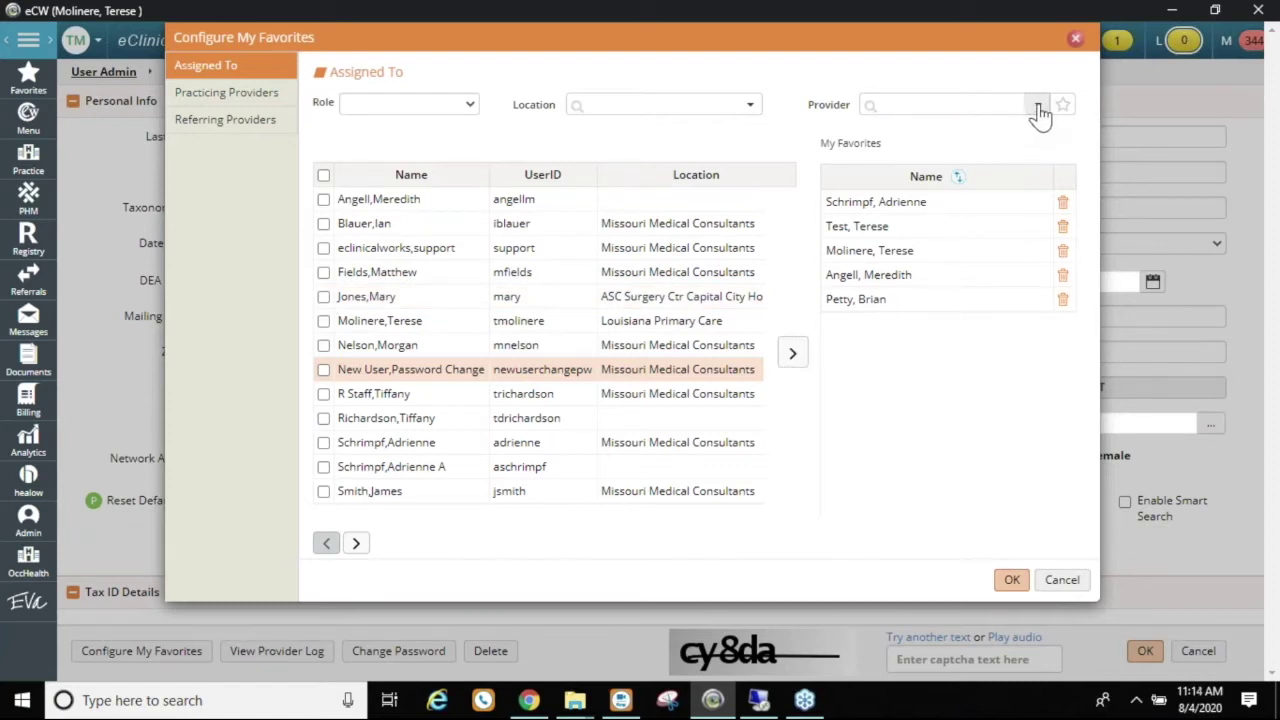
left_click(1037, 106)
left_click_drag(1040, 148, 1035, 247)
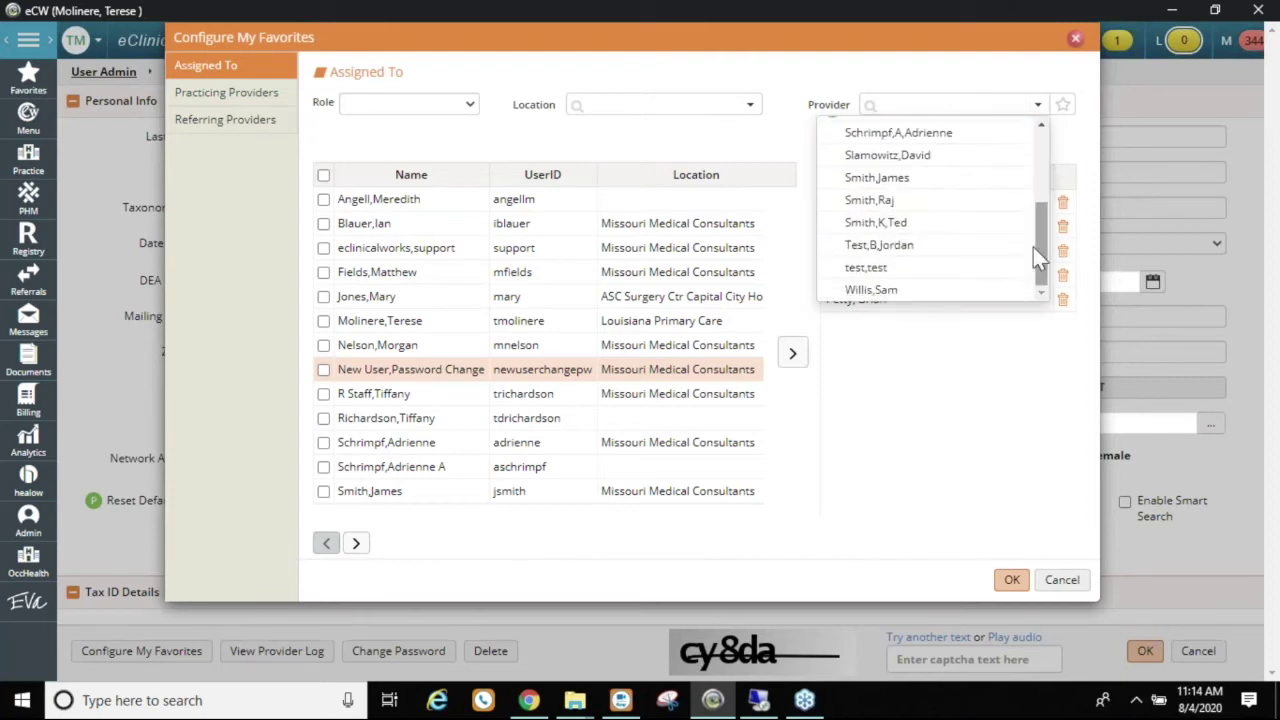
left_click(903, 291)
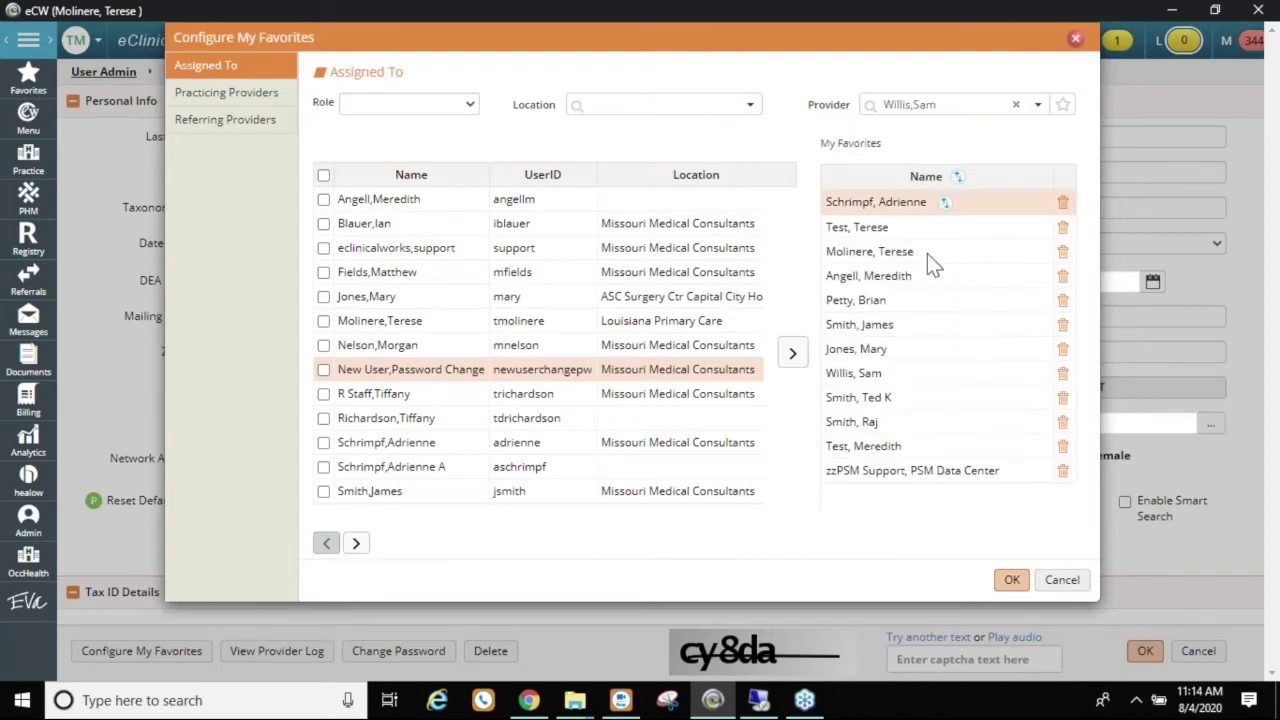
mouse_move(956, 474)
left_mouse_down()
mouse_move(949, 374)
mouse_move(978, 471)
left_mouse_up()
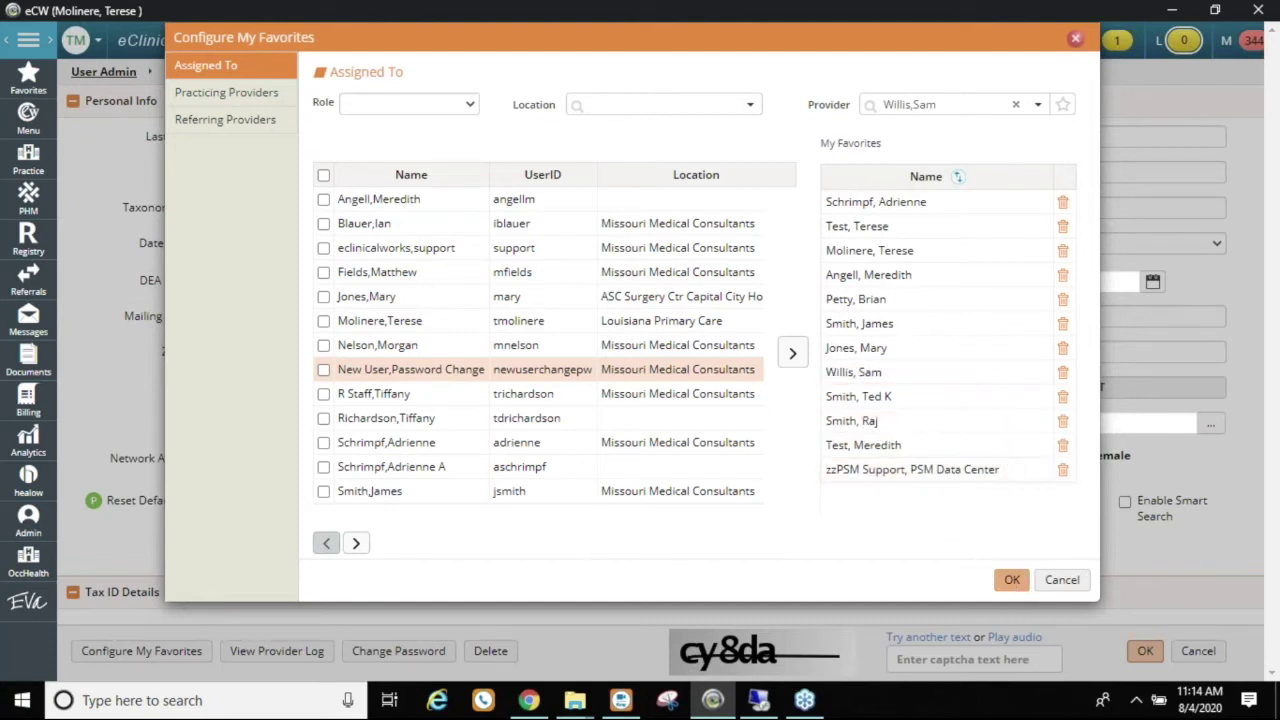
left_click(1022, 586)
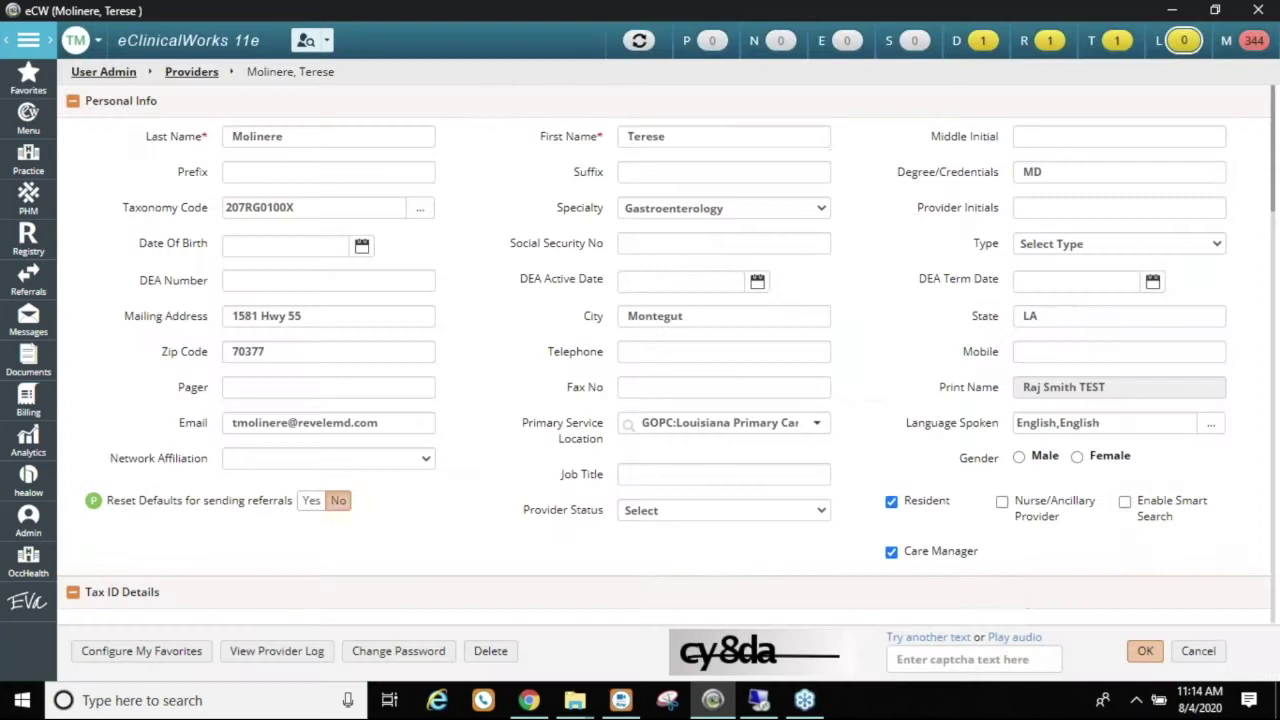
Open a staff member's record from Admin > Staff and scroll to the bottom of the form
left_click(36, 538)
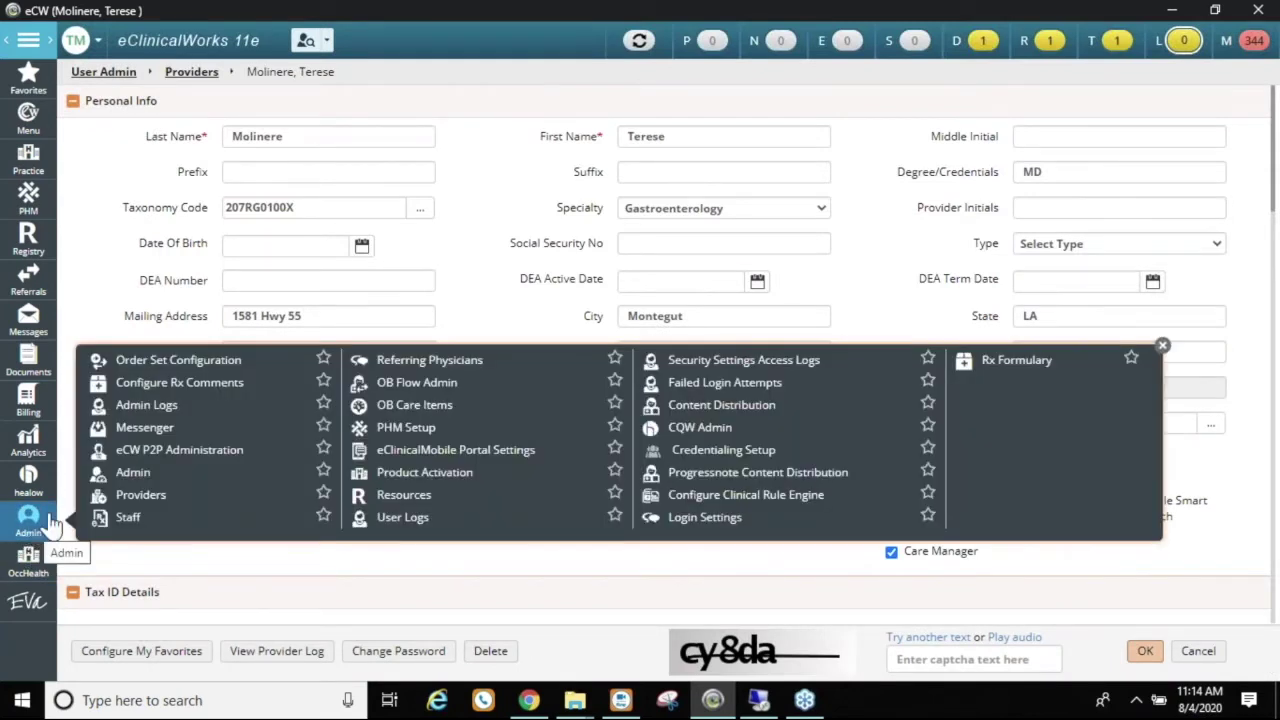
left_click(155, 522)
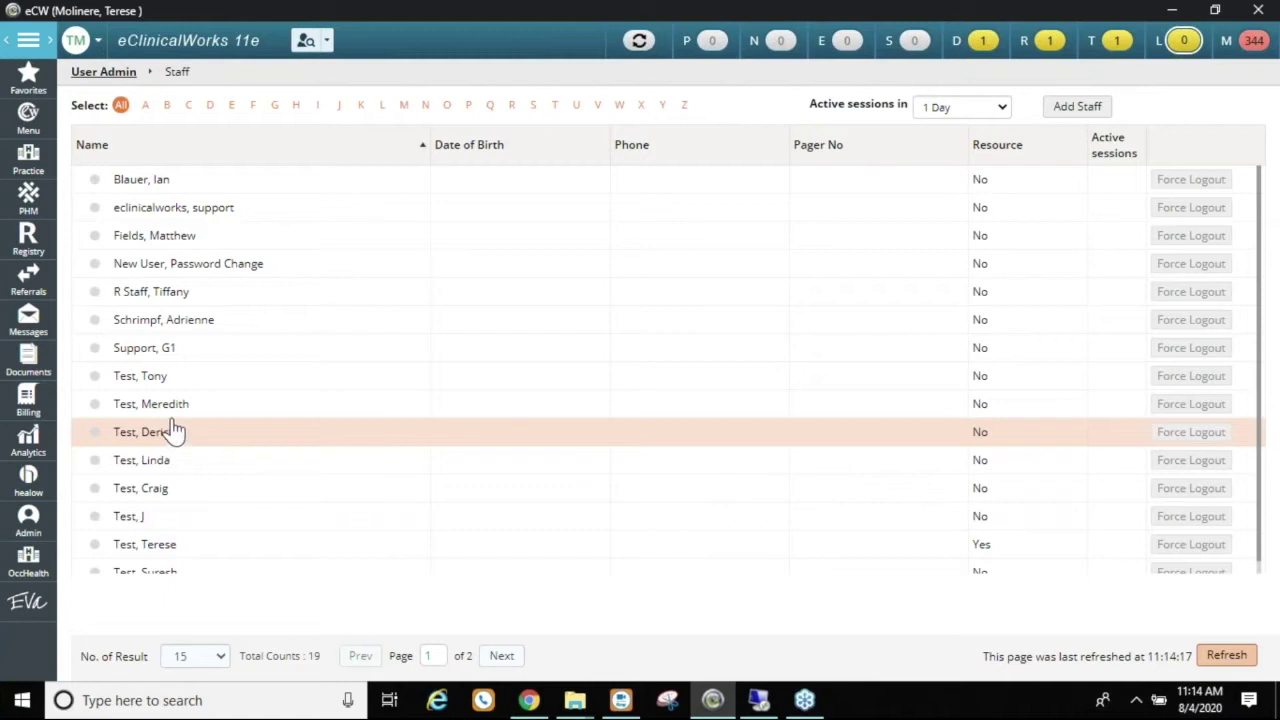
left_click(177, 406)
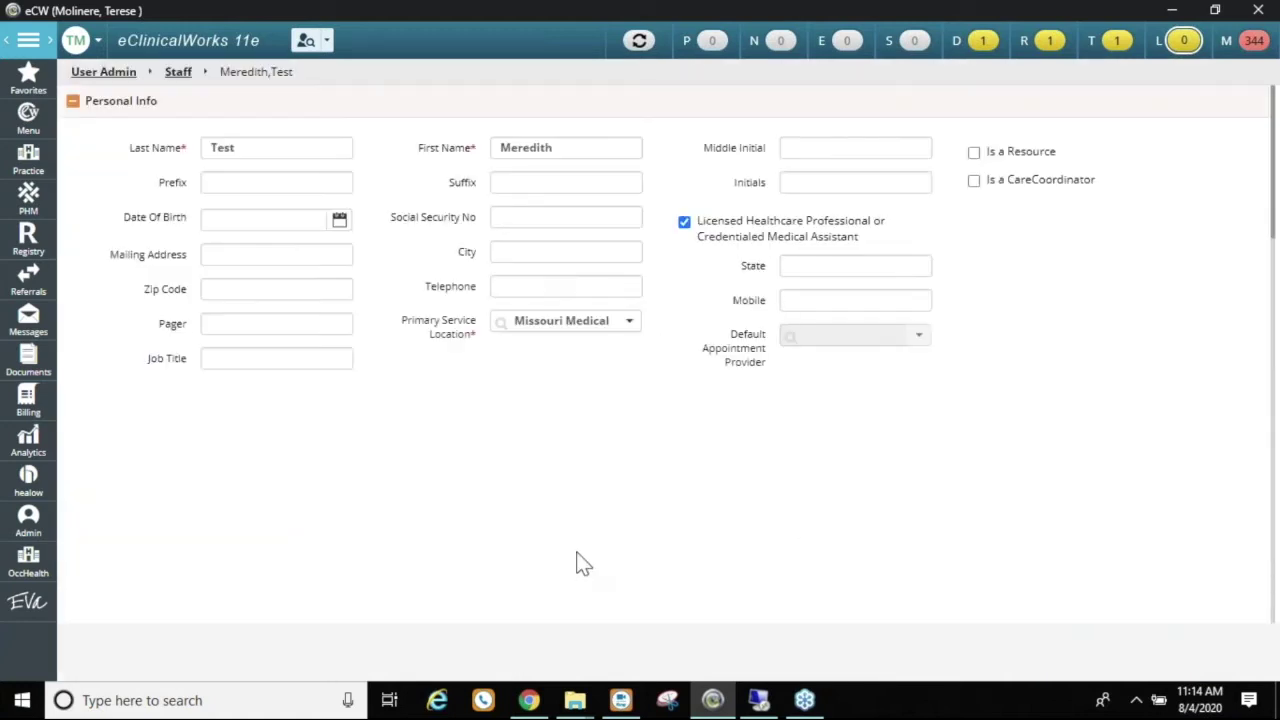
left_click(1275, 360)
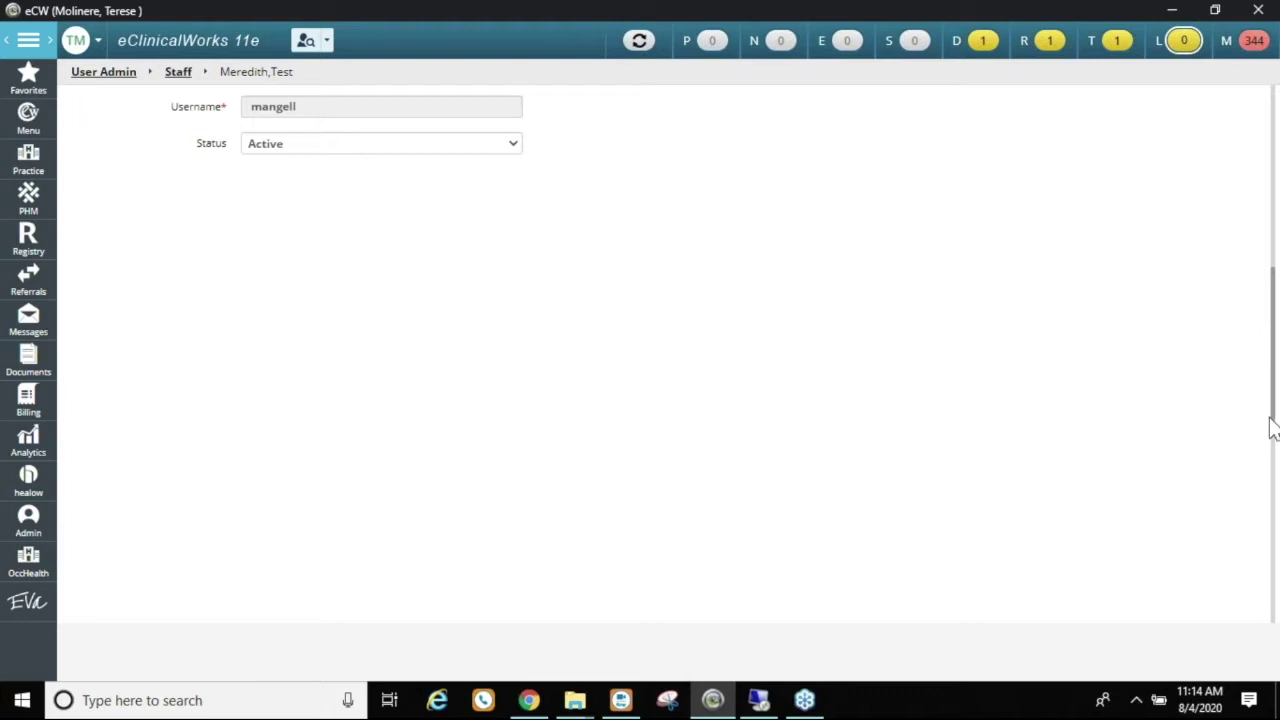
left_click_drag(1275, 420, 1272, 560)
Add a checked provider to this staff member's My Favorites
left_click(194, 590)
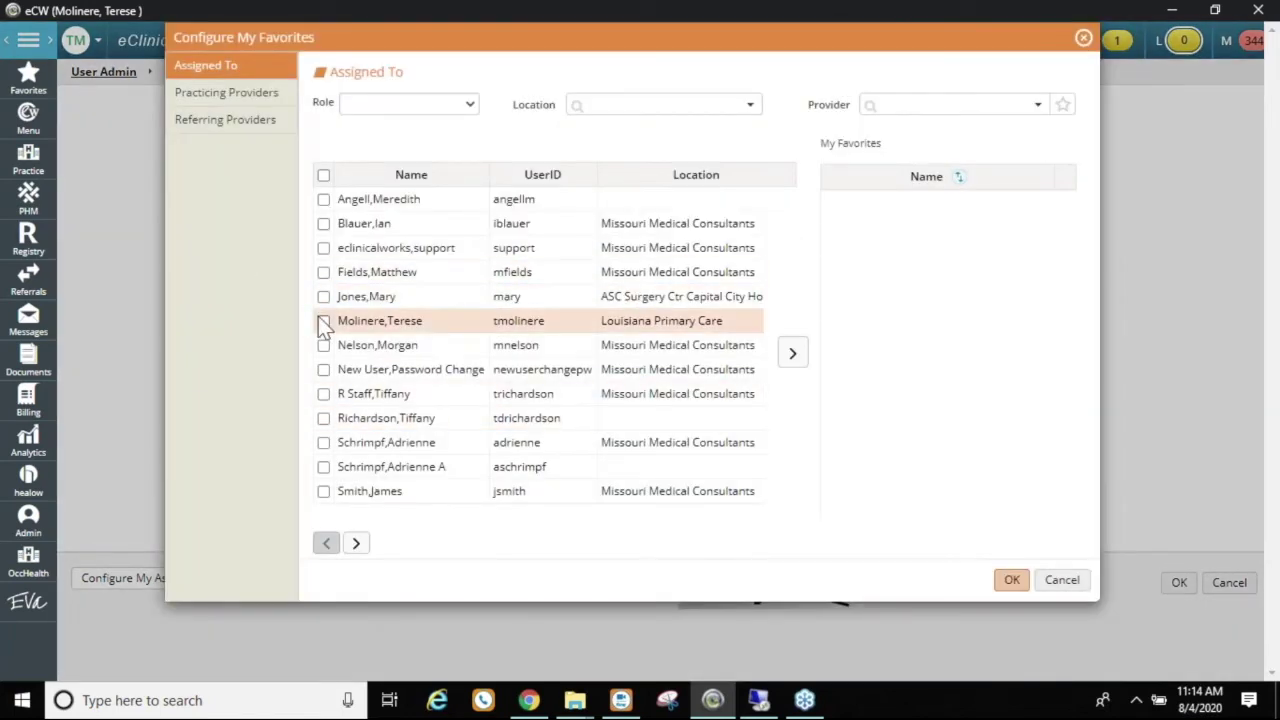
left_click(323, 272)
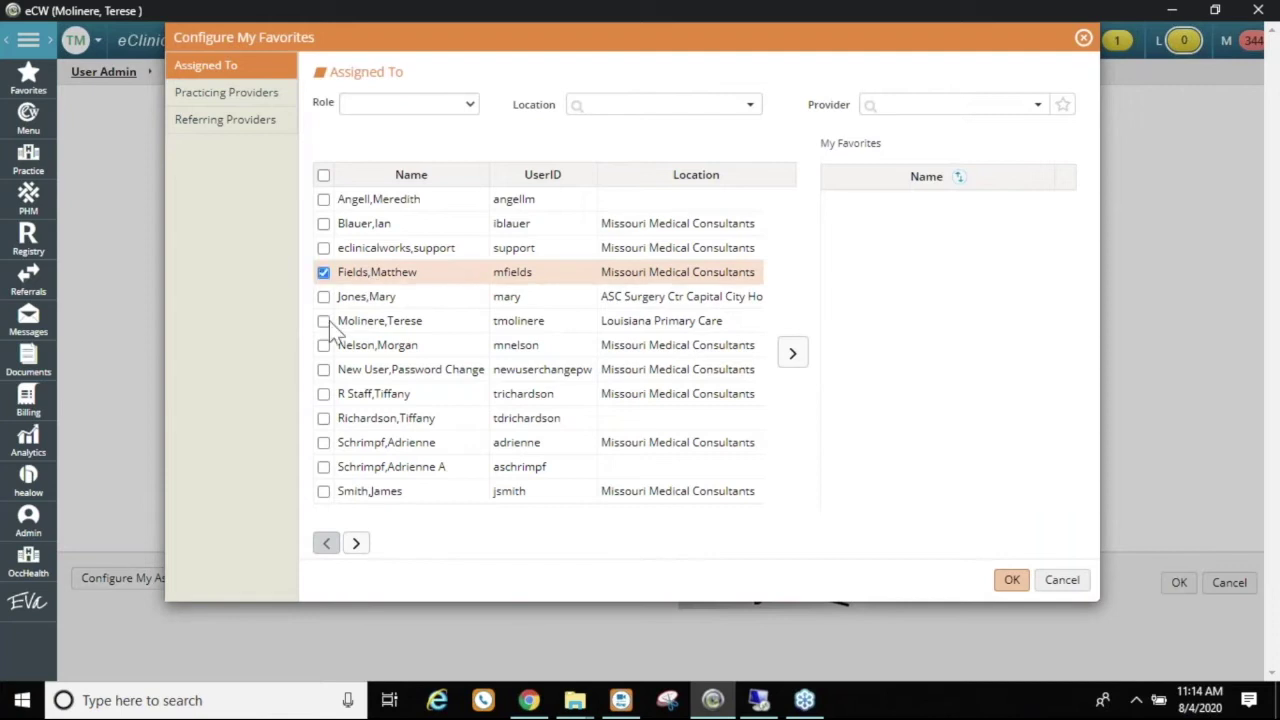
left_click(800, 360)
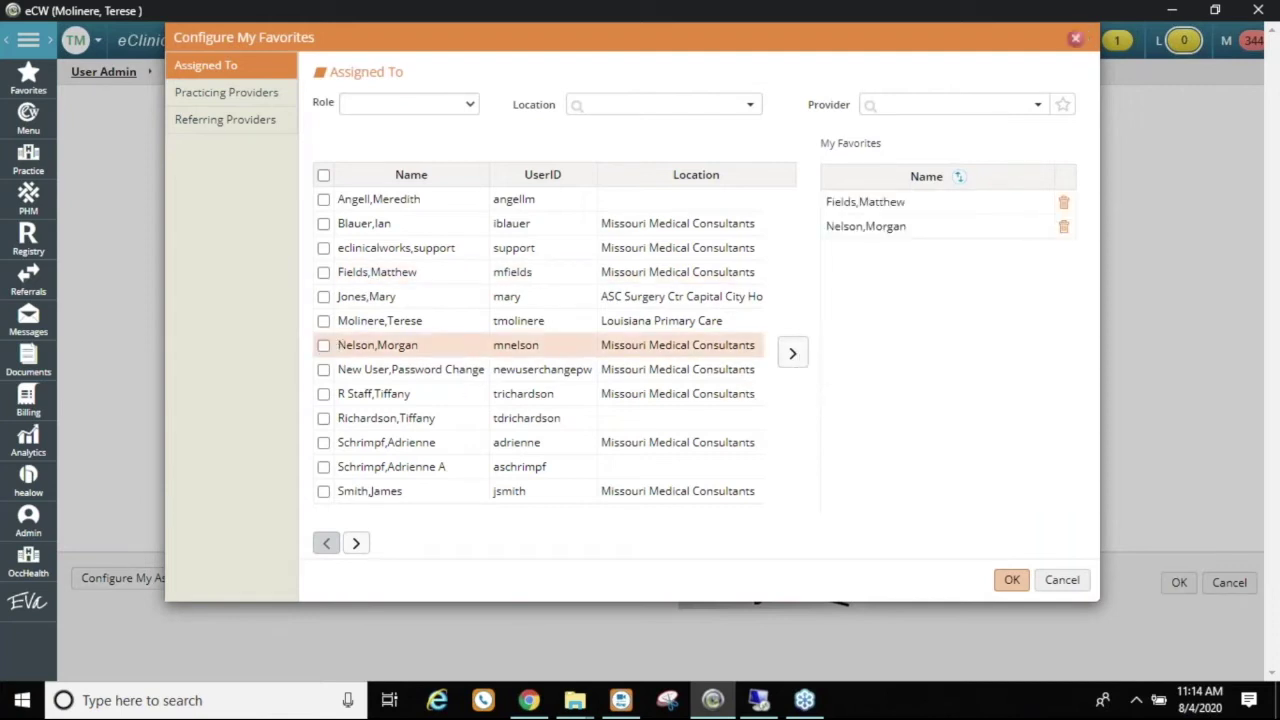
Pick a provider from the Provider dropdown, drag the second favorite to the top, and save
left_click(1037, 106)
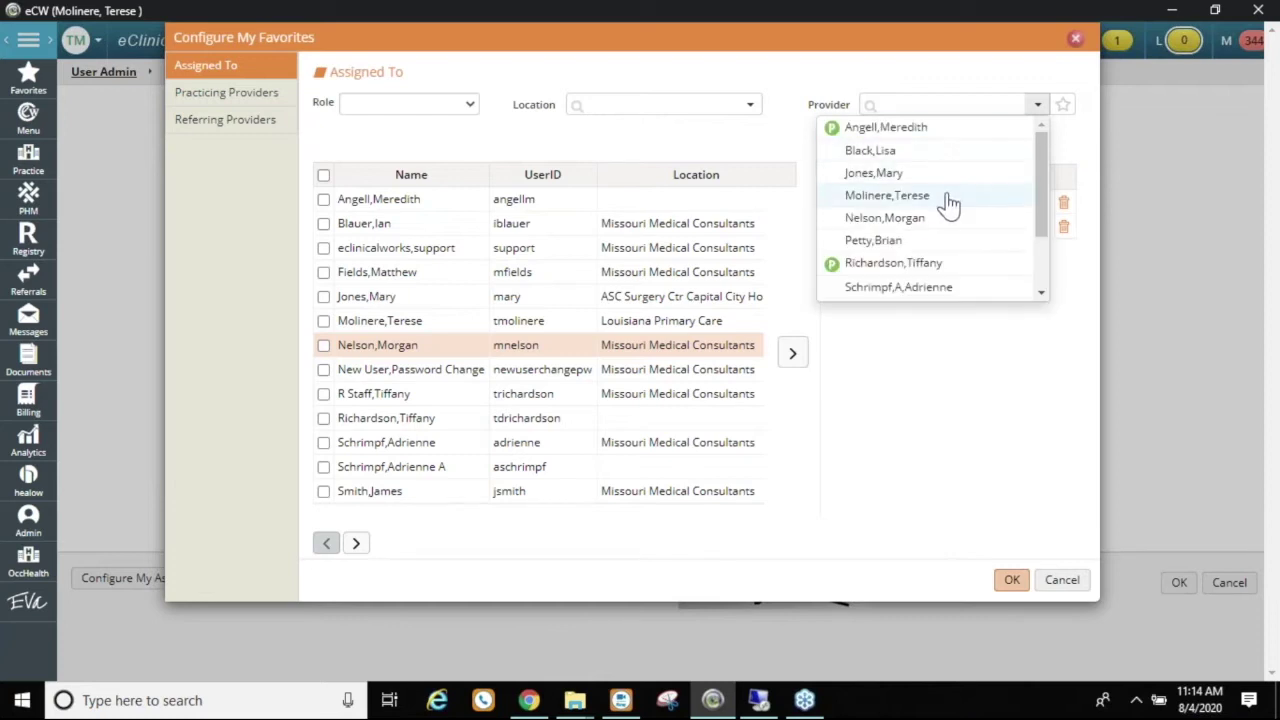
left_click(948, 138)
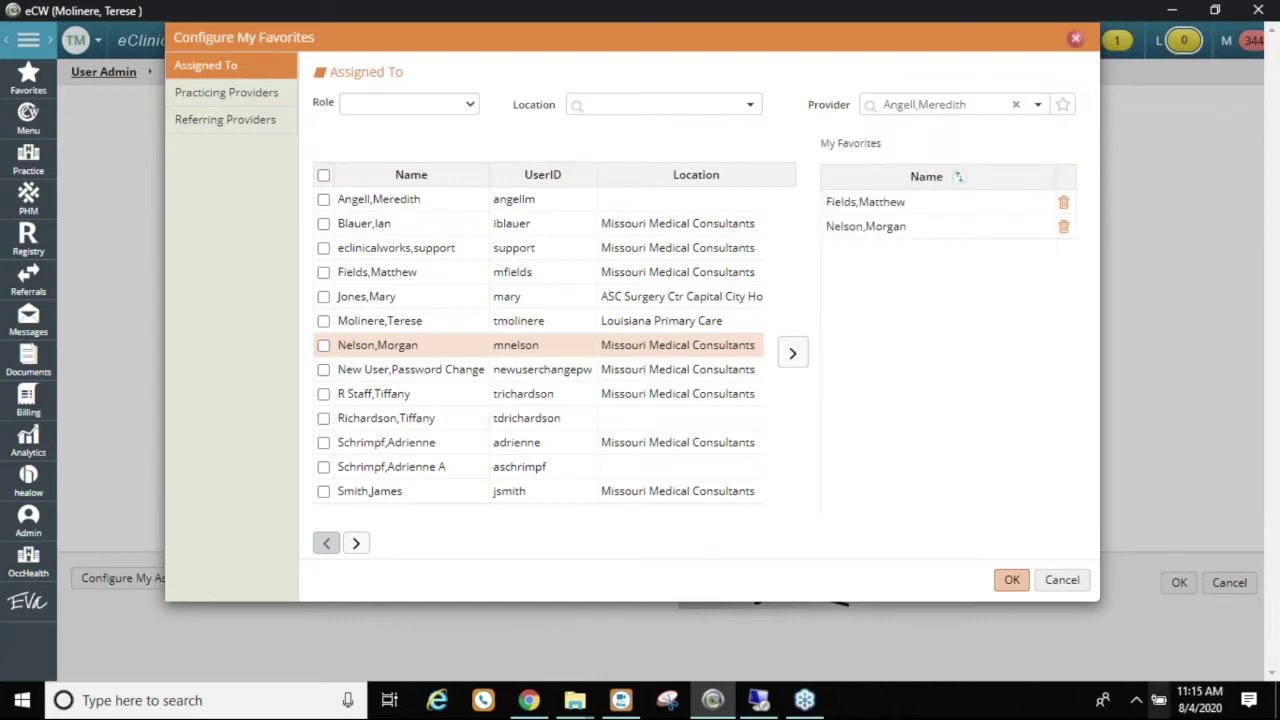
left_click(1017, 105)
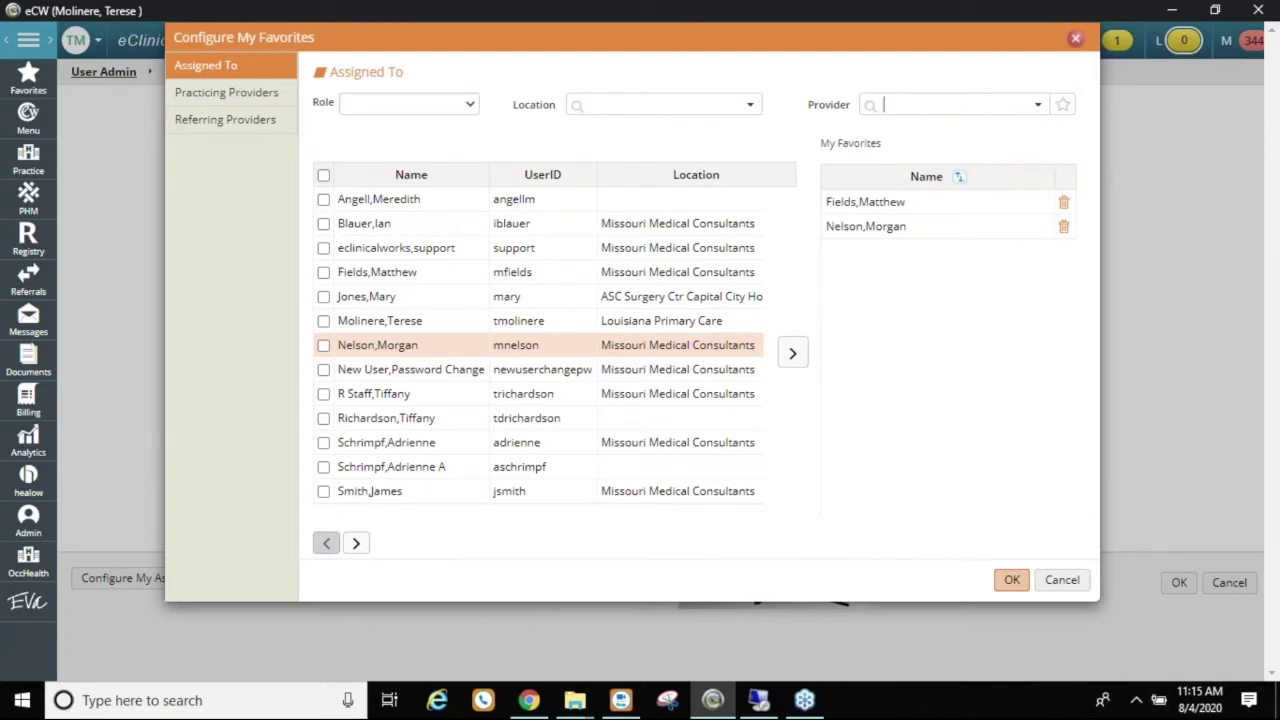
left_click(1038, 106)
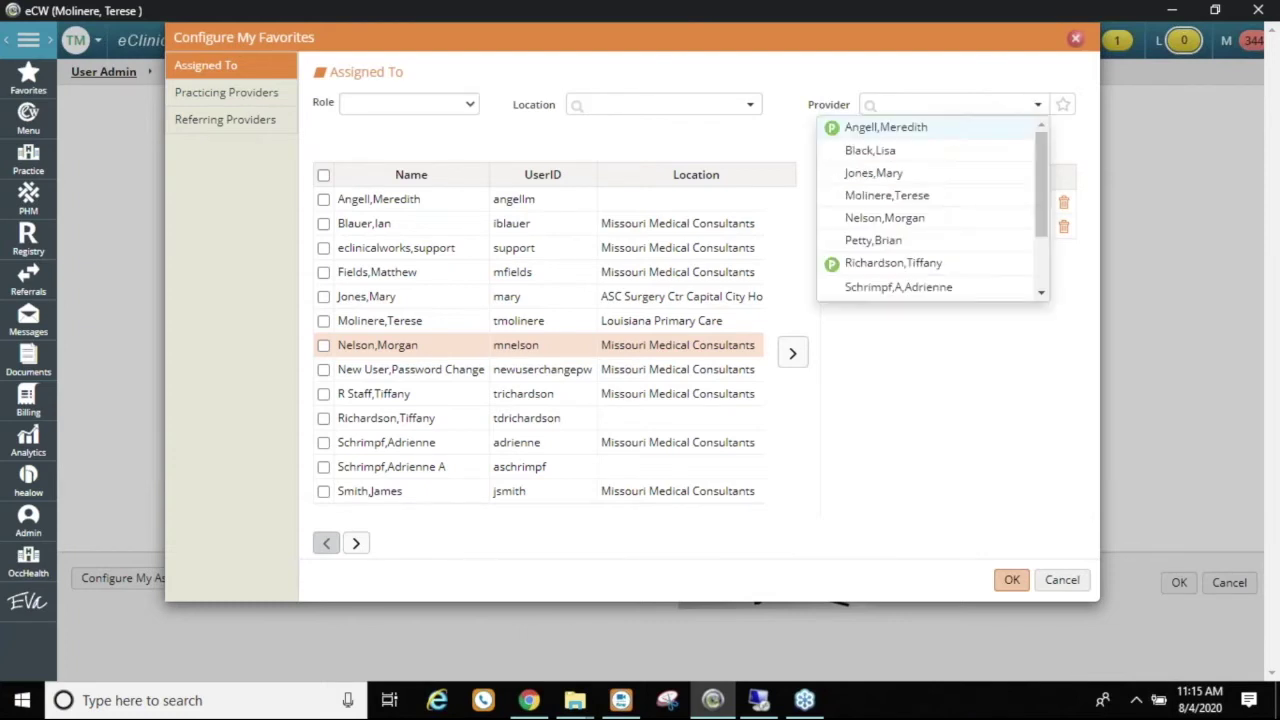
left_click(920, 220)
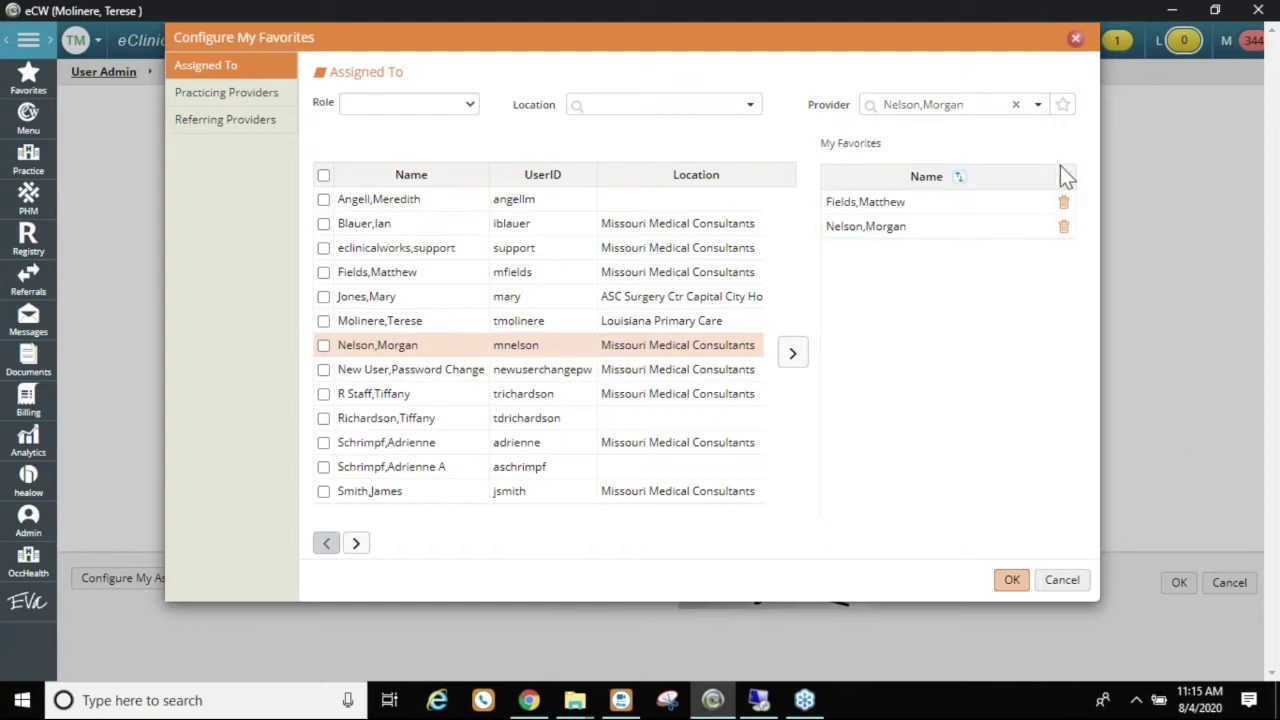
left_click_drag(943, 229, 962, 198)
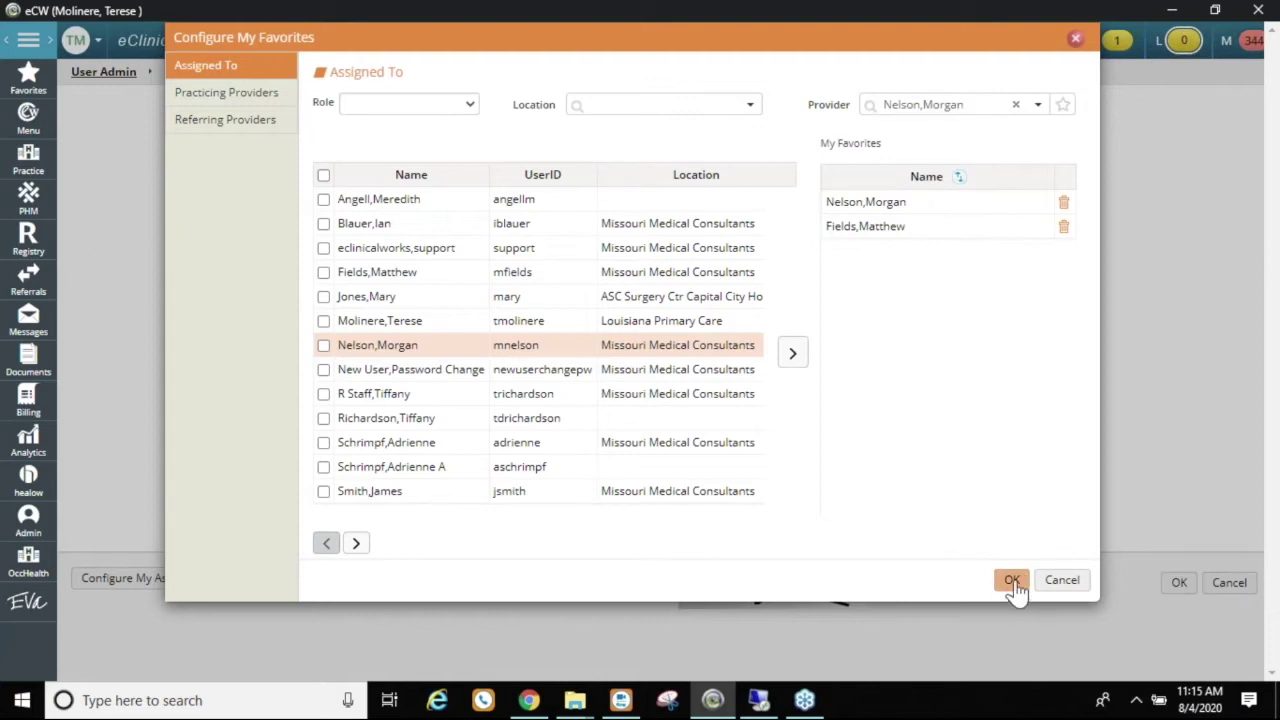
left_click(1012, 582)
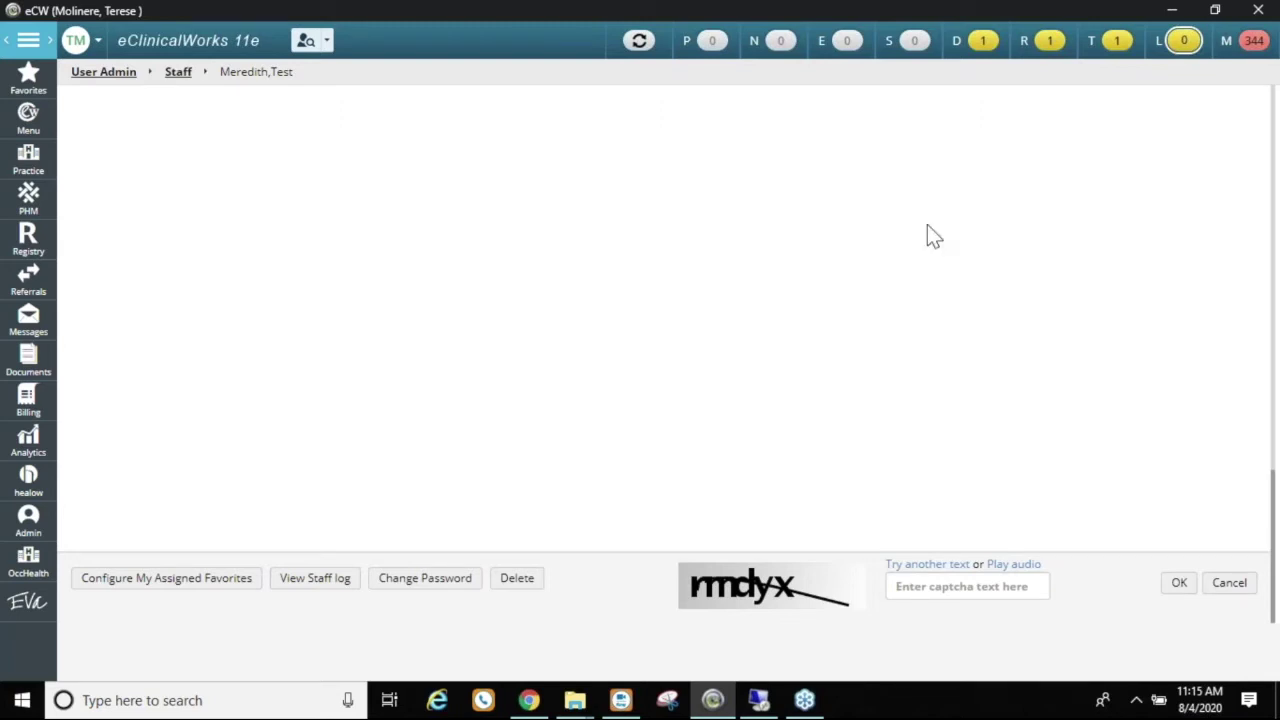
Launch the patient's Virtual Checkin telephone encounter from the Telephone/Web Encounters list
left_click(1120, 42)
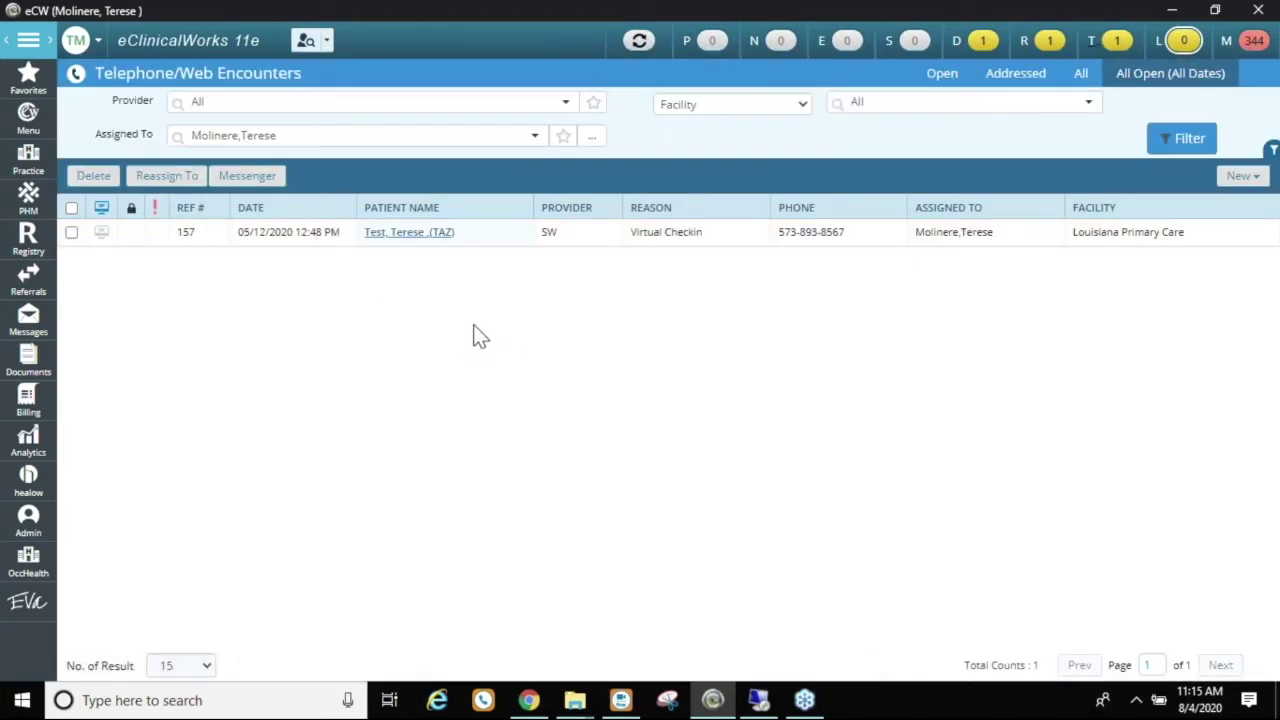
left_click(408, 233)
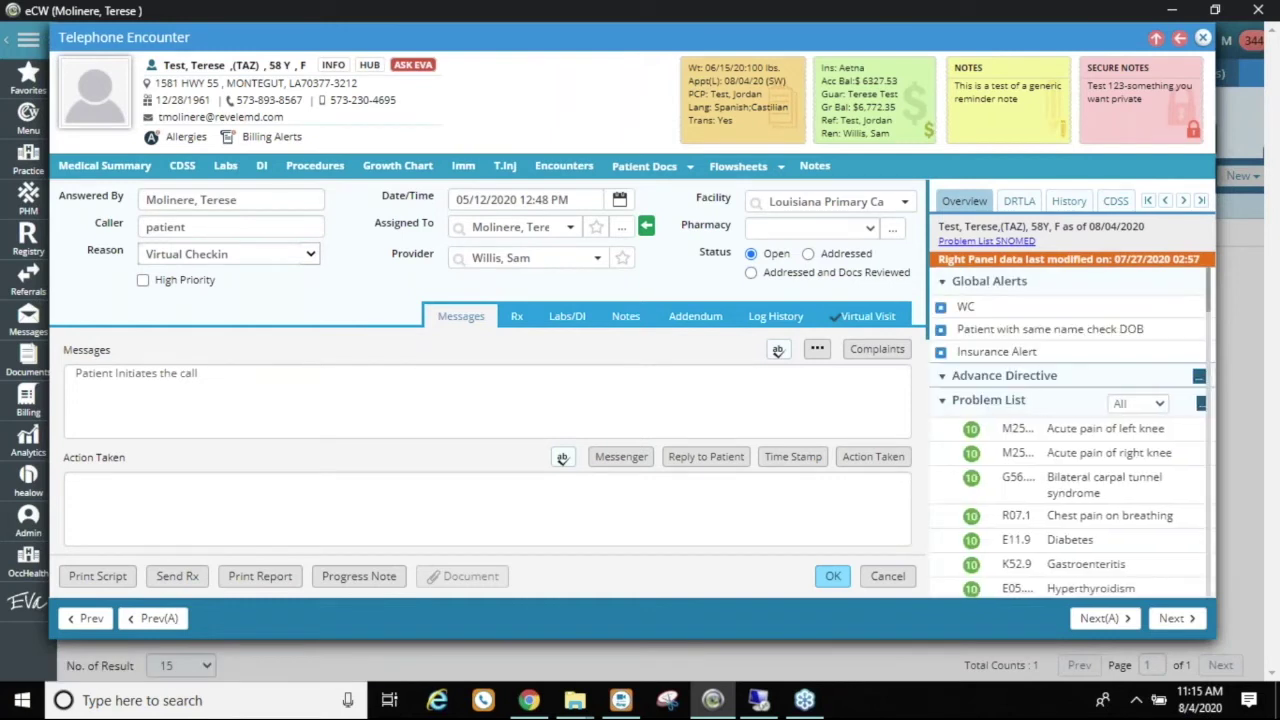
Replace the Assigned To staff with one from the favorites list's second page, then open Staff Lookup
left_click(548, 227)
type("ese")
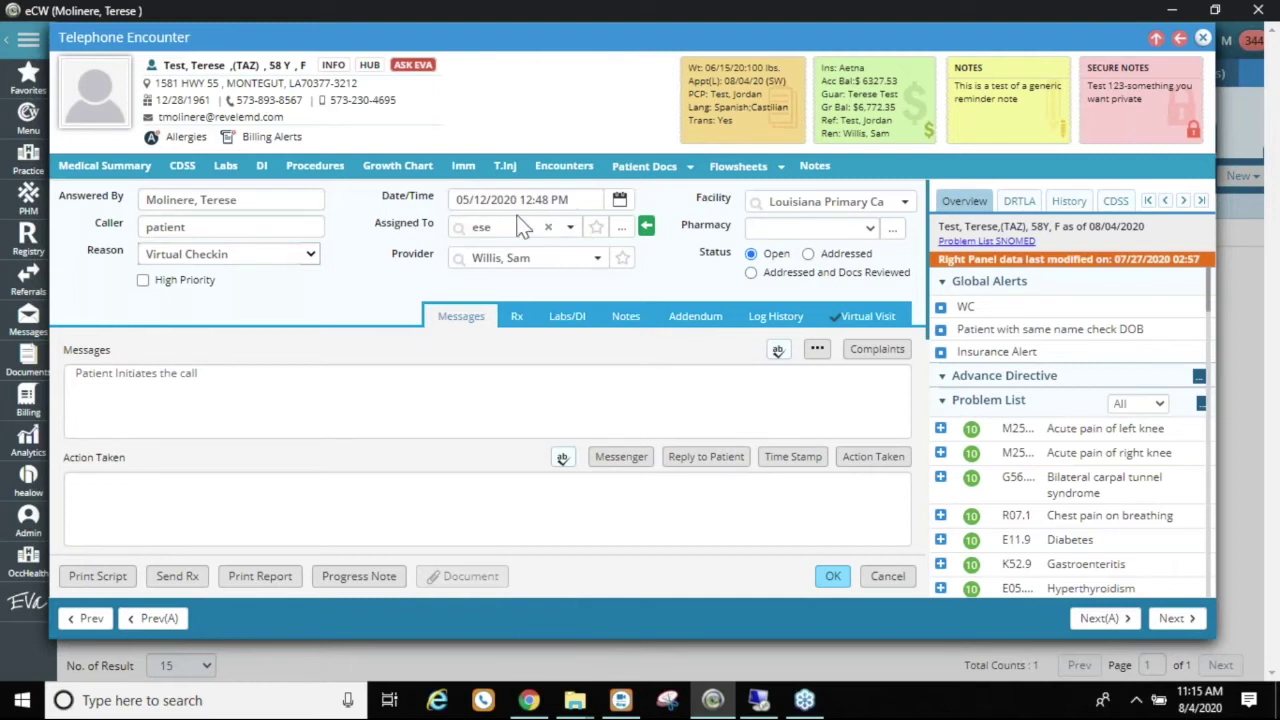
key("BackSpace")
key("BackSpace")
key("BackSpace")
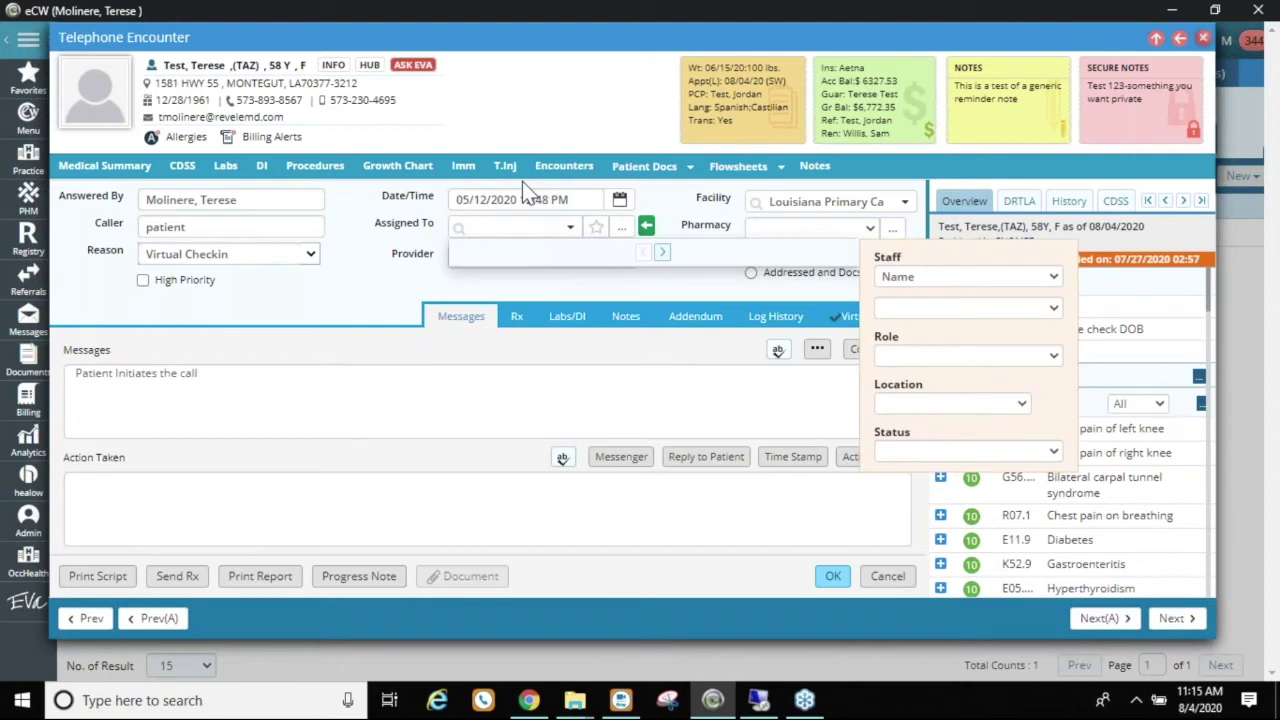
left_click(597, 233)
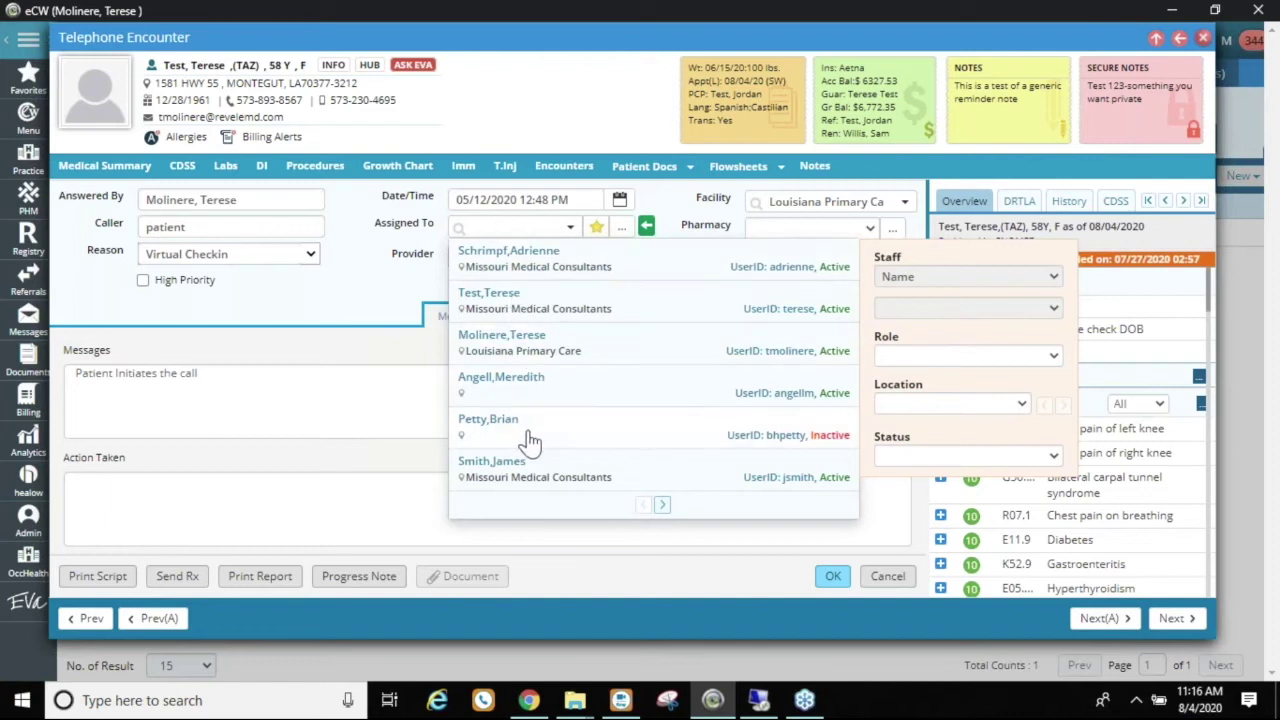
left_click(662, 505)
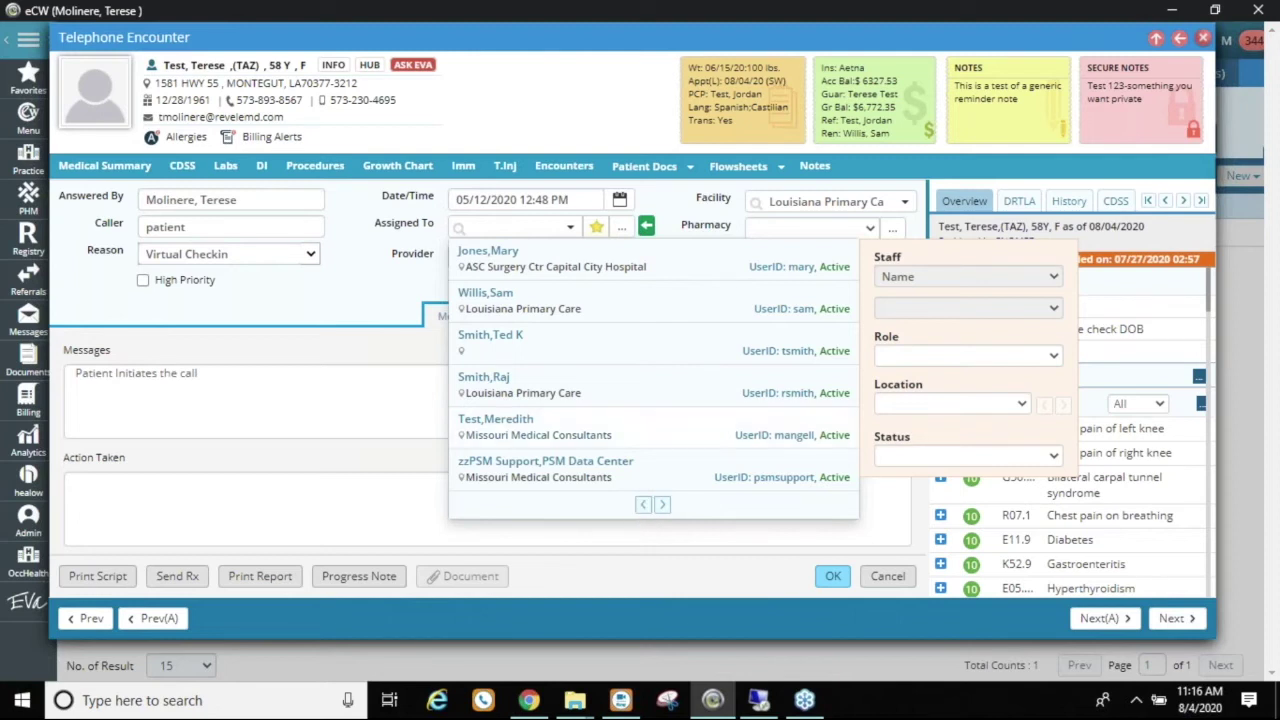
left_click(535, 430)
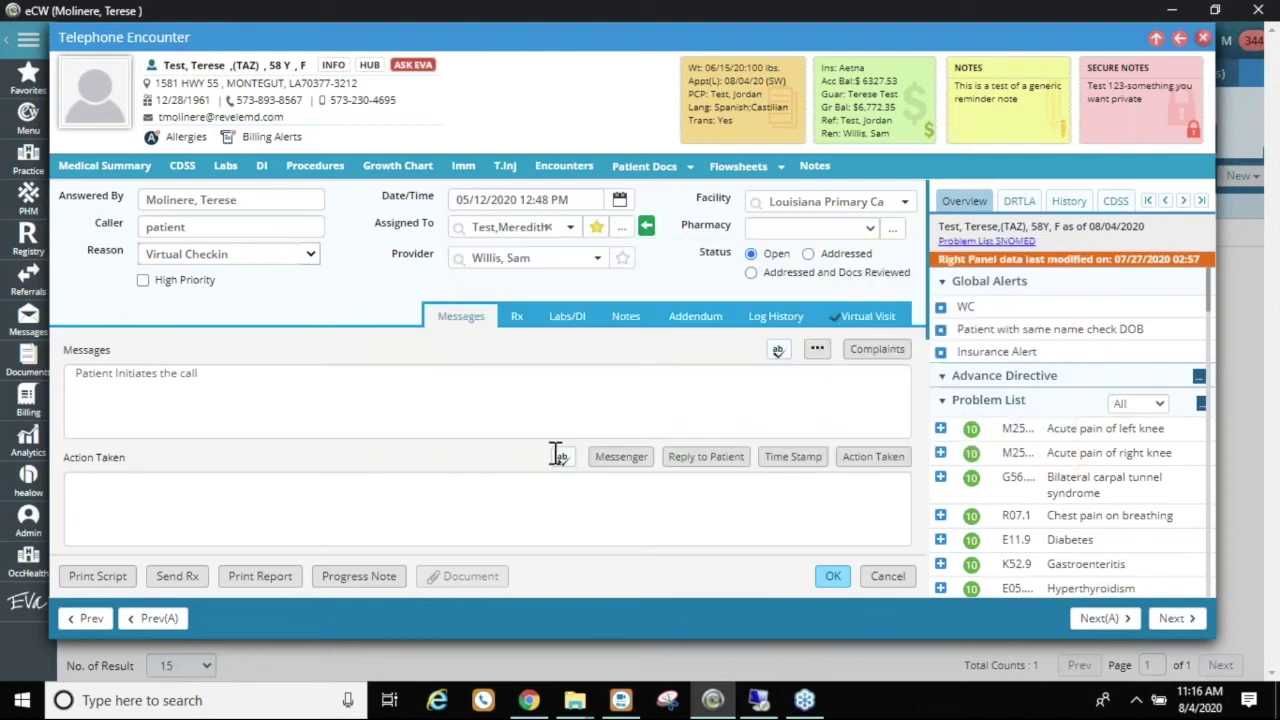
left_click(597, 232)
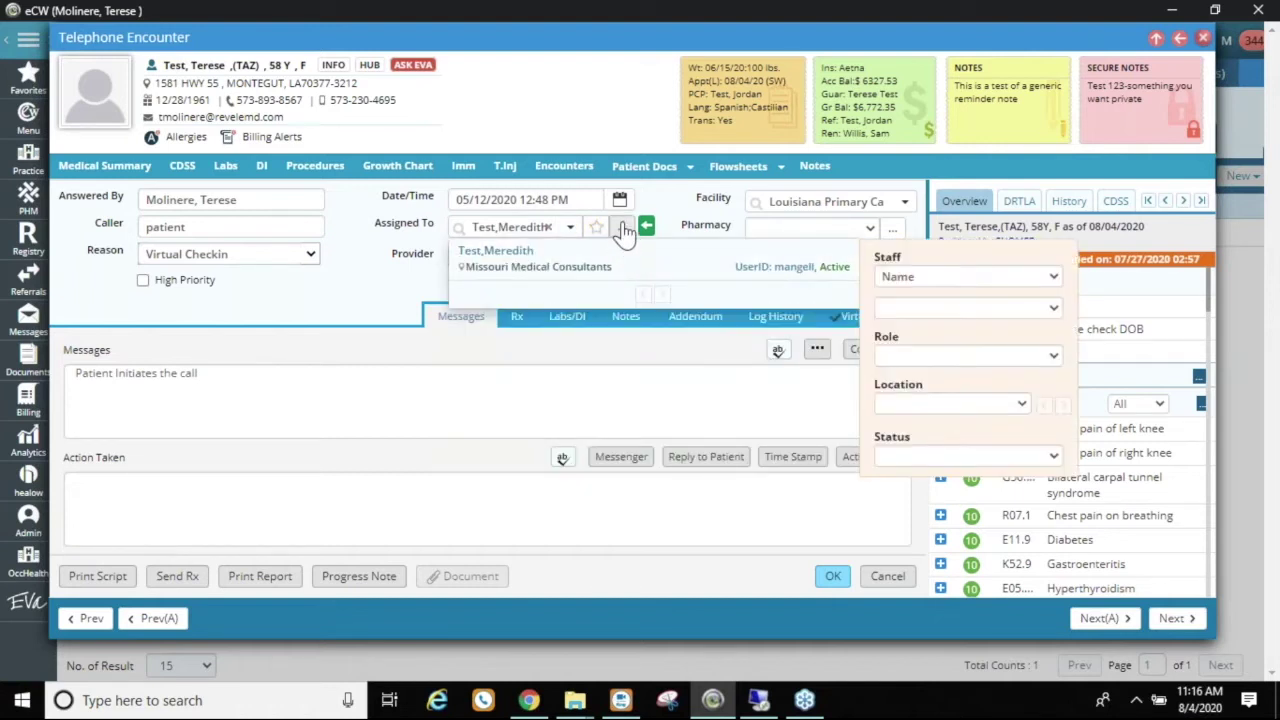
left_click(623, 228)
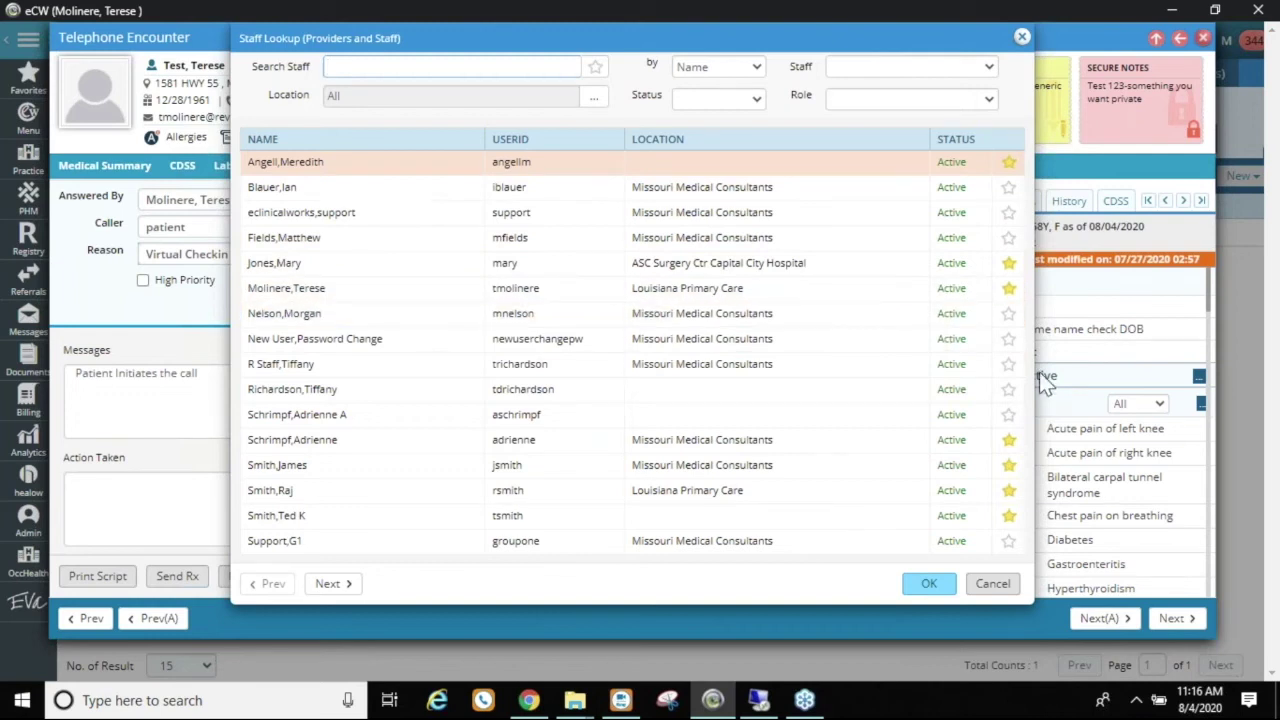
In Staff Lookup, unstar one staff member, star another, and confirm the first row
left_click(1008, 263)
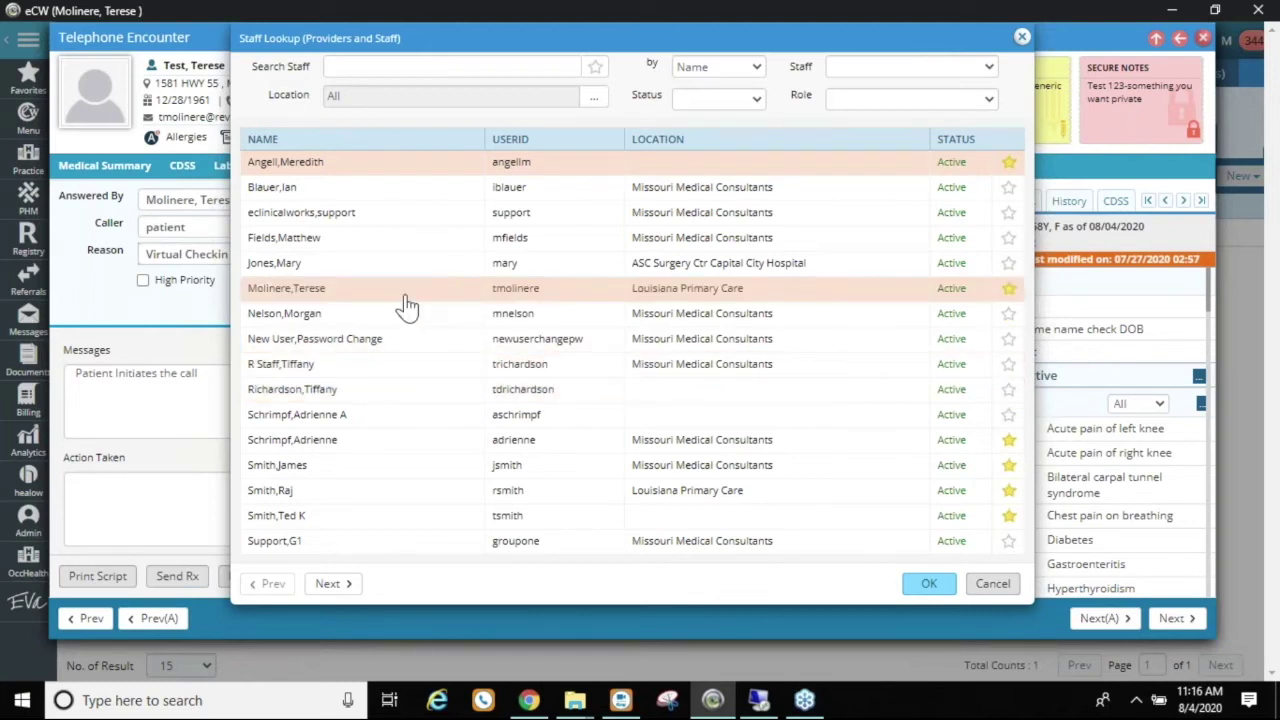
left_click(1009, 240)
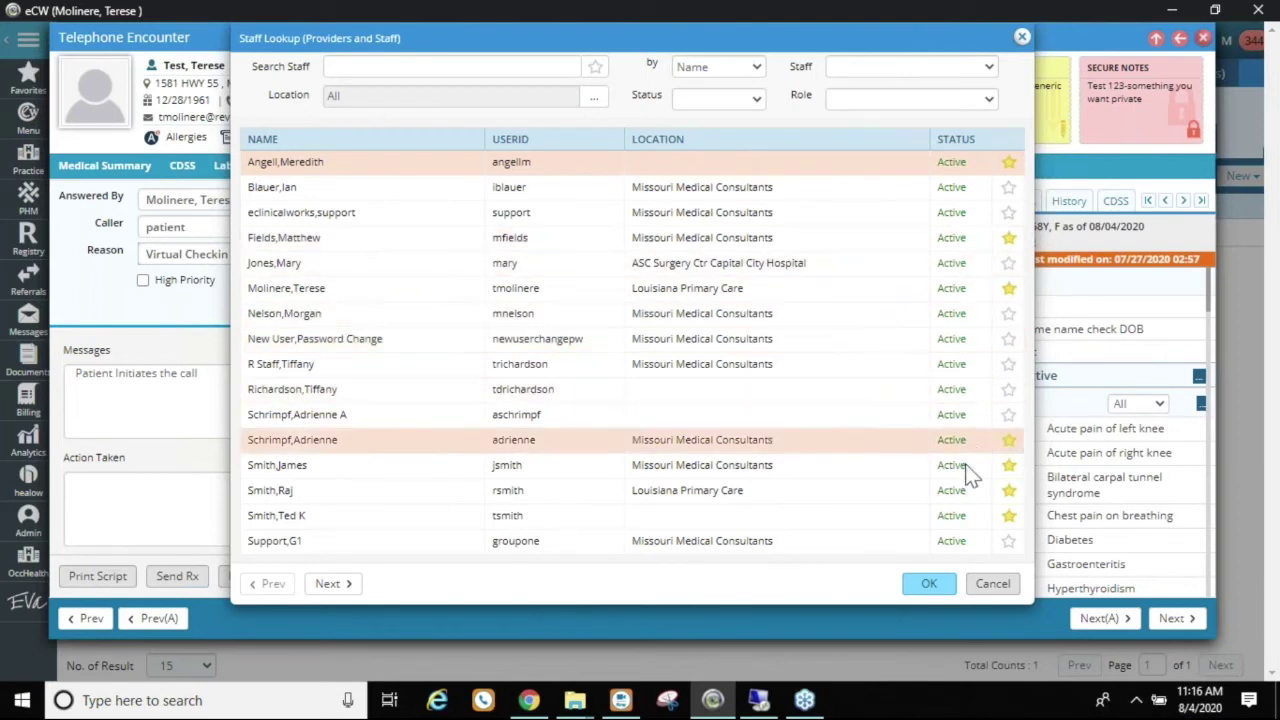
left_click(930, 588)
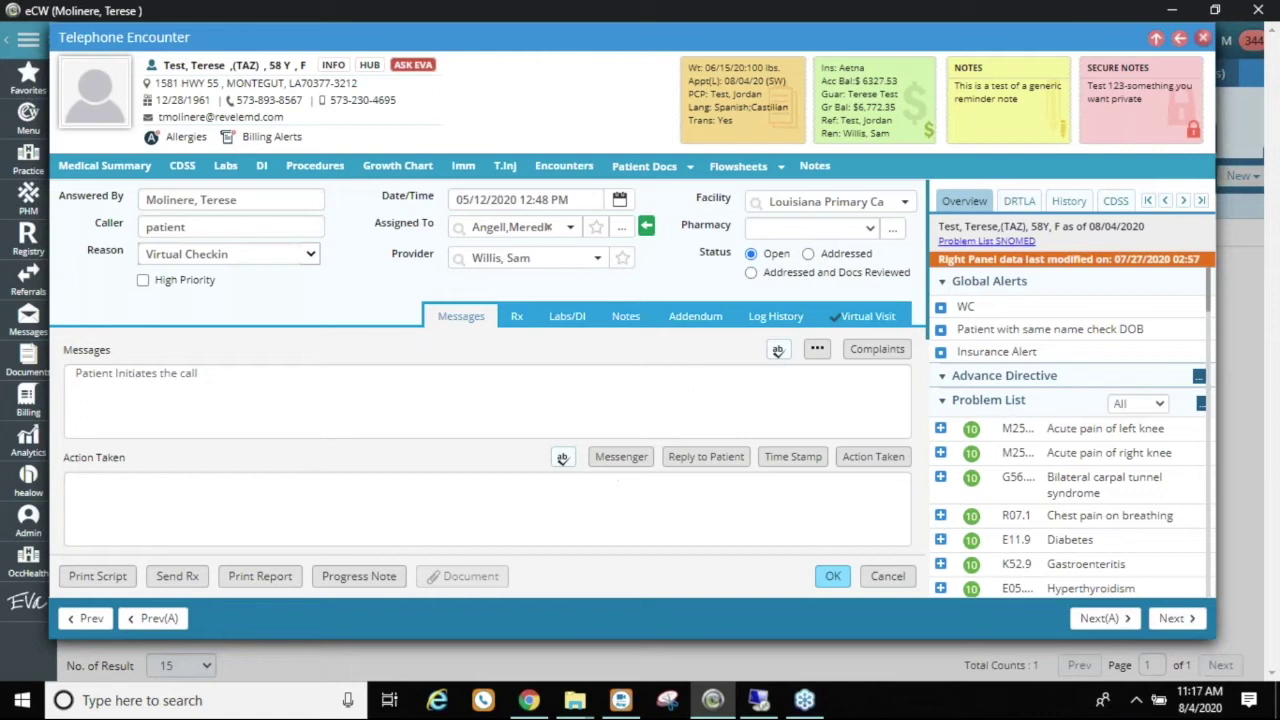
Clear the assignee again, toggle the favorites filter, then cancel the encounter without saving
left_click(571, 228)
left_click(543, 228)
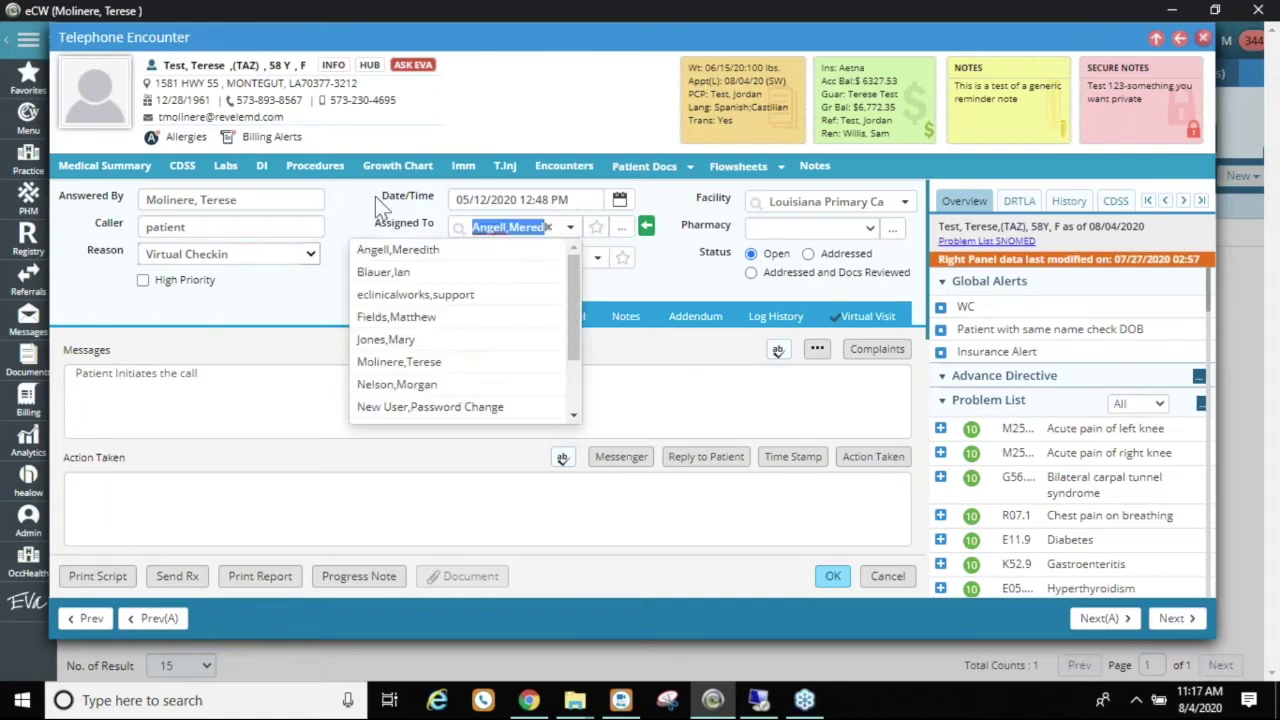
key("BackSpace")
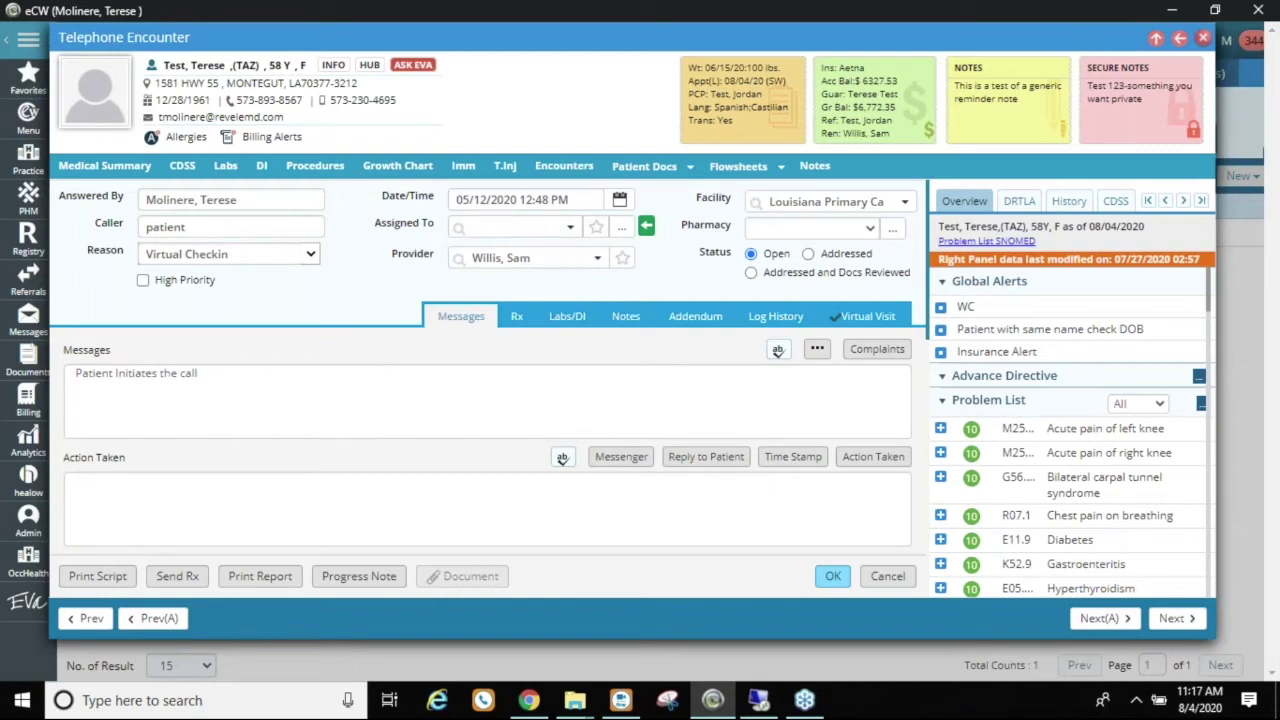
left_click(596, 229)
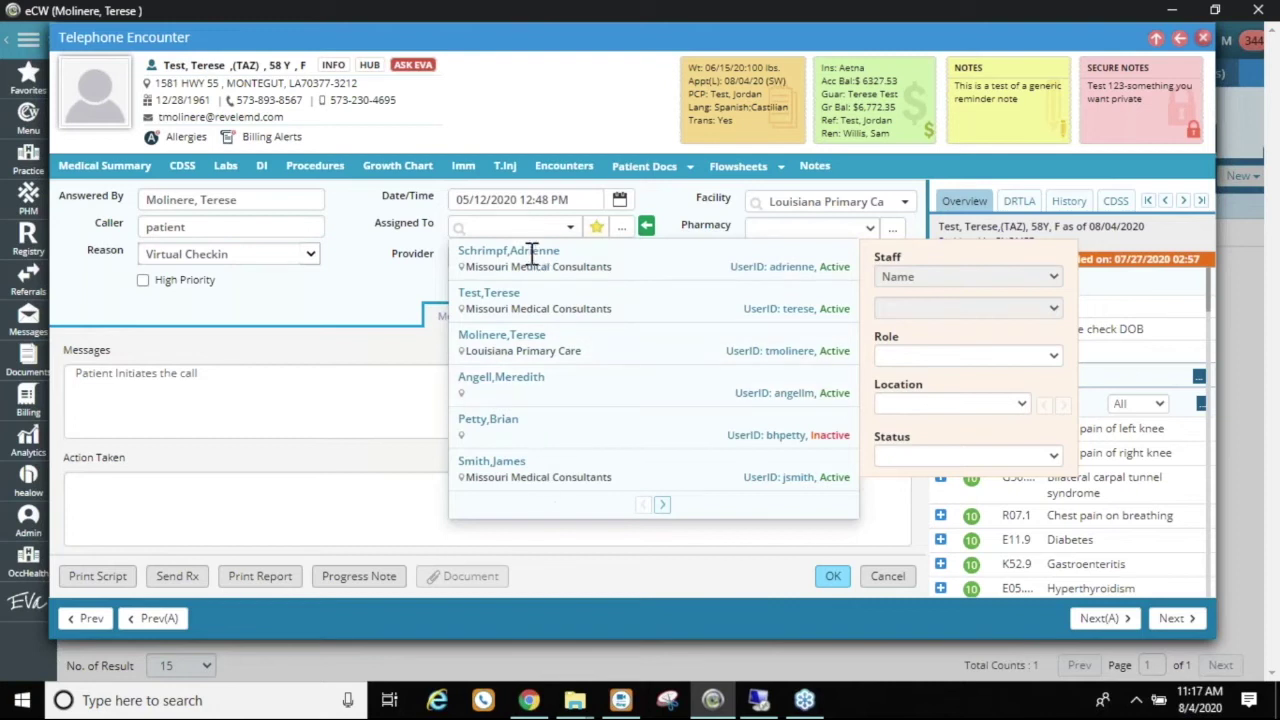
left_click(597, 231)
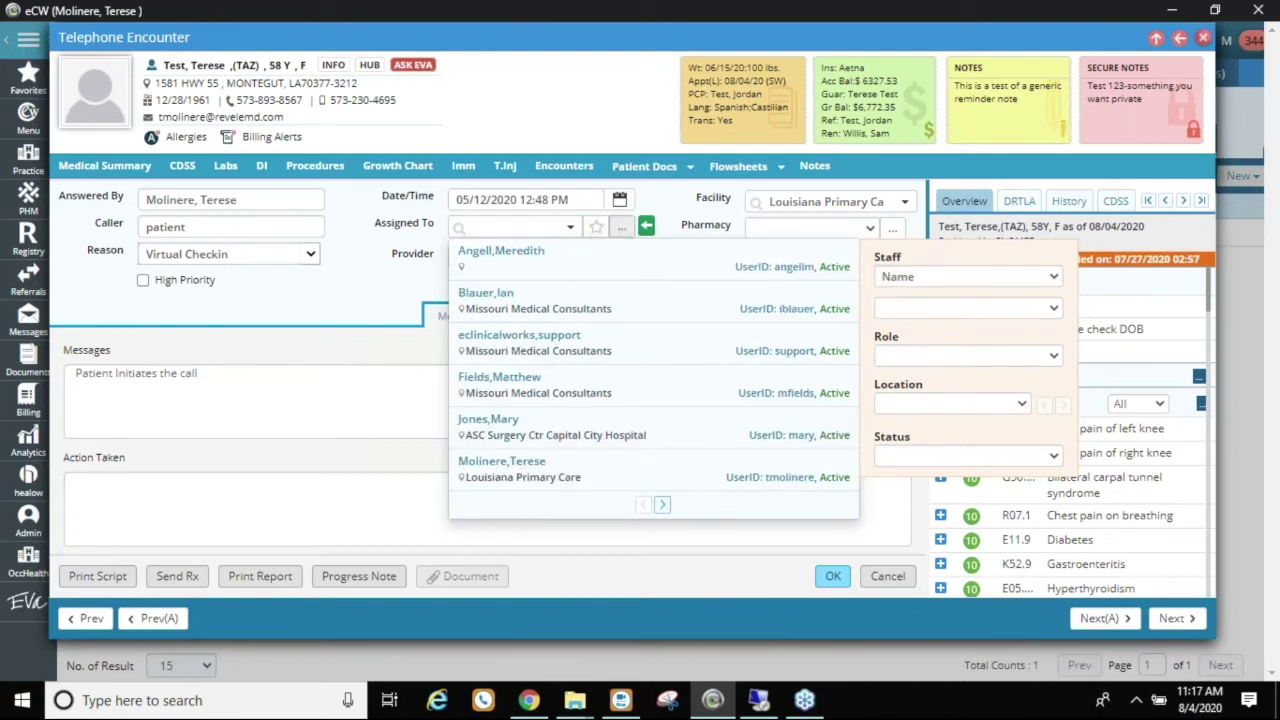
left_click(621, 229)
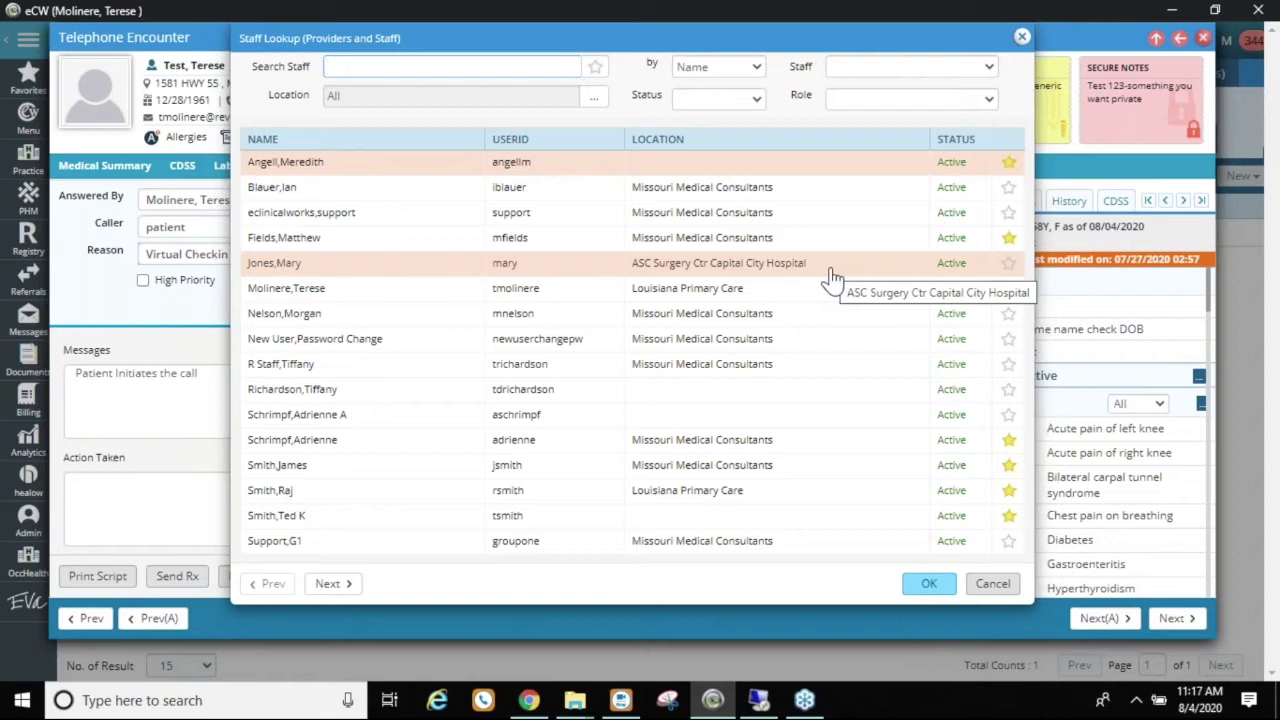
left_click(929, 584)
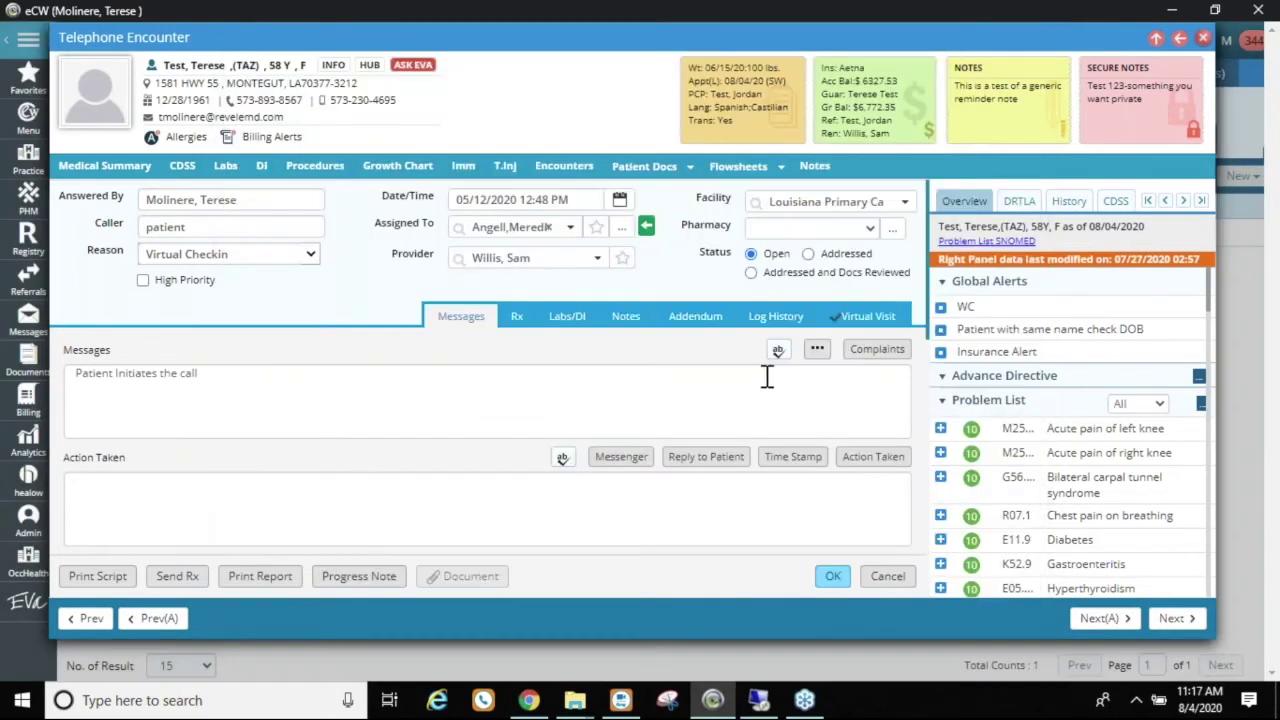
left_click(905, 580)
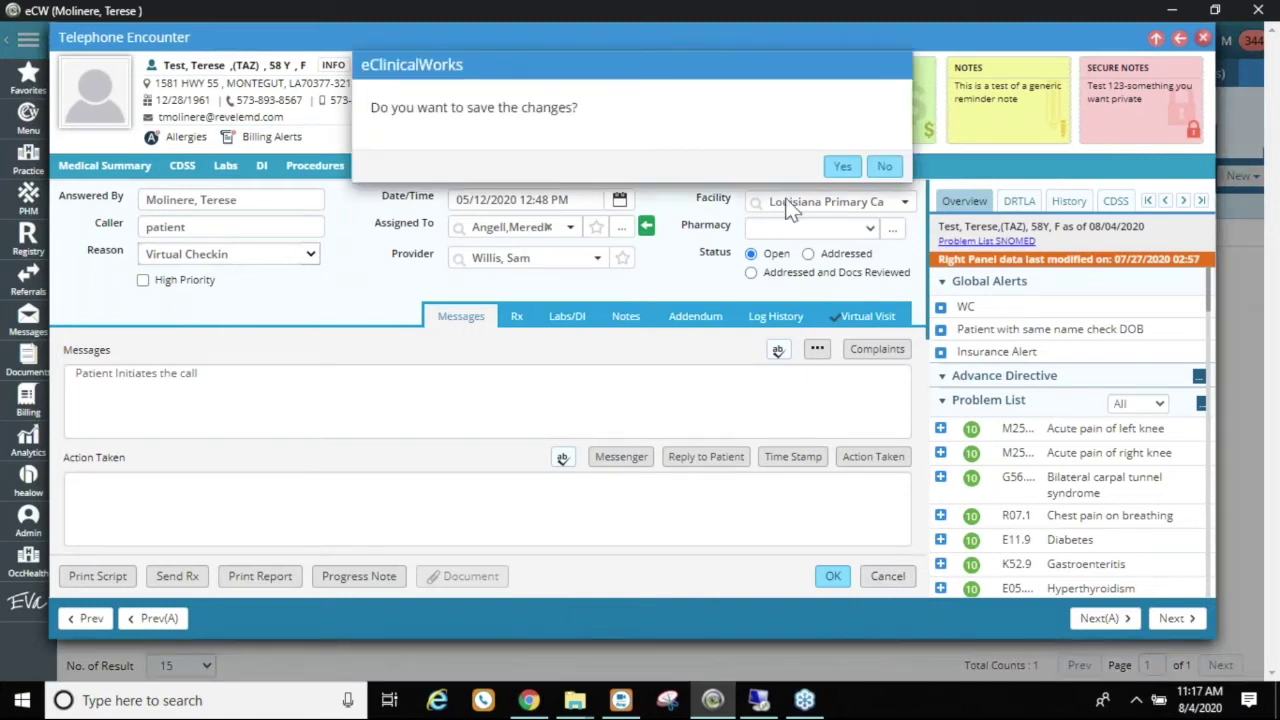
left_click(887, 168)
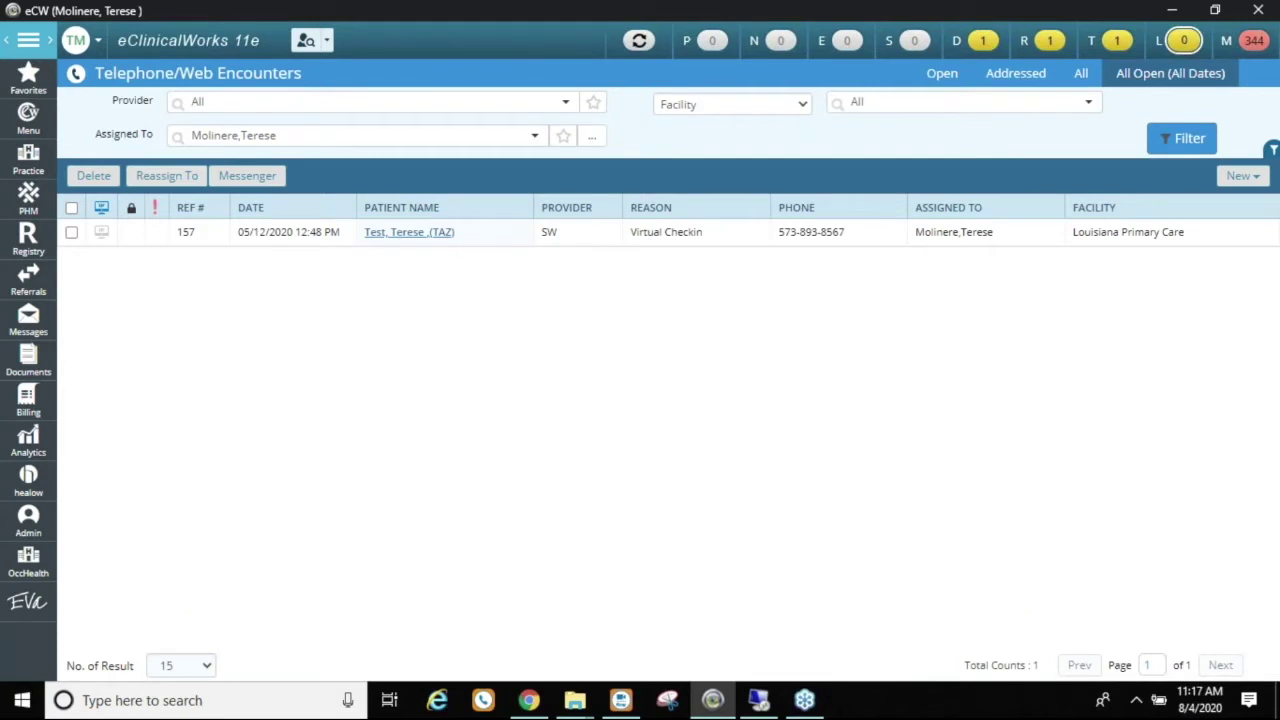
Star Labs, Diagnostic Imaging and Procedures under Menu > EMR > Labs, DI & Procedures
left_click(22, 163)
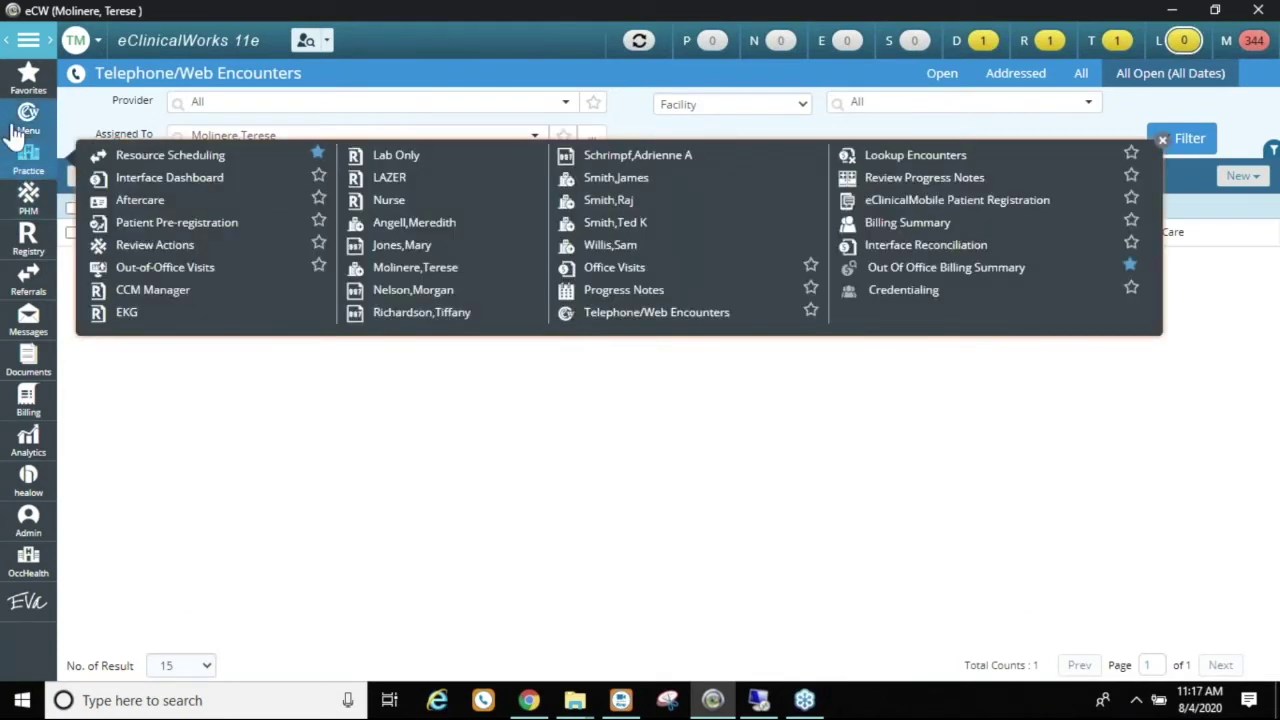
left_click(27, 125)
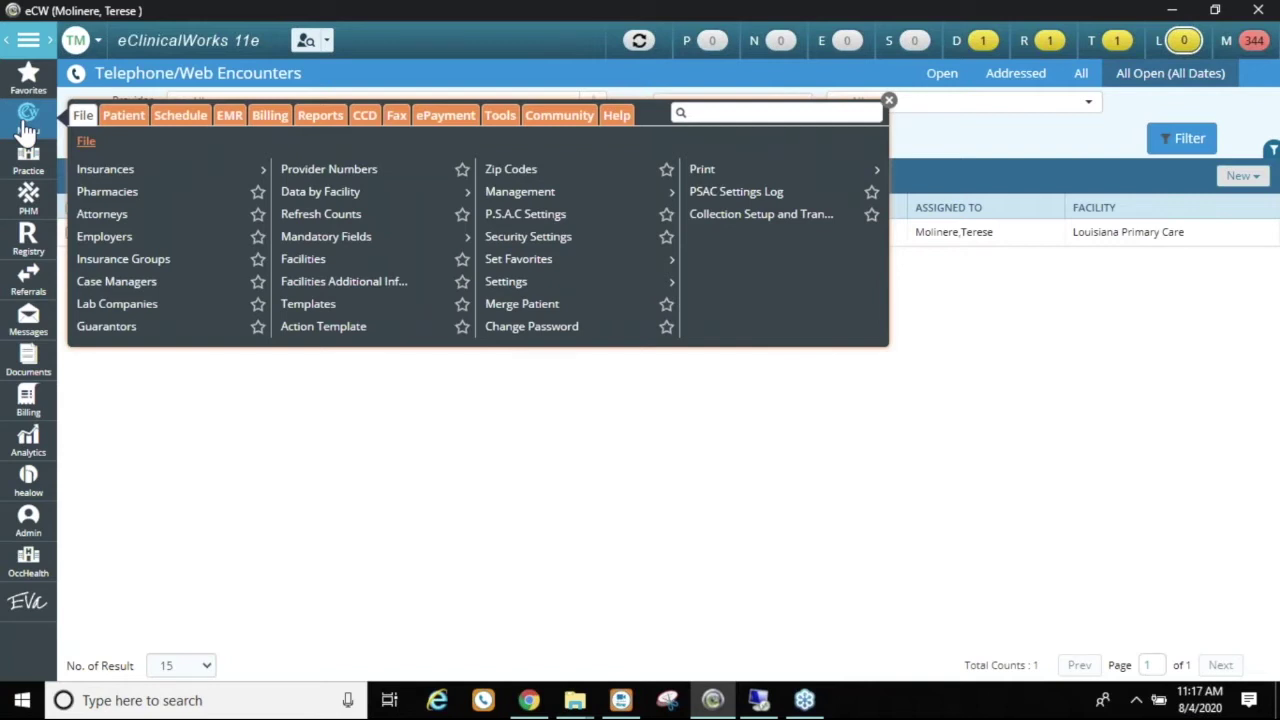
left_click(240, 122)
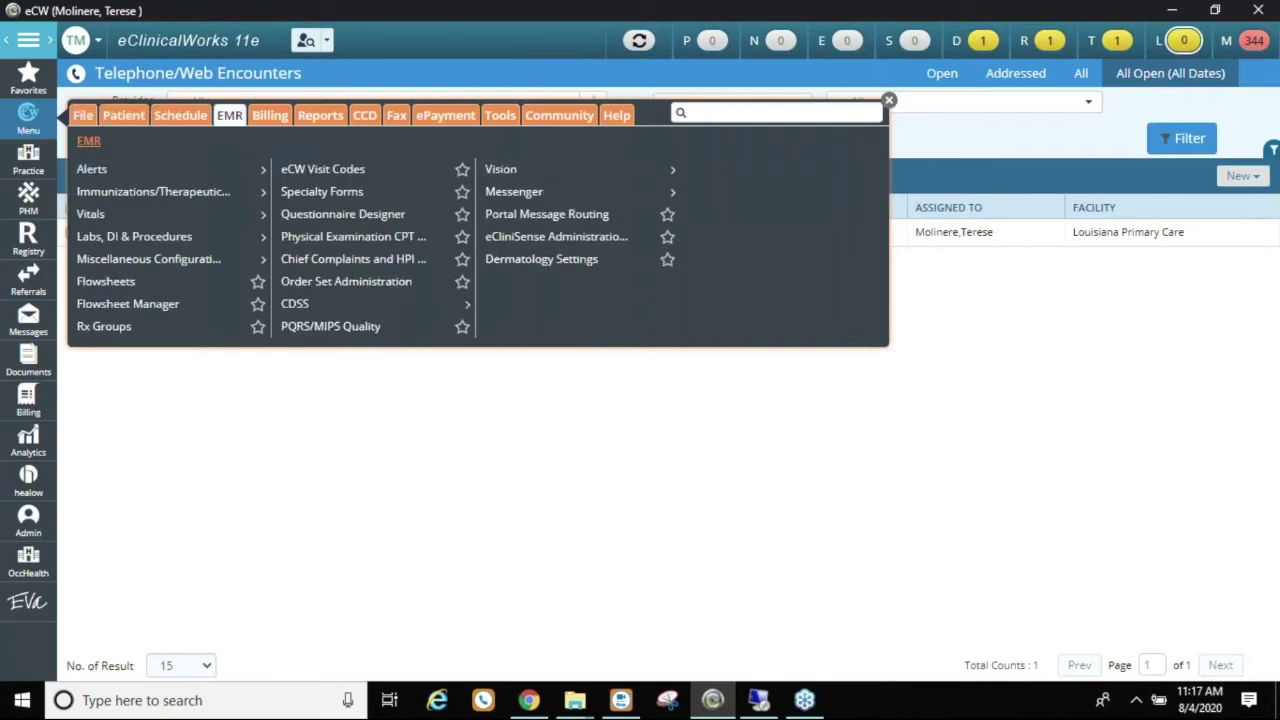
left_click(192, 243)
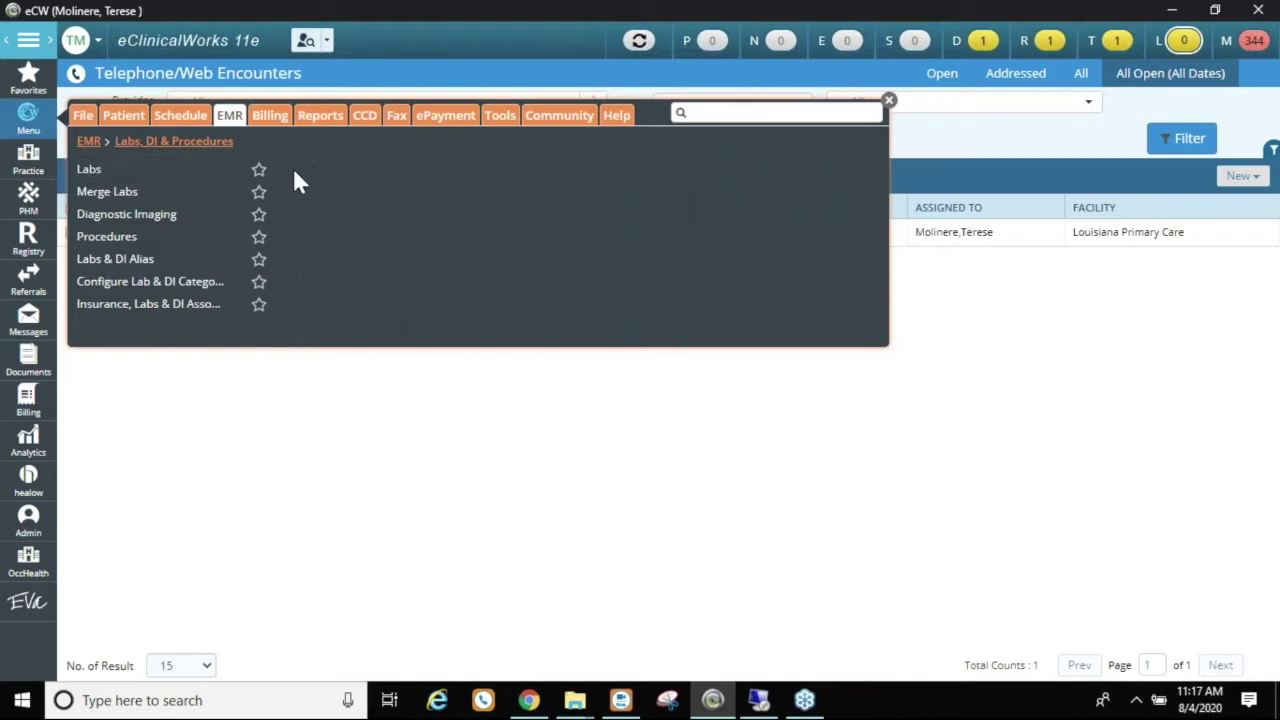
left_click(259, 172)
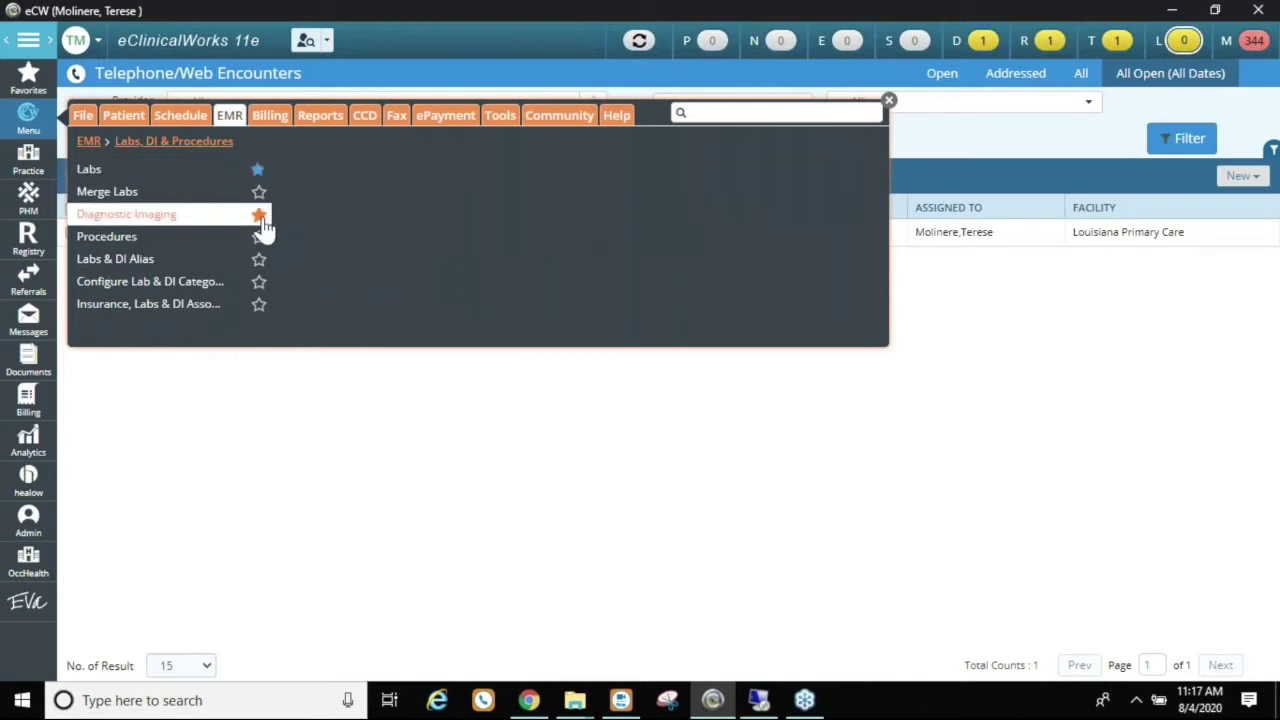
left_click(259, 216)
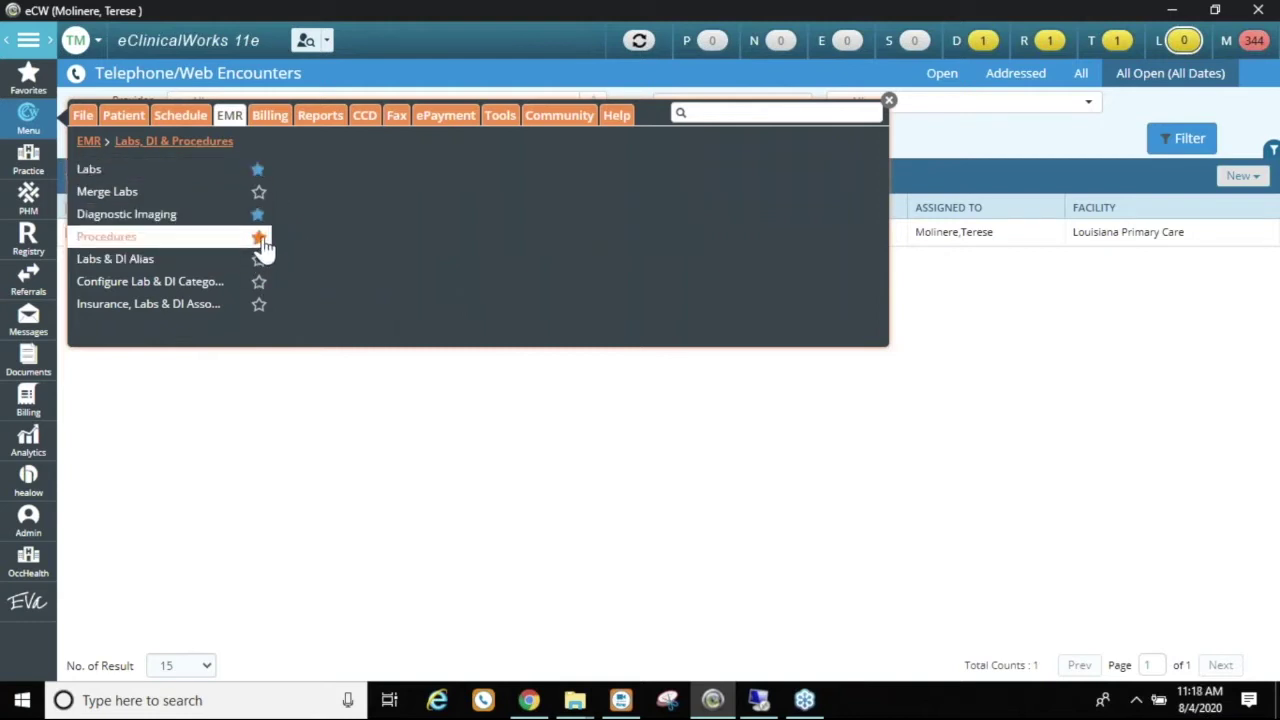
left_click(259, 238)
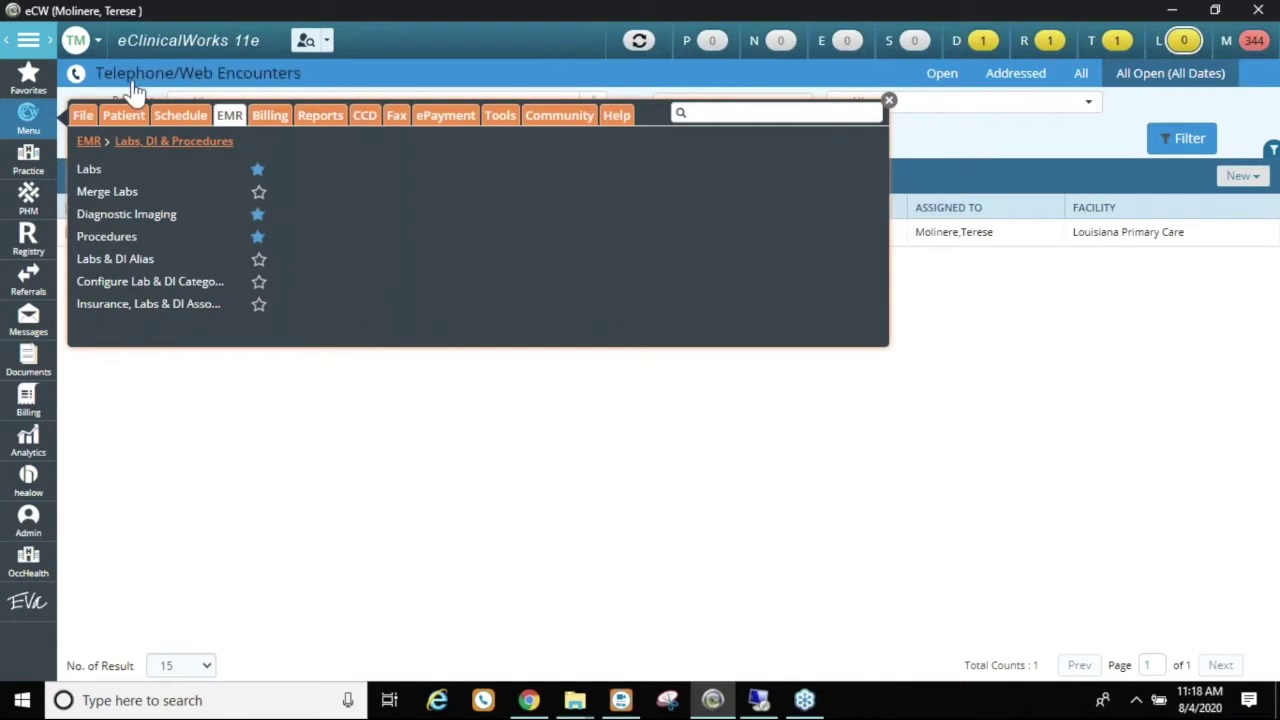
Star CBC With Differential/Platelet and Basic Metabolic Panel as favorite labs
left_click(92, 170)
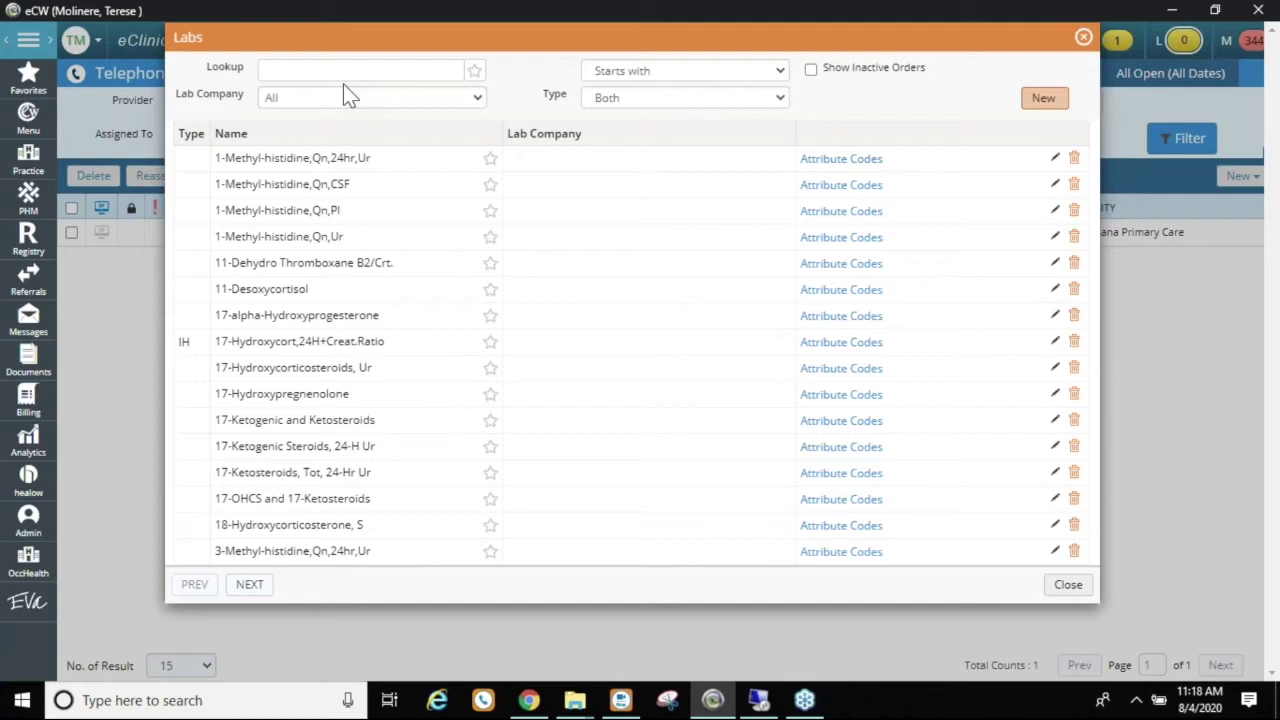
left_click(345, 70)
type("cbc")
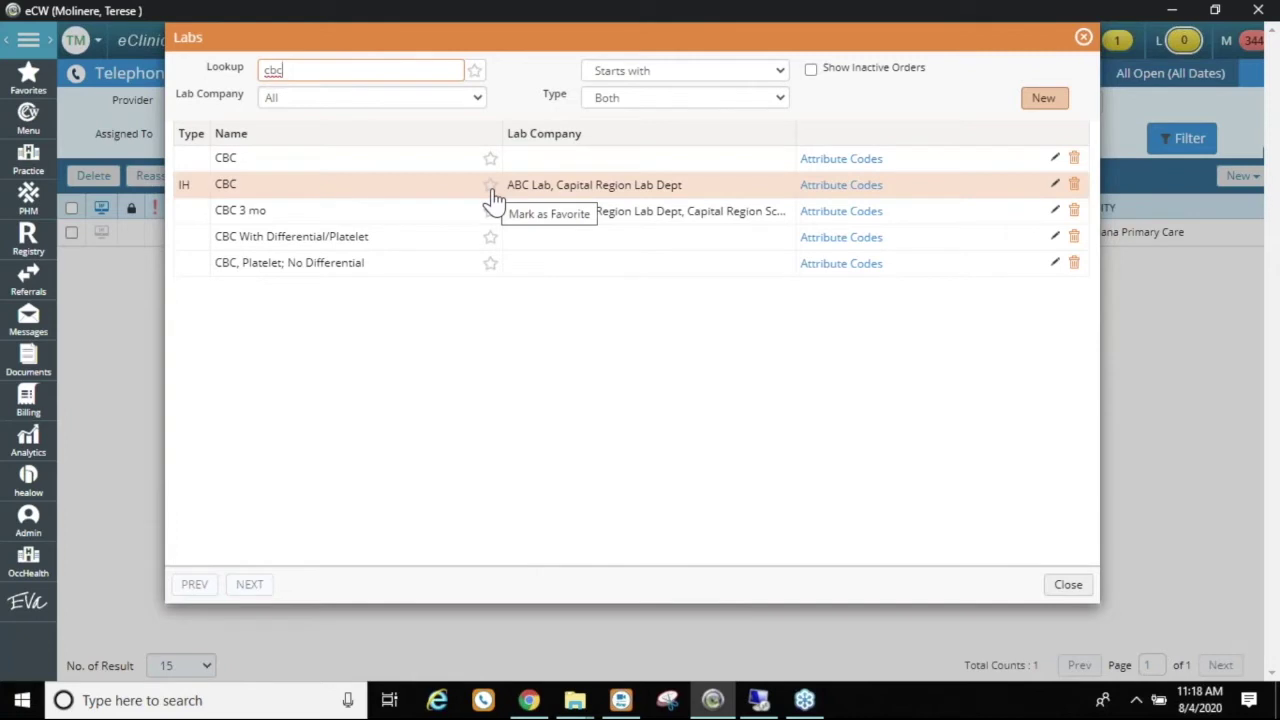
left_click(490, 237)
double_click(363, 71)
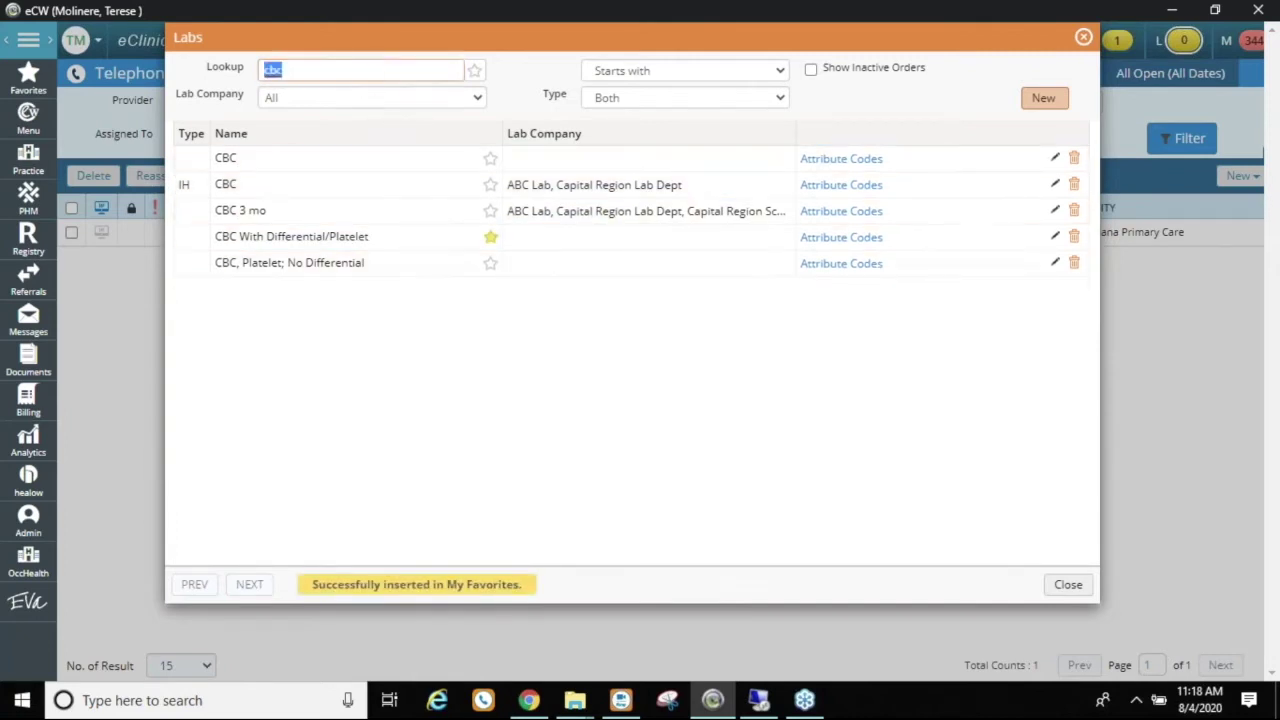
key("BackSpace")
type("basic")
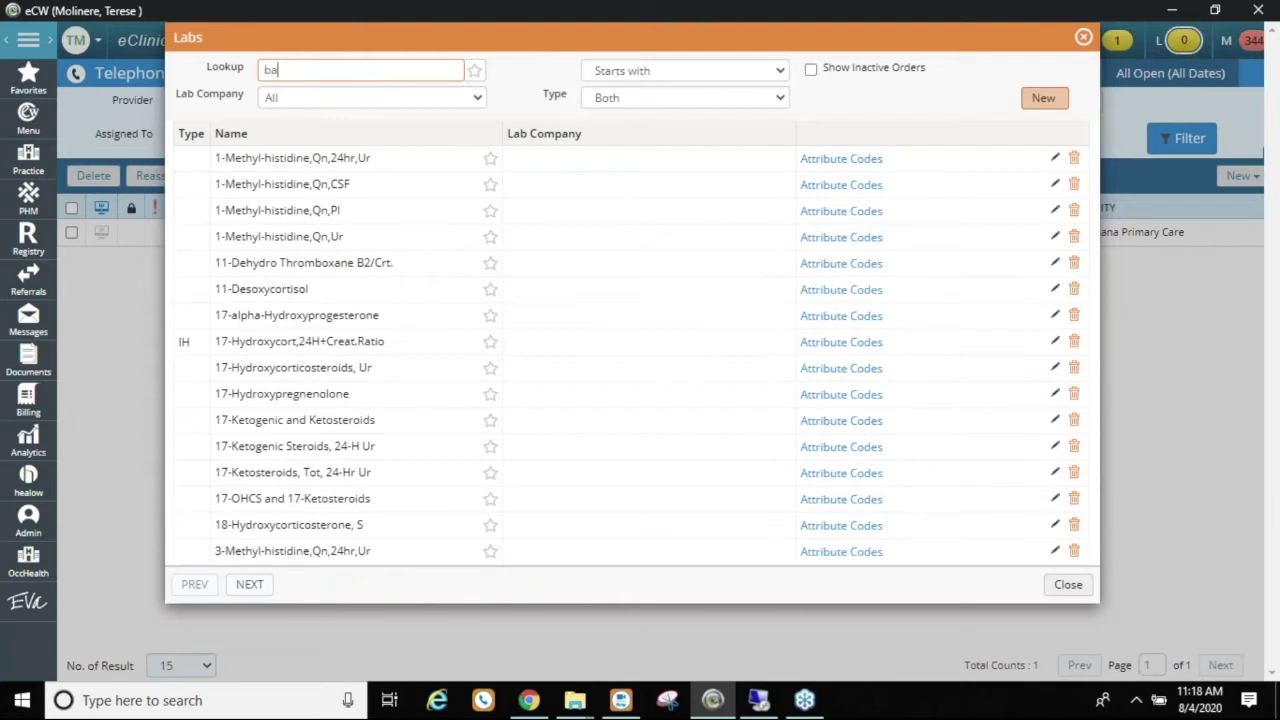
left_click(490, 158)
Star Comp. Metabolic Panel and Lipid Panel as favorites, then close the Labs list
double_click(365, 72)
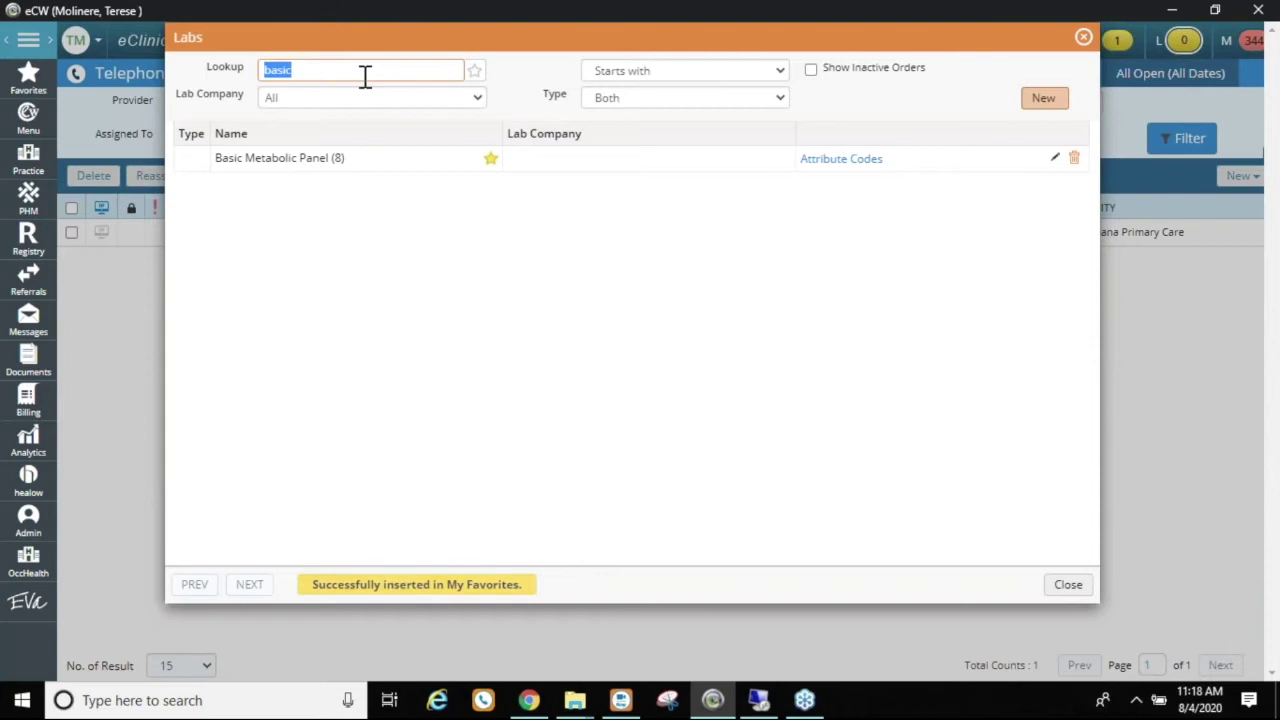
key("BackSpace")
type("com")
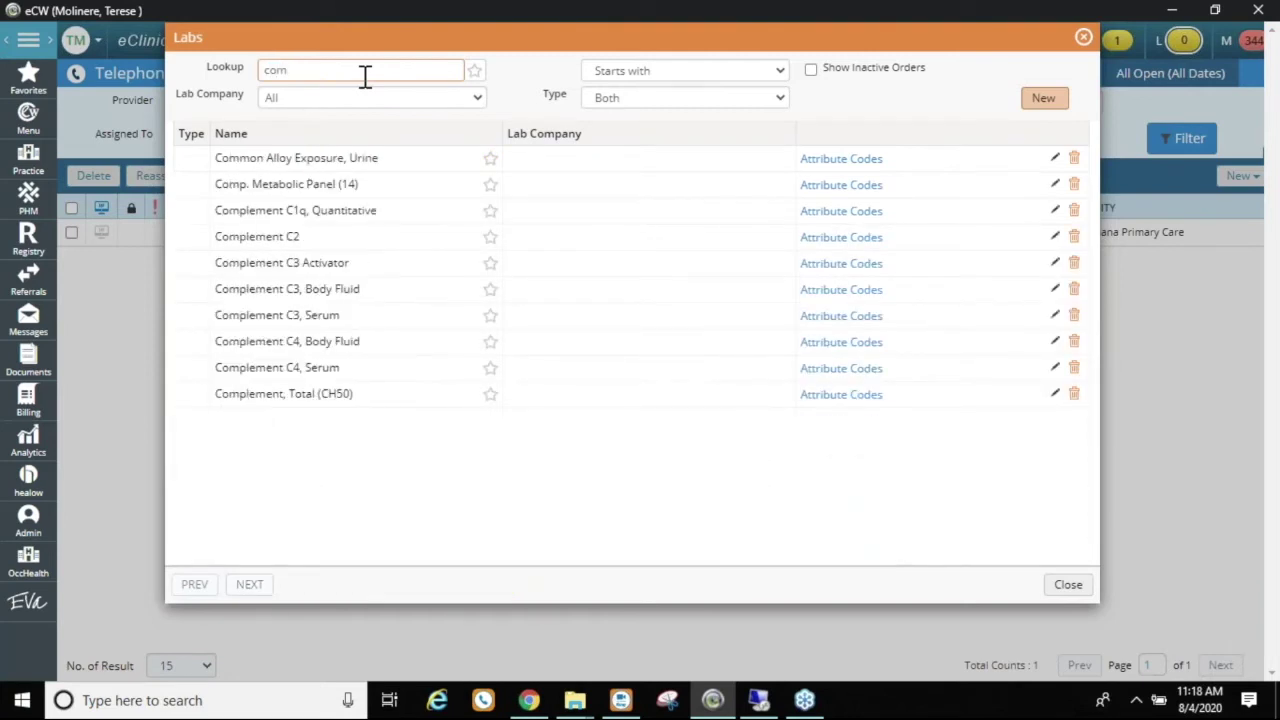
left_click(490, 184)
double_click(346, 70)
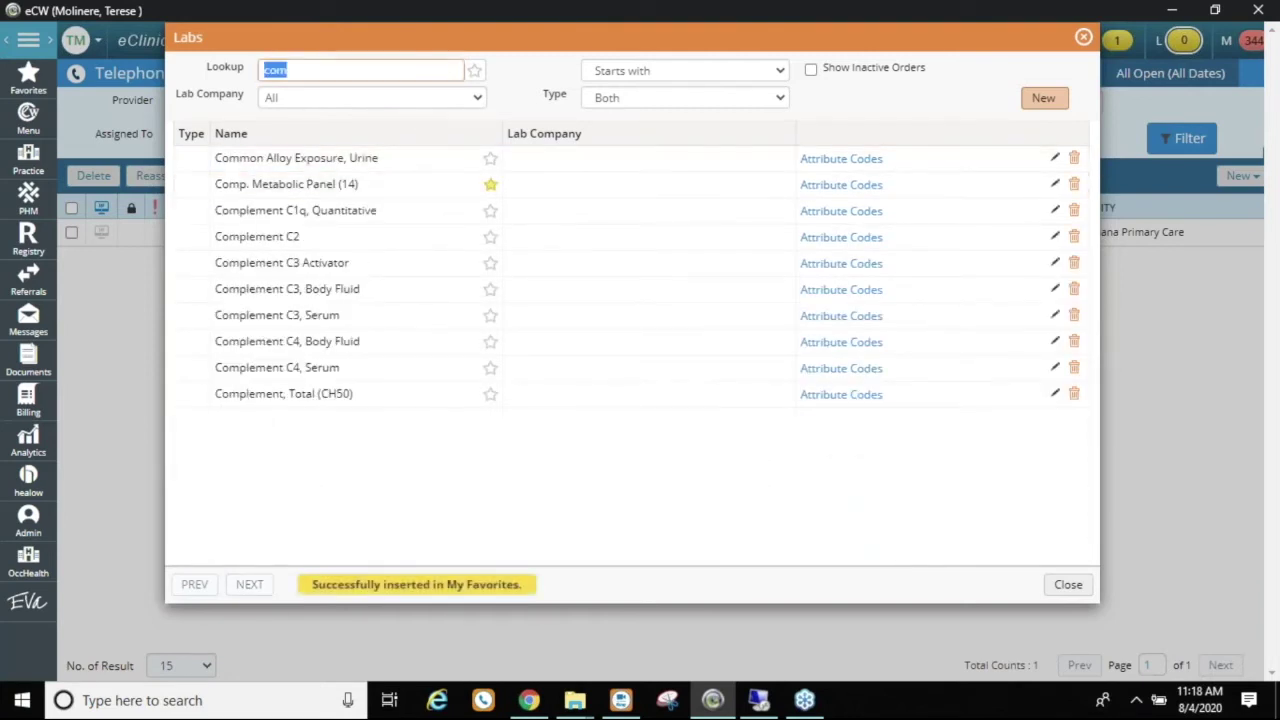
type("ipid")
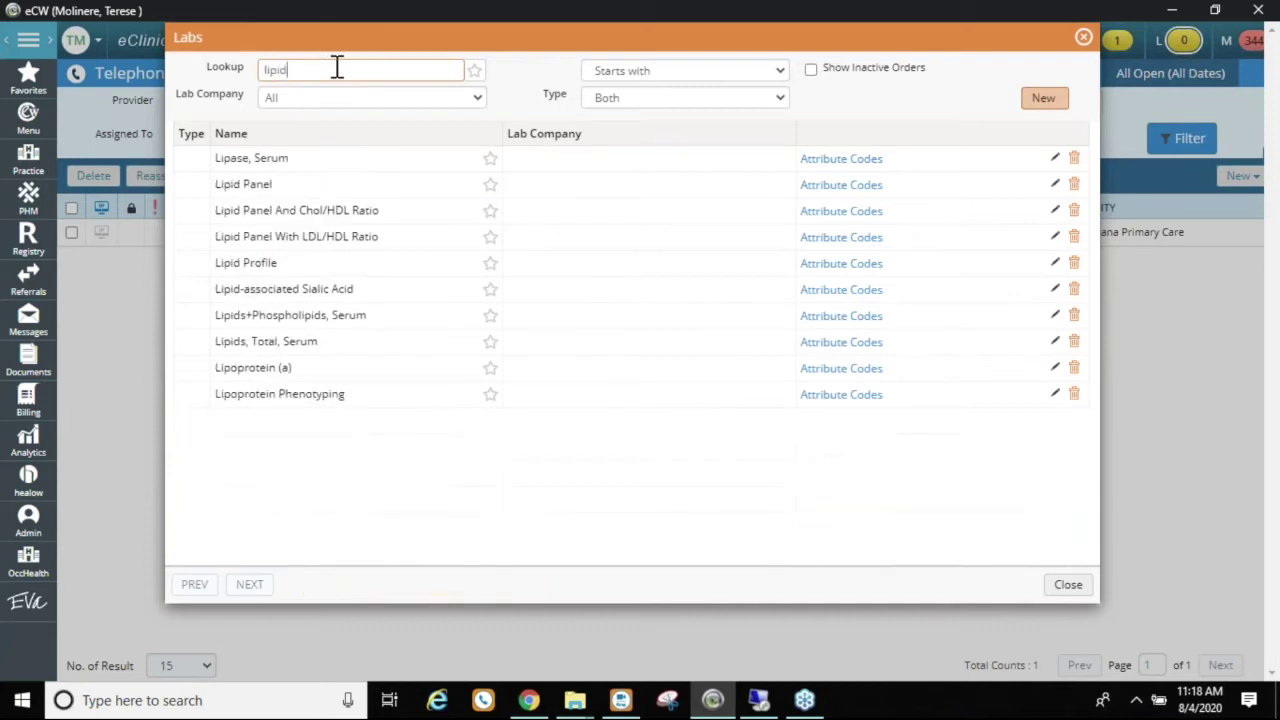
left_click(490, 160)
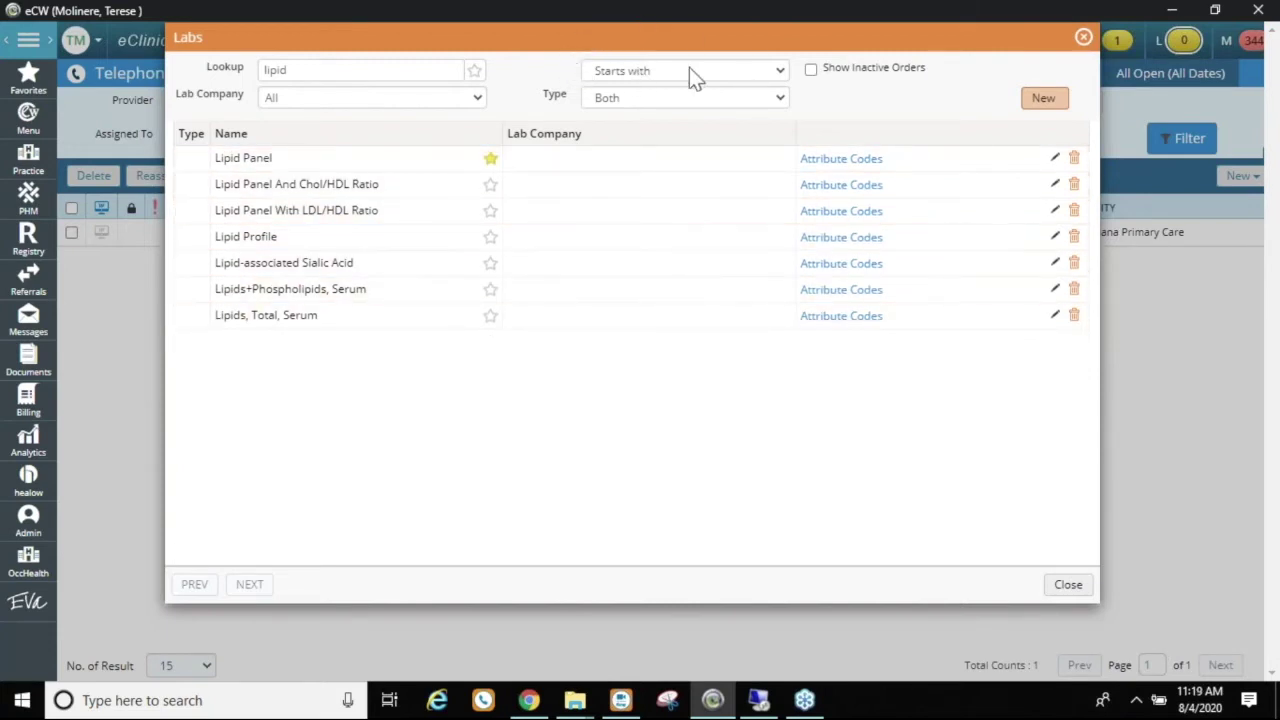
left_click(781, 72)
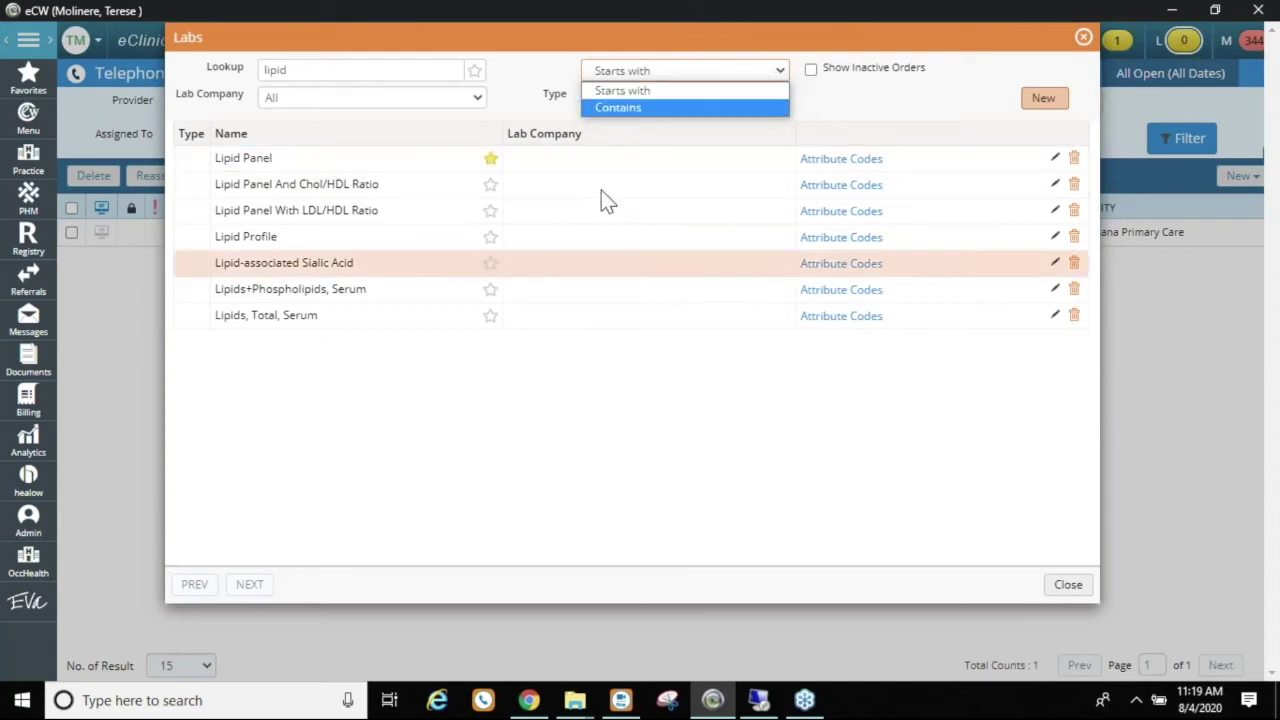
left_click(1068, 584)
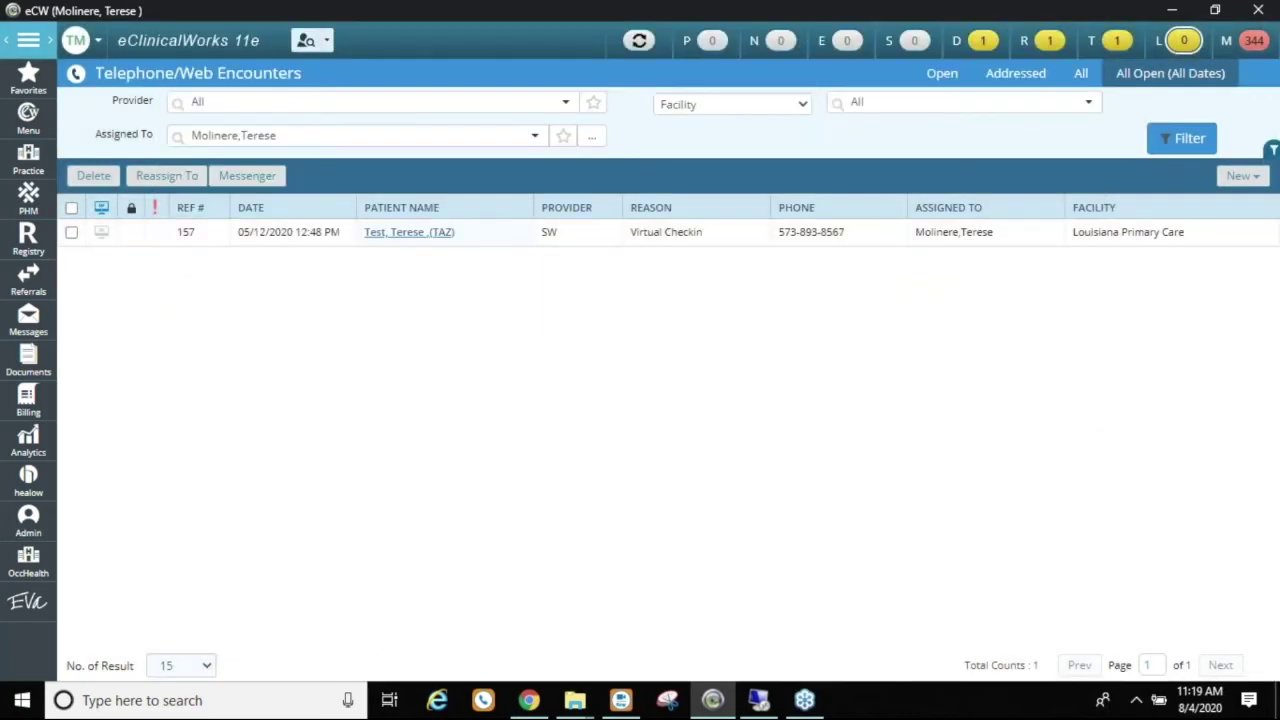
In Diagnostic Imaging with Contains matching, star the left and right knee 3-view X-rays
left_click(27, 120)
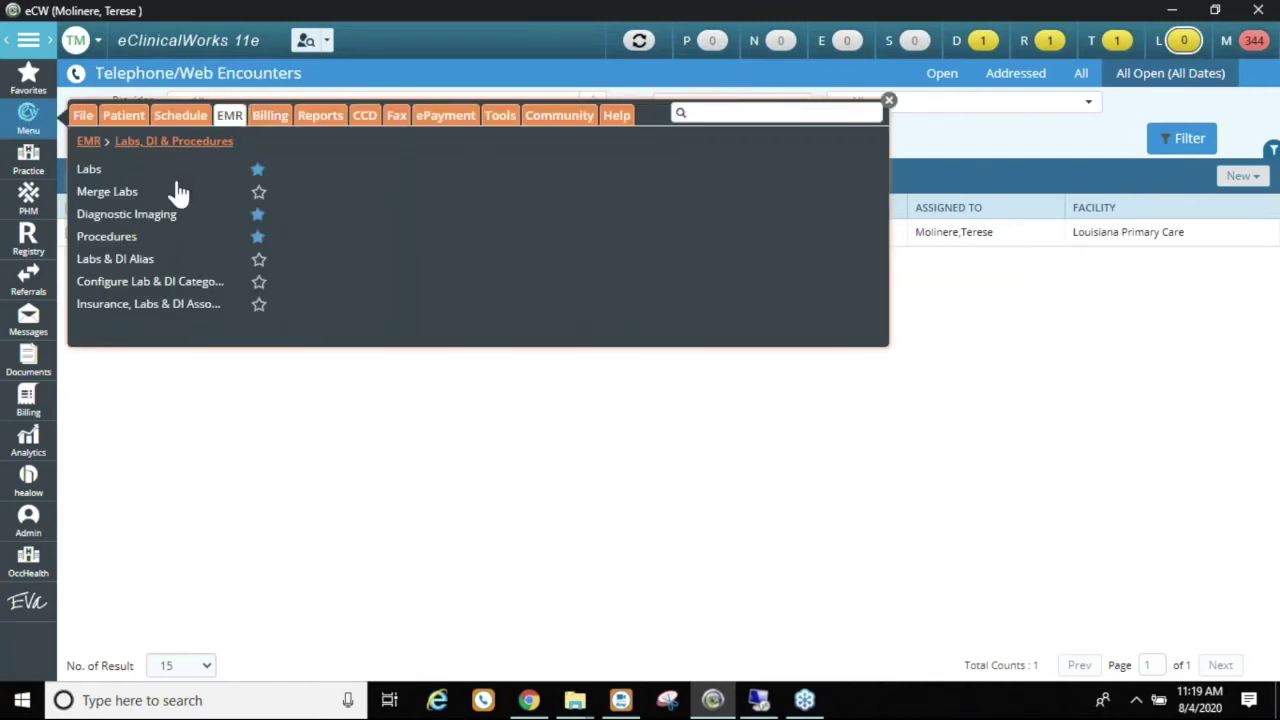
left_click(168, 226)
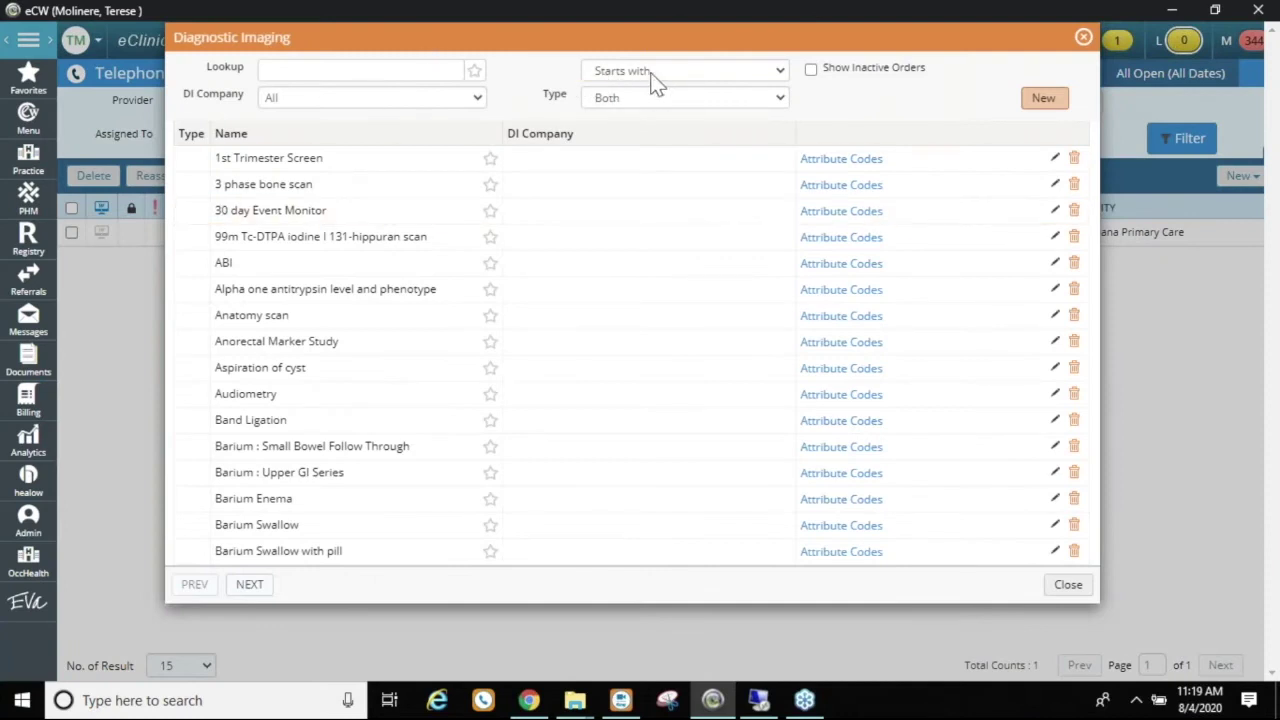
left_click(784, 76)
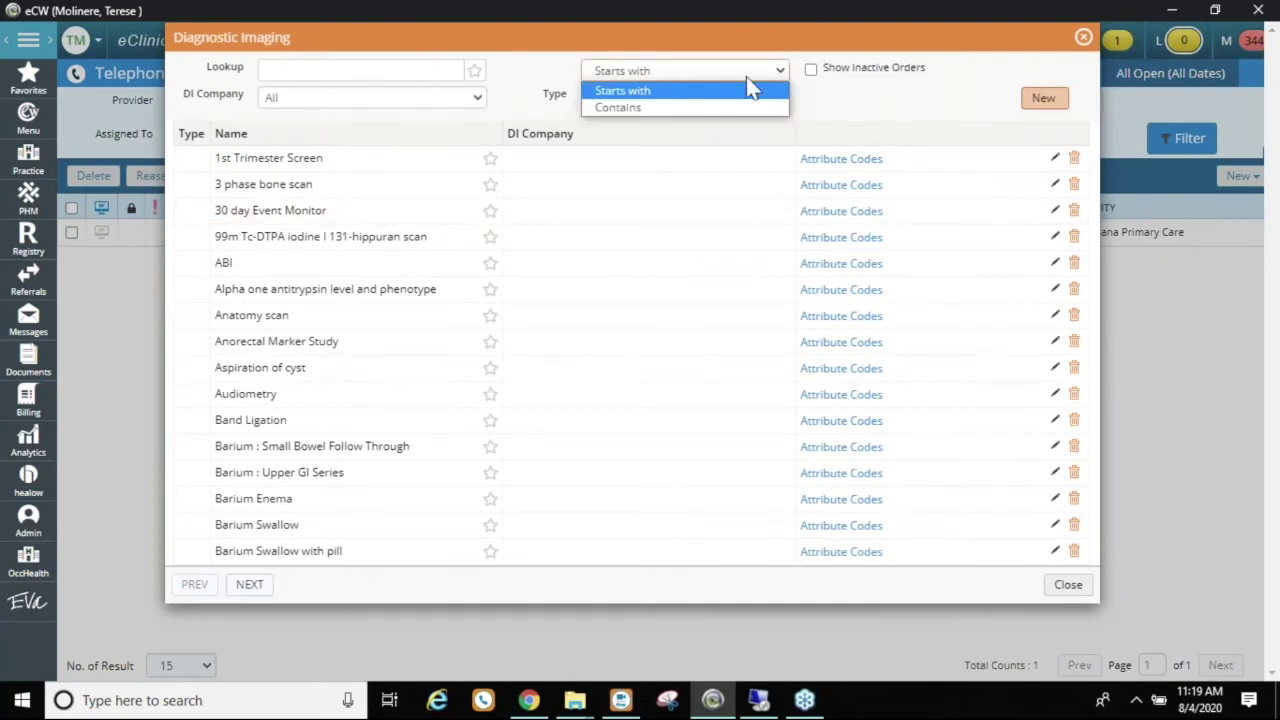
left_click(637, 106)
left_click(380, 72)
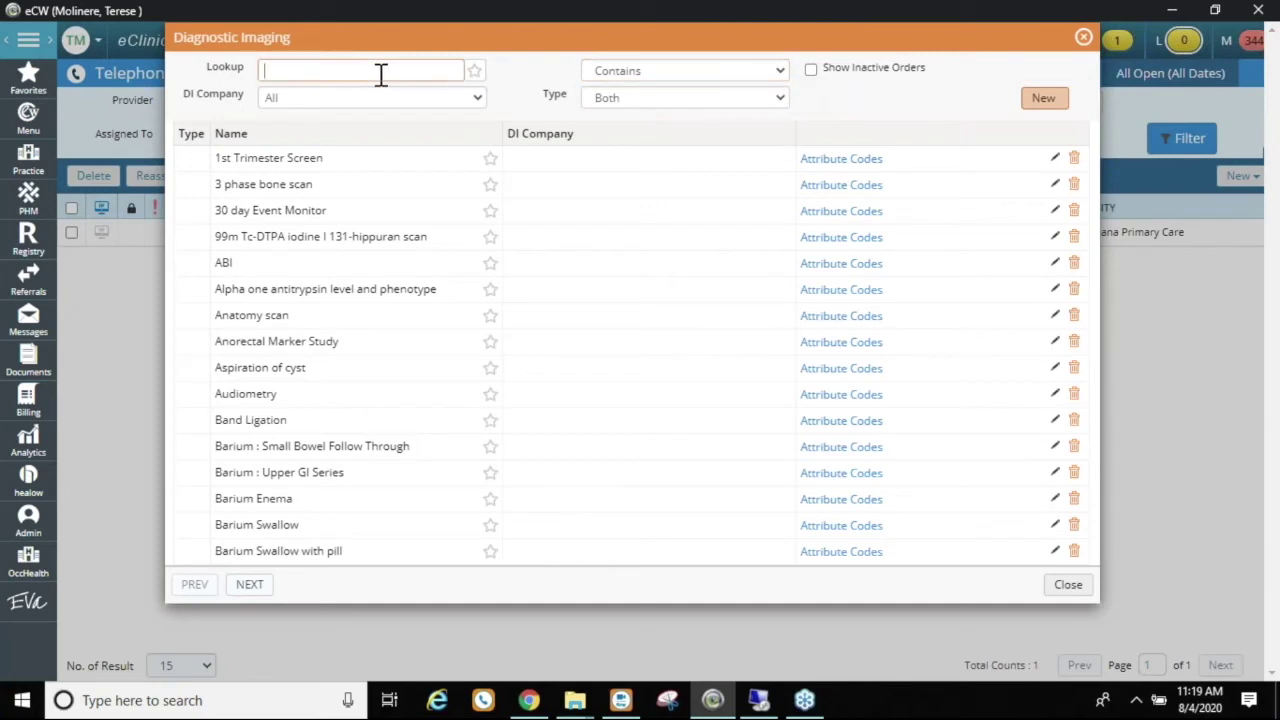
type("knee")
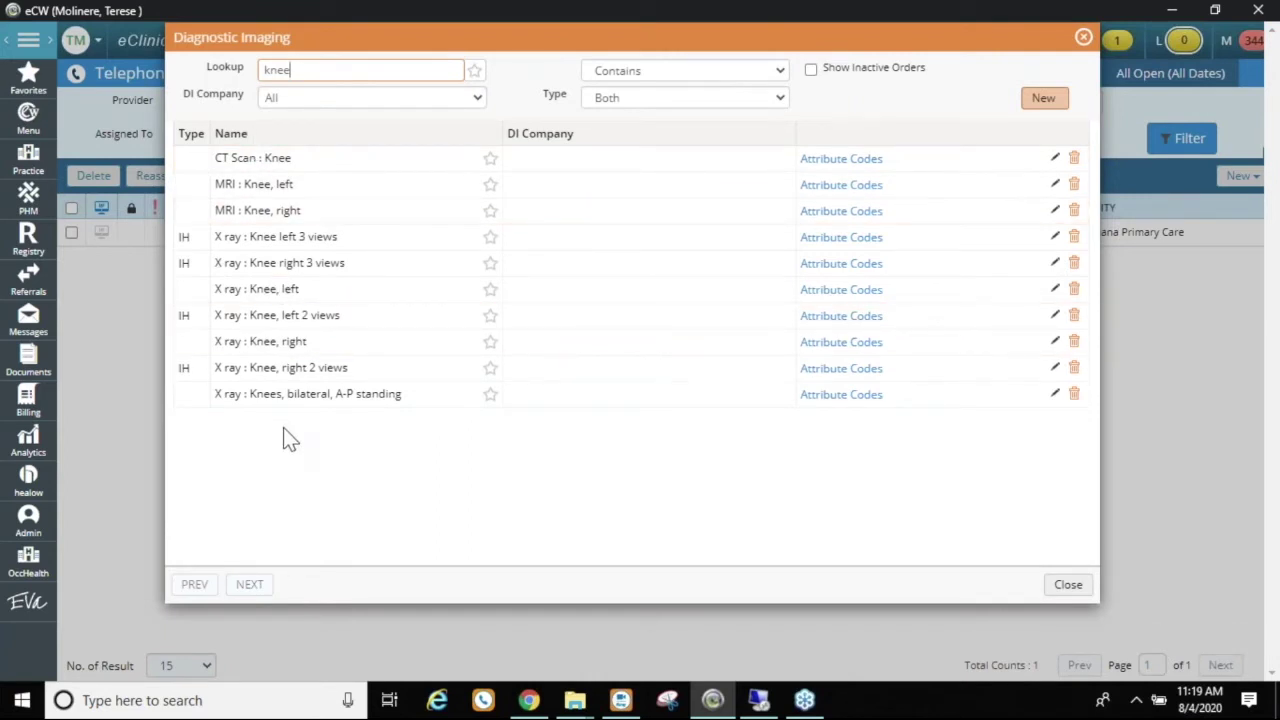
left_click(492, 264)
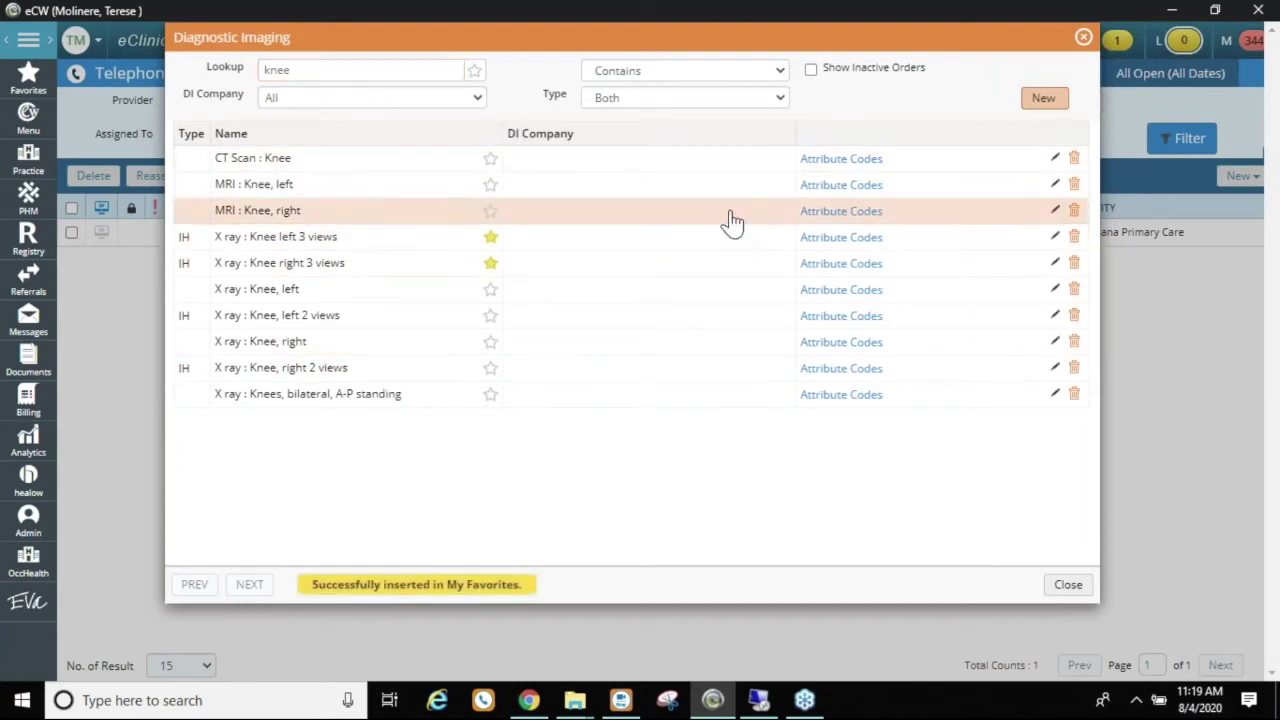
Switch lookup matching back to Starts with and star EKG (IH)
left_click(268, 70)
double_click(264, 70)
key("BackSpace")
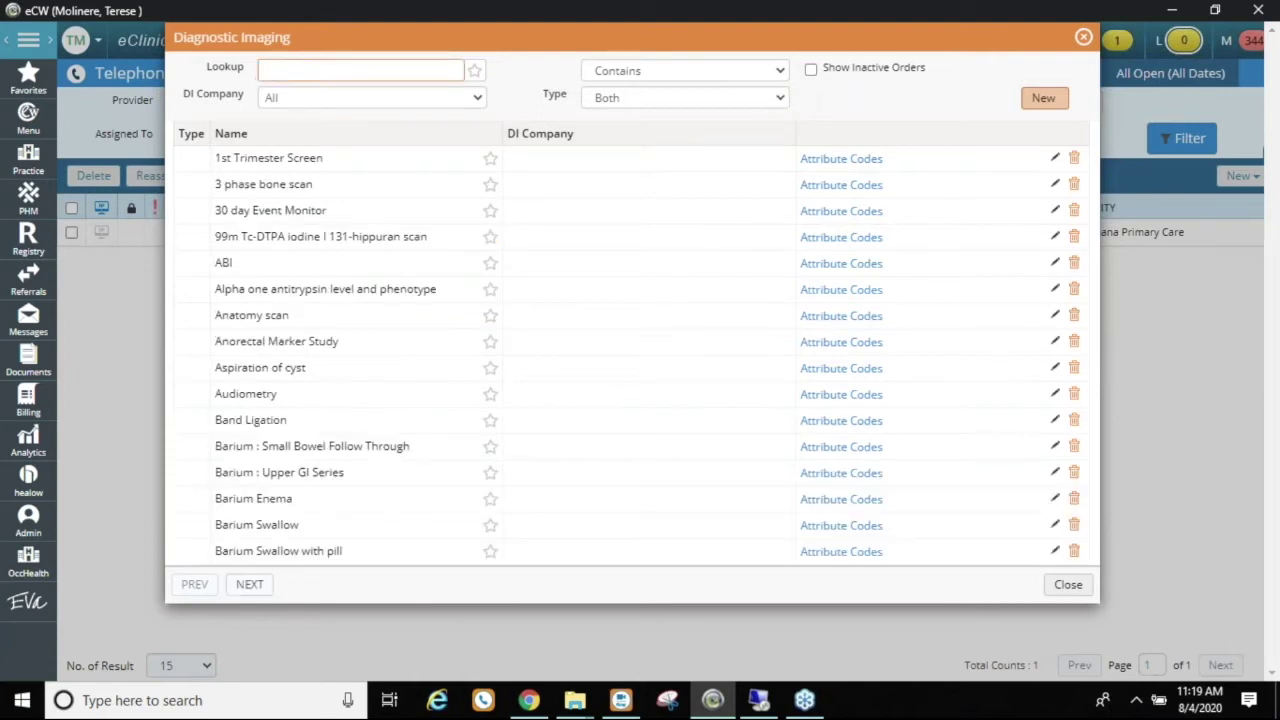
left_click(780, 71)
left_click(642, 90)
left_click(314, 68)
type("ekg")
left_click(490, 184)
Star Echocardiogram and Chest X-ray PA and lateral, then close the imaging list
left_click_drag(306, 72, 223, 72)
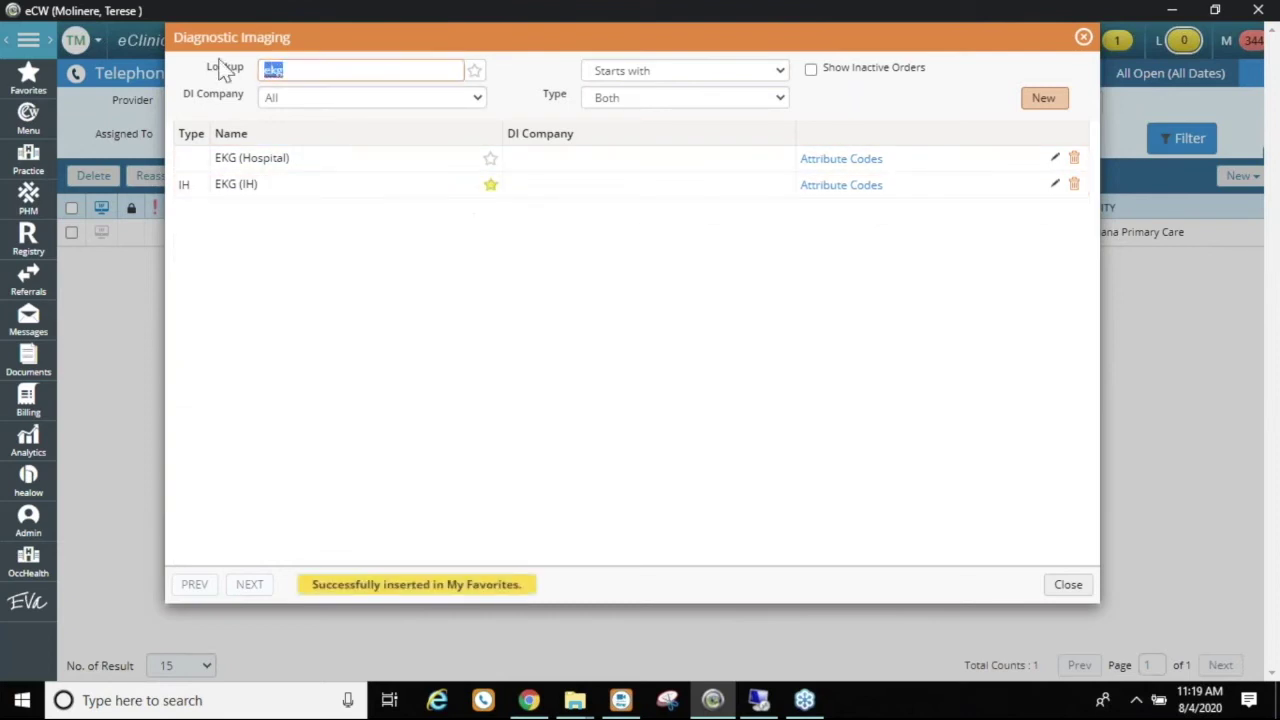
type("echo")
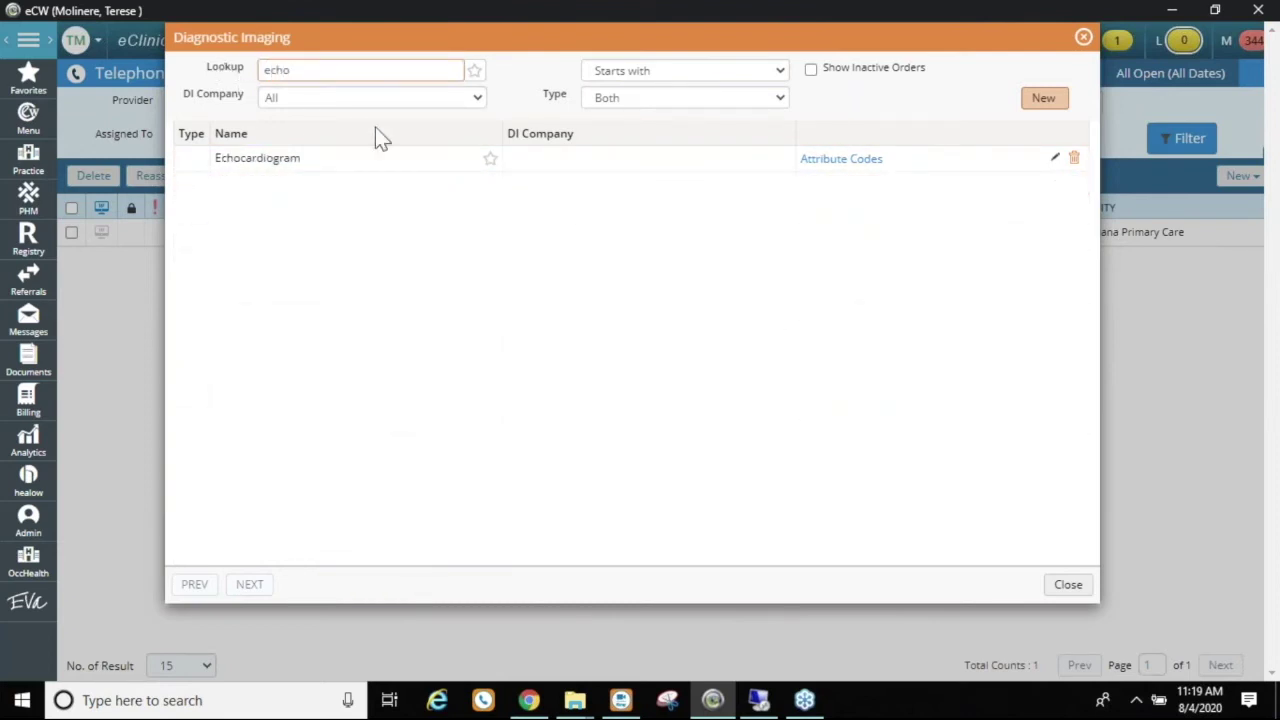
left_click(490, 160)
double_click(379, 72)
type("ches")
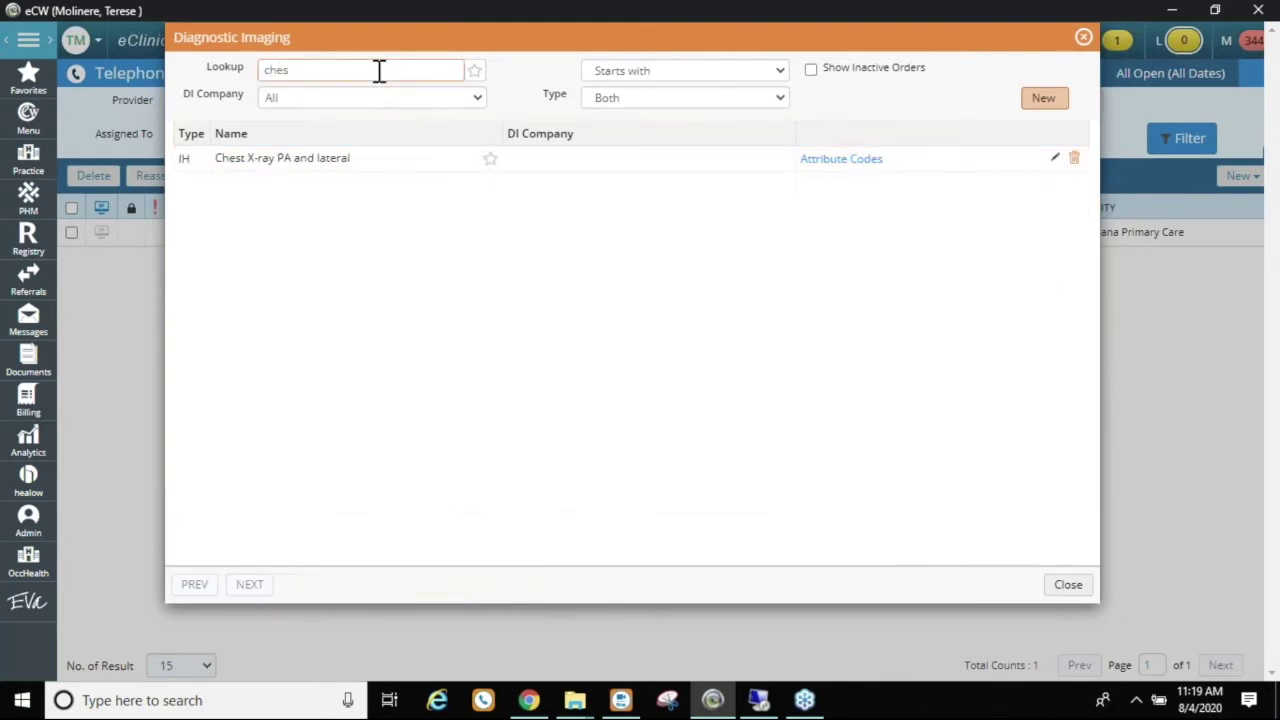
left_click(490, 160)
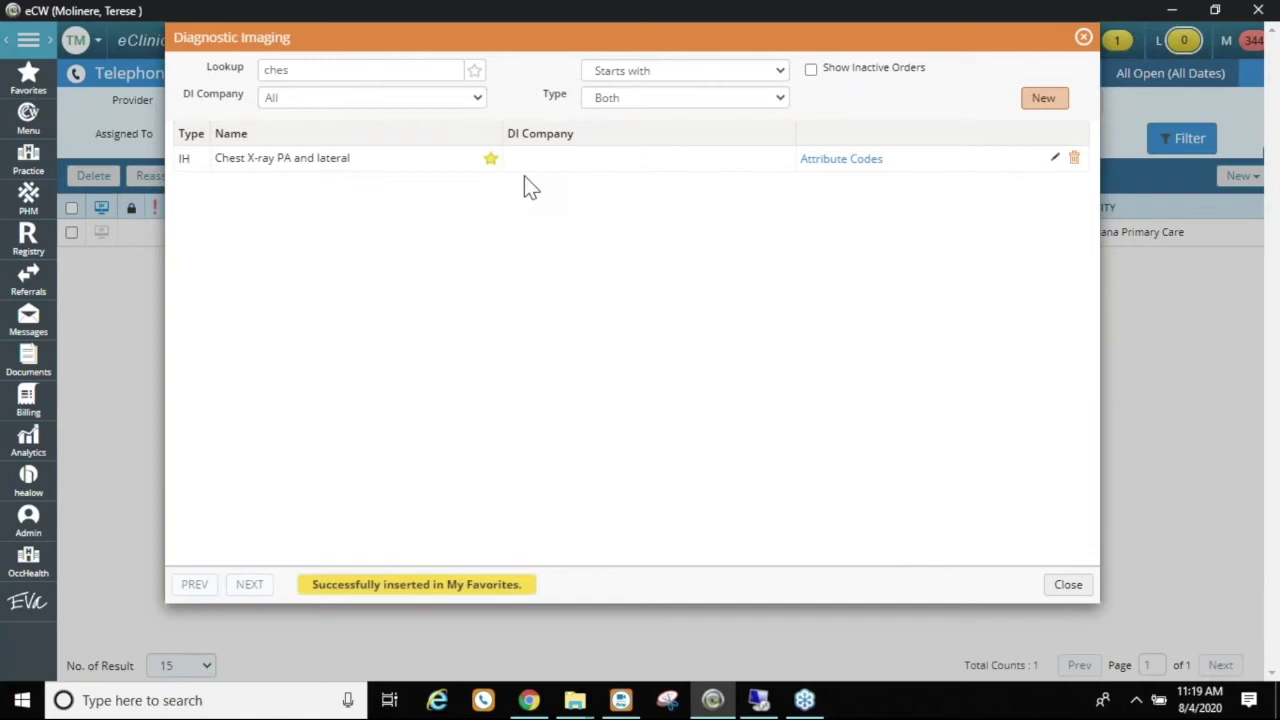
left_click(1068, 585)
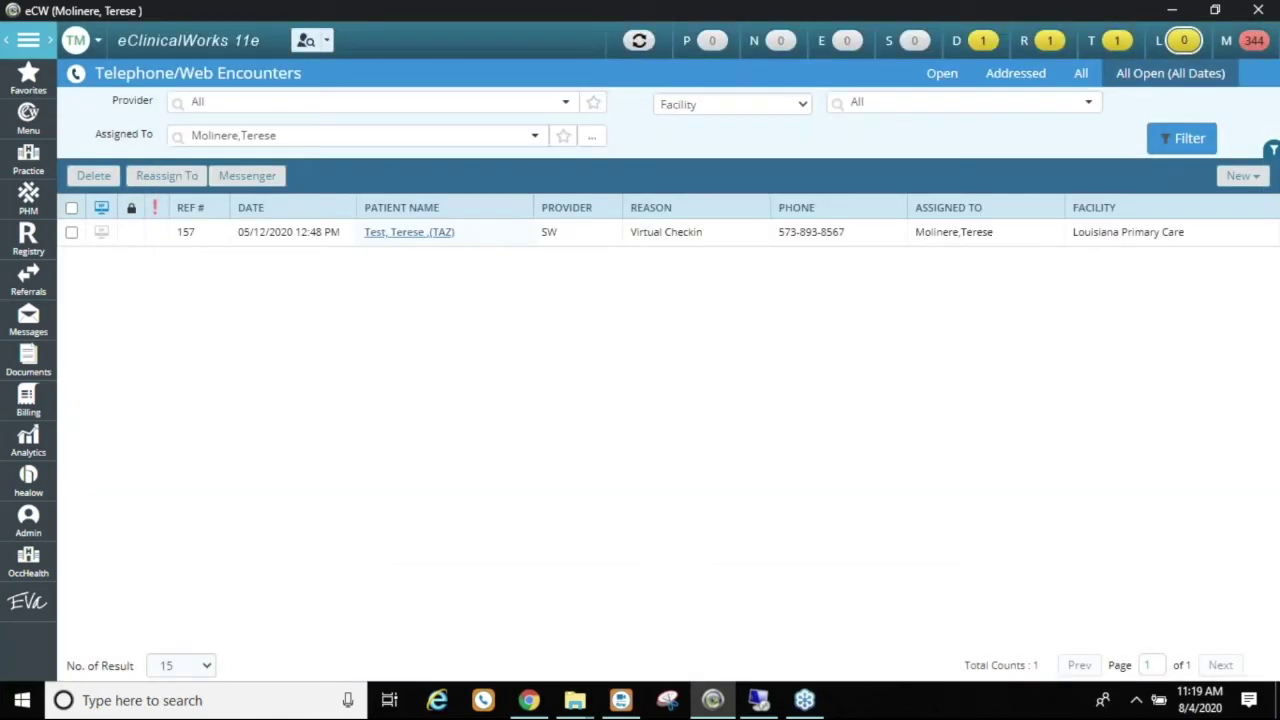
In Procedures, star JOINT INJ /BURSA MAJOR JOINT and JOINT INJ BURSA INTERMEDIATE JOINT
left_click(27, 128)
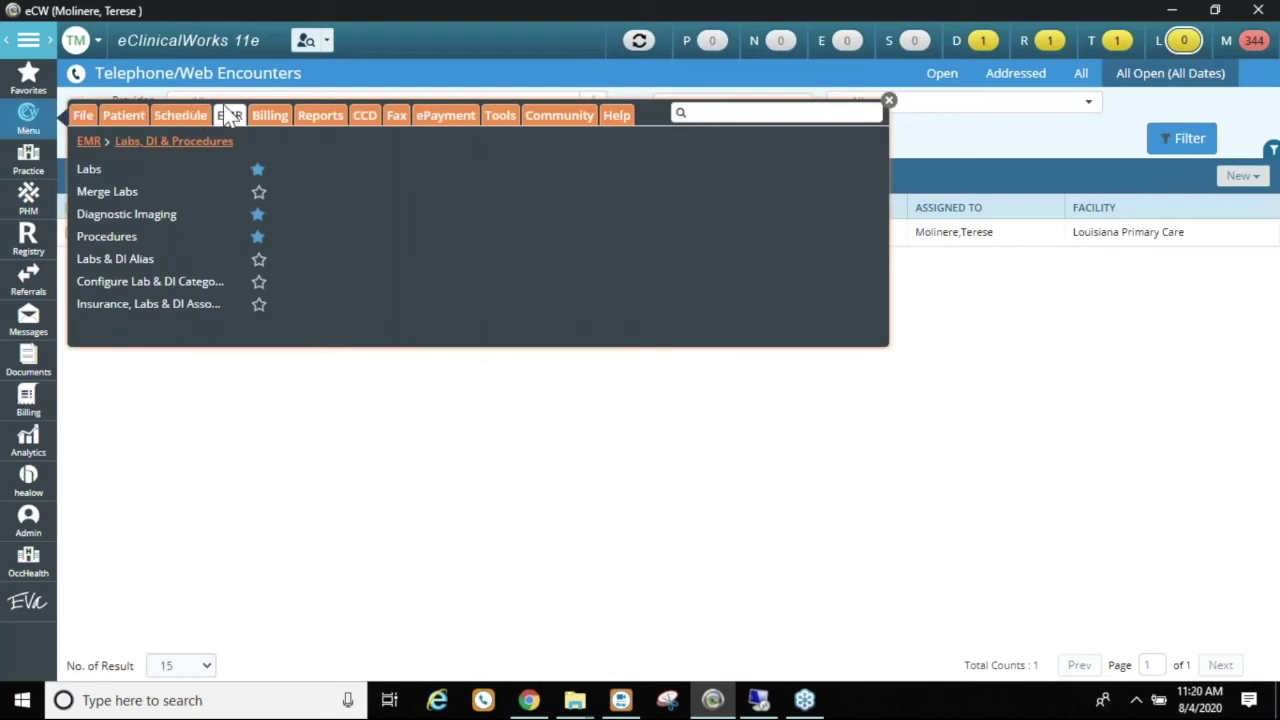
left_click(104, 237)
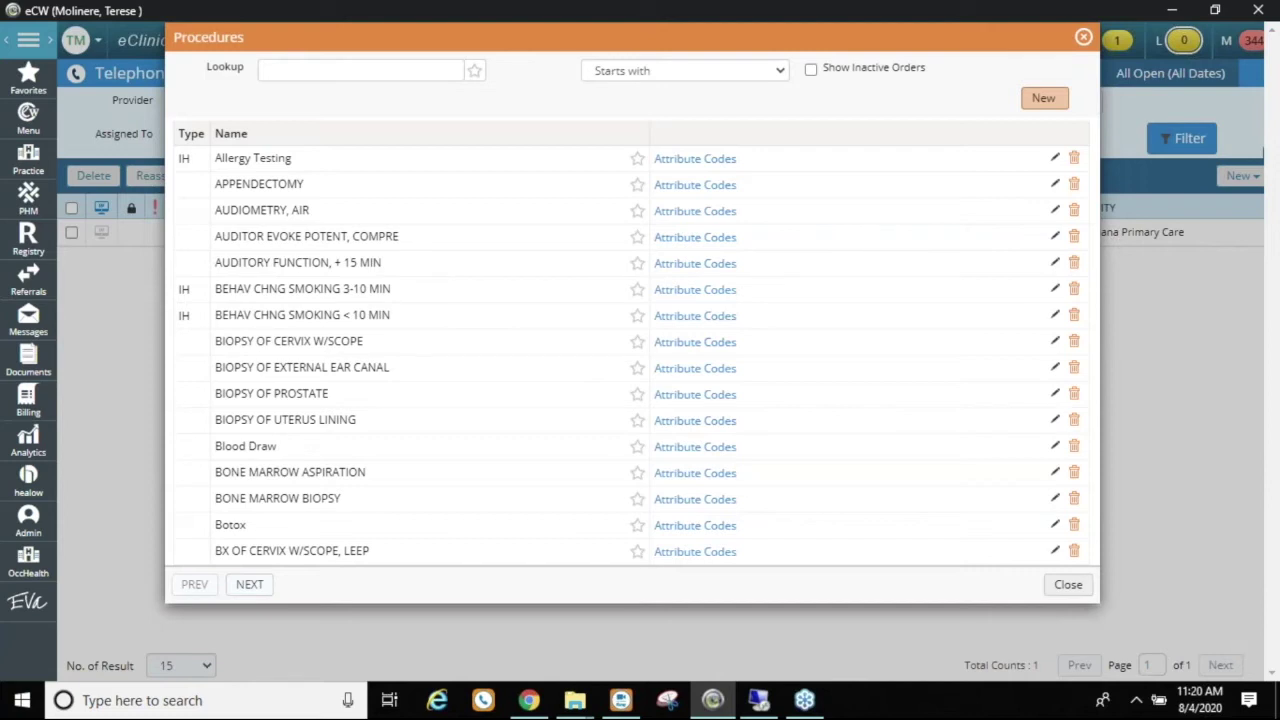
left_click(330, 72)
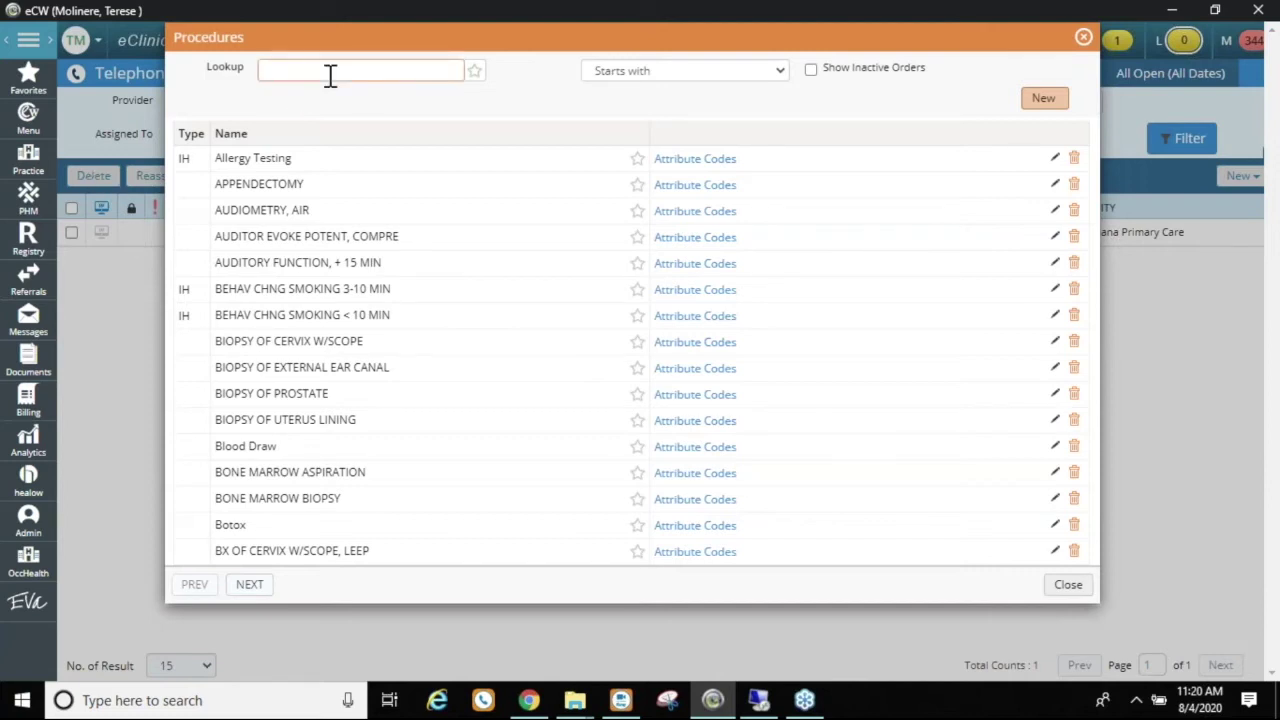
type("join")
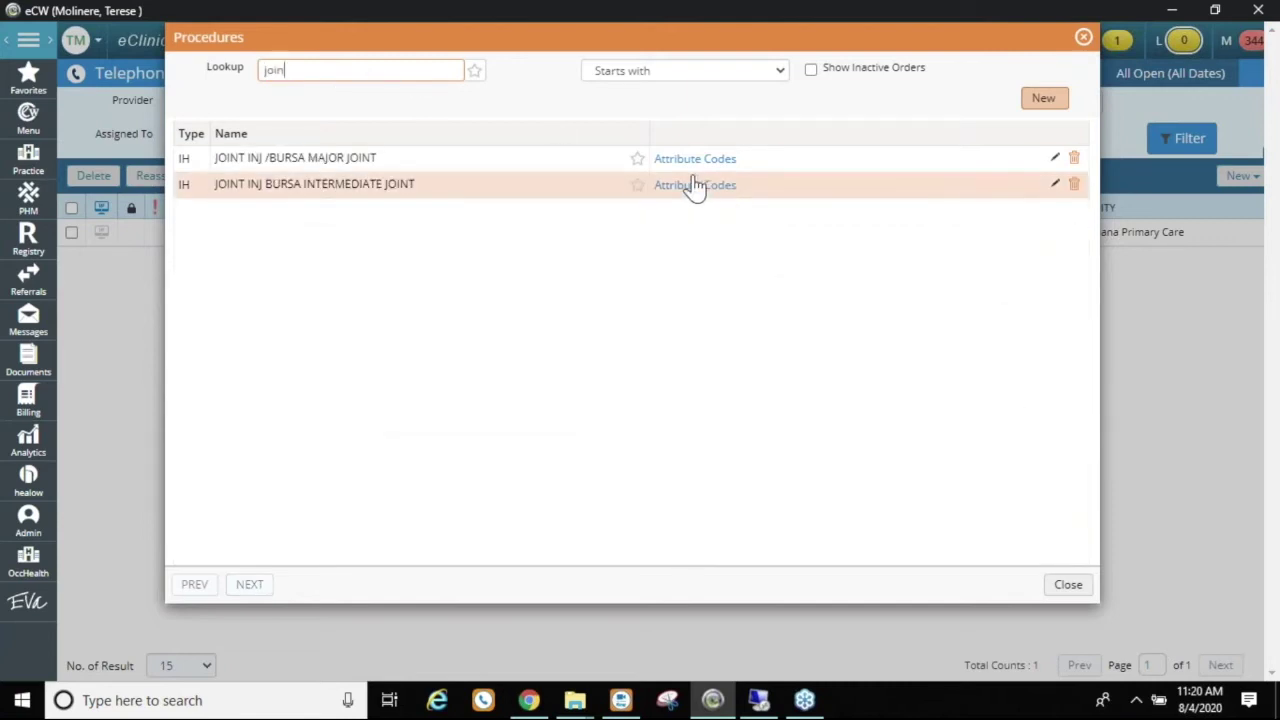
left_click(637, 158)
left_click(637, 186)
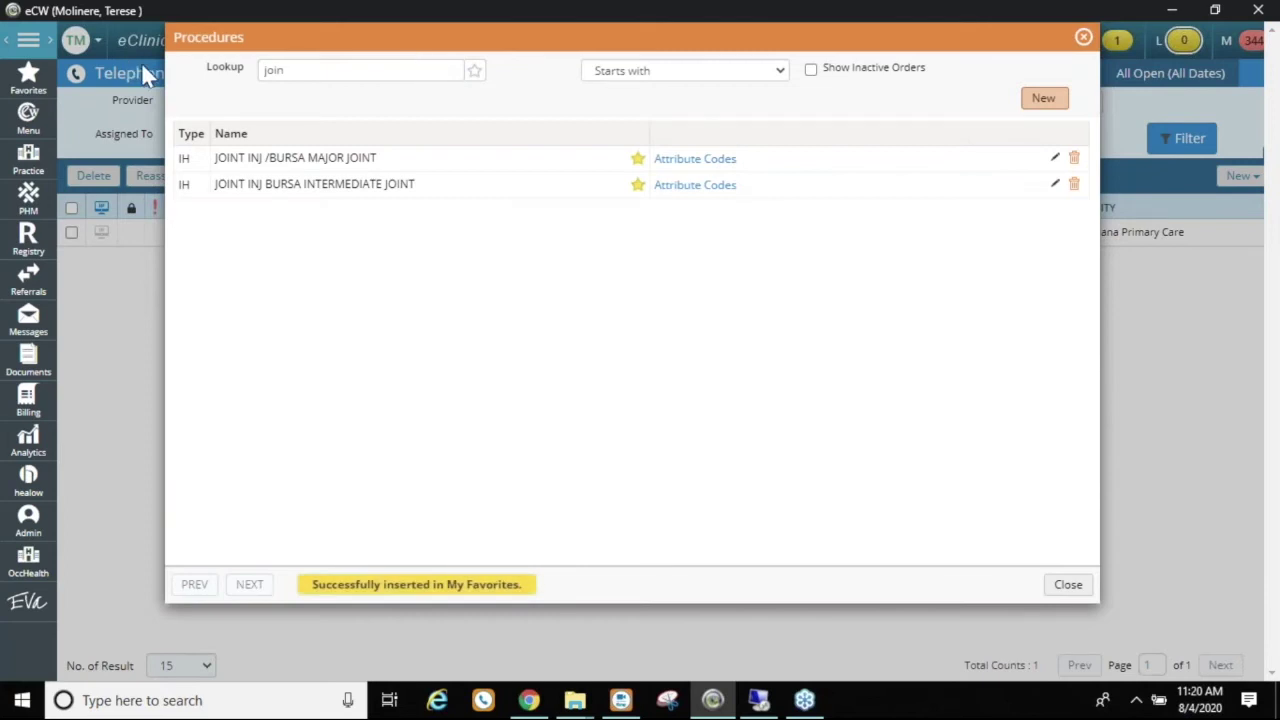
Star Wart Removal, up to 14 lesions as a favorite procedure
left_click_drag(314, 71, 171, 63)
type("wart")
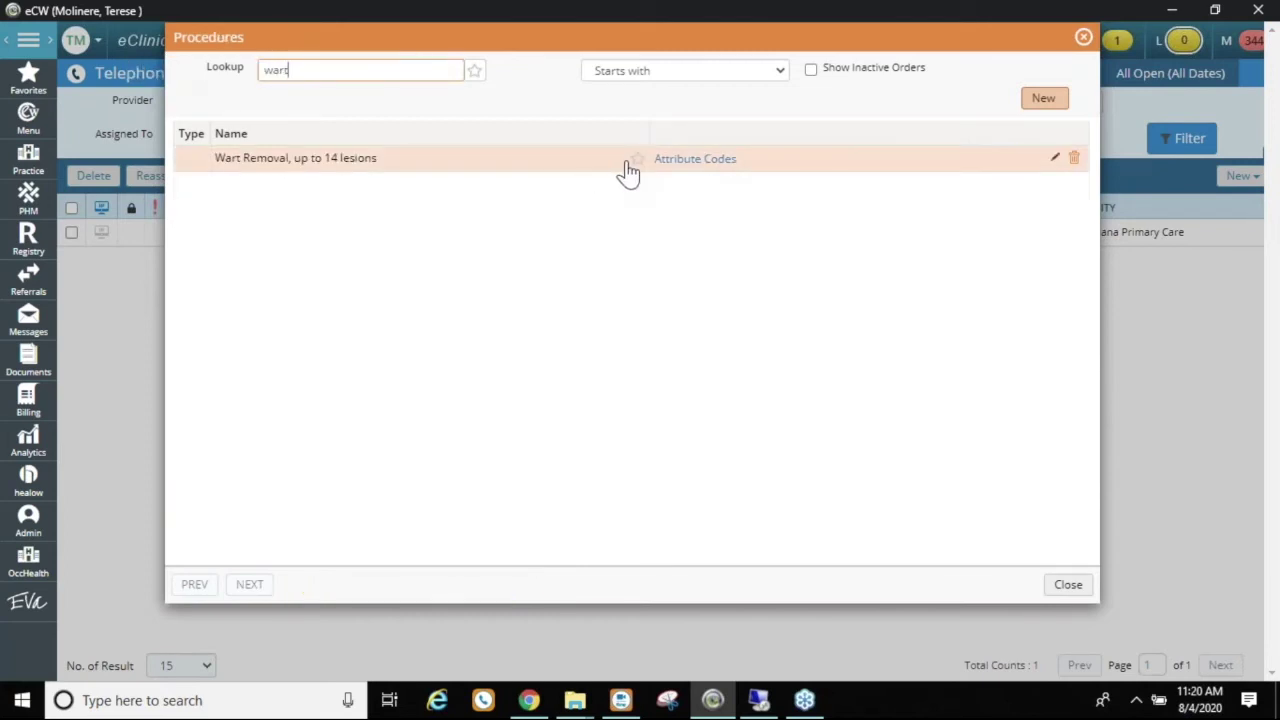
left_click(636, 162)
Search 'lesio' with Contains matching, star DESTROY BENIGN/PREMLG LESION (IH), and close Procedures
left_click_drag(397, 66, 262, 68)
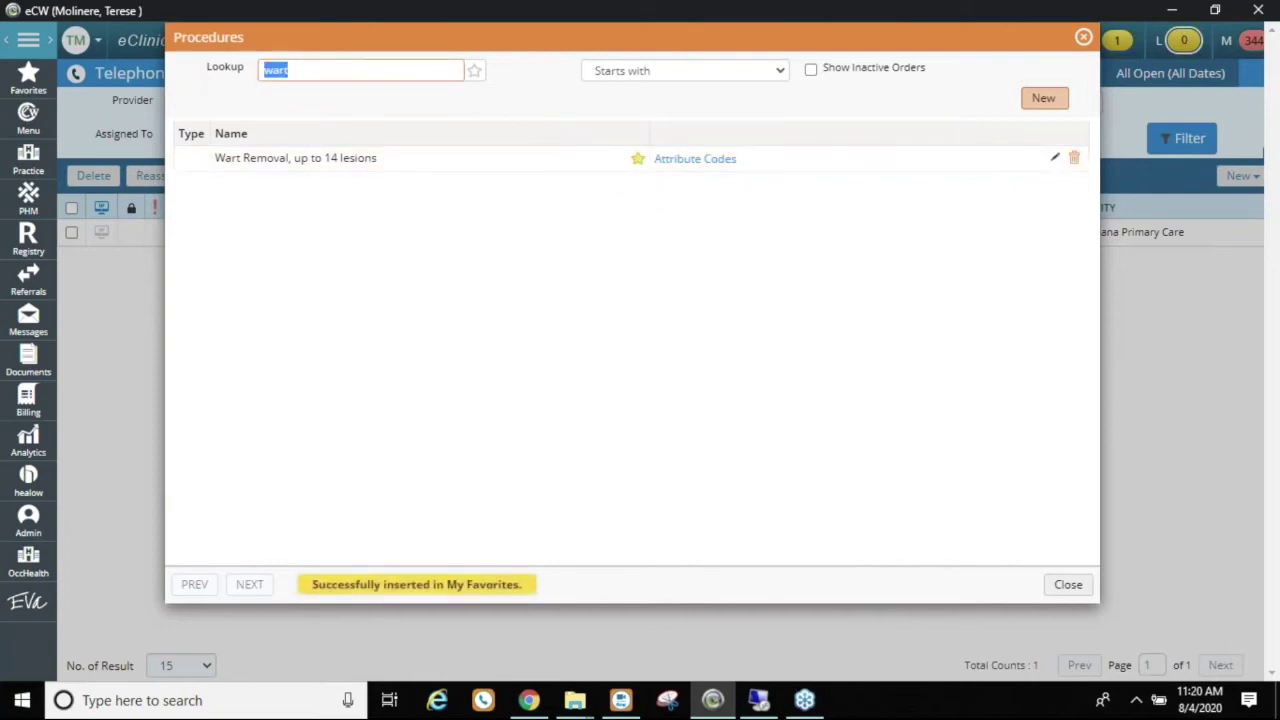
type("ne")
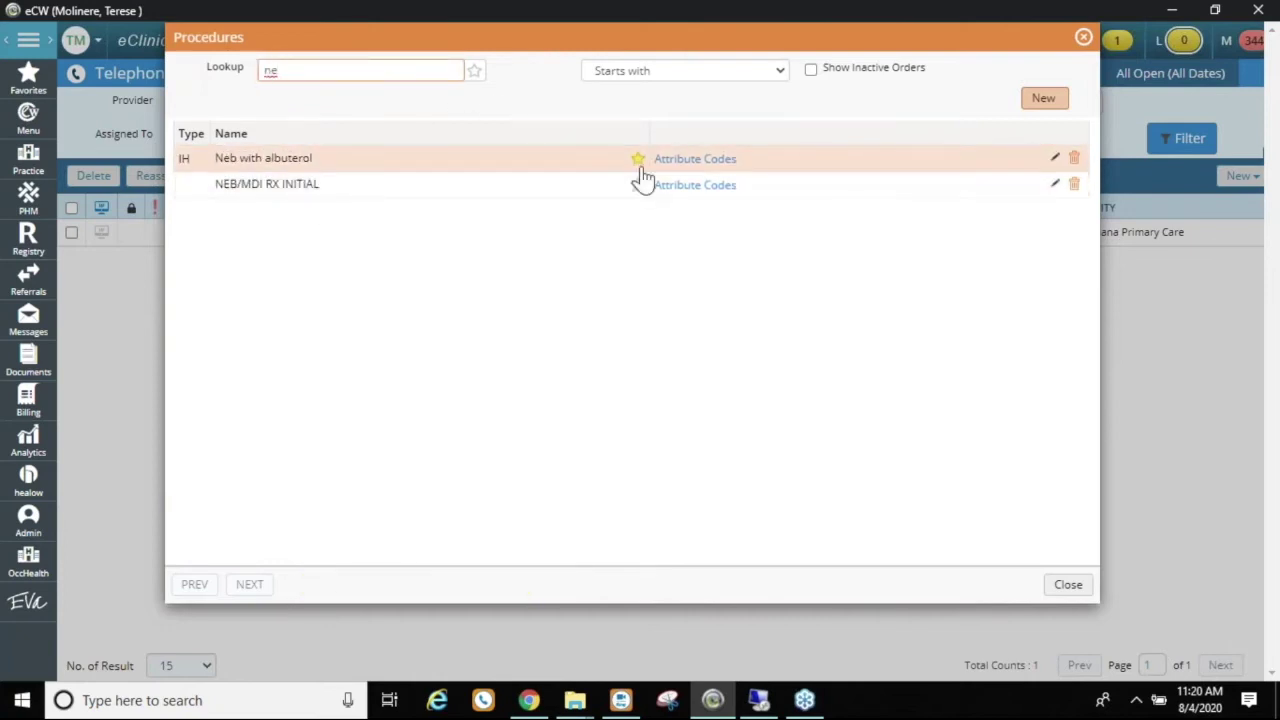
left_click(355, 57)
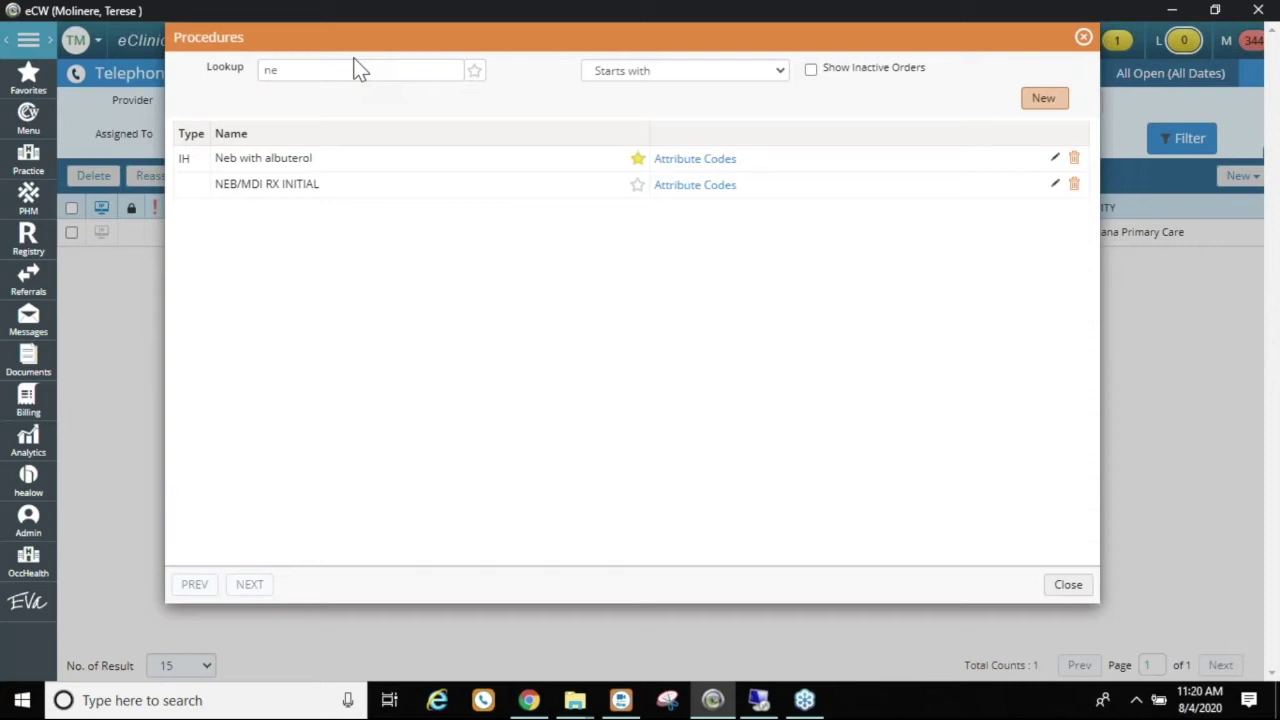
double_click(346, 71)
type("lesio")
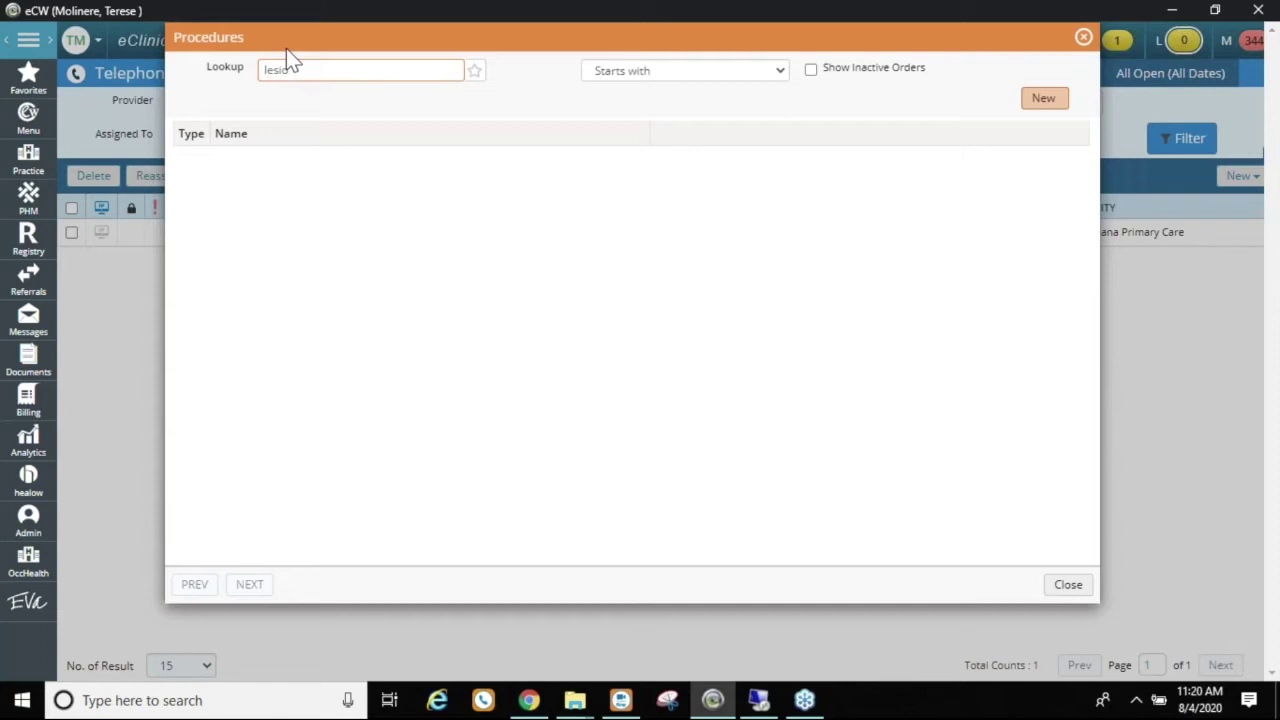
left_click(786, 78)
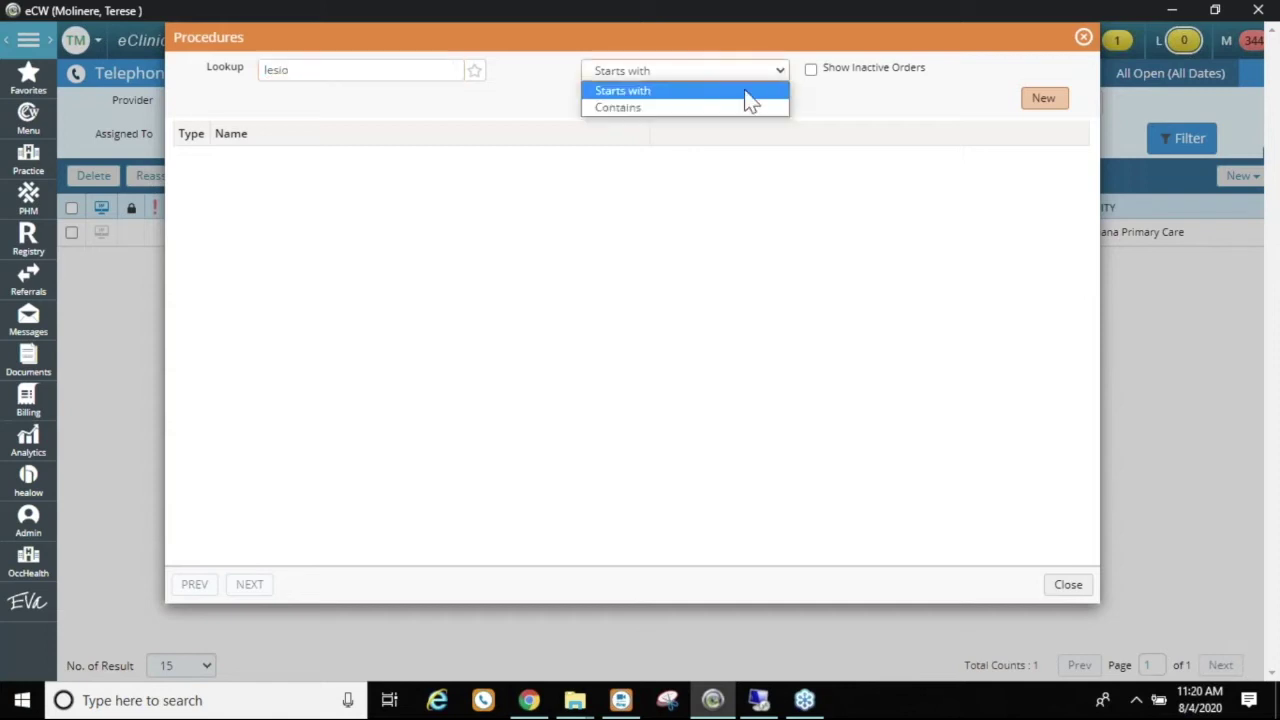
left_click(679, 114)
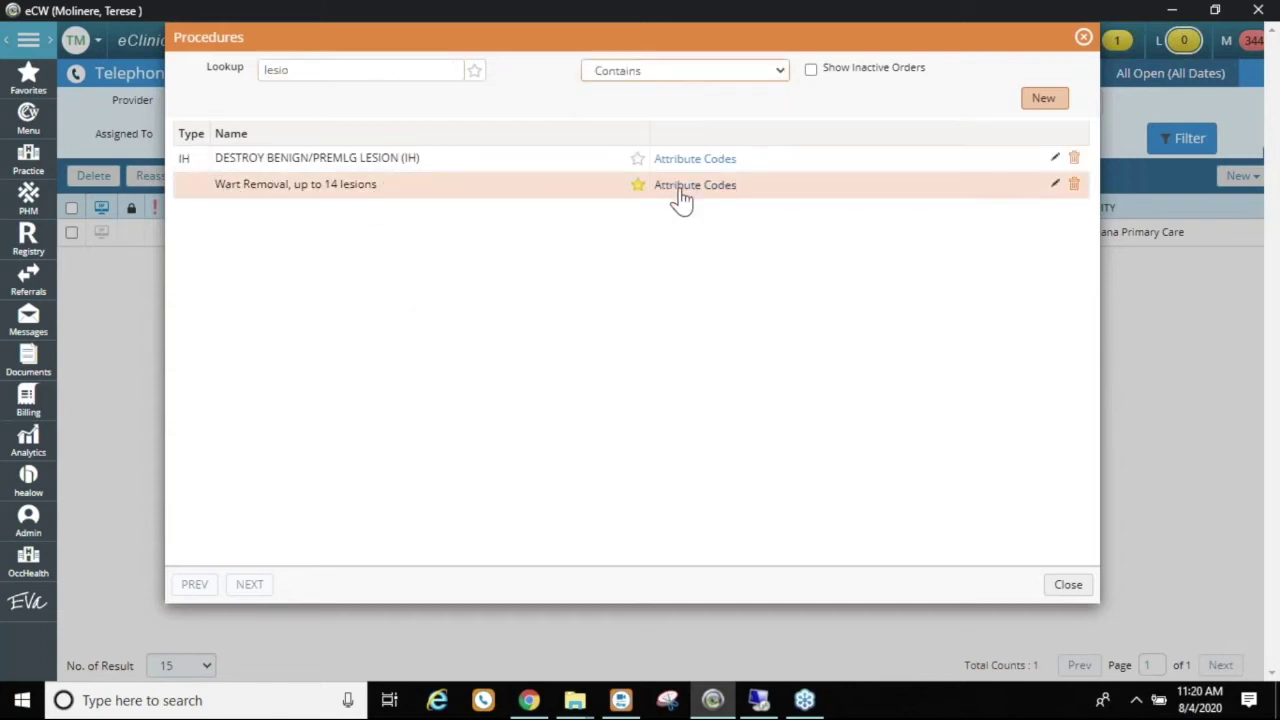
left_click(643, 166)
left_click(636, 160)
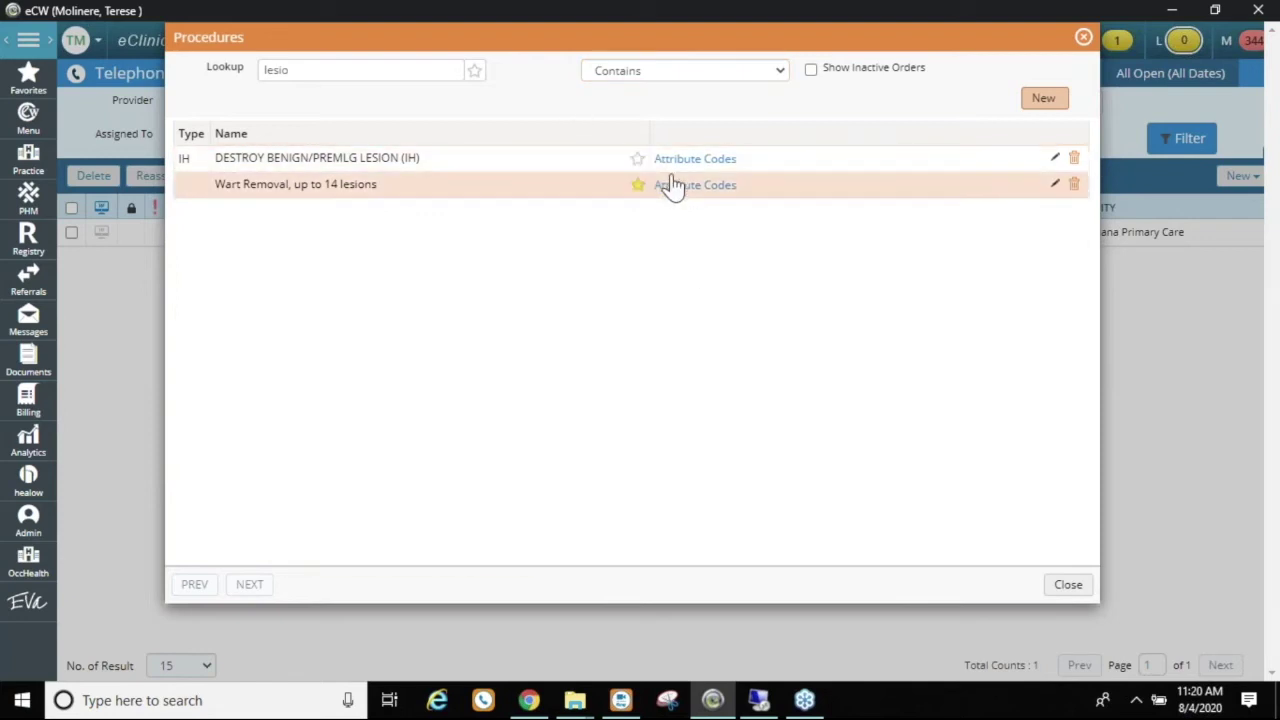
left_click(1066, 588)
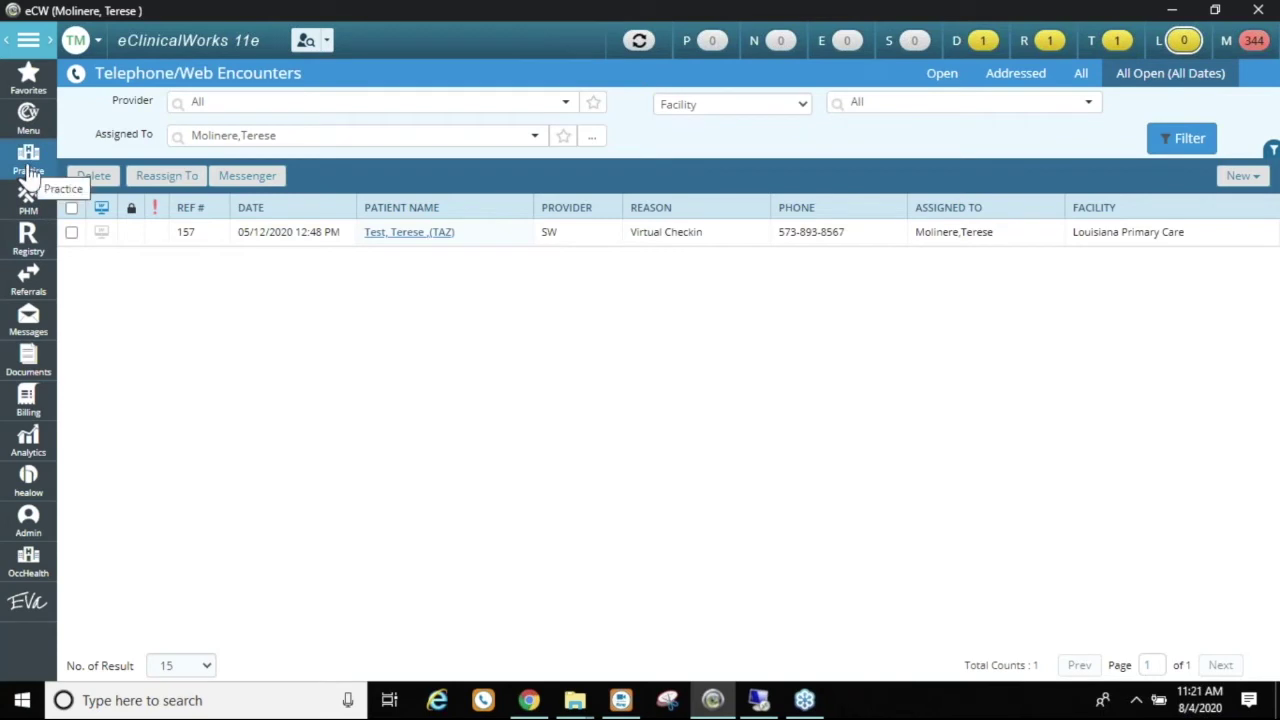
Open the 11:00 AM patient's 08/04/2020 progress note from Office Visits
left_click(914, 45)
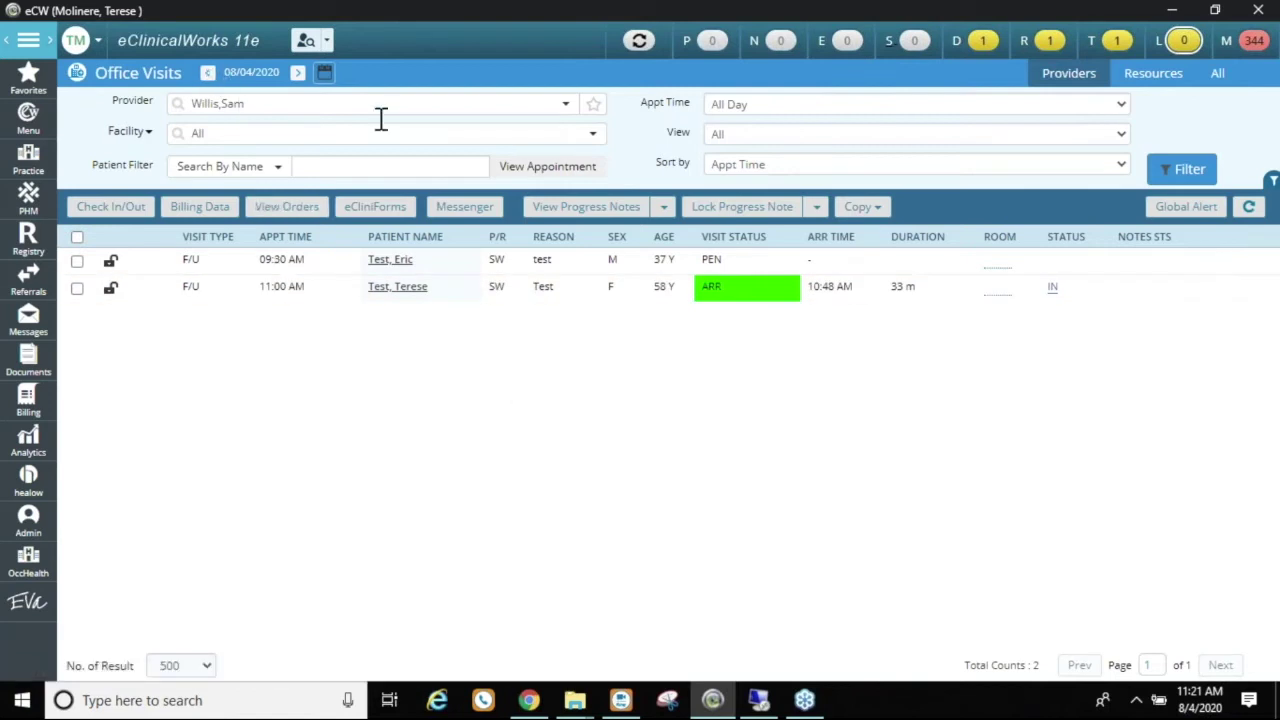
left_click(410, 287)
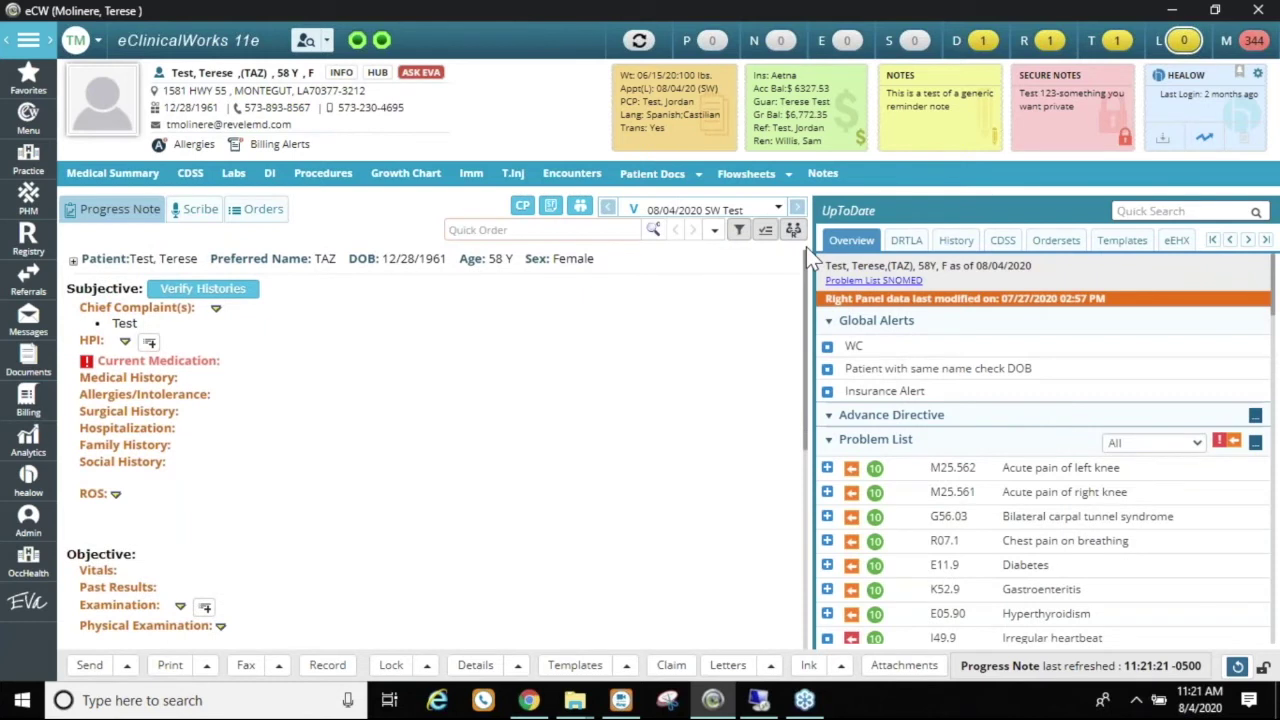
Open the Assessment window from the progress note's Assessment section
left_click_drag(805, 280, 808, 430)
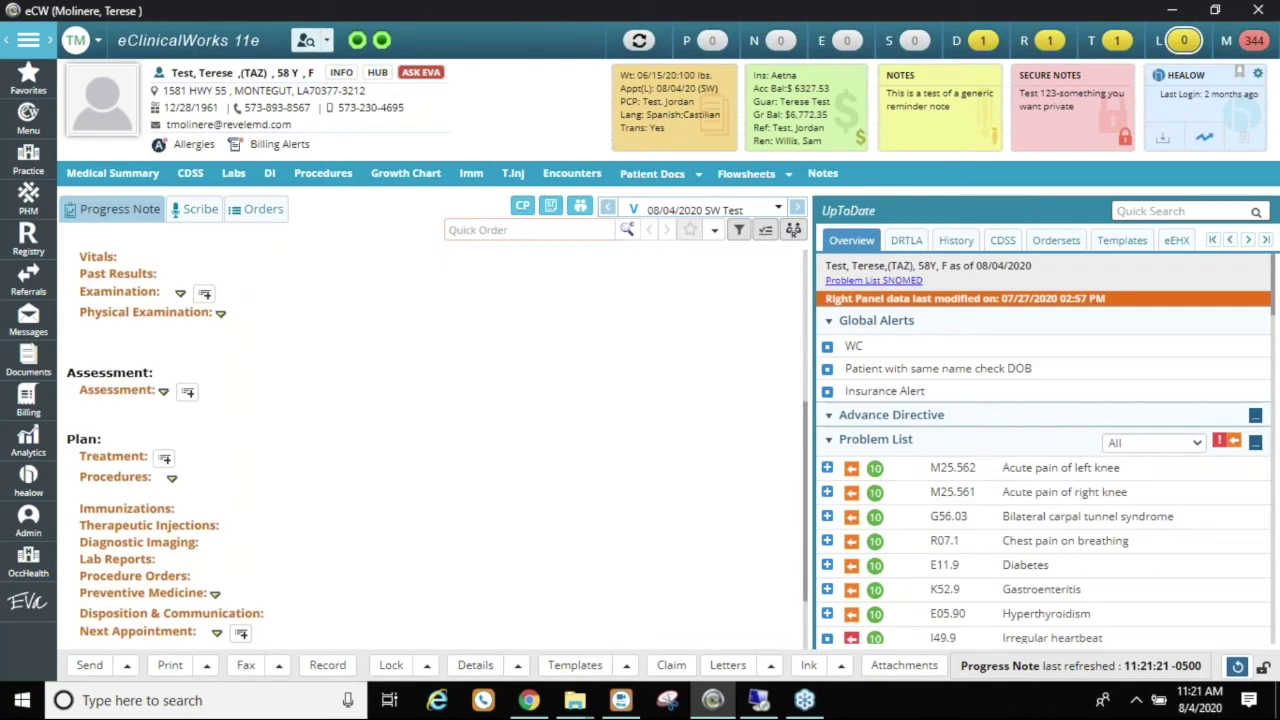
left_click(117, 390)
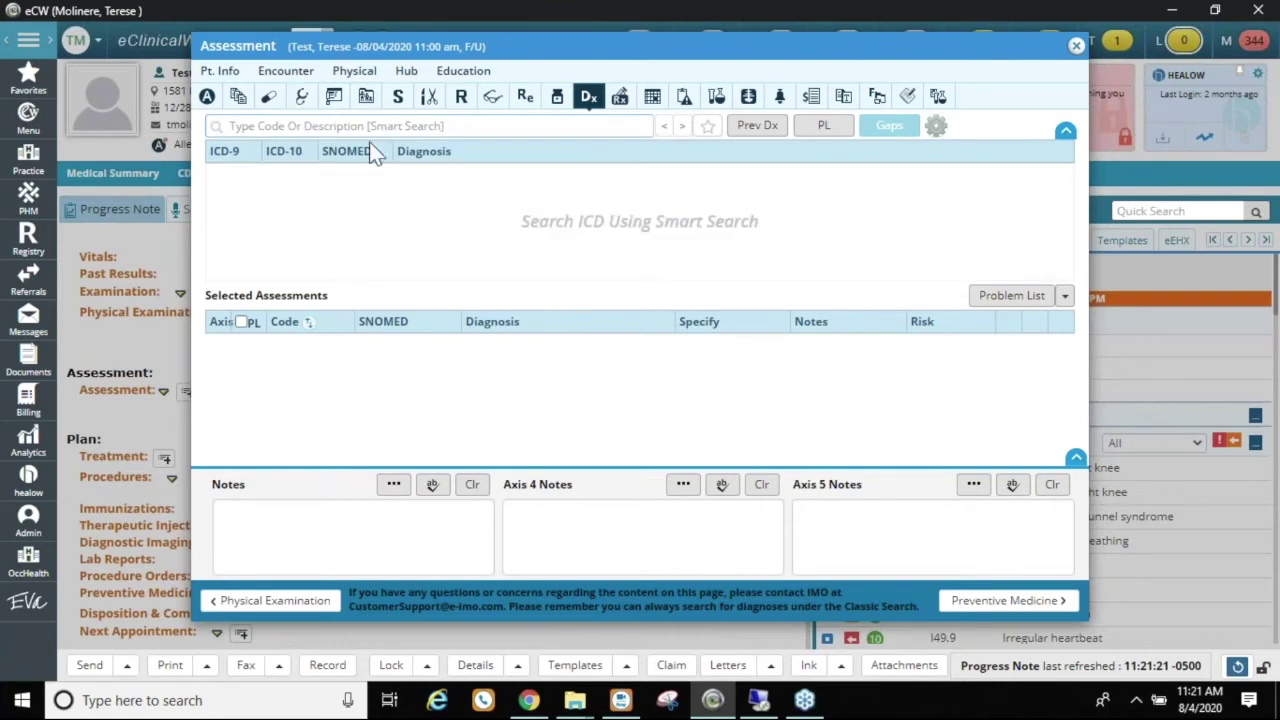
Add Epigastric pain (R10.13) via Smart Search for 'abdominal pain' and star it
left_click(707, 138)
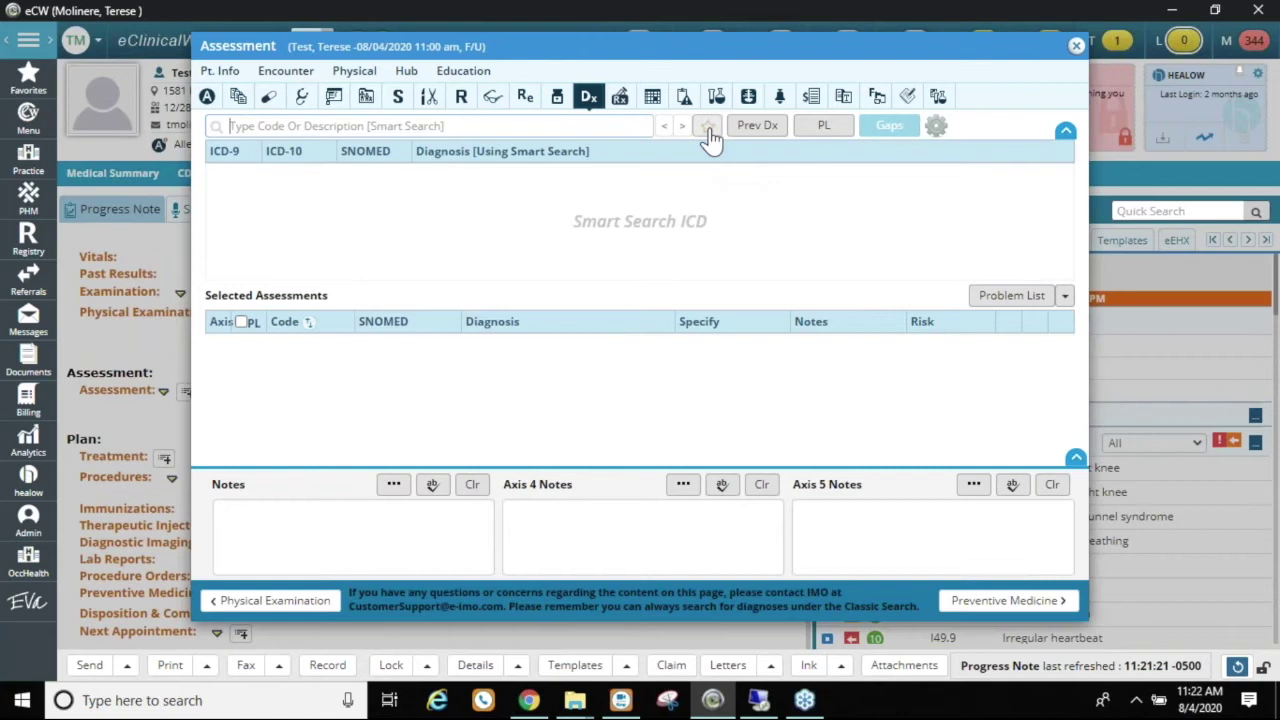
left_click(709, 133)
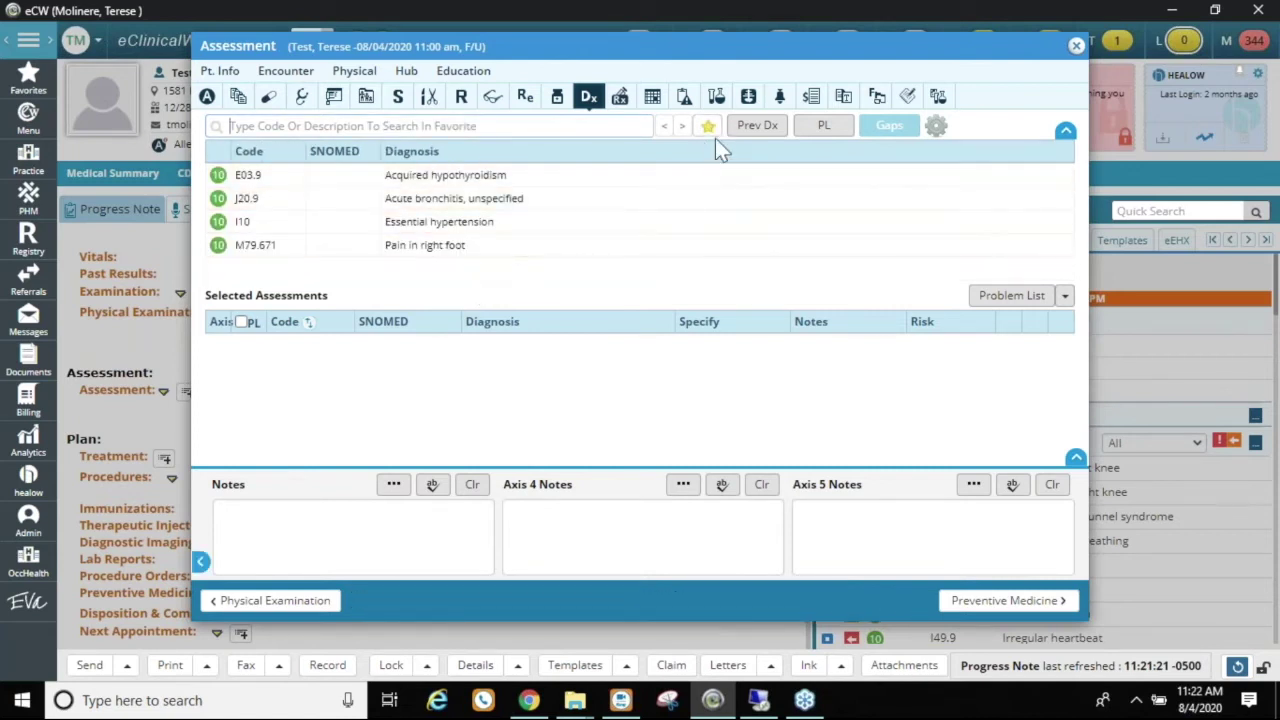
left_click(462, 126)
type("abdom")
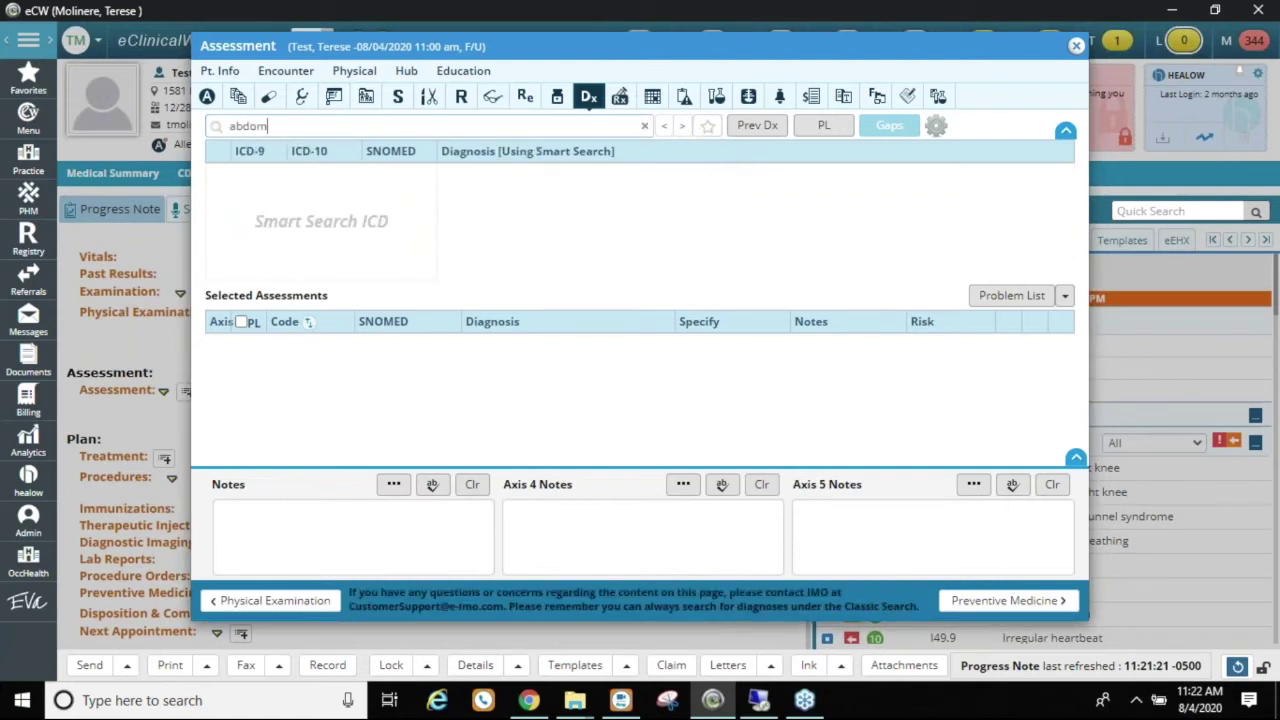
type("inal")
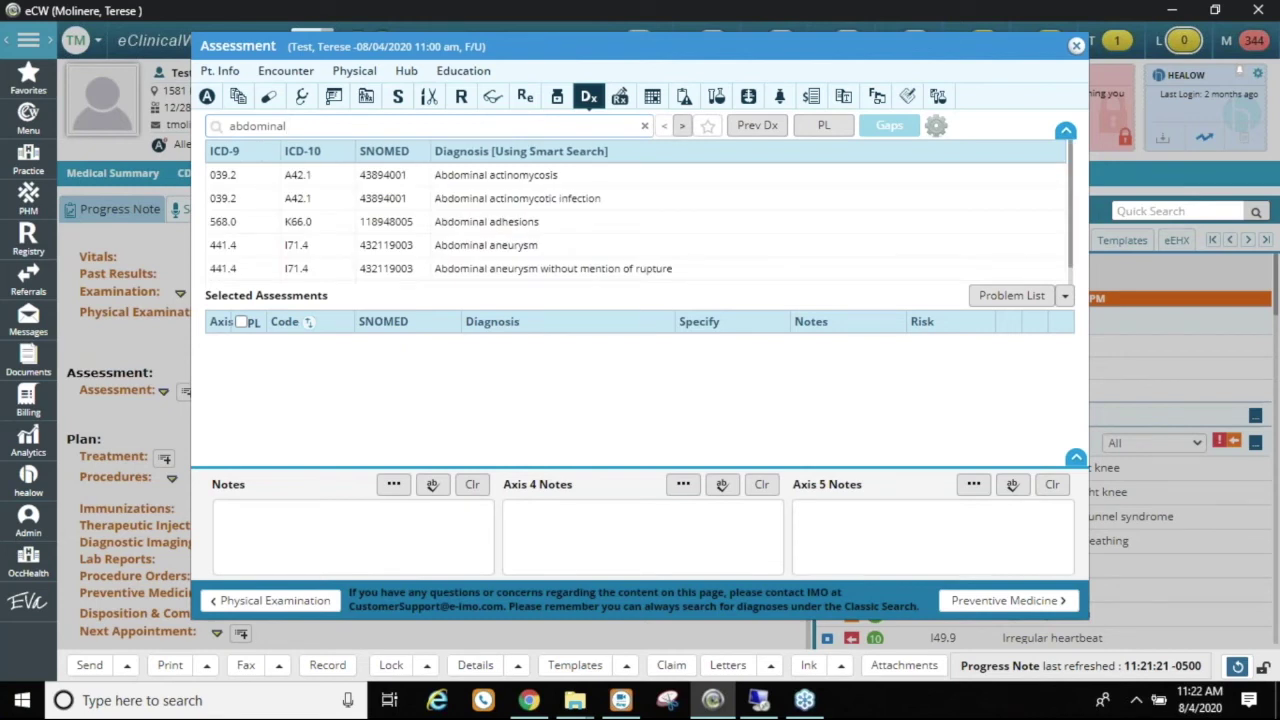
type(" pain")
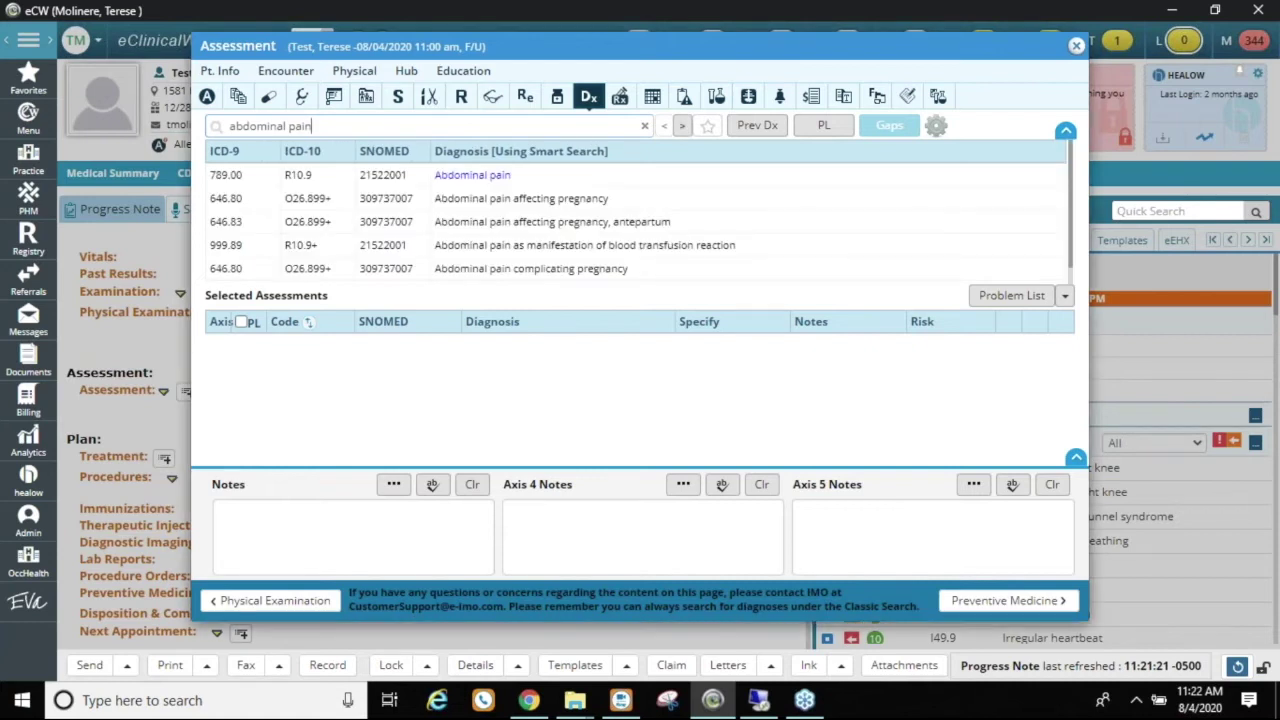
left_click(490, 180)
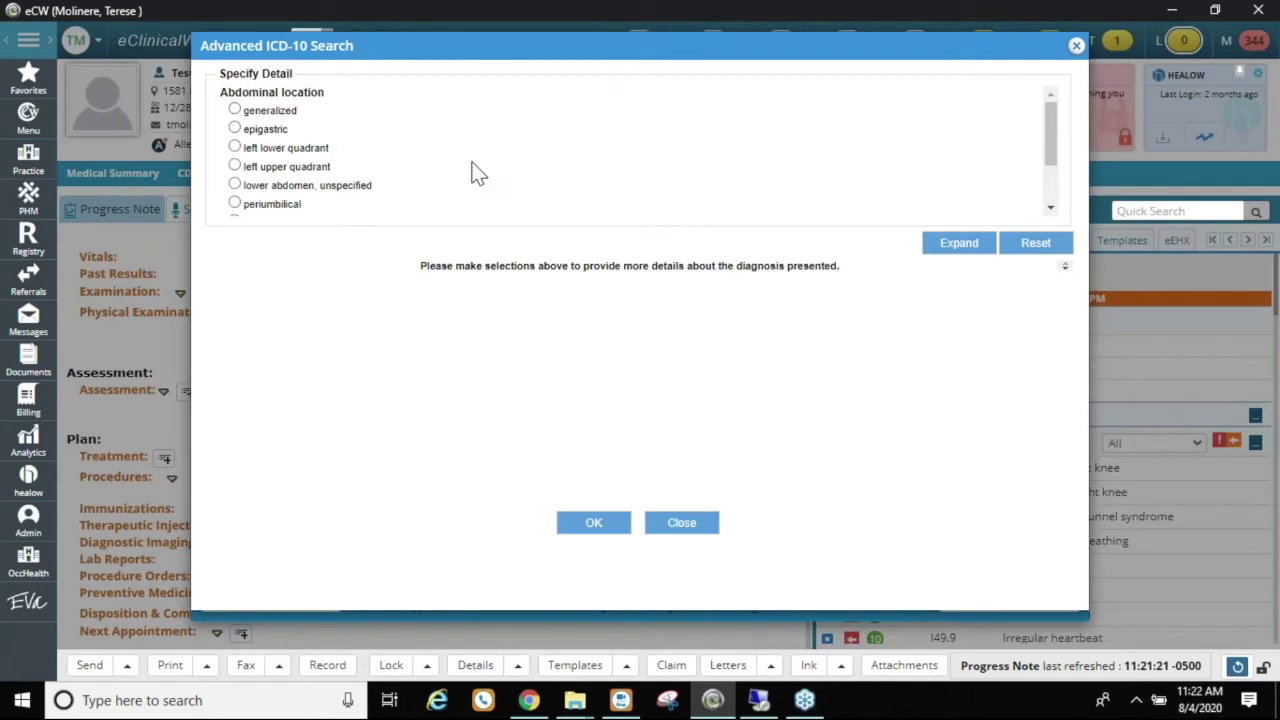
left_click(234, 128)
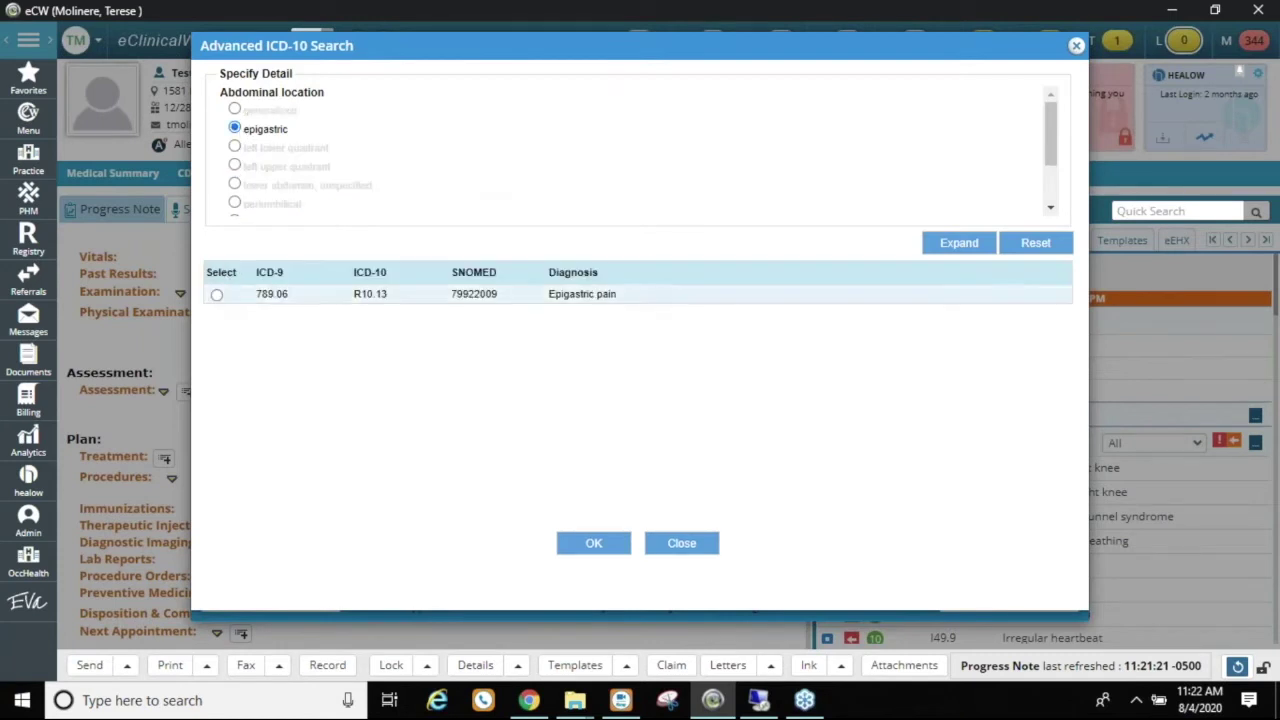
left_click(216, 294)
left_click(600, 548)
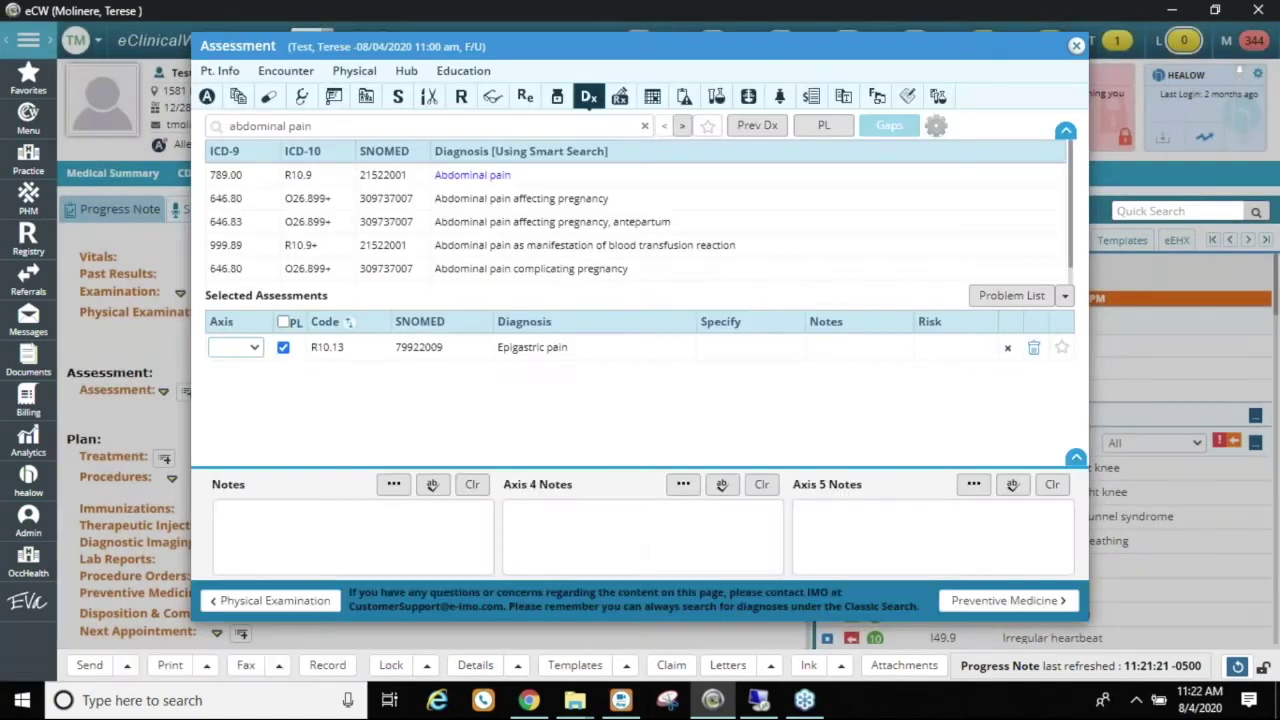
left_click(1062, 347)
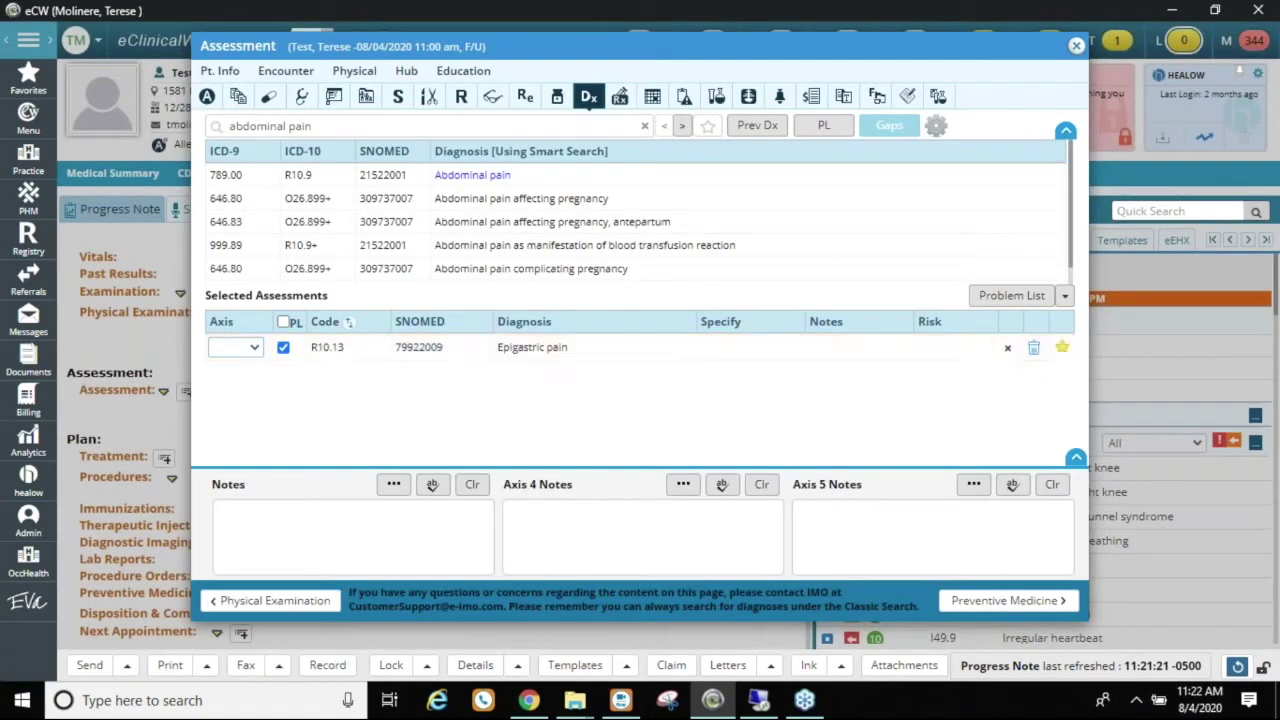
left_click(354, 122)
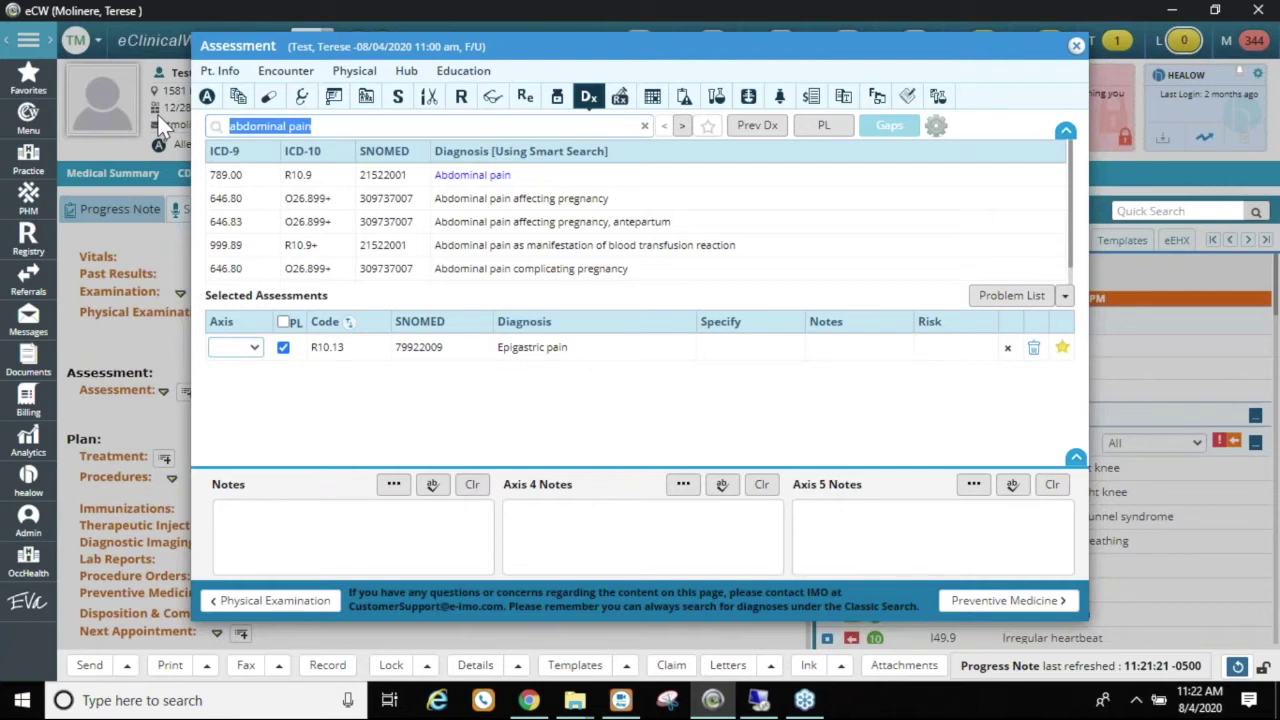
Add Chronic pain of right knee, giving Pain in right knee (M25.561) and Other chronic pain (G89.29), both starred
type("knee")
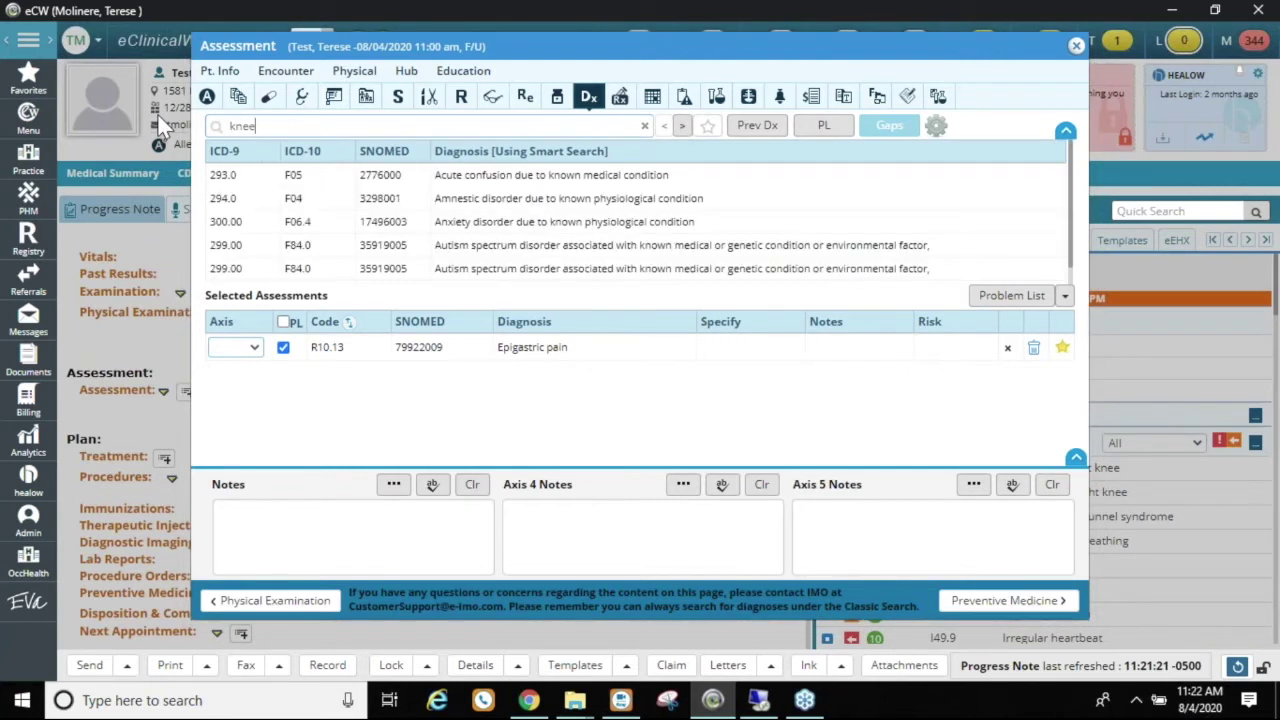
type(" pain")
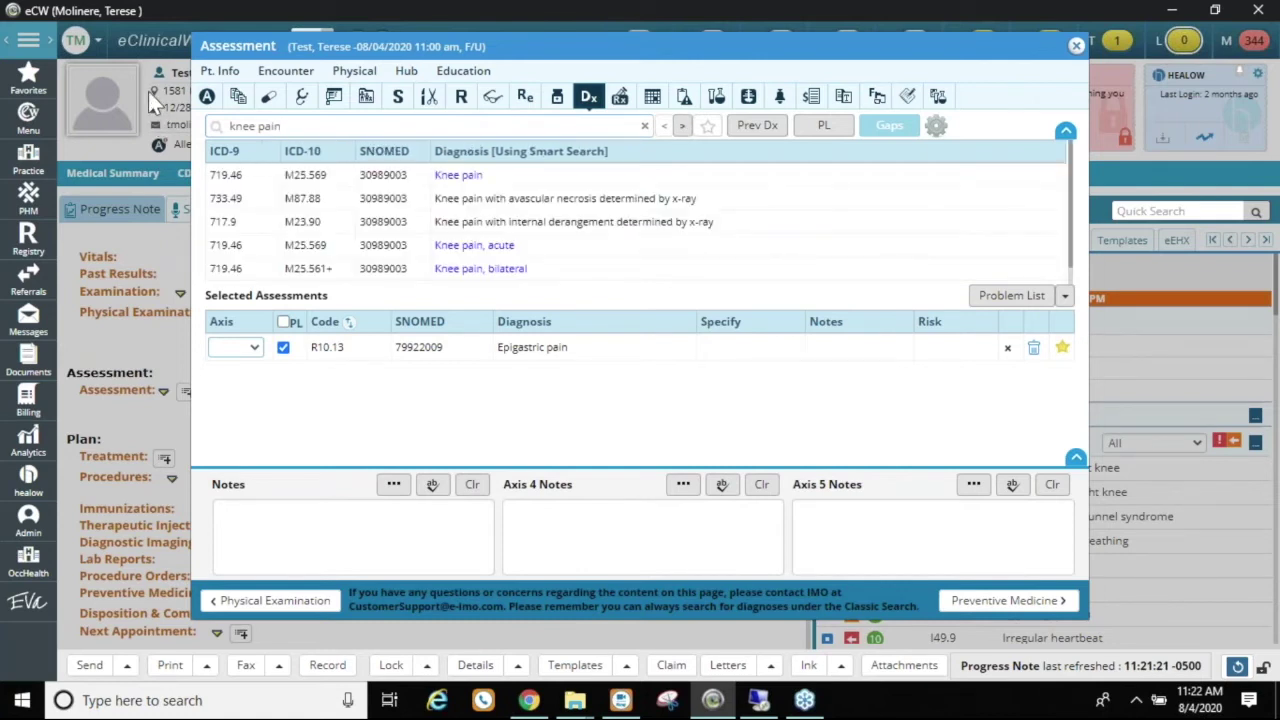
left_click(484, 183)
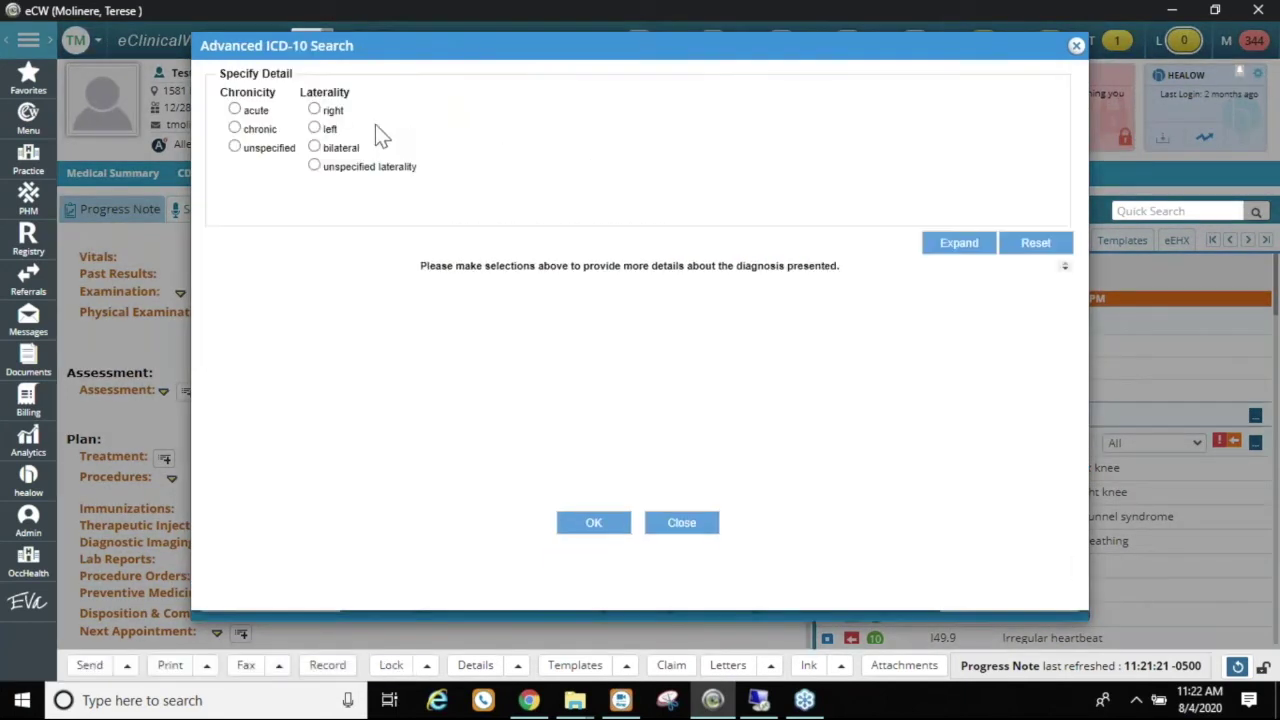
left_click(314, 110)
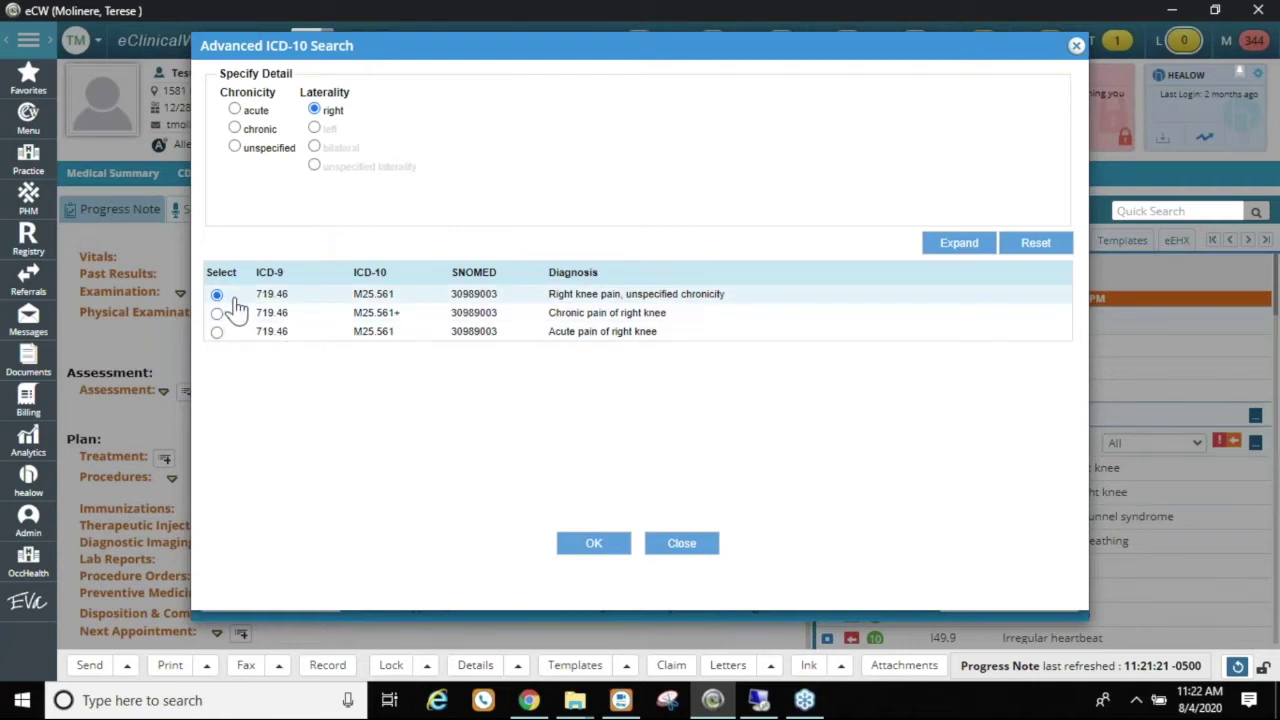
left_click(217, 294)
left_click(217, 313)
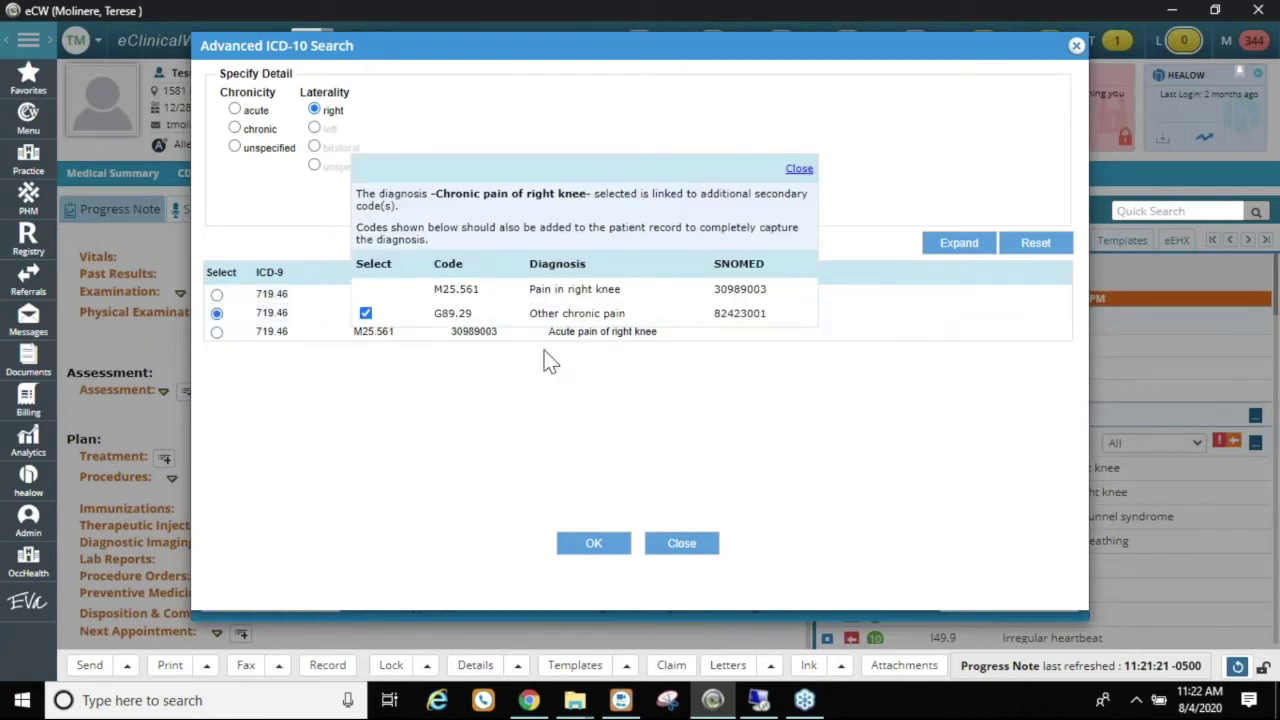
left_click(596, 545)
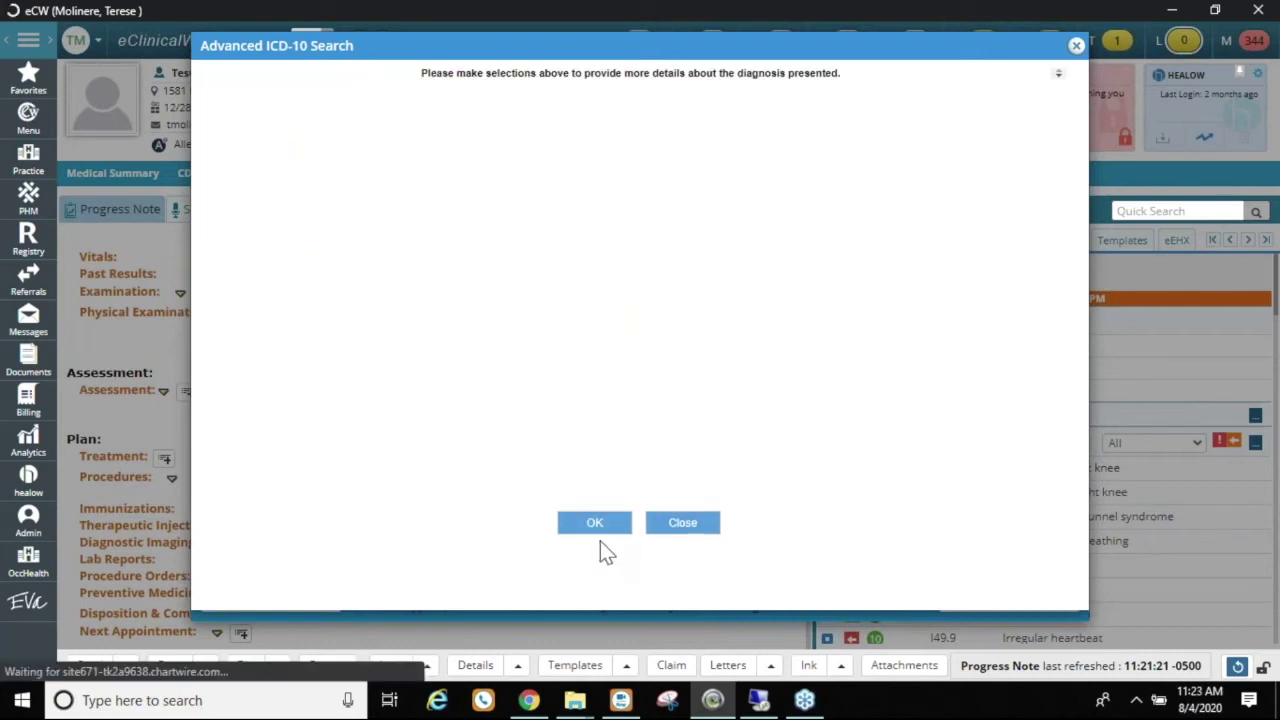
left_click(605, 531)
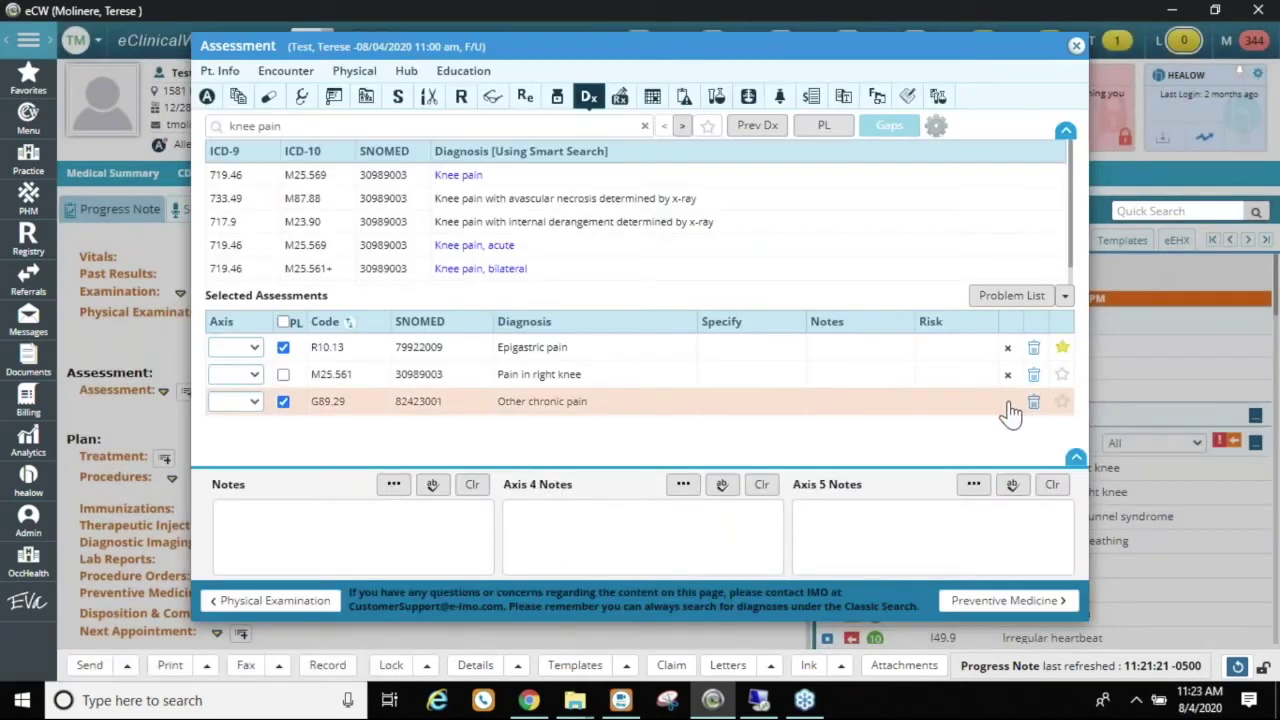
left_click(1062, 376)
left_click(1062, 403)
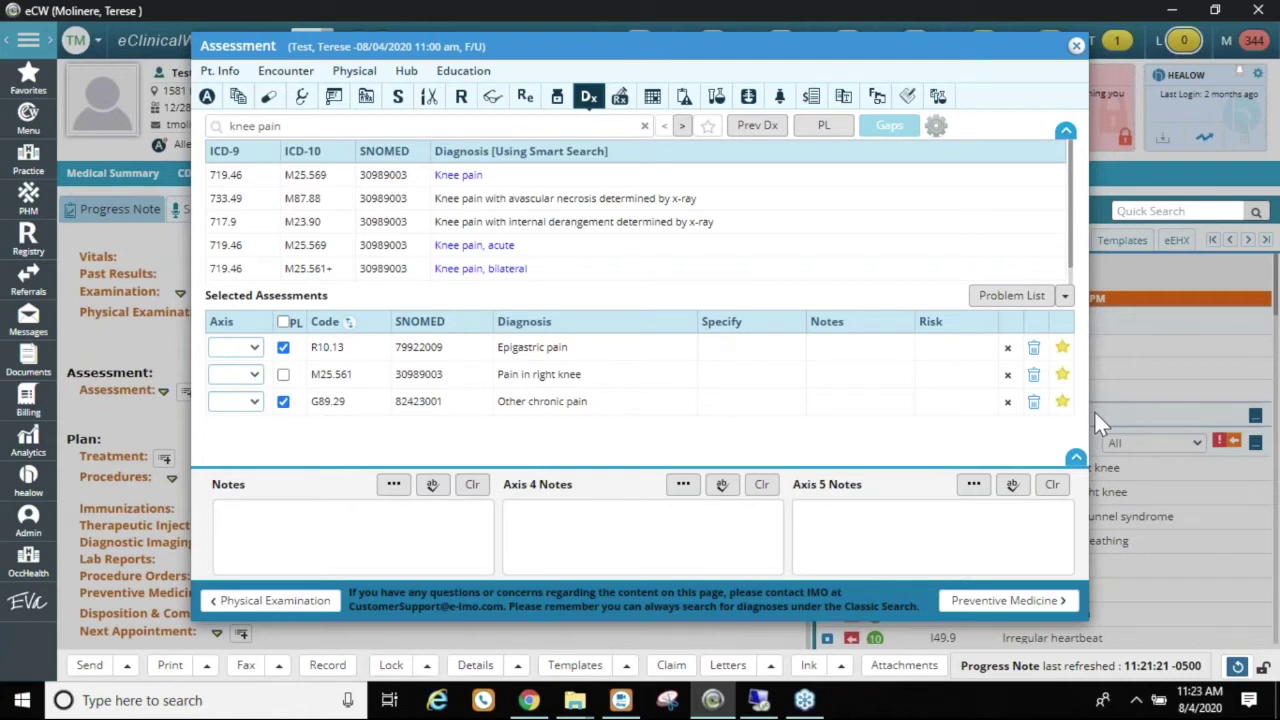
left_click_drag(358, 127, 229, 126)
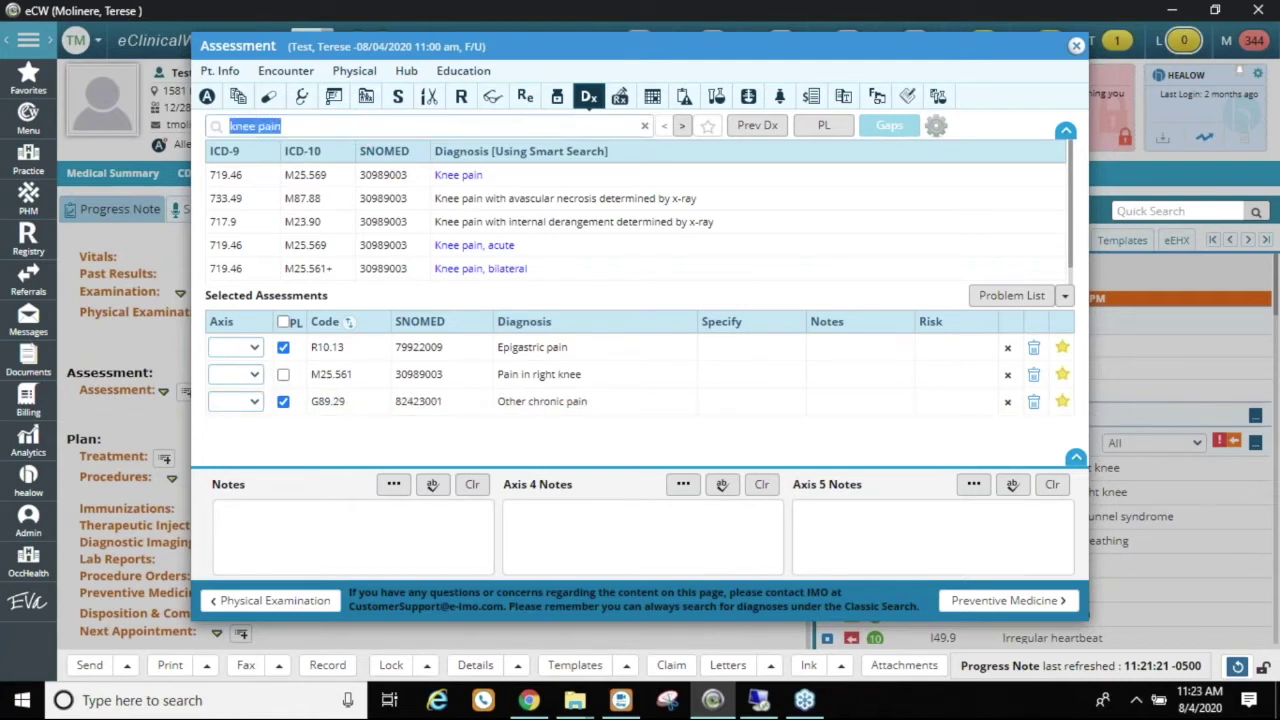
Add COPD with acute exacerbation (J44.1) as an assessment from a 'COPD' search
type("COPD")
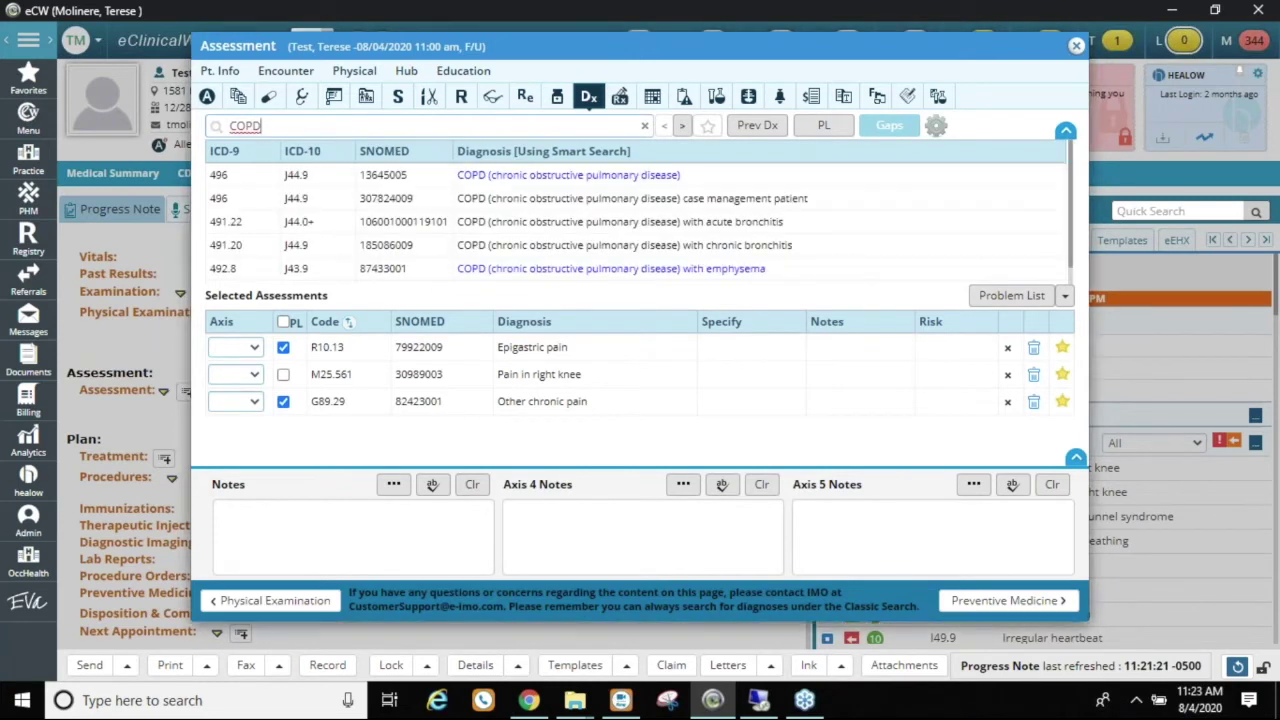
left_click(560, 187)
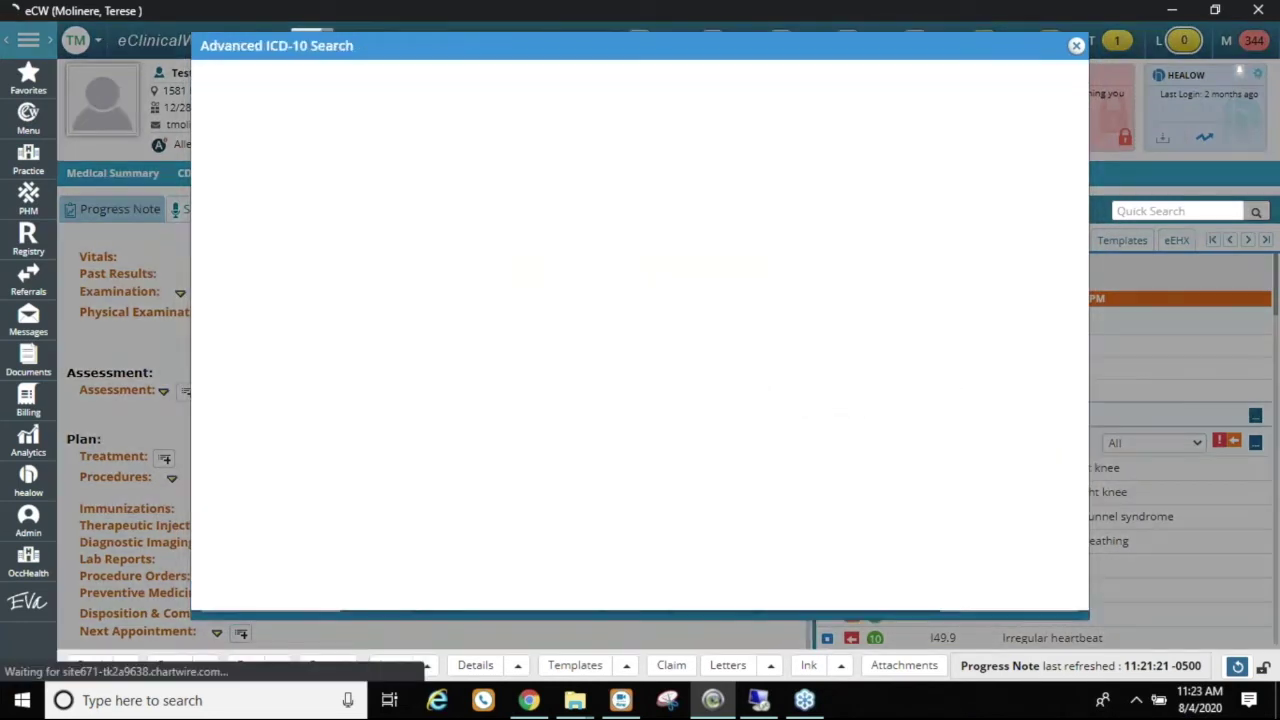
left_click(234, 147)
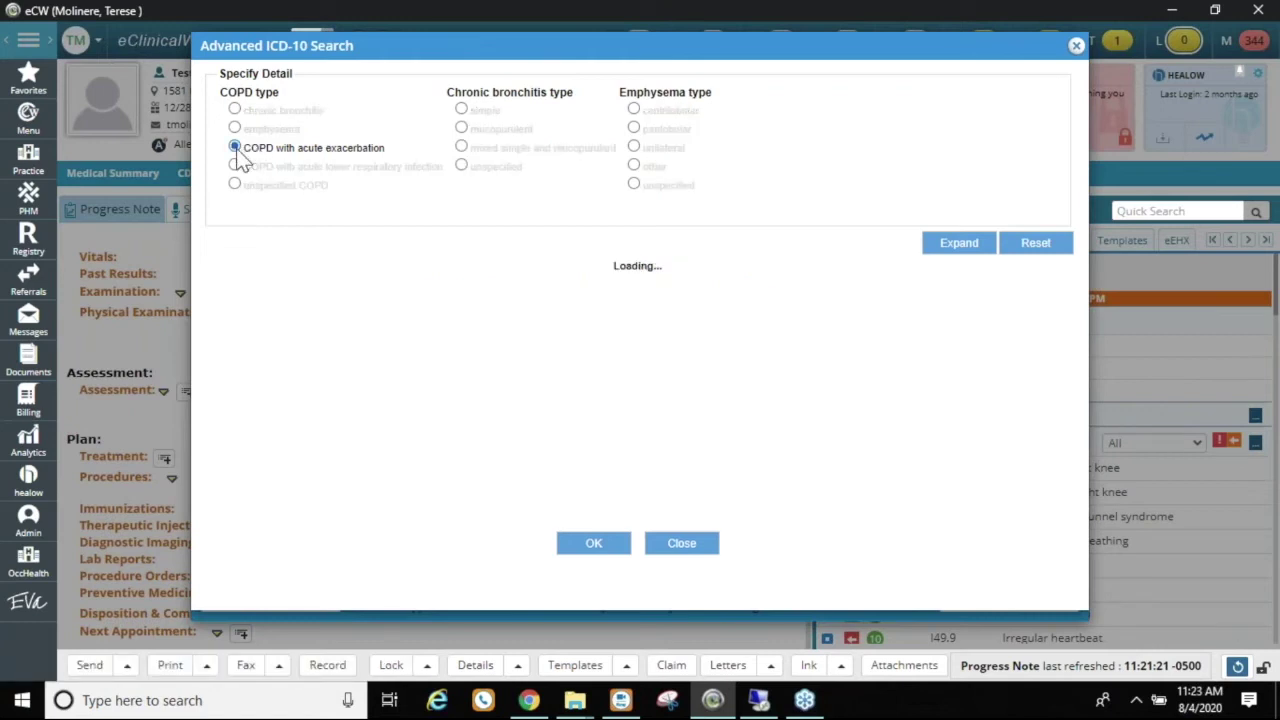
left_click(216, 295)
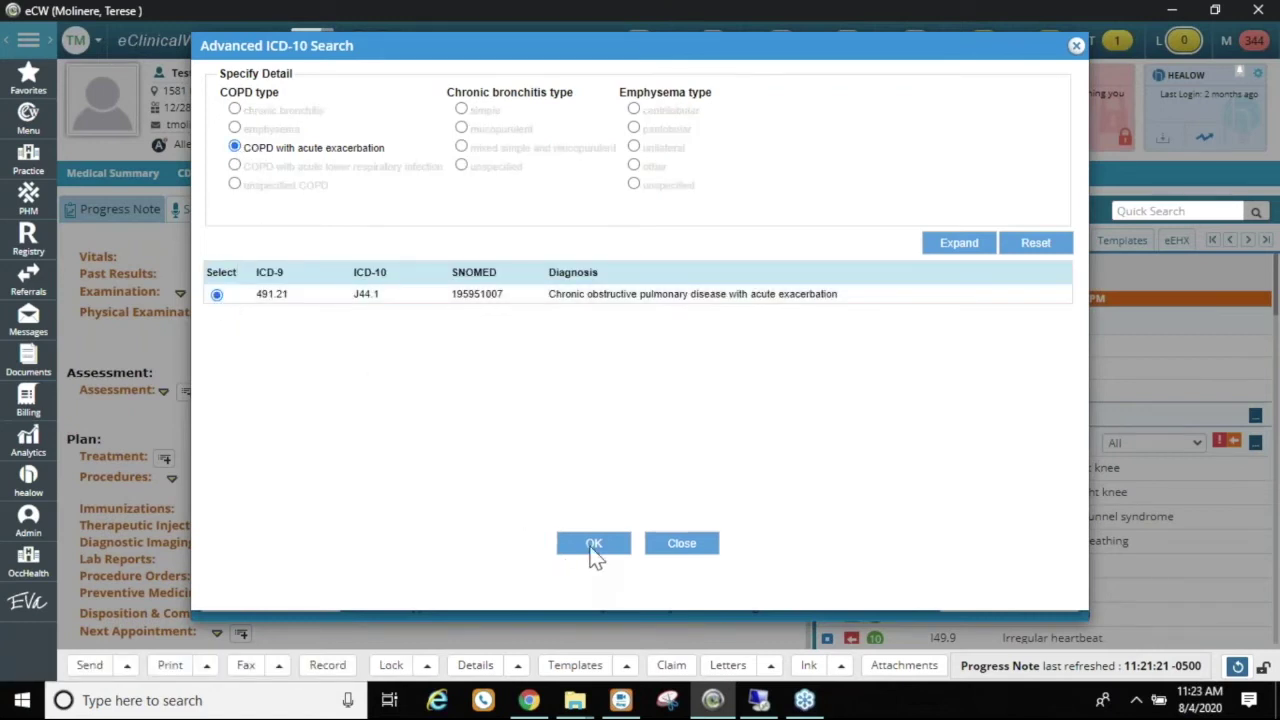
left_click(594, 546)
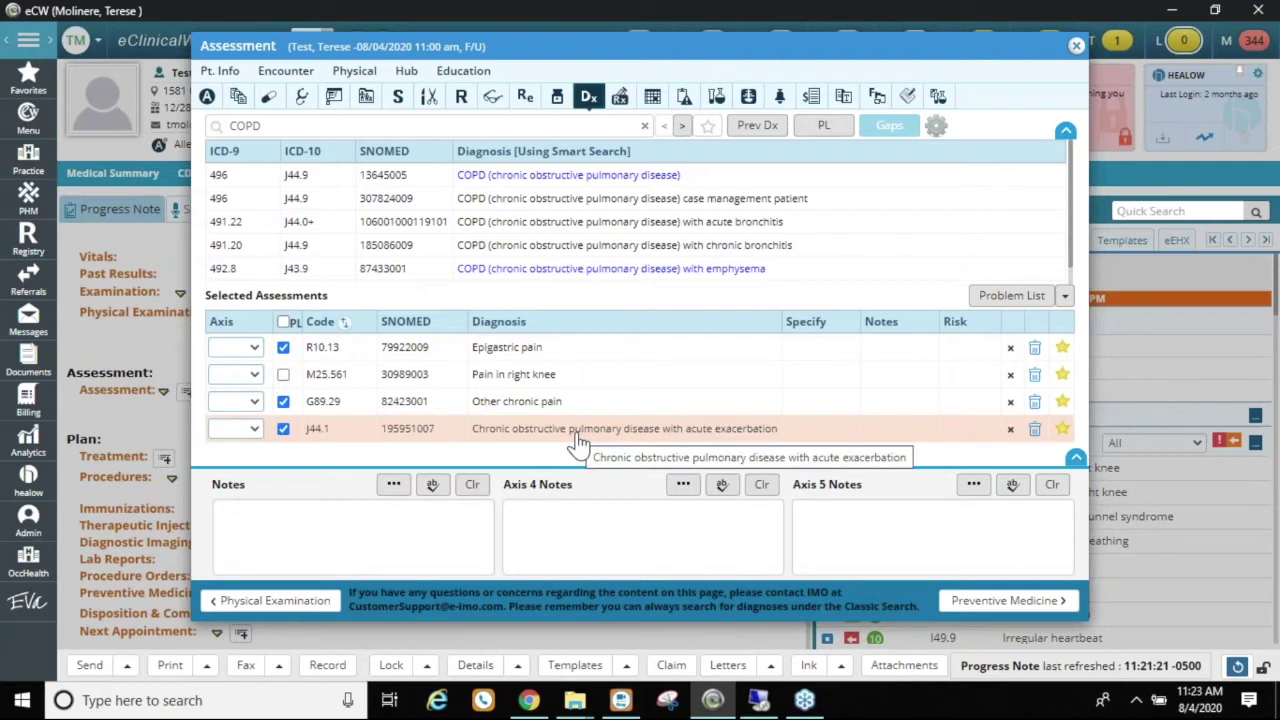
Clear the search, browse the favourite diagnosis pages, and close the Assessment window
double_click(331, 126)
key("BackSpace")
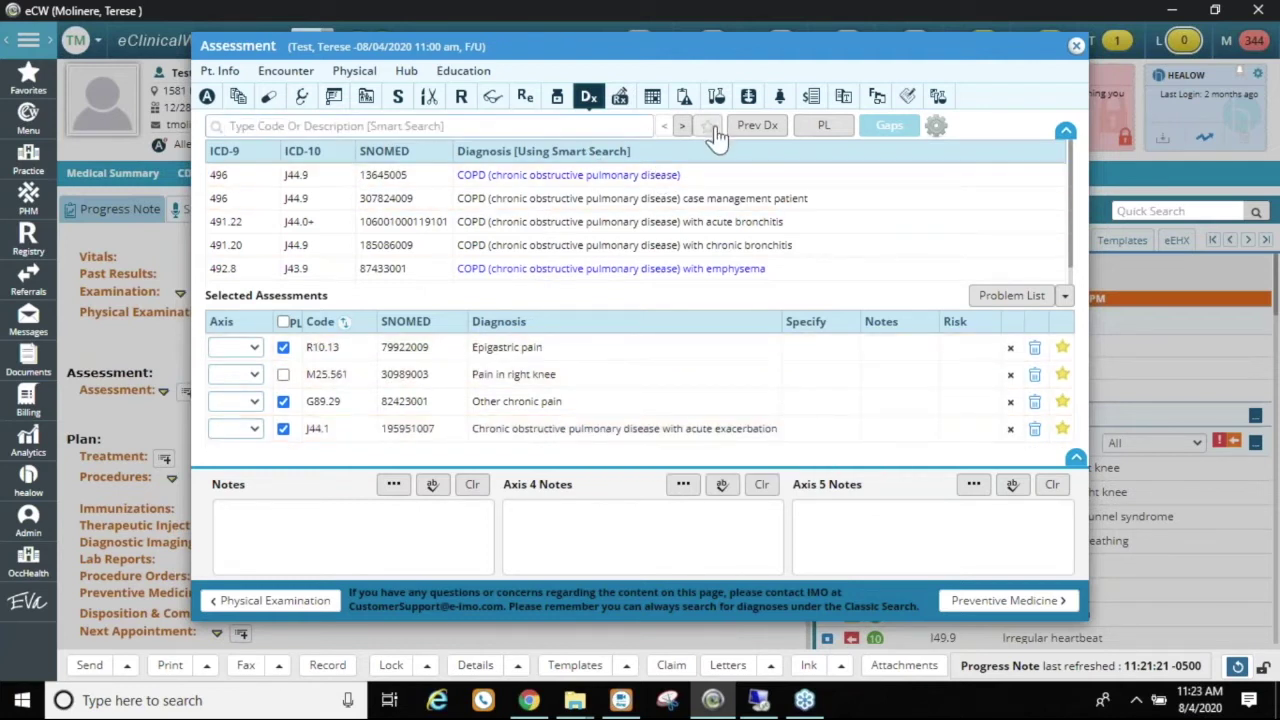
left_click(708, 127)
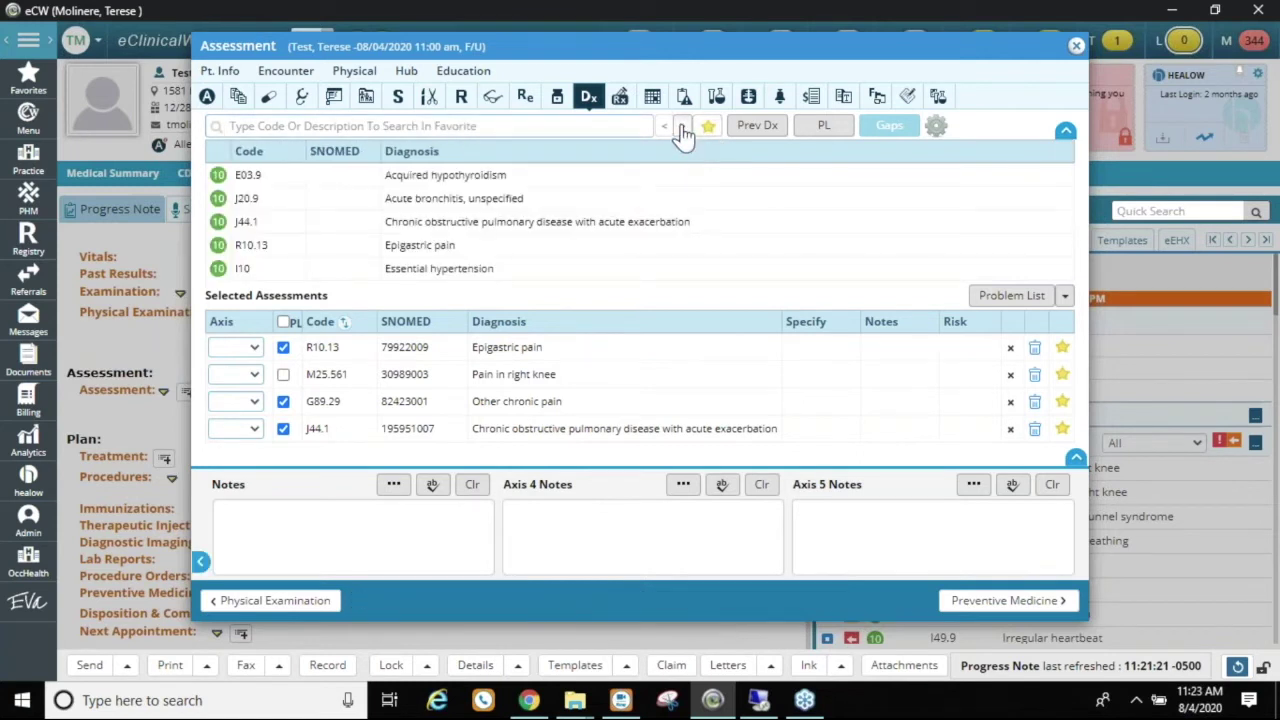
left_click(683, 126)
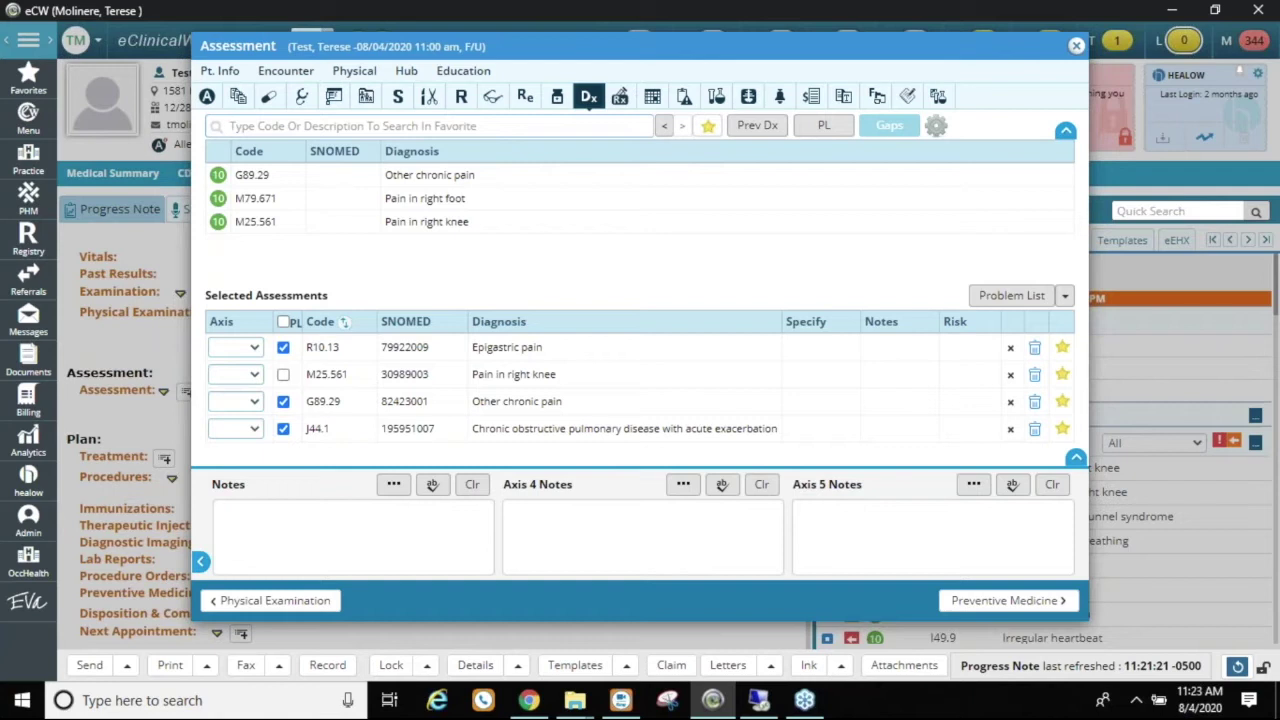
left_click(665, 127)
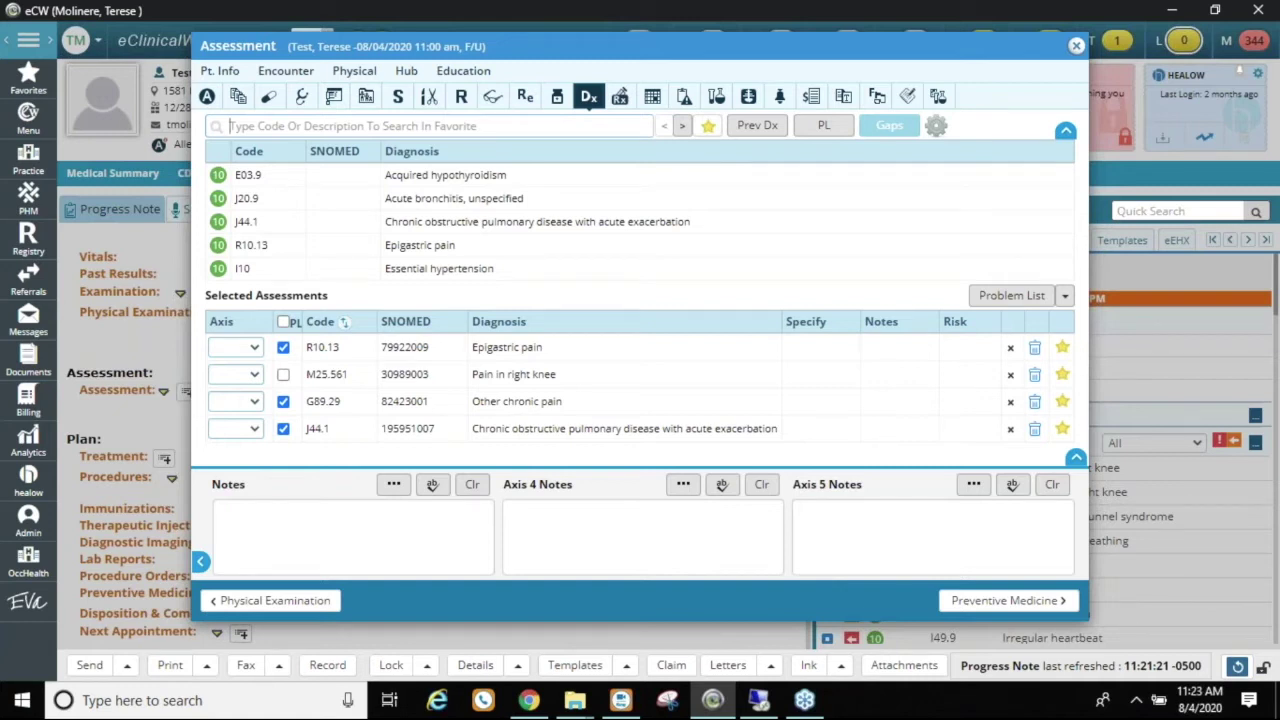
left_click(1076, 48)
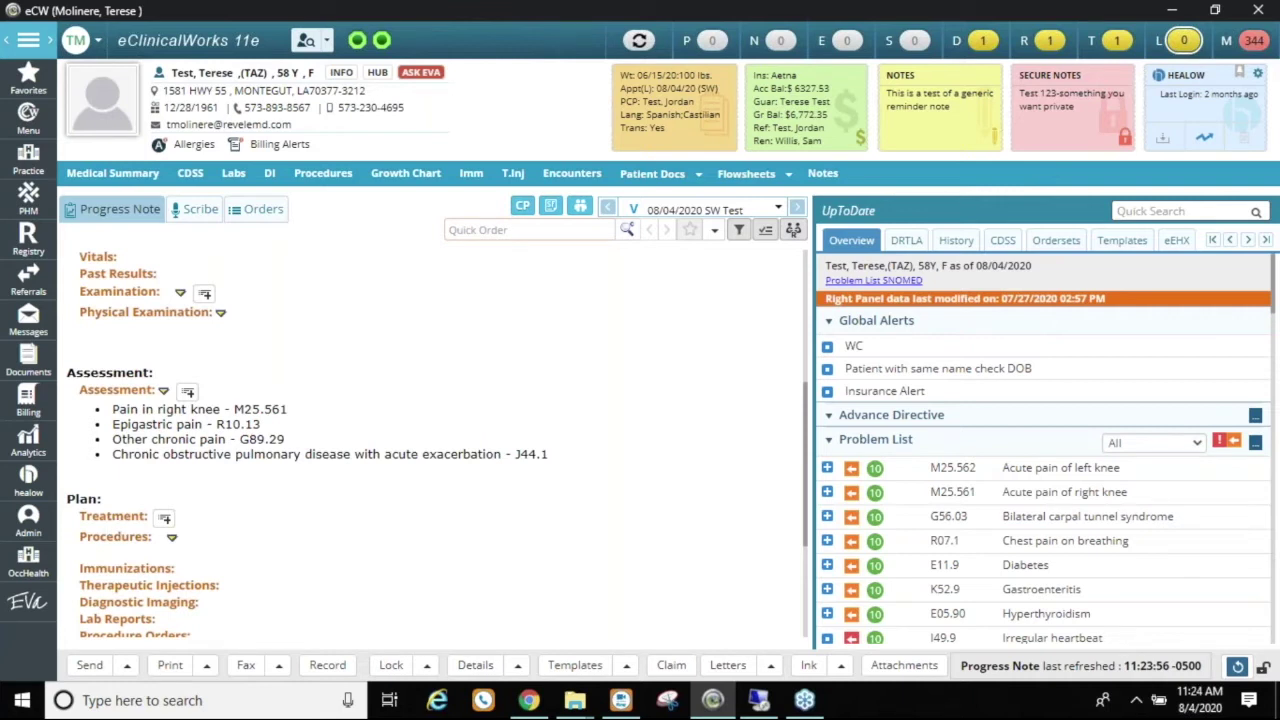
Open Manage Orders on the Lab tab from the visit's Treatment section
left_click(112, 518)
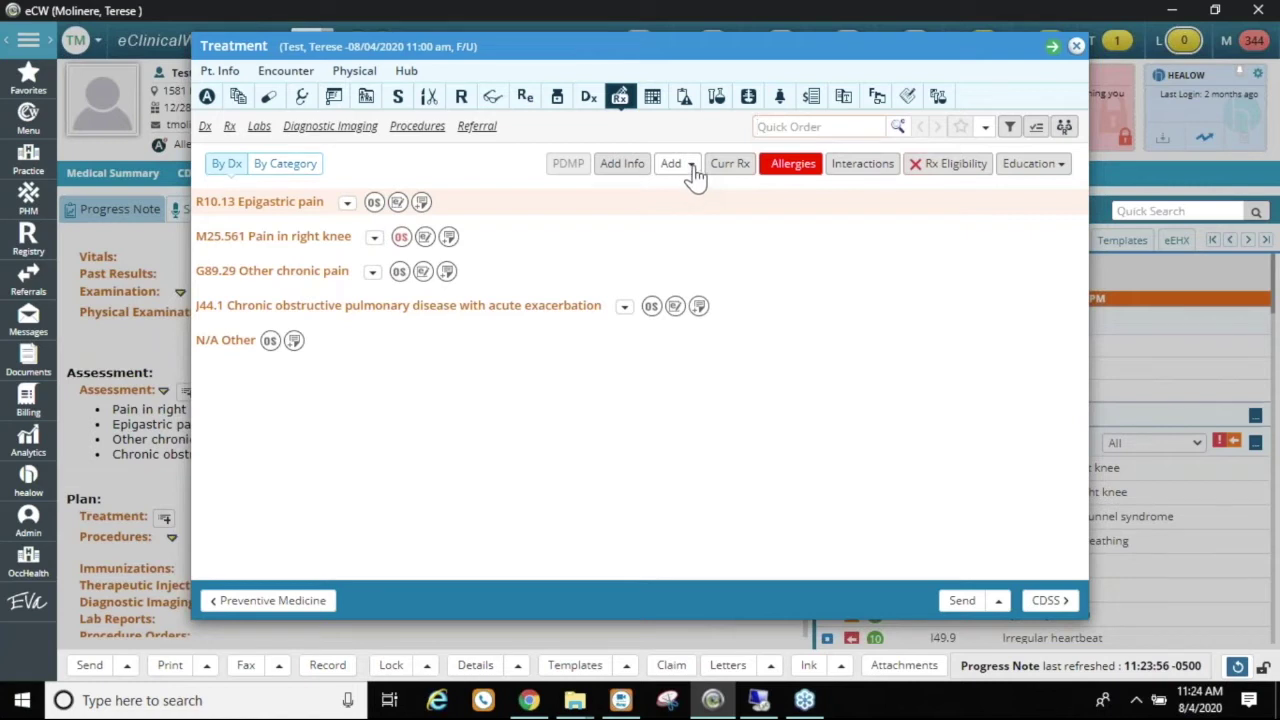
left_click(692, 168)
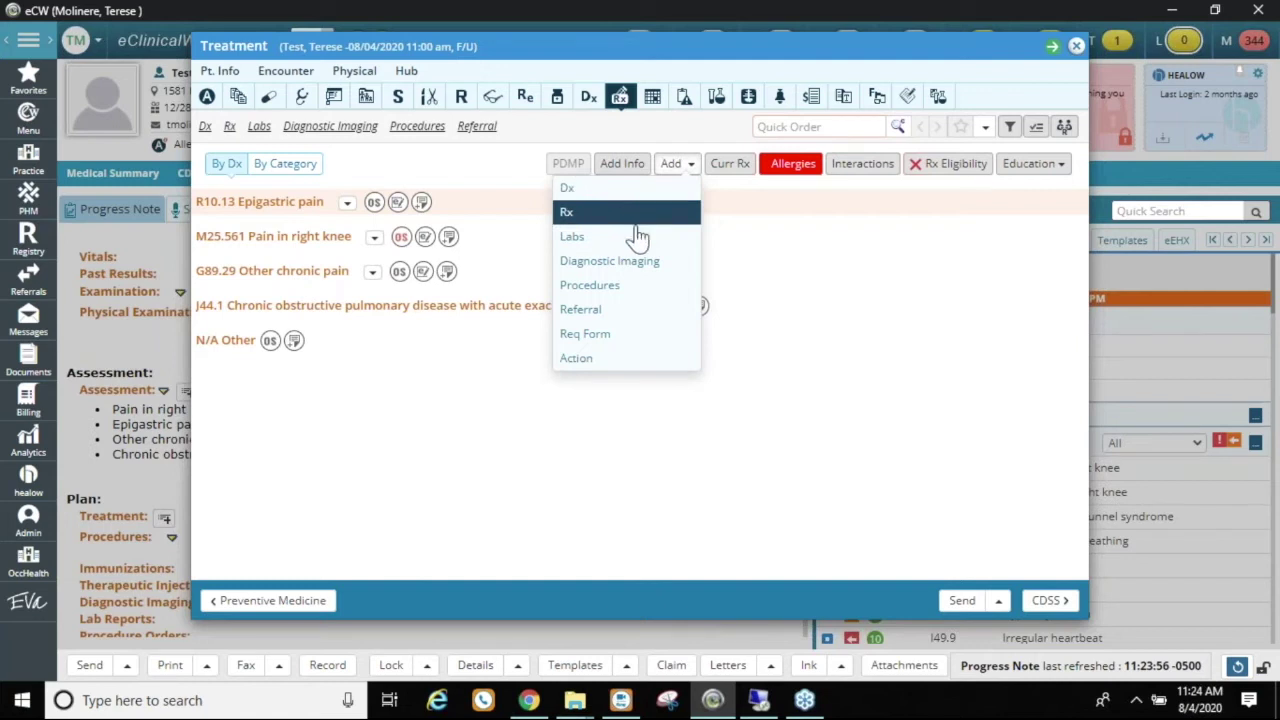
left_click(778, 257)
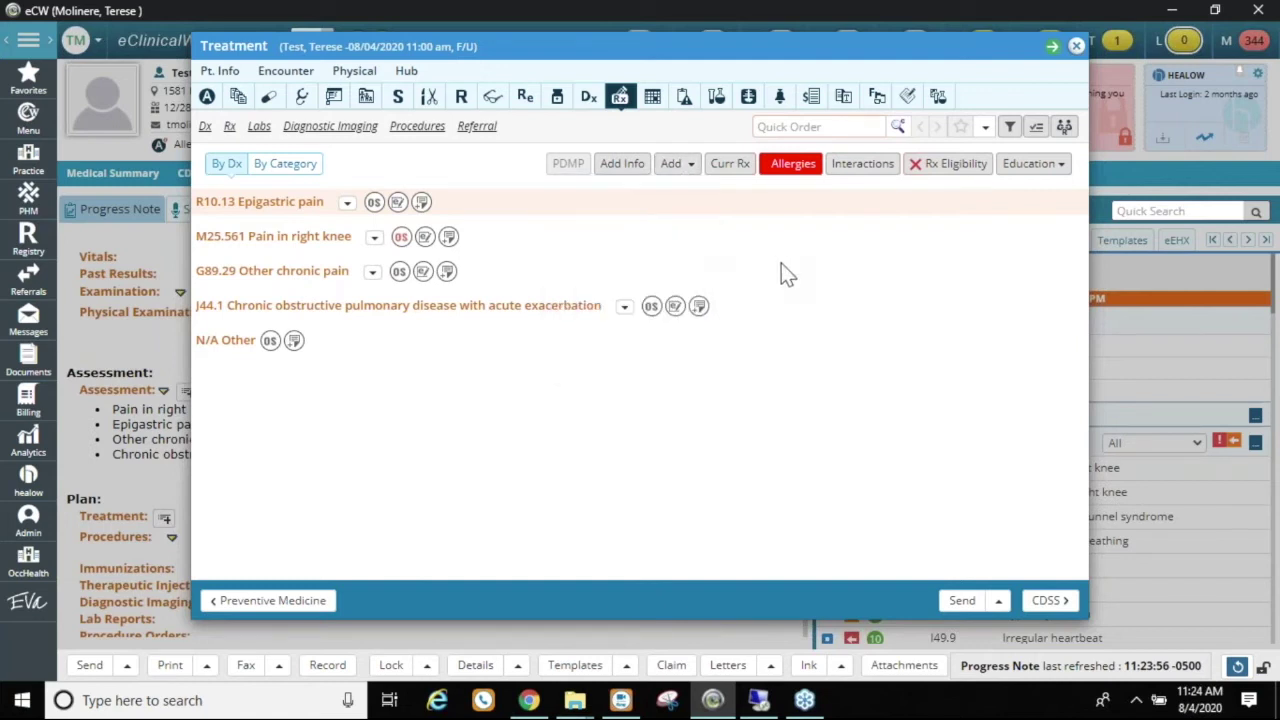
left_click(259, 128)
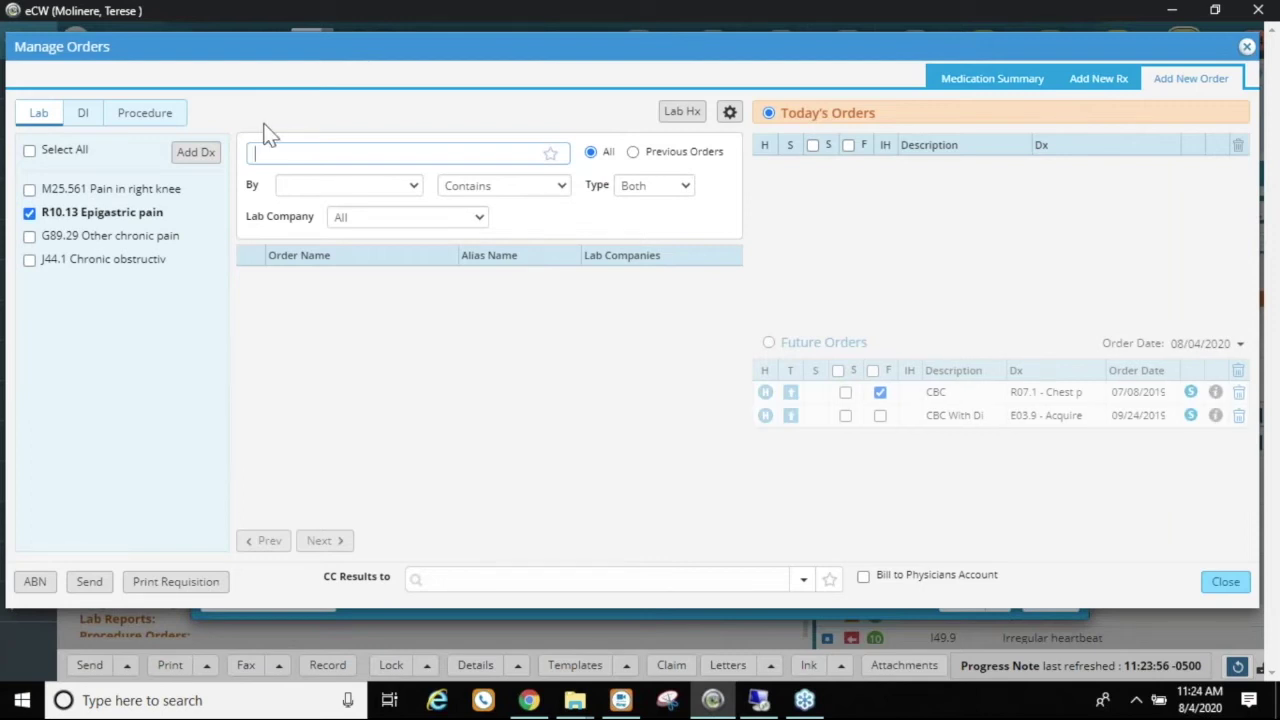
Turn on Show my Favorite labs in the order default settings
left_click(552, 157)
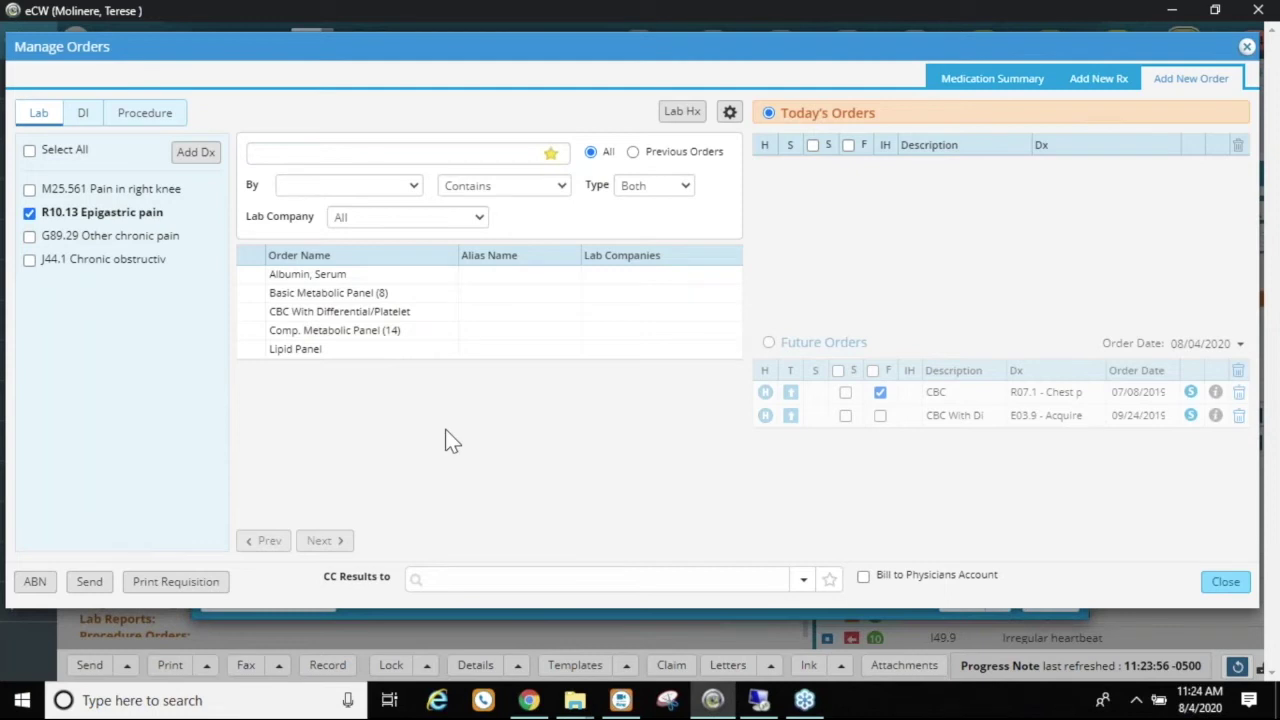
left_click(551, 156)
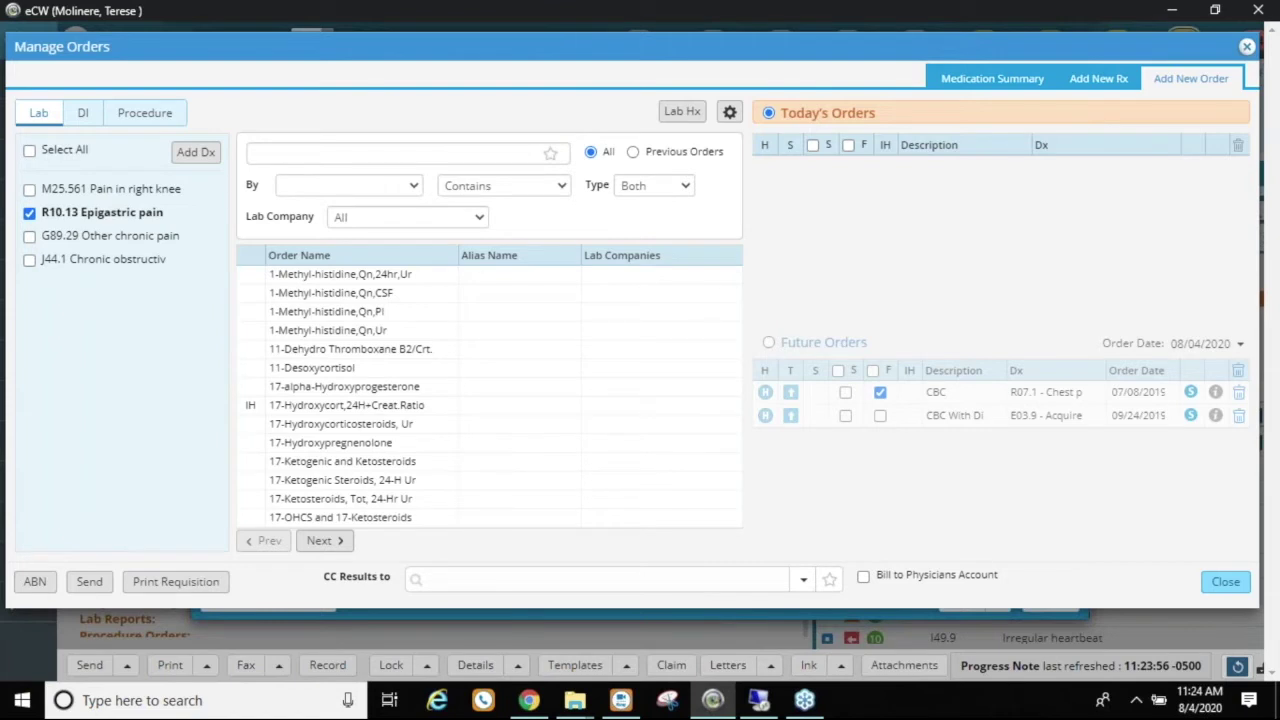
left_click(729, 113)
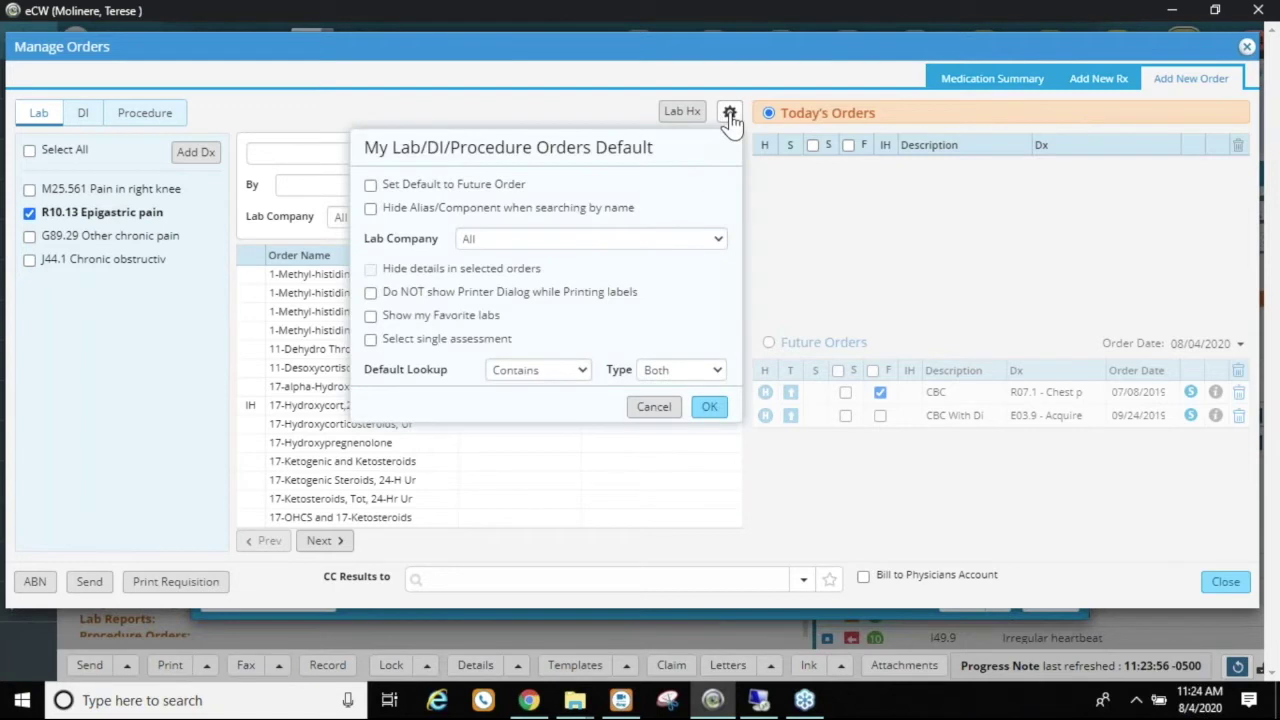
left_click(370, 316)
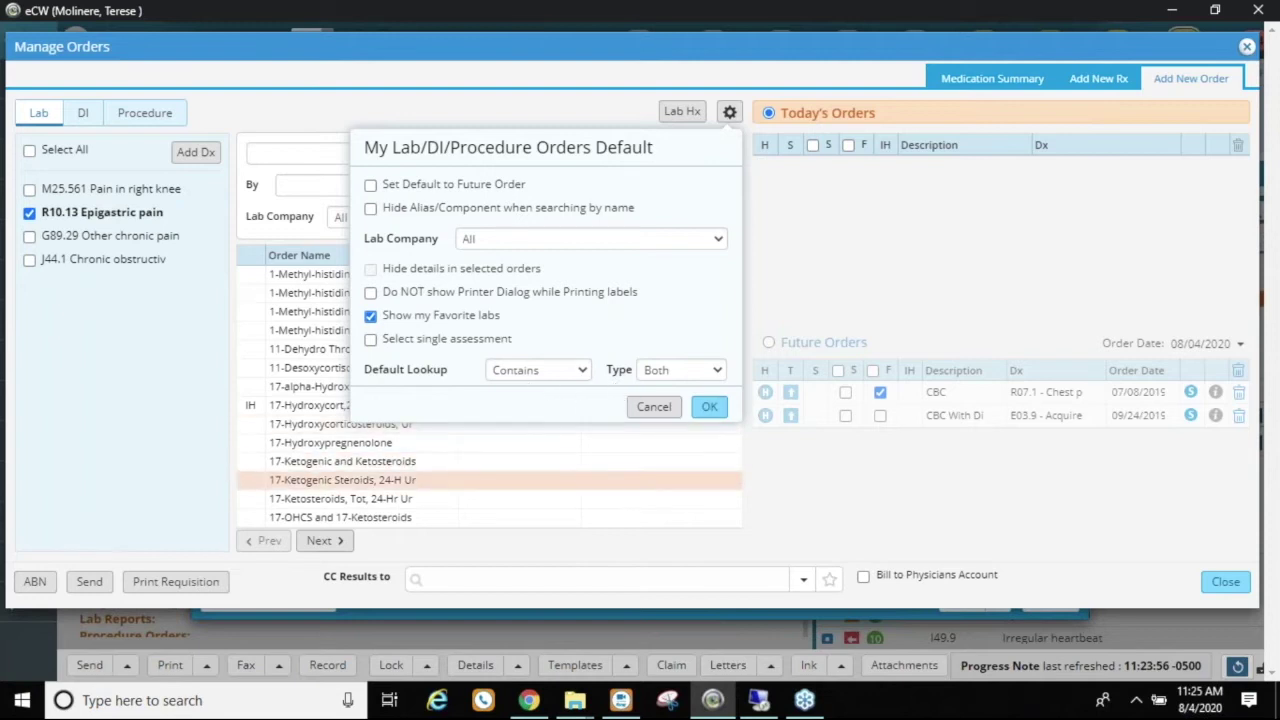
left_click(710, 410)
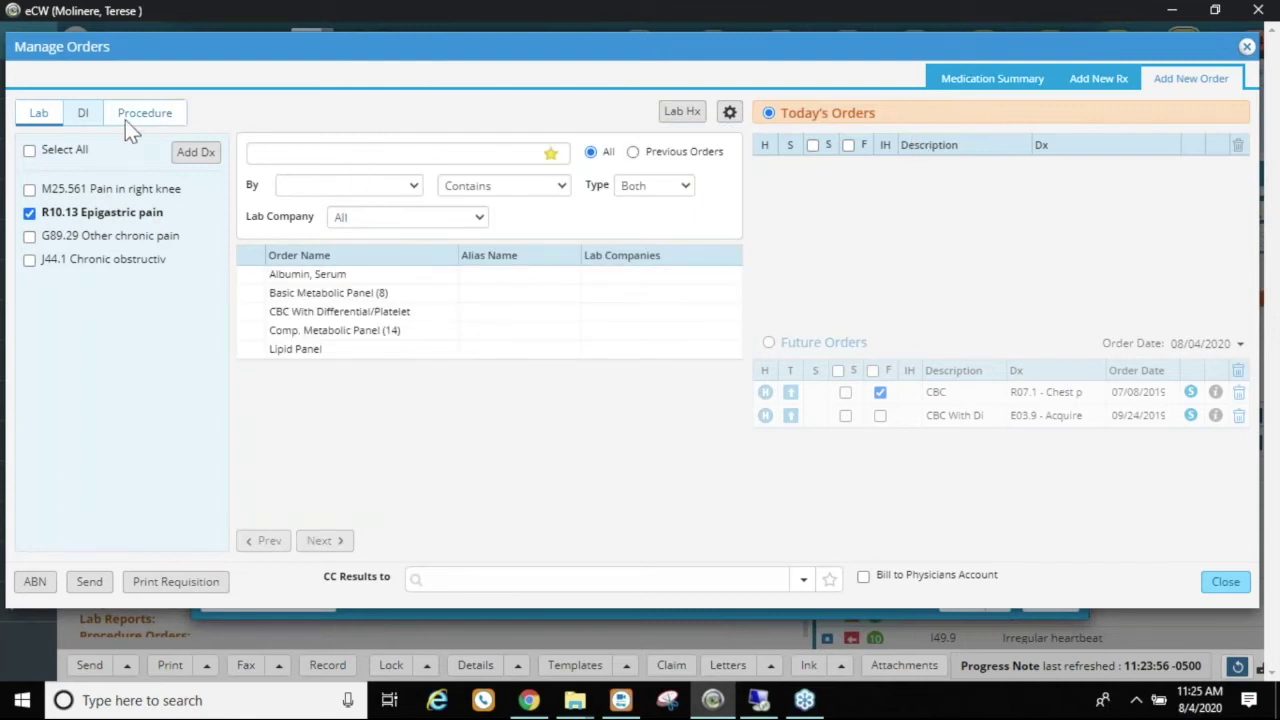
Switch between Lab and DI order tabs with favourites shown, ending on DI orders
left_click(86, 115)
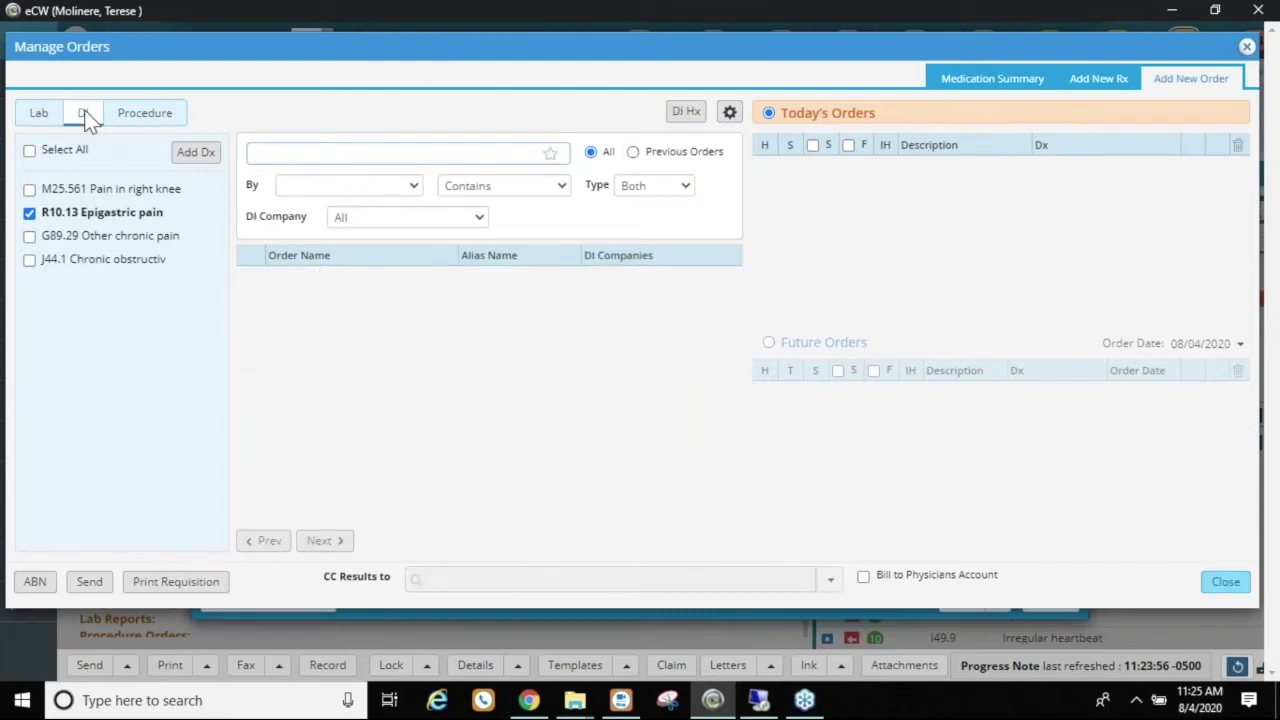
left_click(38, 116)
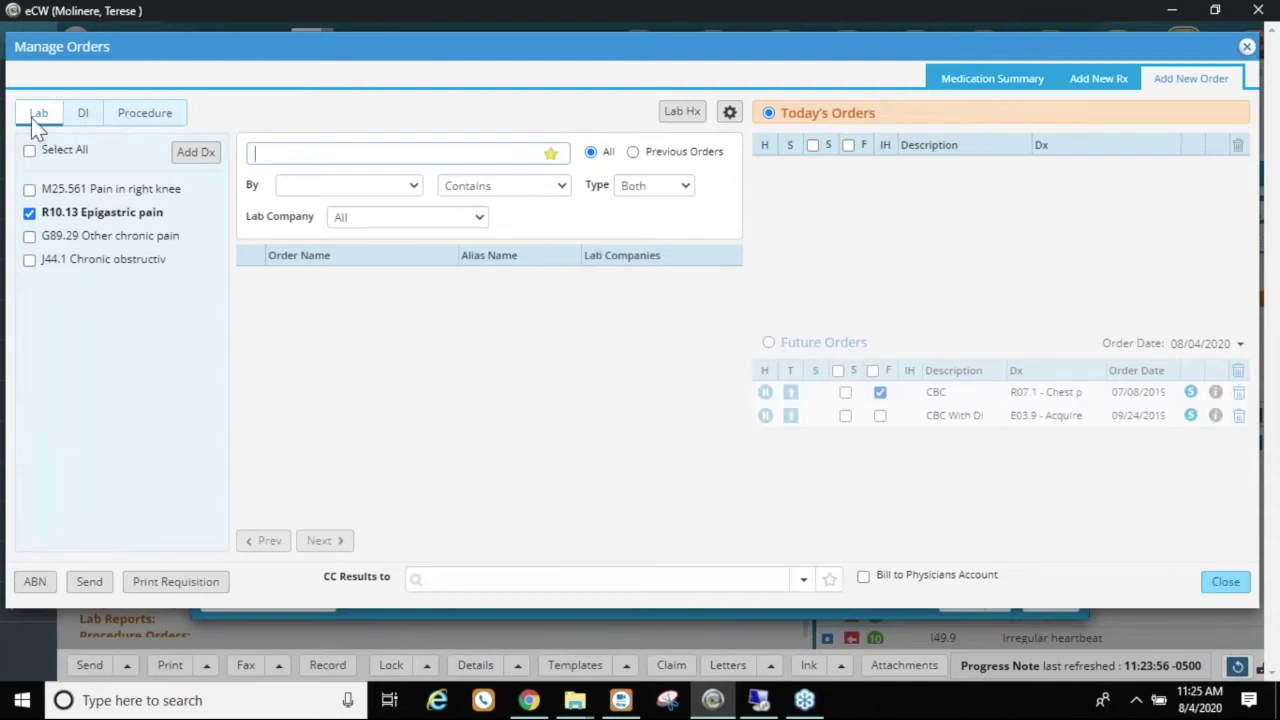
left_click(551, 155)
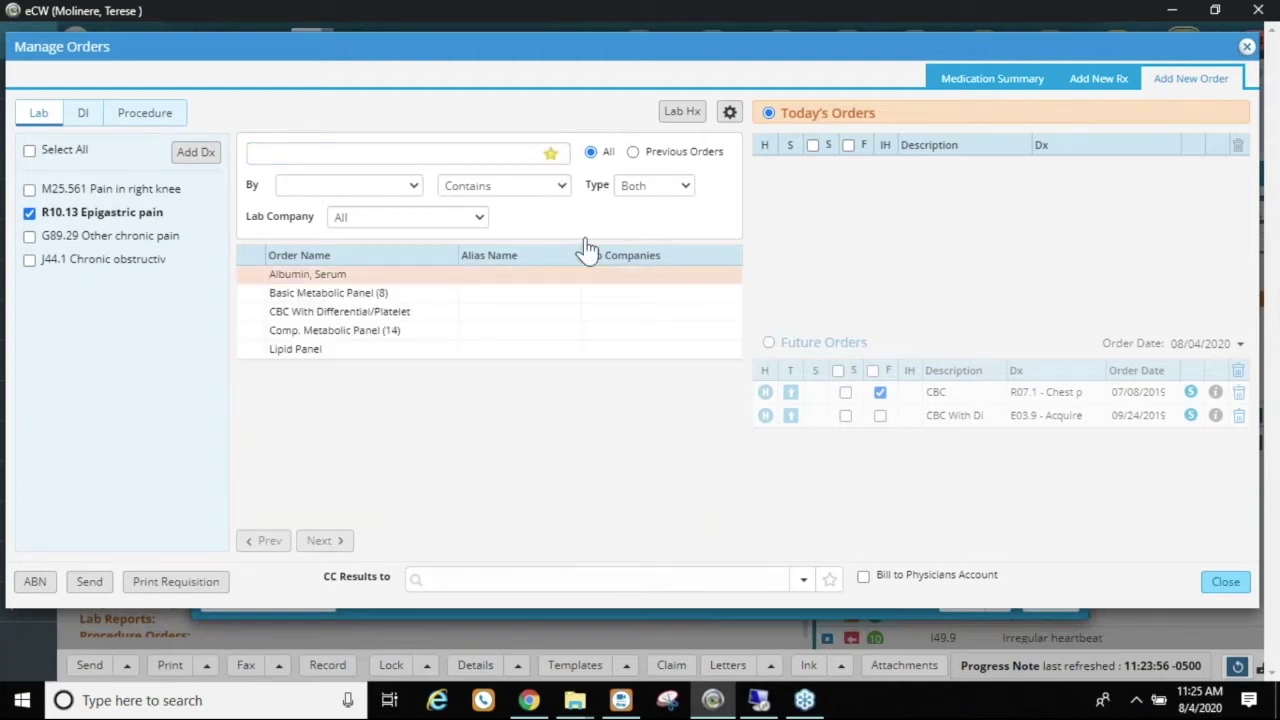
left_click(730, 113)
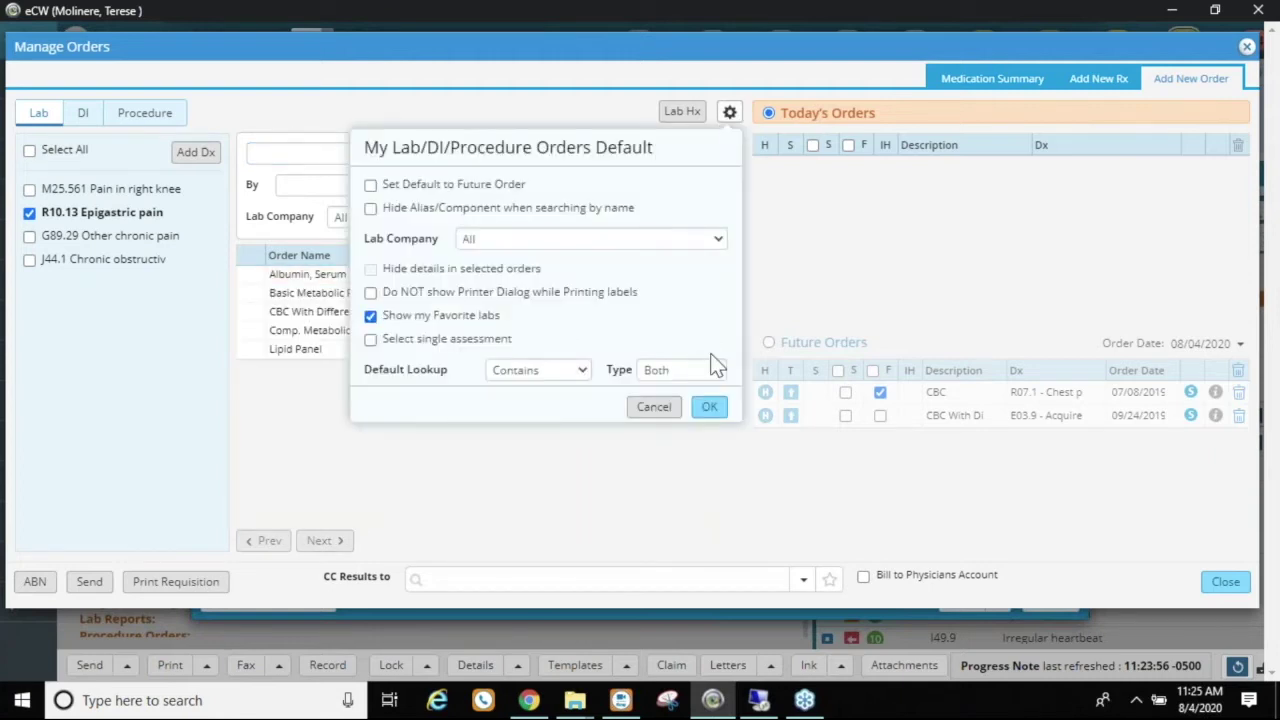
left_click(704, 408)
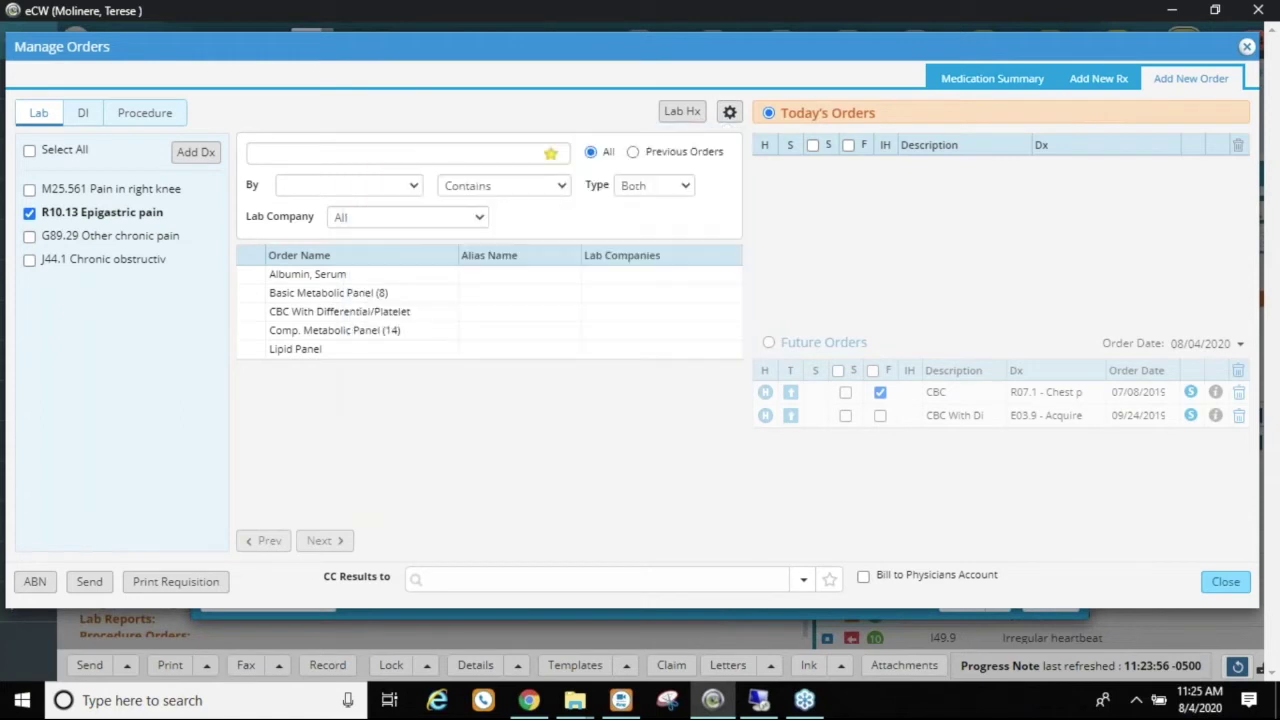
left_click(1226, 585)
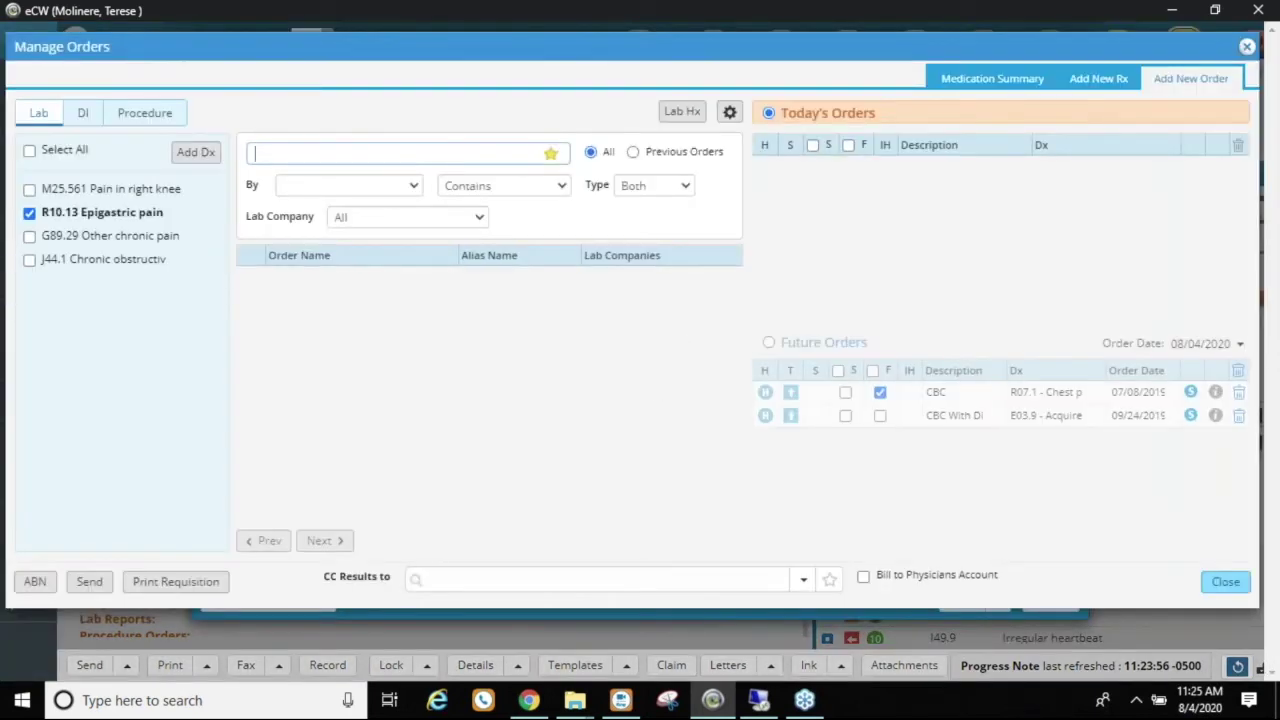
left_click(551, 156)
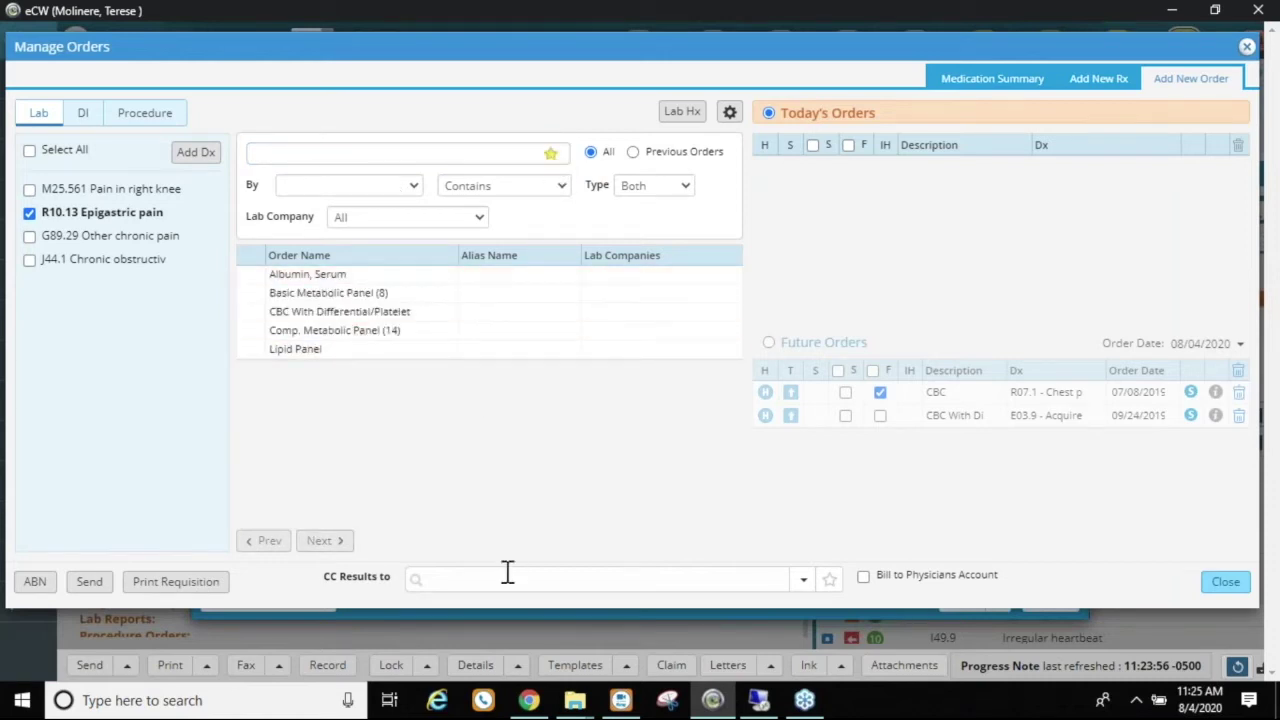
left_click(85, 118)
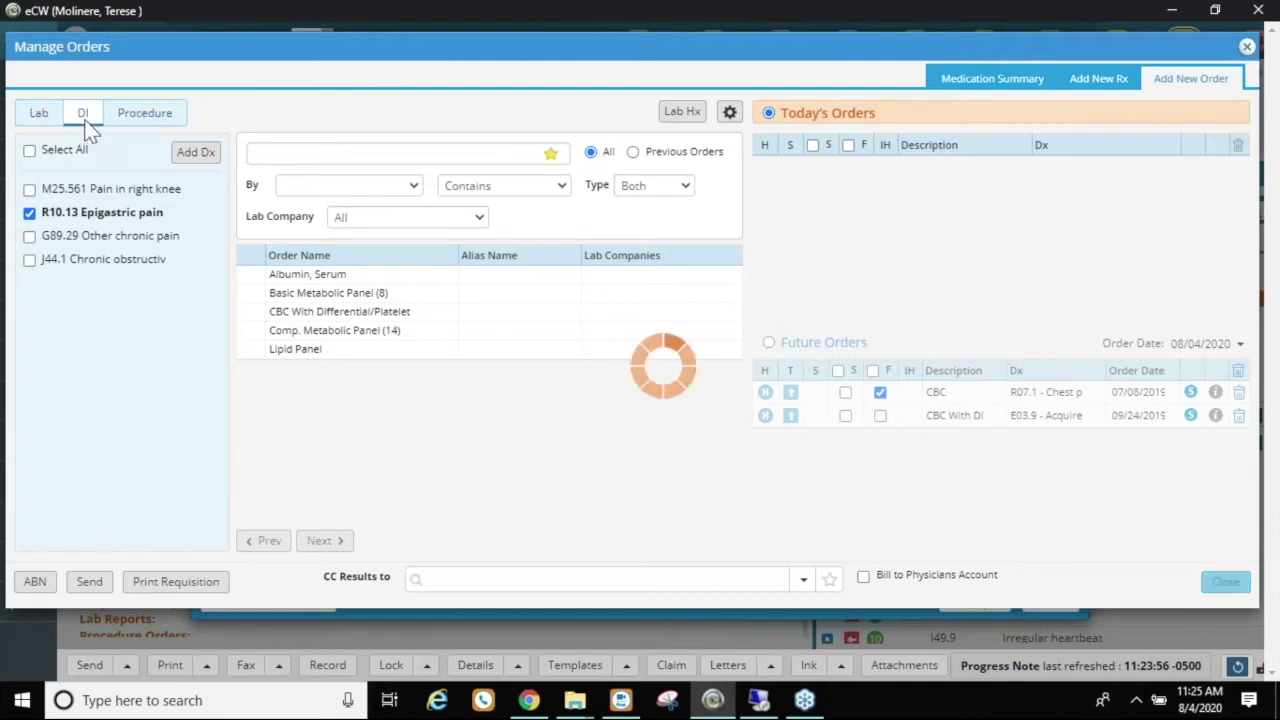
Order the favourite 'X ray : Knee left 3 views' linked to R10.13 epigastric pain, then return to Lab orders
left_click(550, 153)
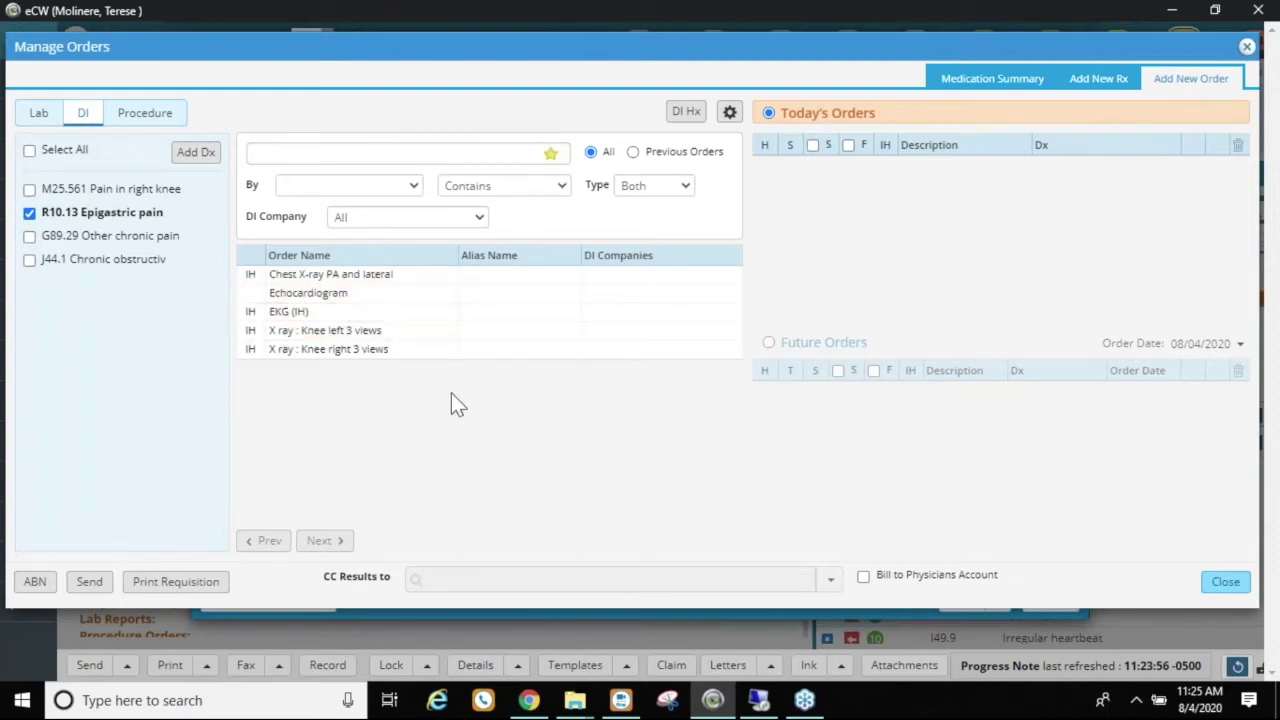
left_click(343, 334)
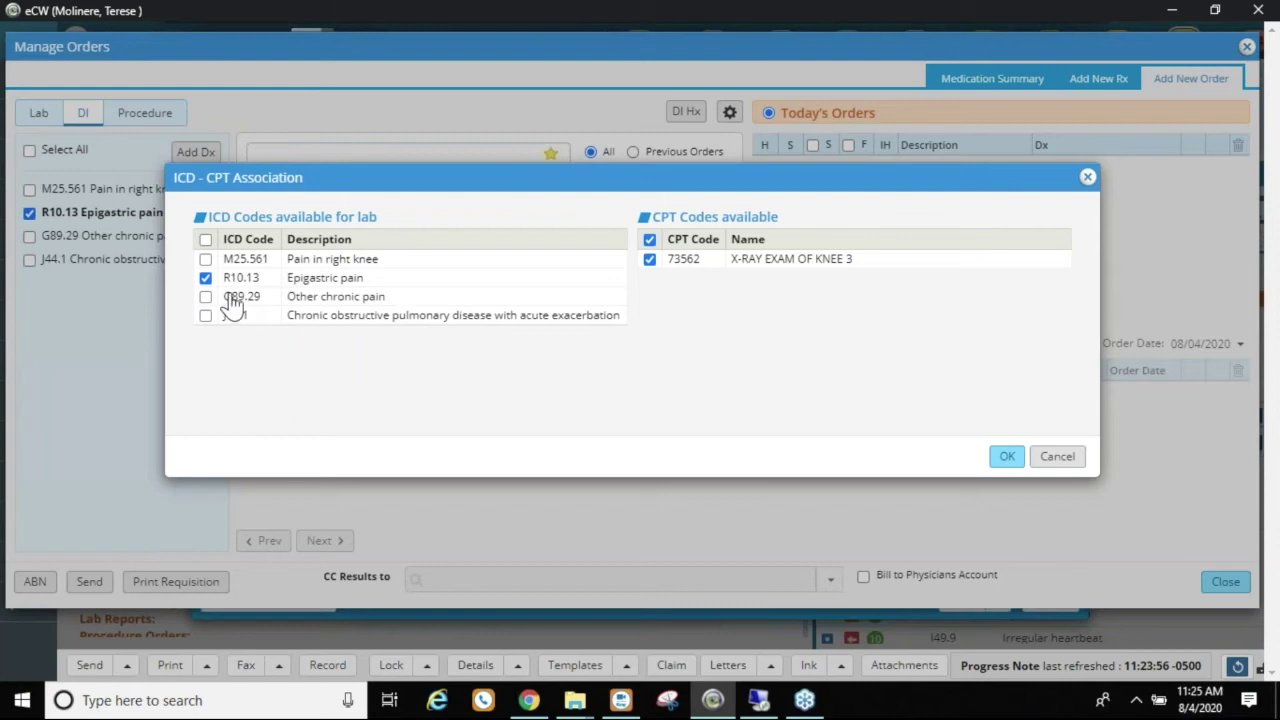
left_click(1006, 458)
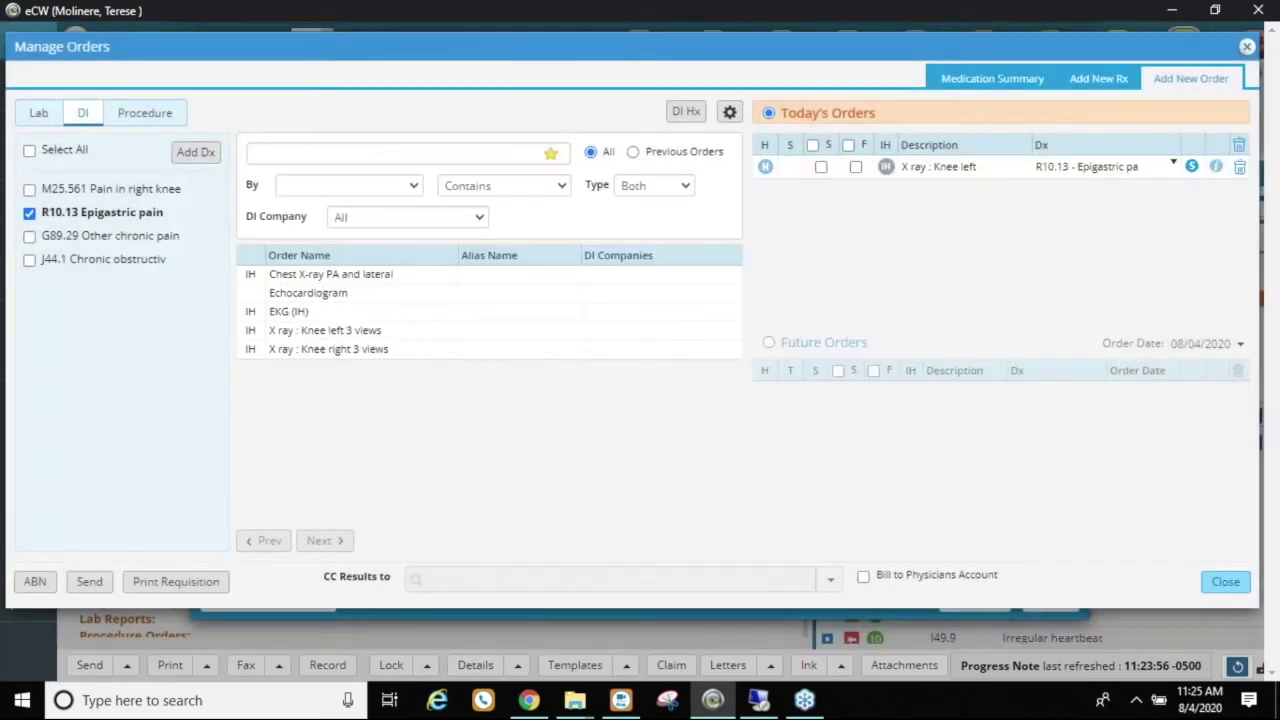
left_click(37, 119)
left_click(42, 110)
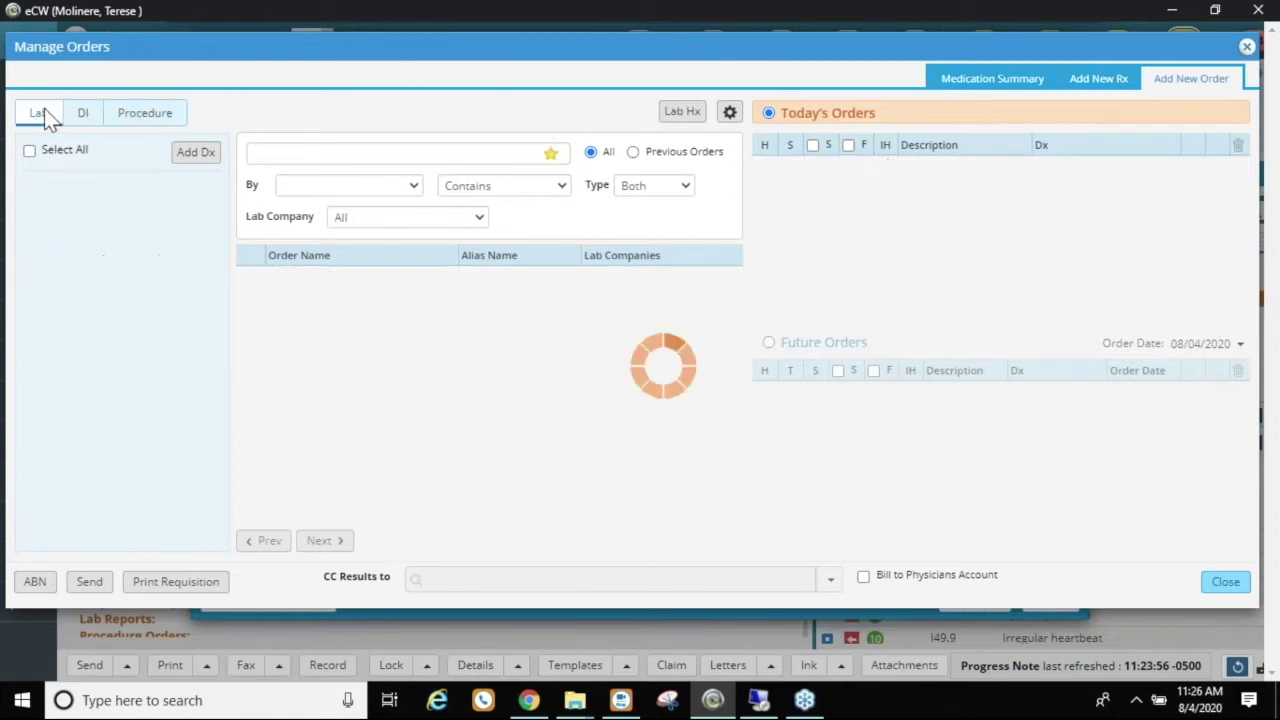
Order the favourite CBC With Differential/Platelet lab and confirm its code association
left_click(550, 153)
left_click(550, 153)
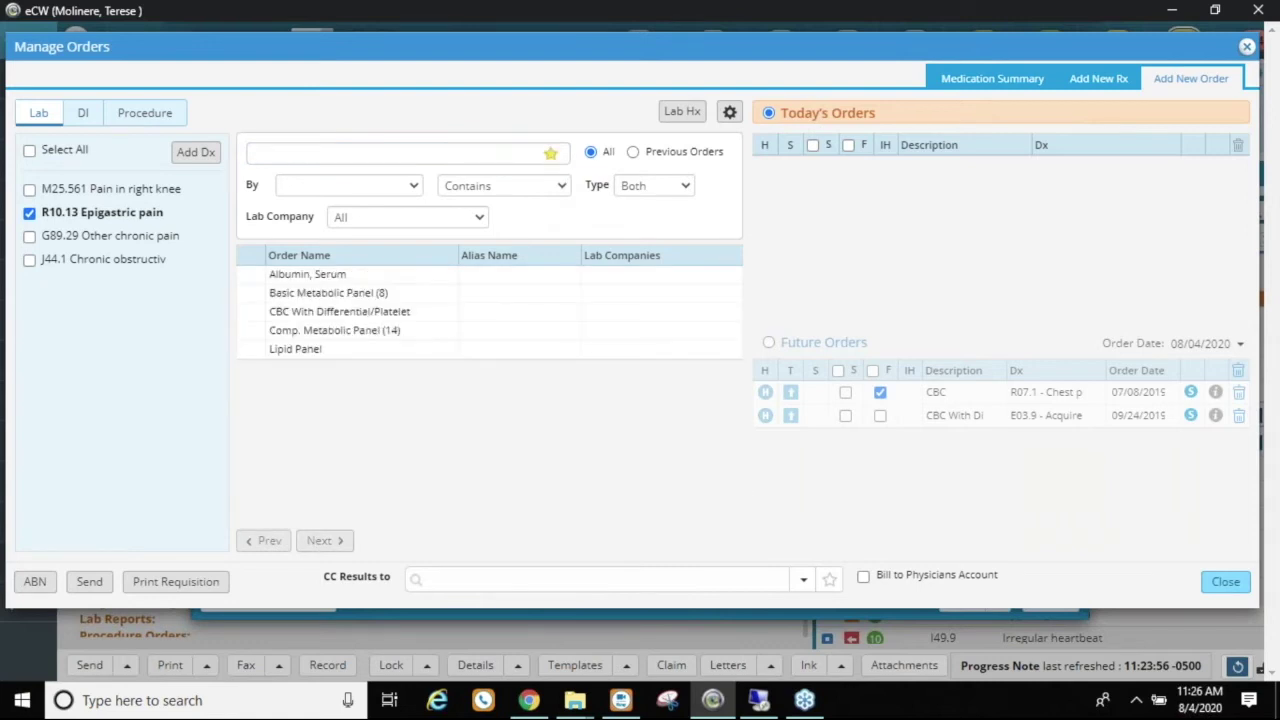
left_click(352, 315)
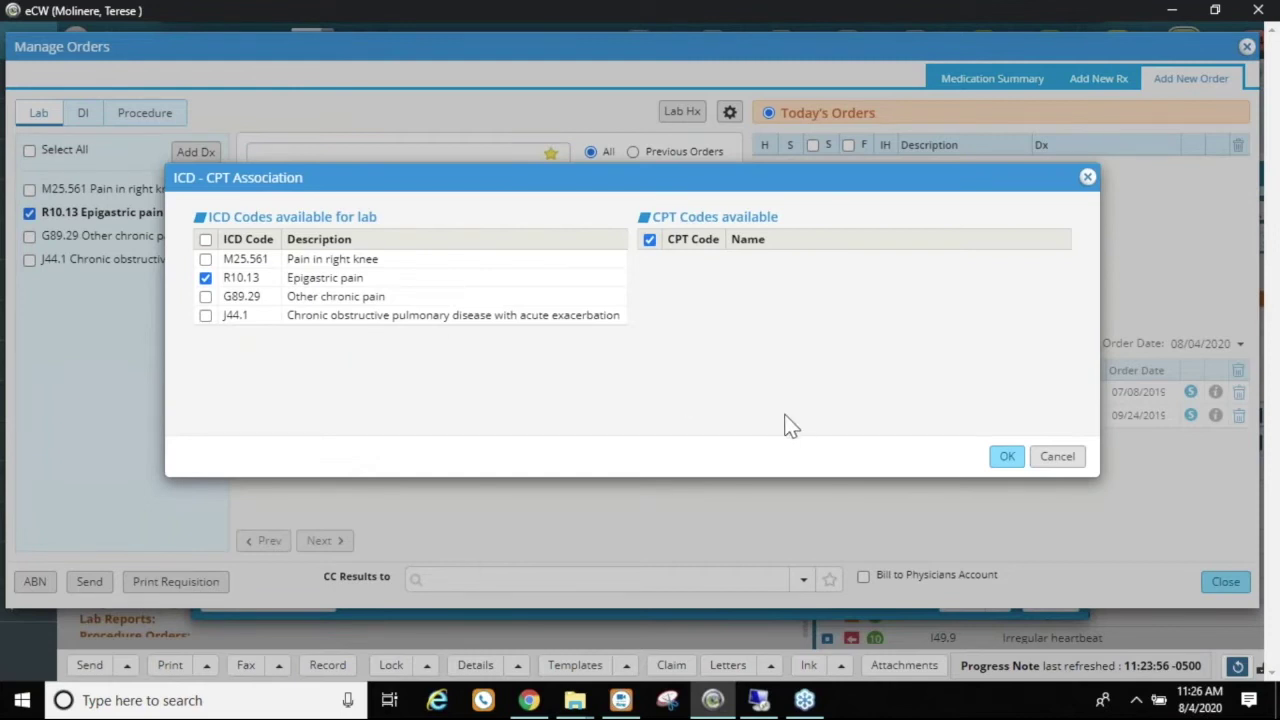
left_click(1007, 456)
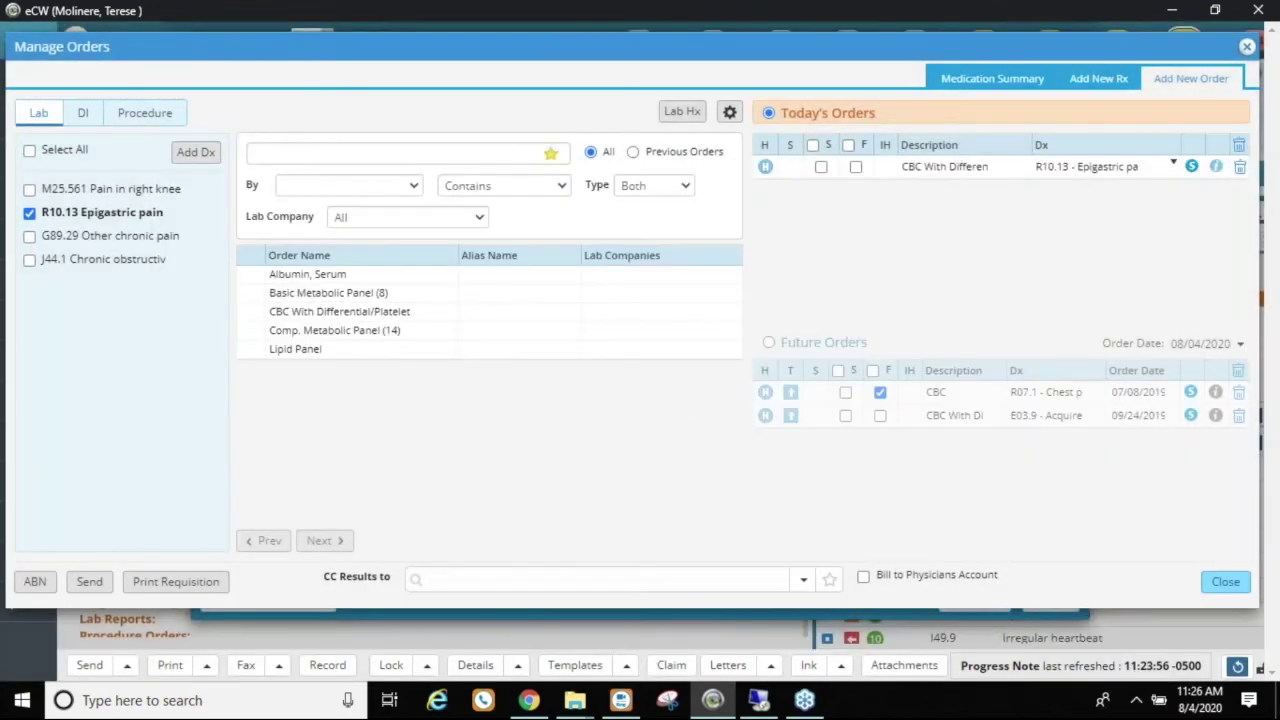
Add Comp. Metabolic Panel (14) and link it to J44.1 COPD instead of R10.13
left_click(352, 332)
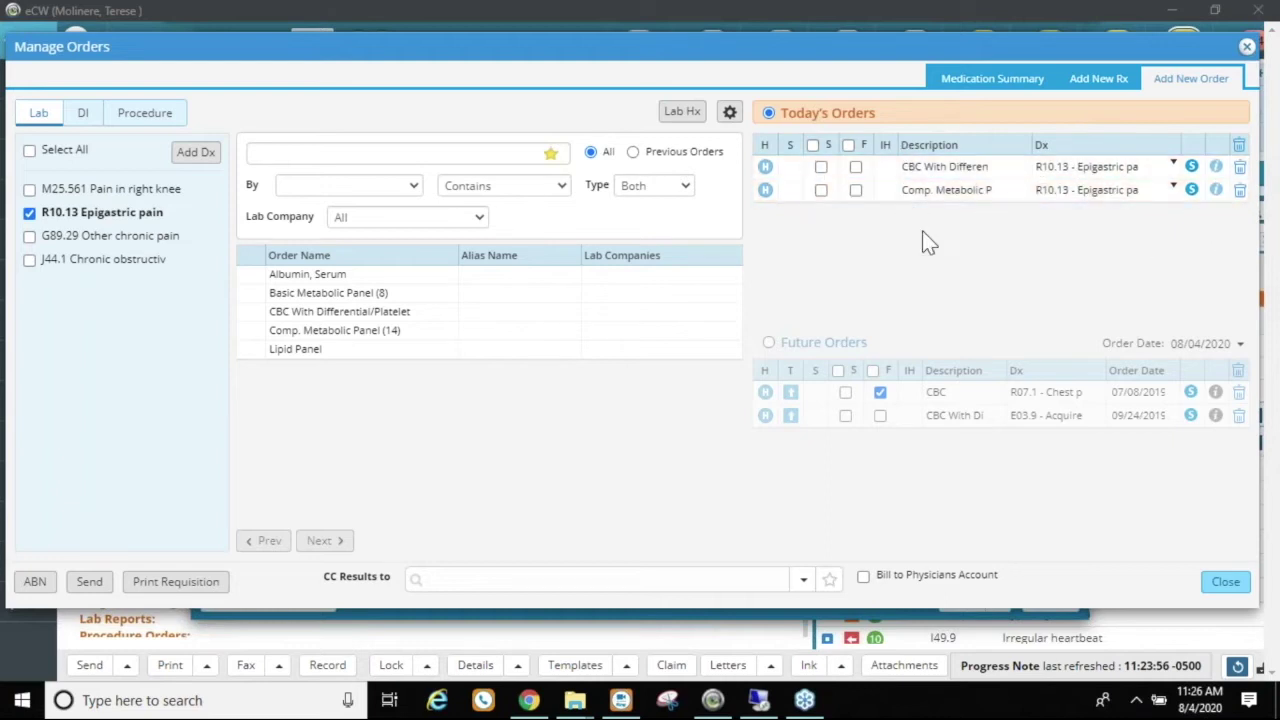
left_click(1215, 190)
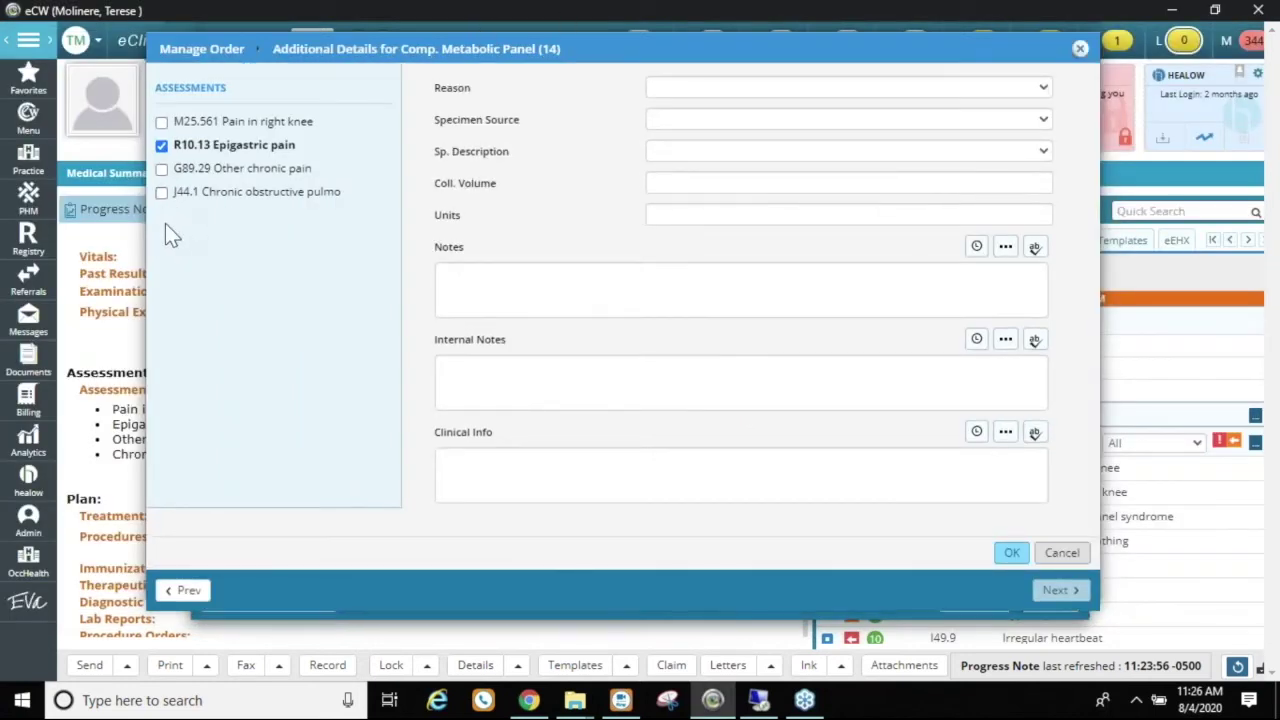
left_click(162, 193)
left_click(162, 146)
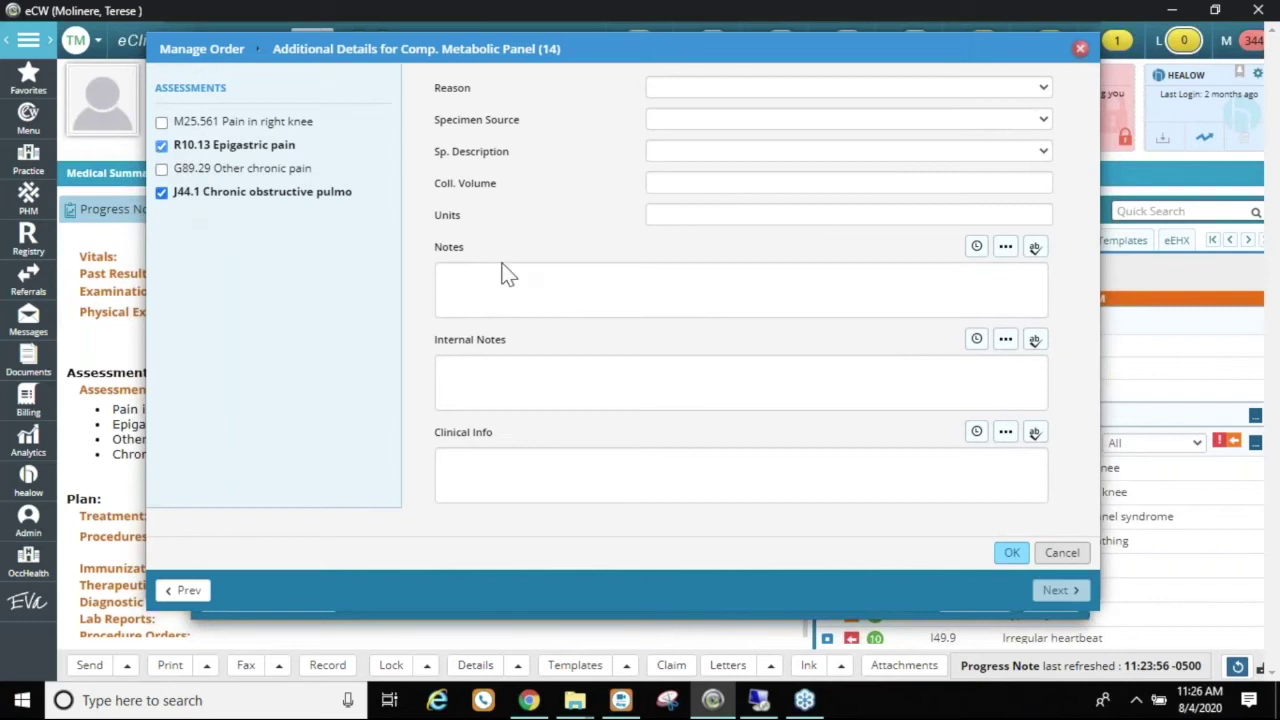
left_click(1011, 556)
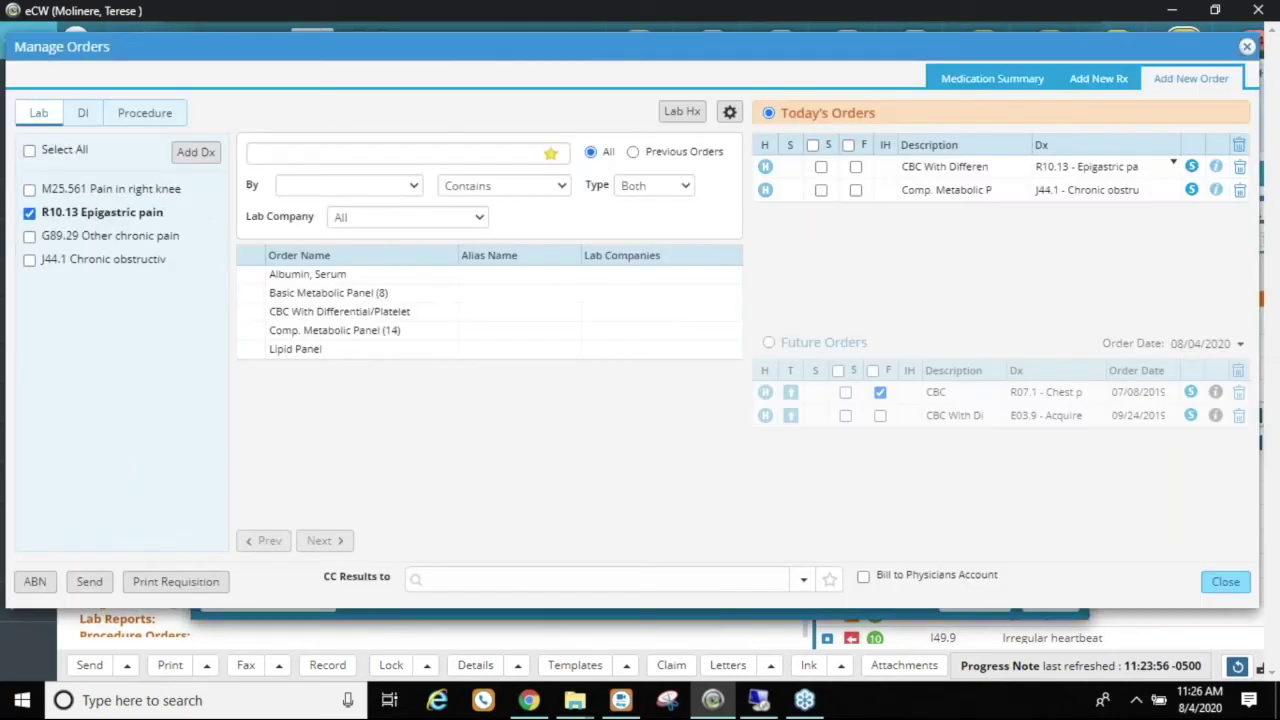
Order the favourite procedure Neb with albuterol linked only to J44.1 COPD, then go to Add New Rx
left_click(170, 113)
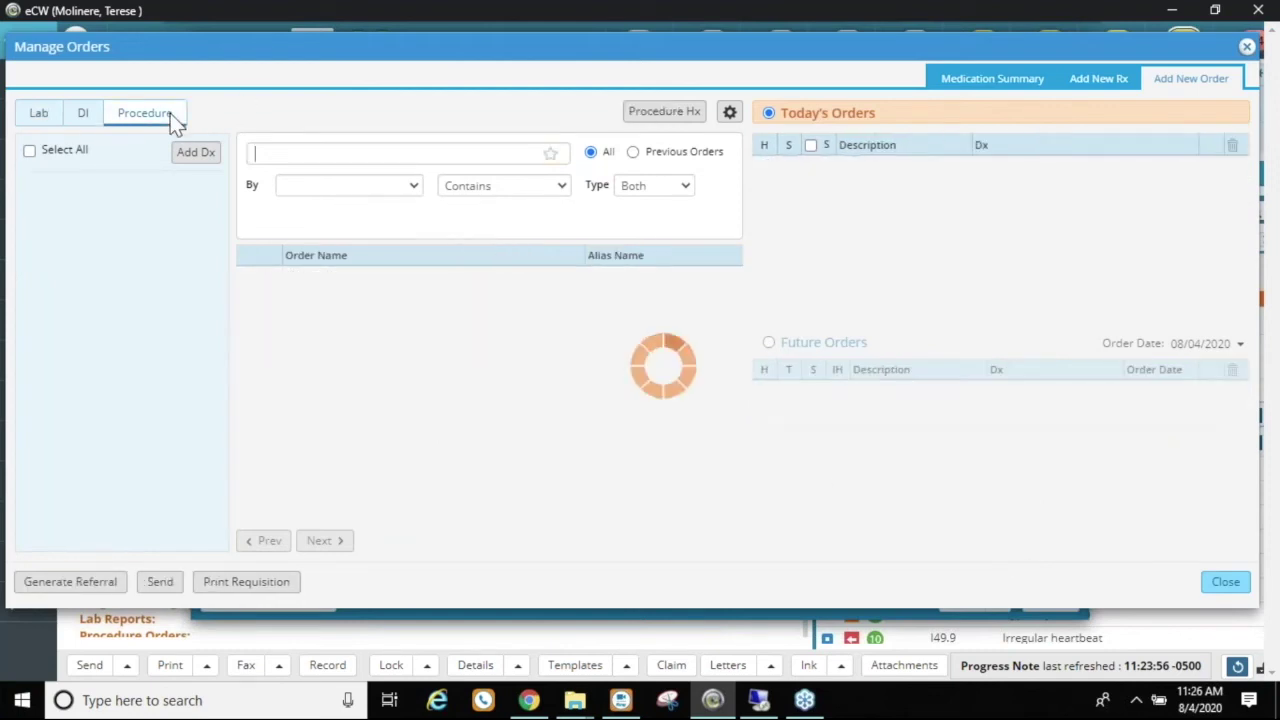
left_click(550, 156)
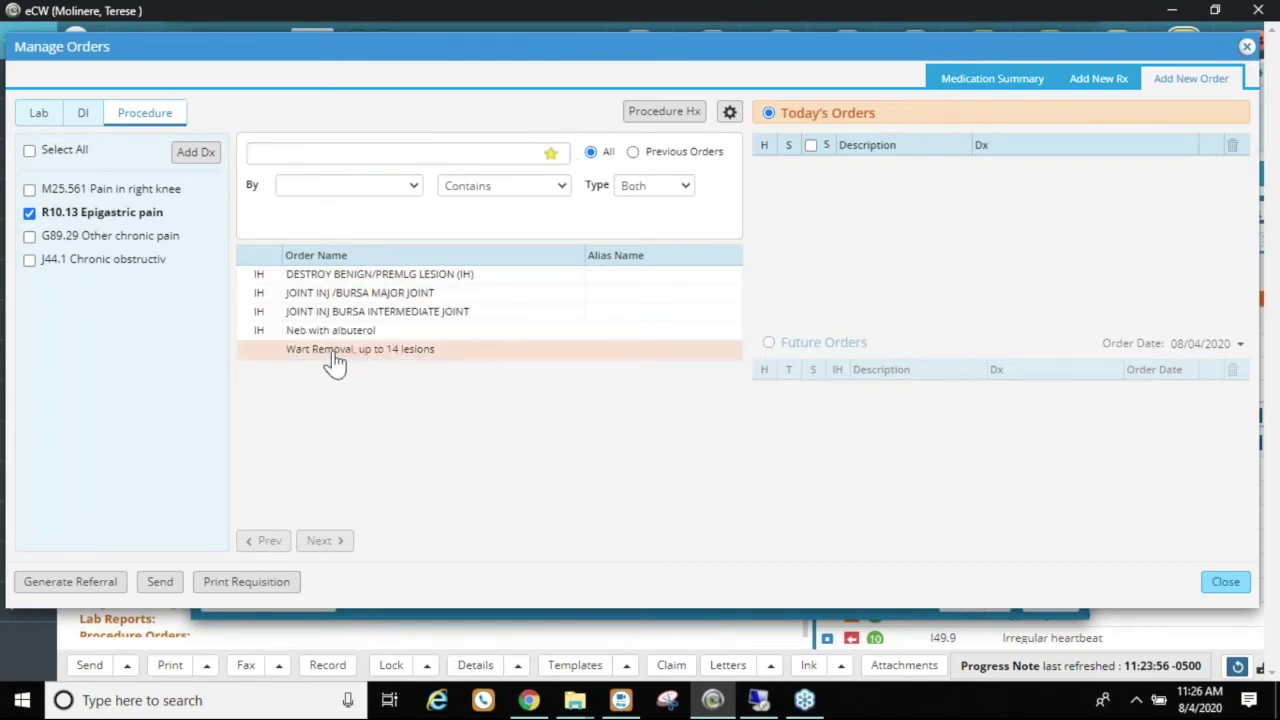
left_click(29, 236)
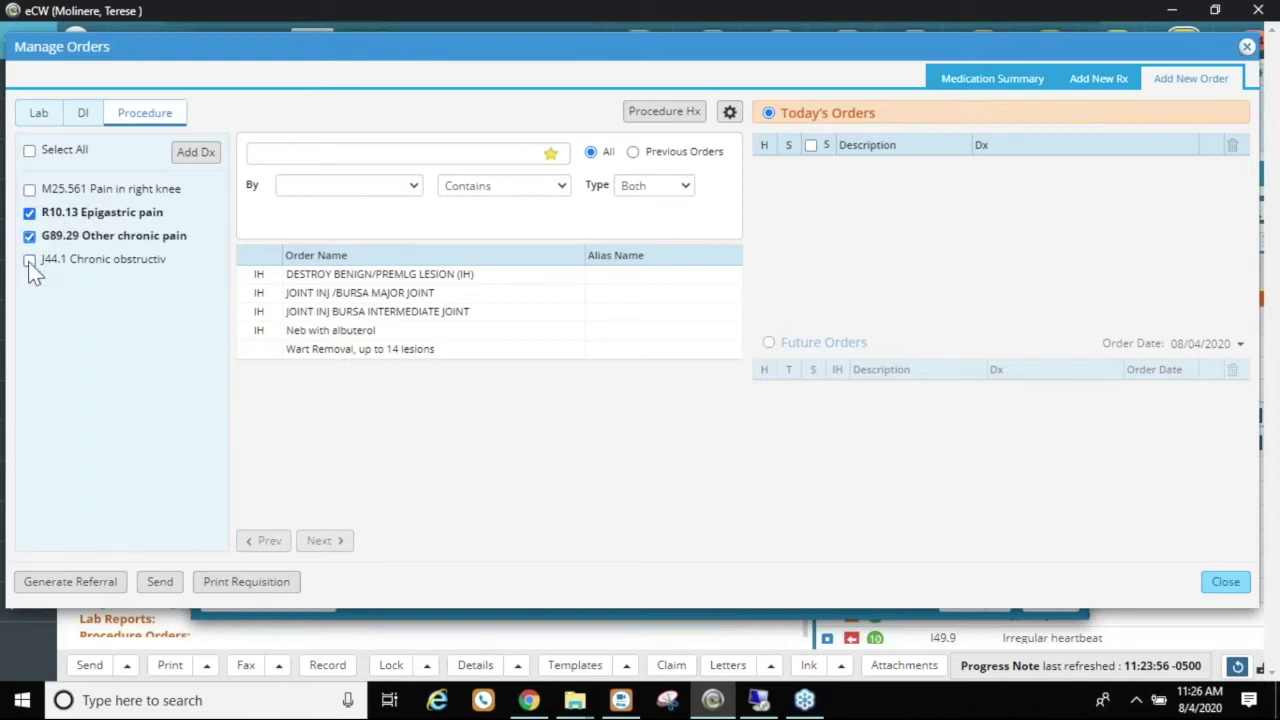
left_click(30, 259)
left_click(29, 236)
left_click(29, 212)
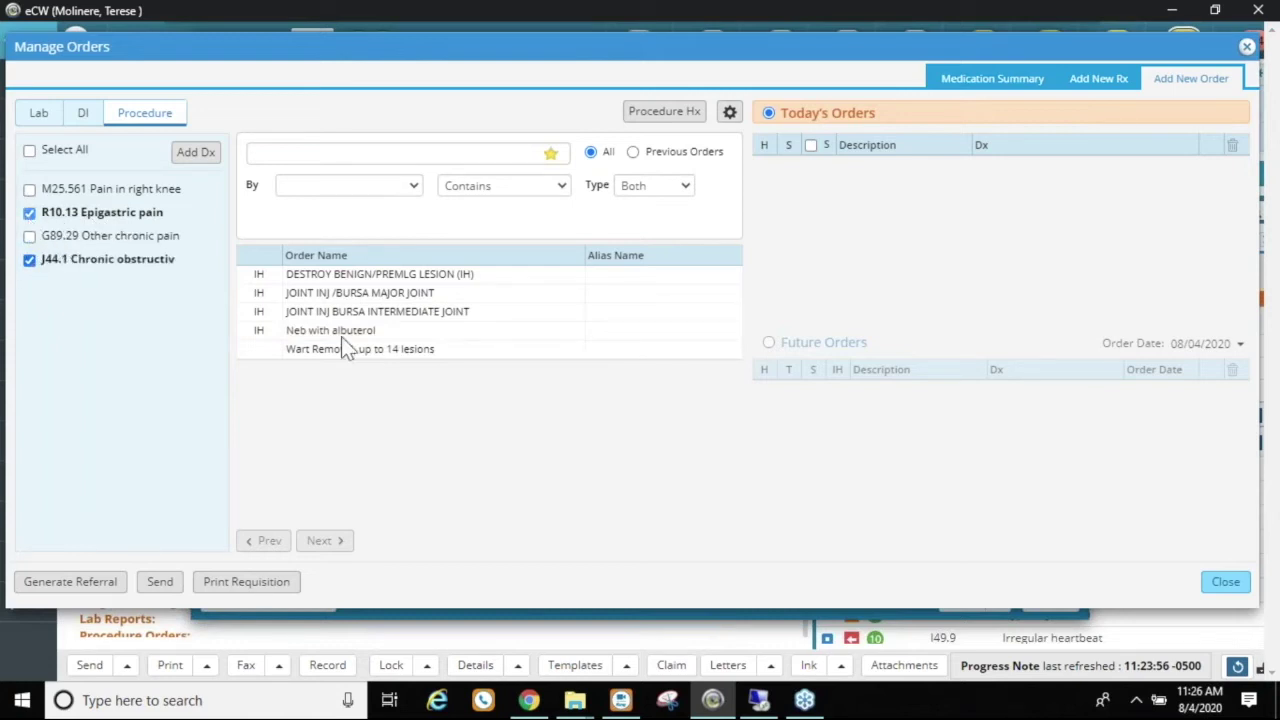
left_click(395, 332)
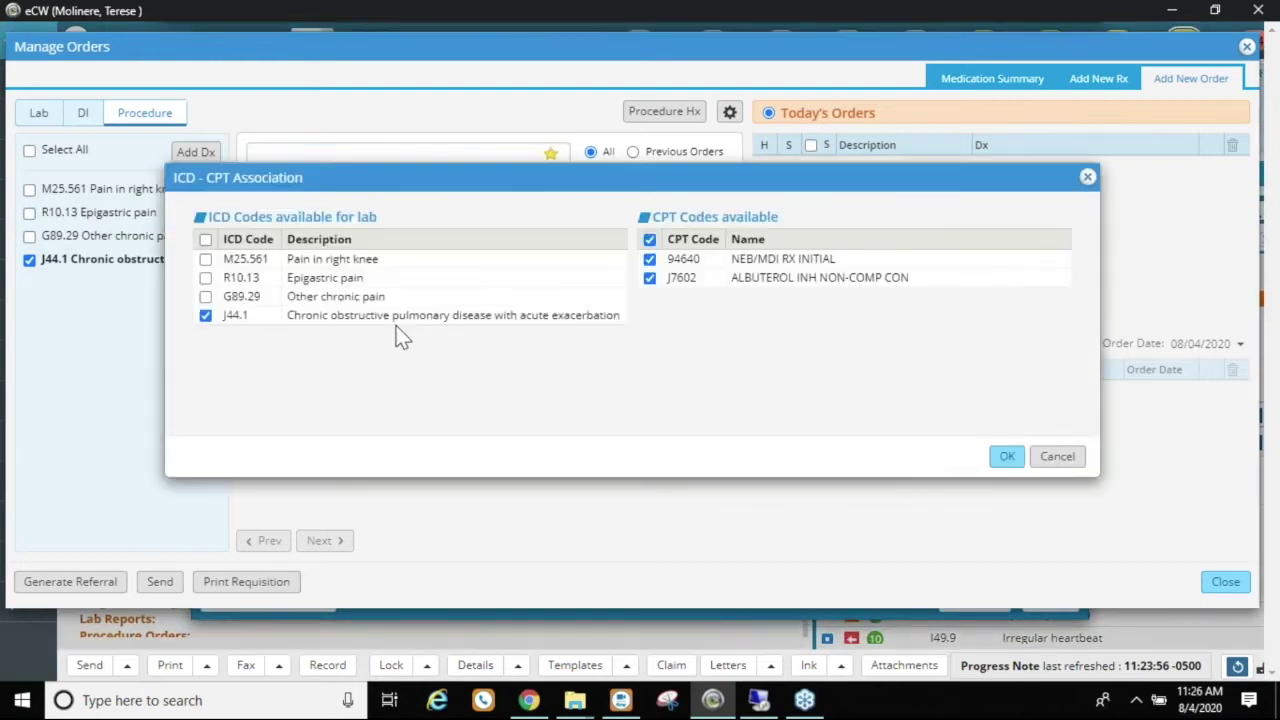
left_click(1006, 457)
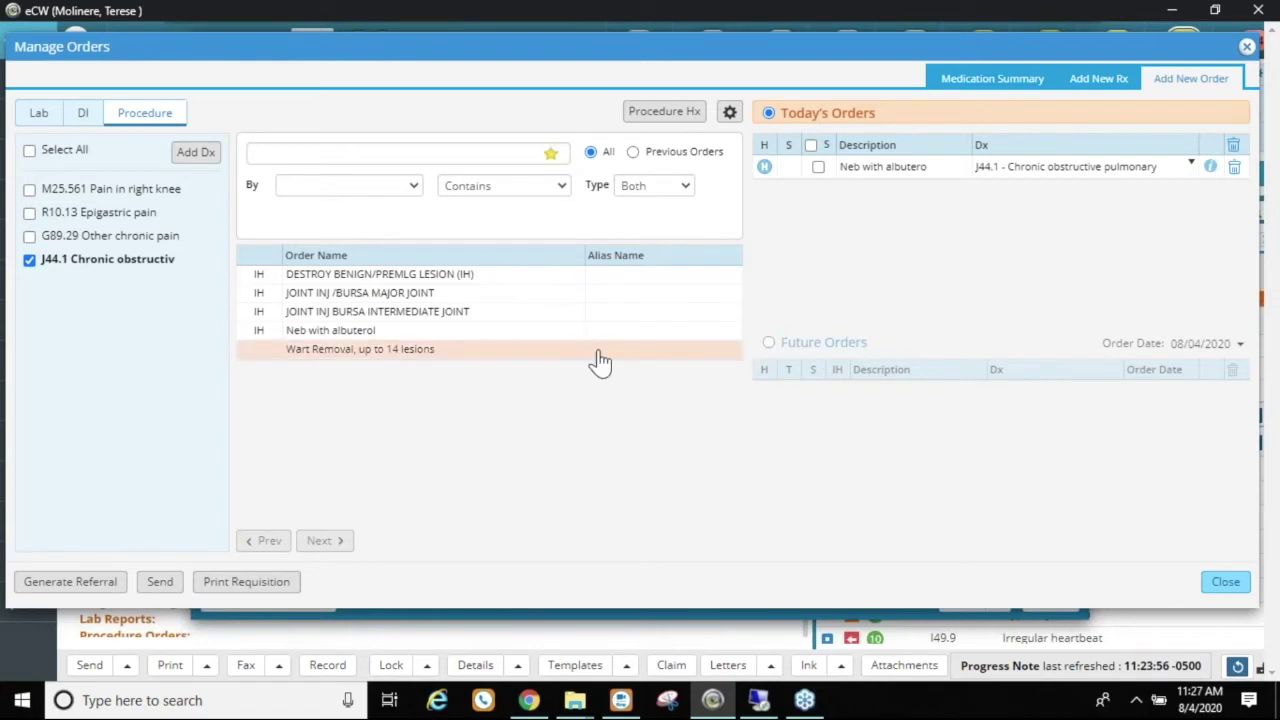
left_click(1108, 91)
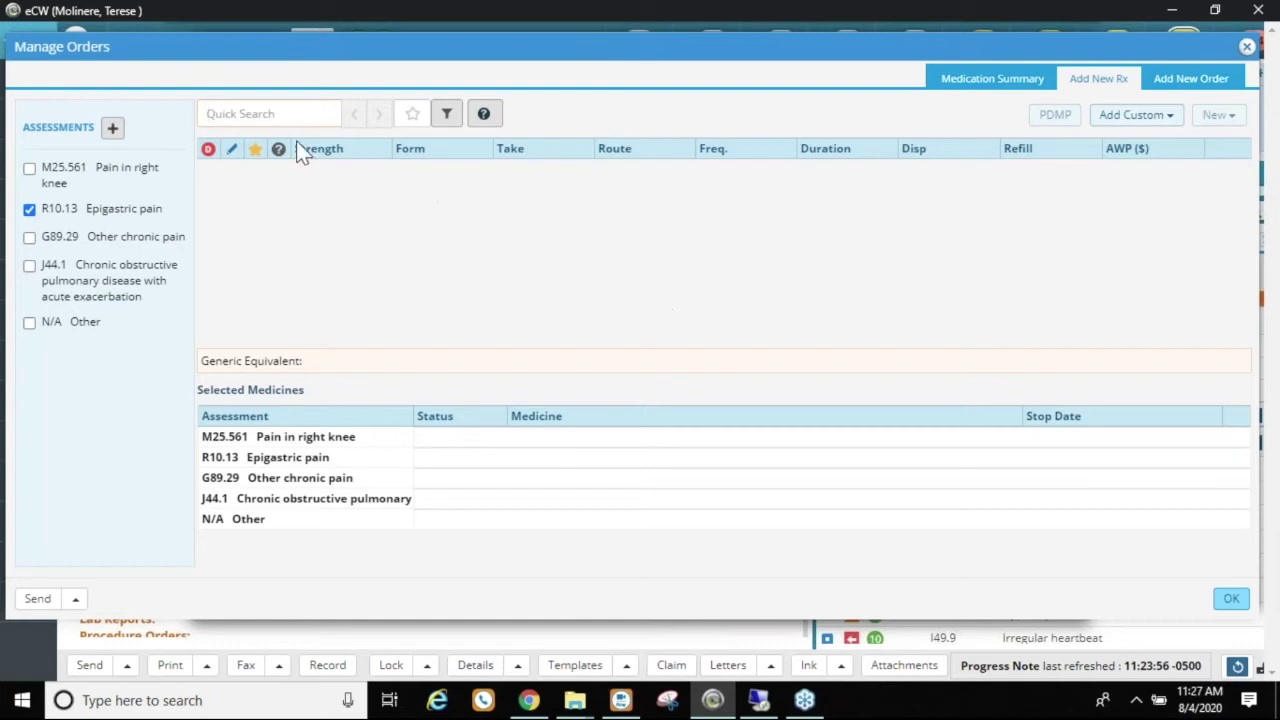
Search for 'synthroid' and select Synthroid from the suggestions
left_click(414, 118)
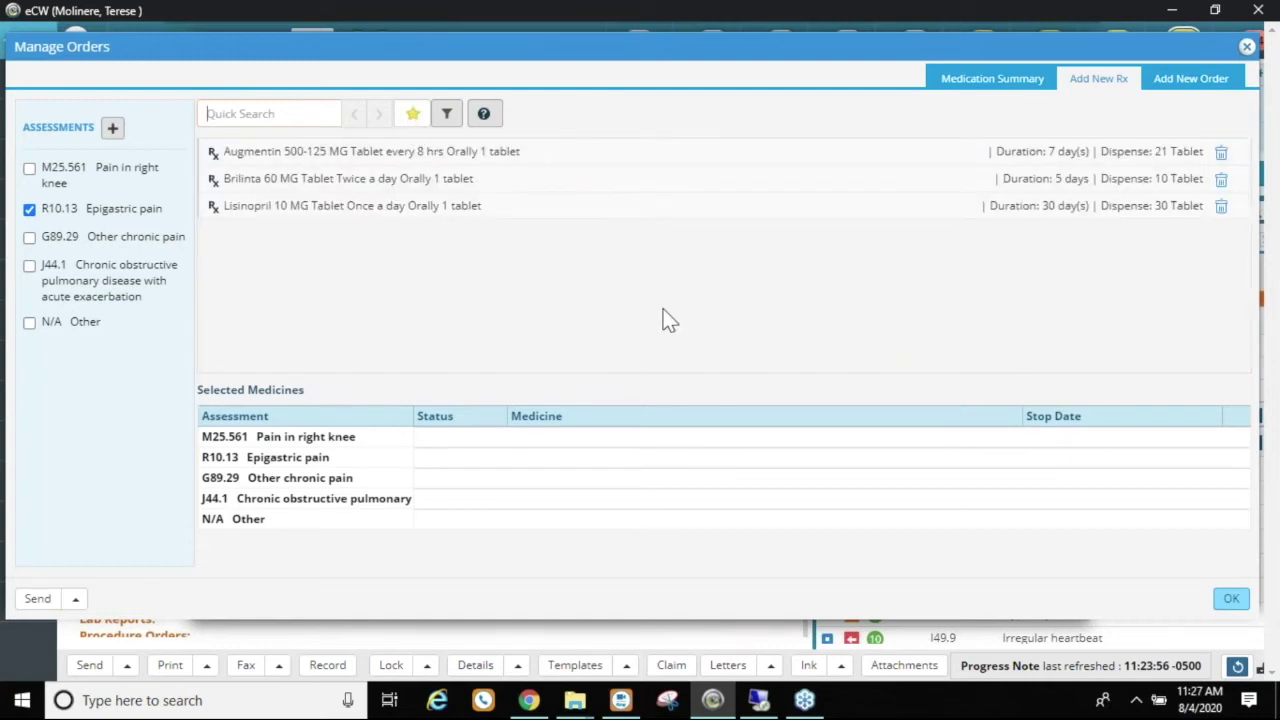
left_click(414, 118)
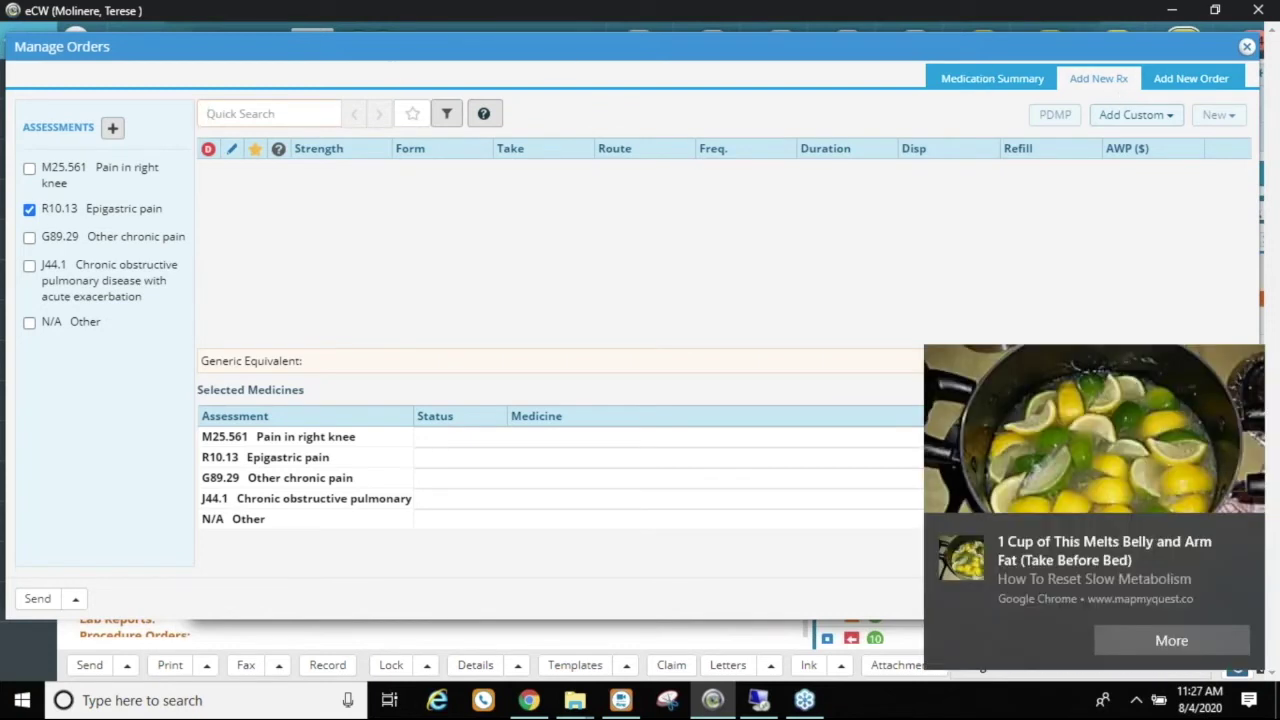
left_click(1245, 543)
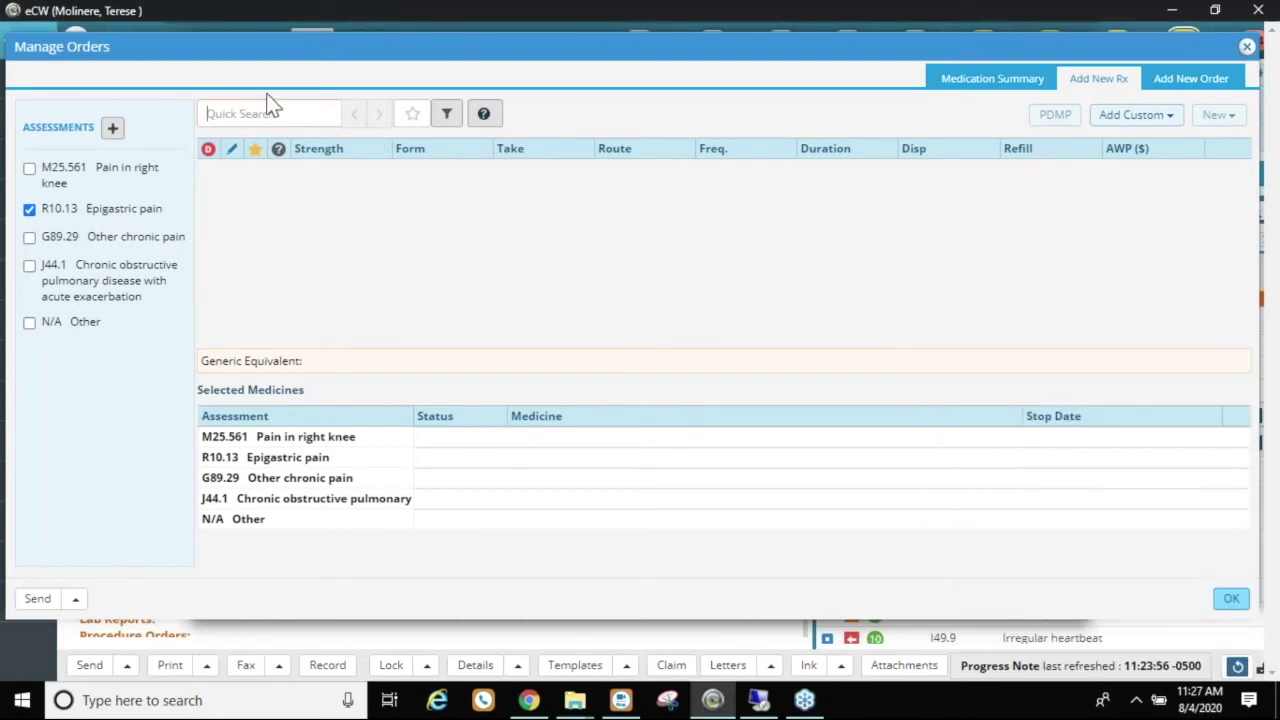
type("synthroid")
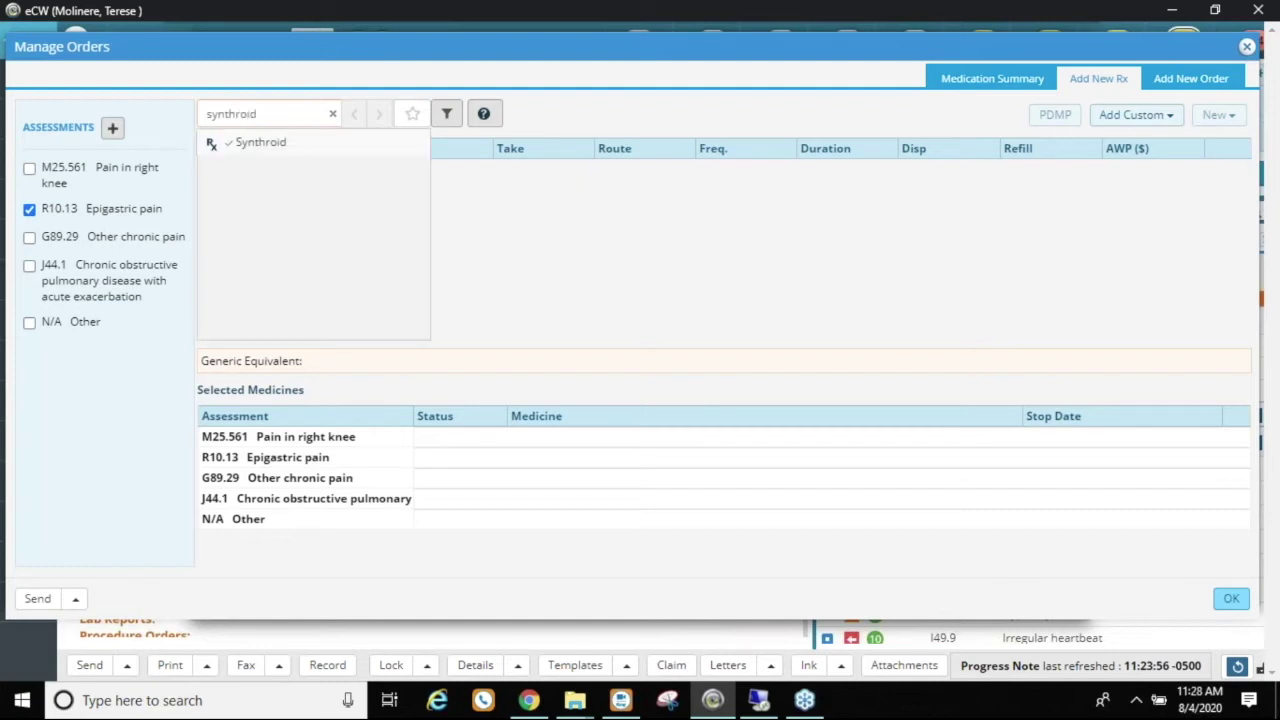
left_click(269, 151)
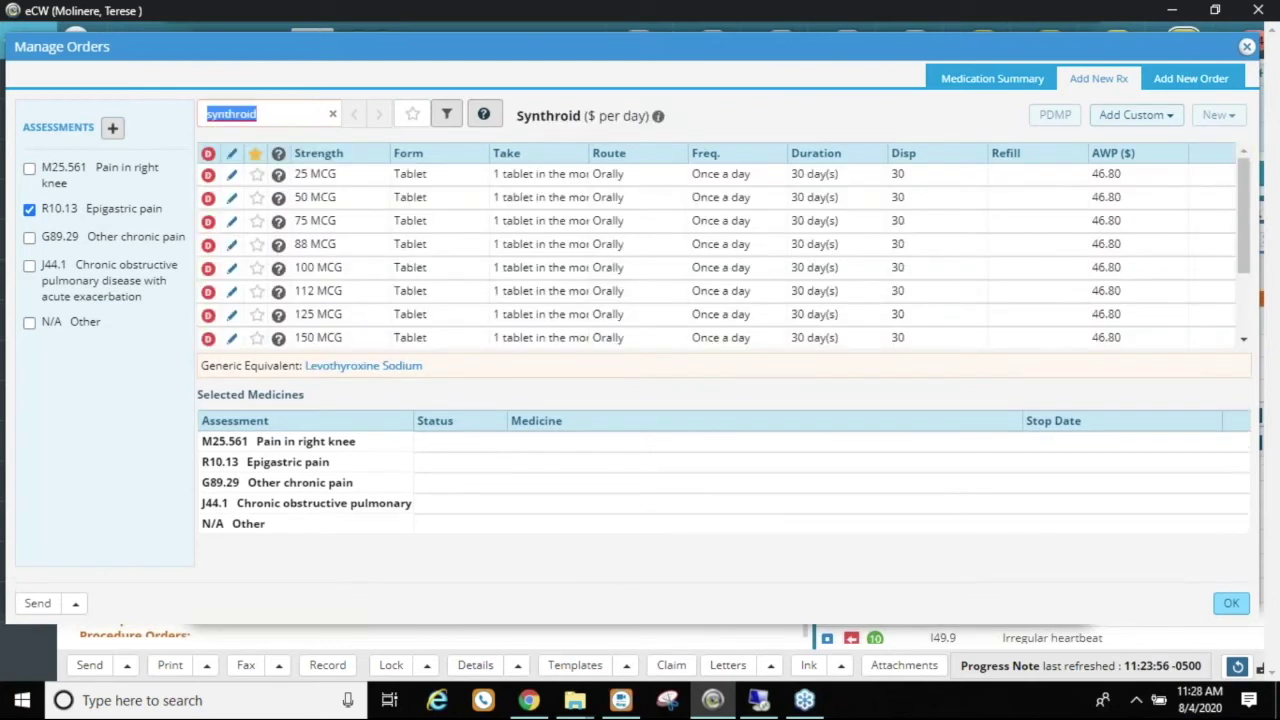
Prescribe Synthroid 125 MCG with 6 refills and save it as a favourite
left_click(231, 320)
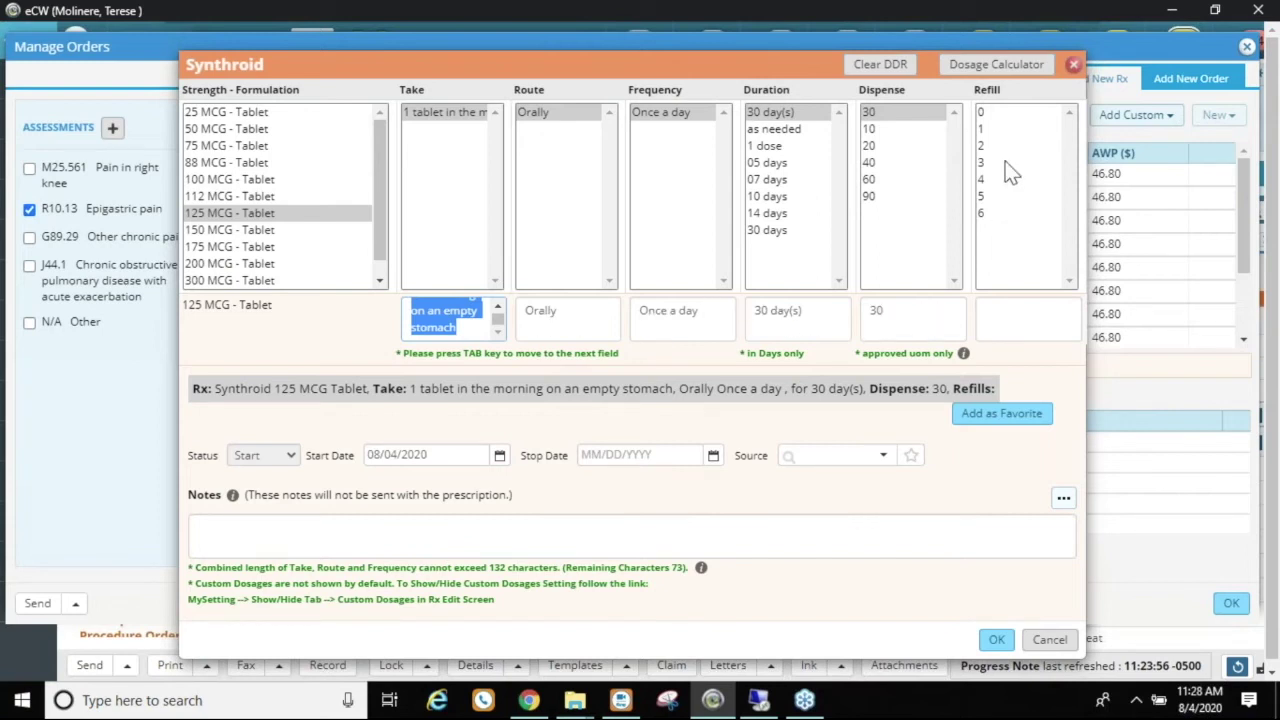
left_click(984, 214)
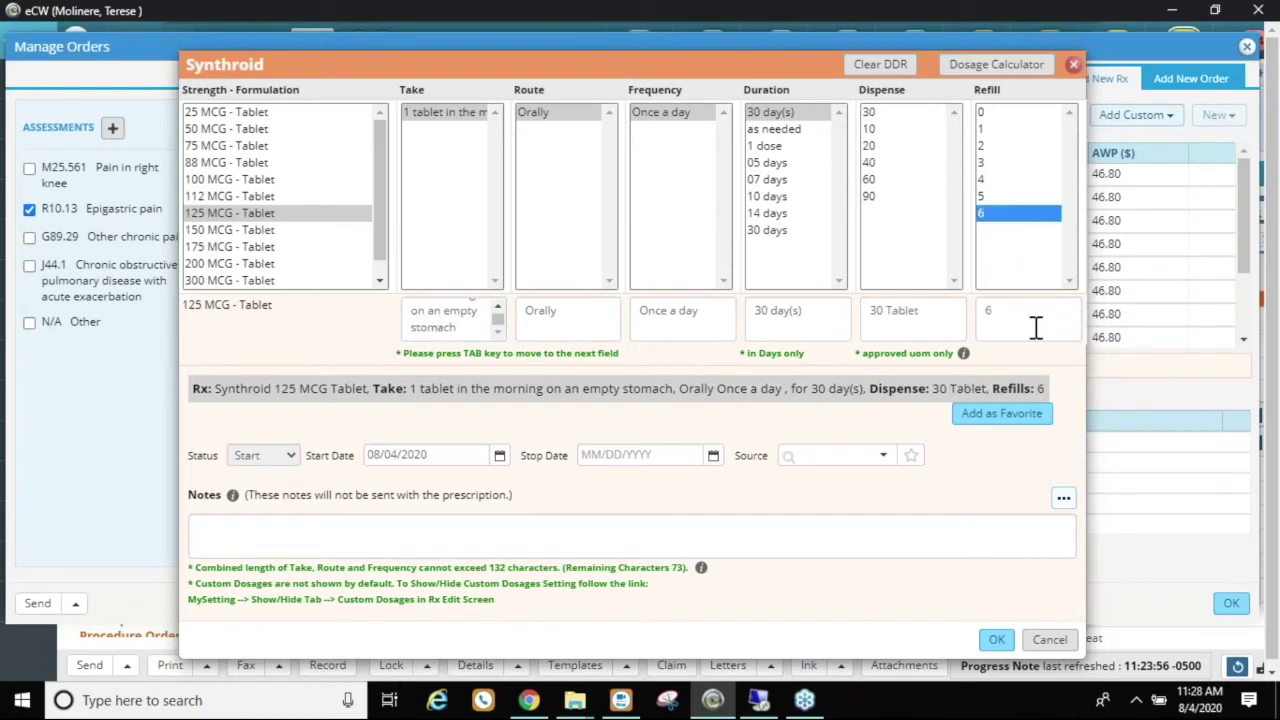
left_click(1001, 413)
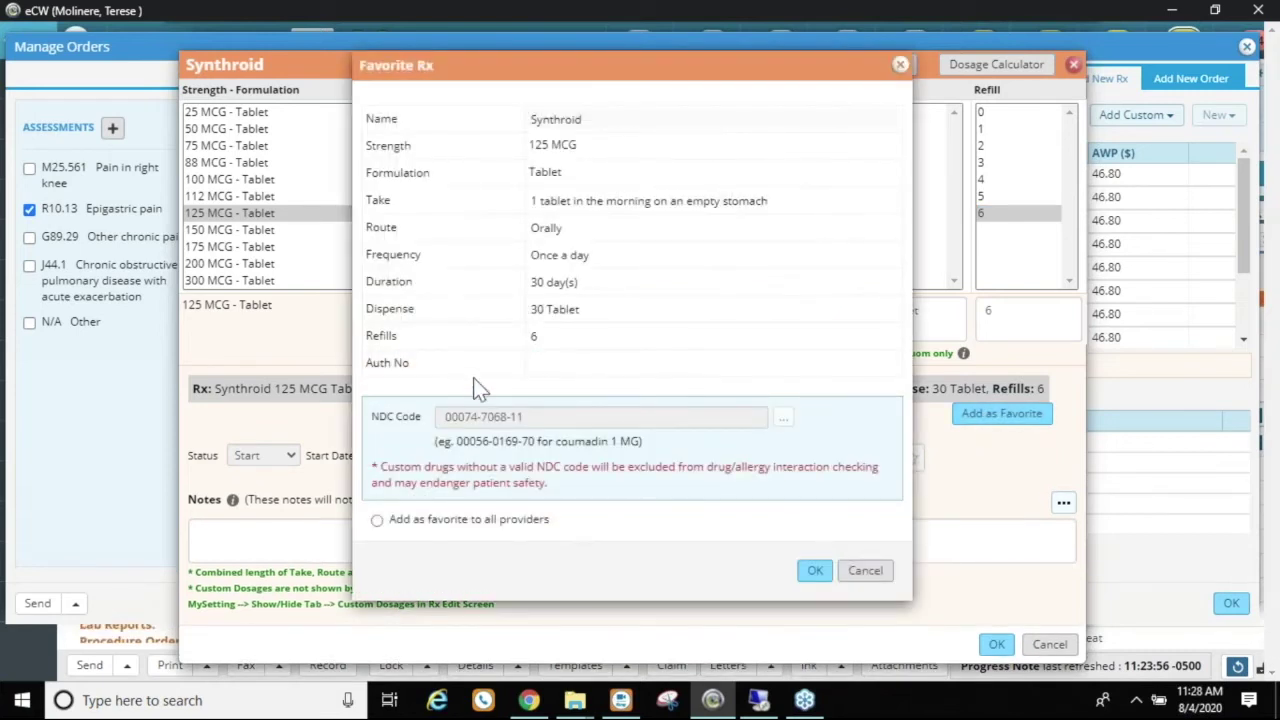
left_click(815, 572)
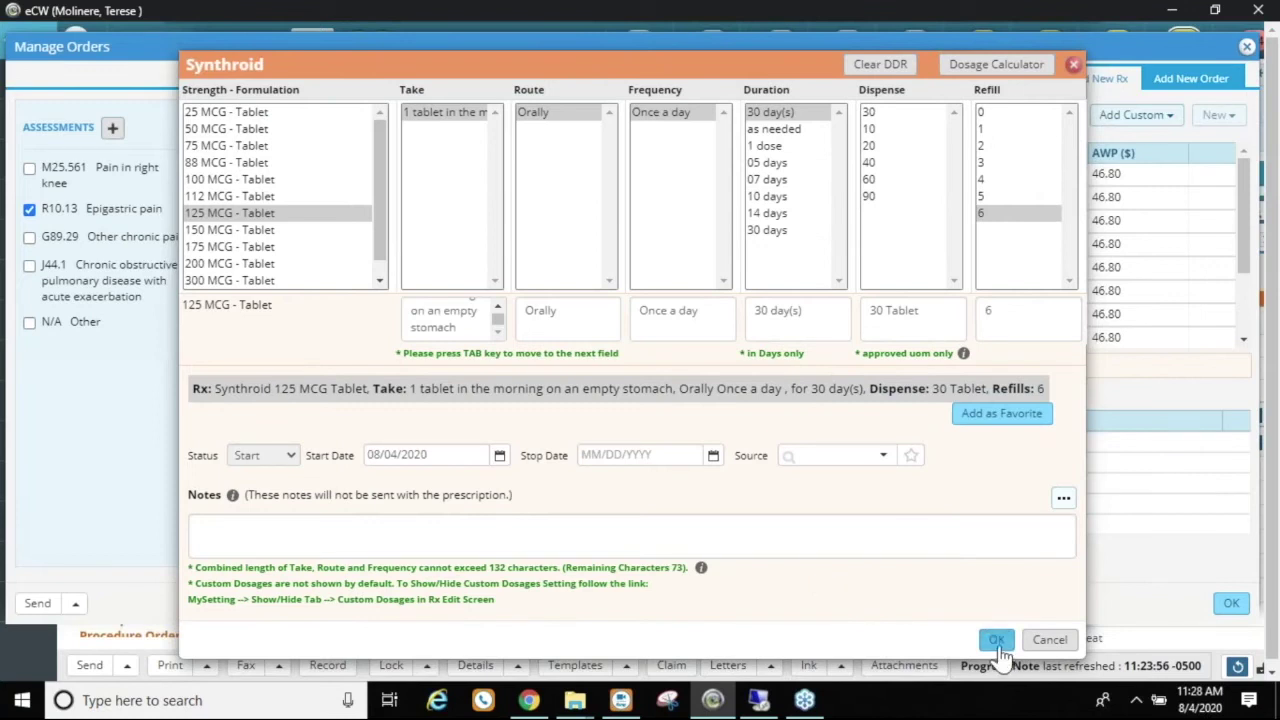
left_click(996, 641)
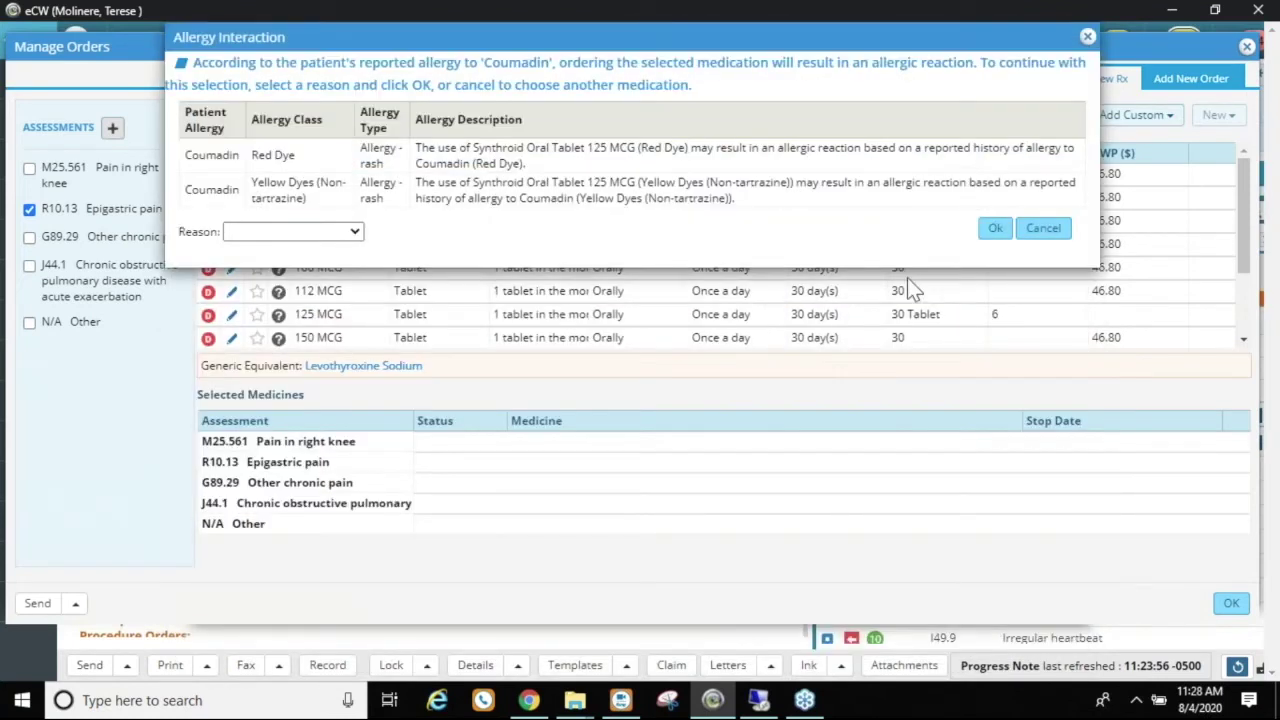
Override the Coumadin allergy warning with the Benefit out weighs risk reason
left_click(995, 229)
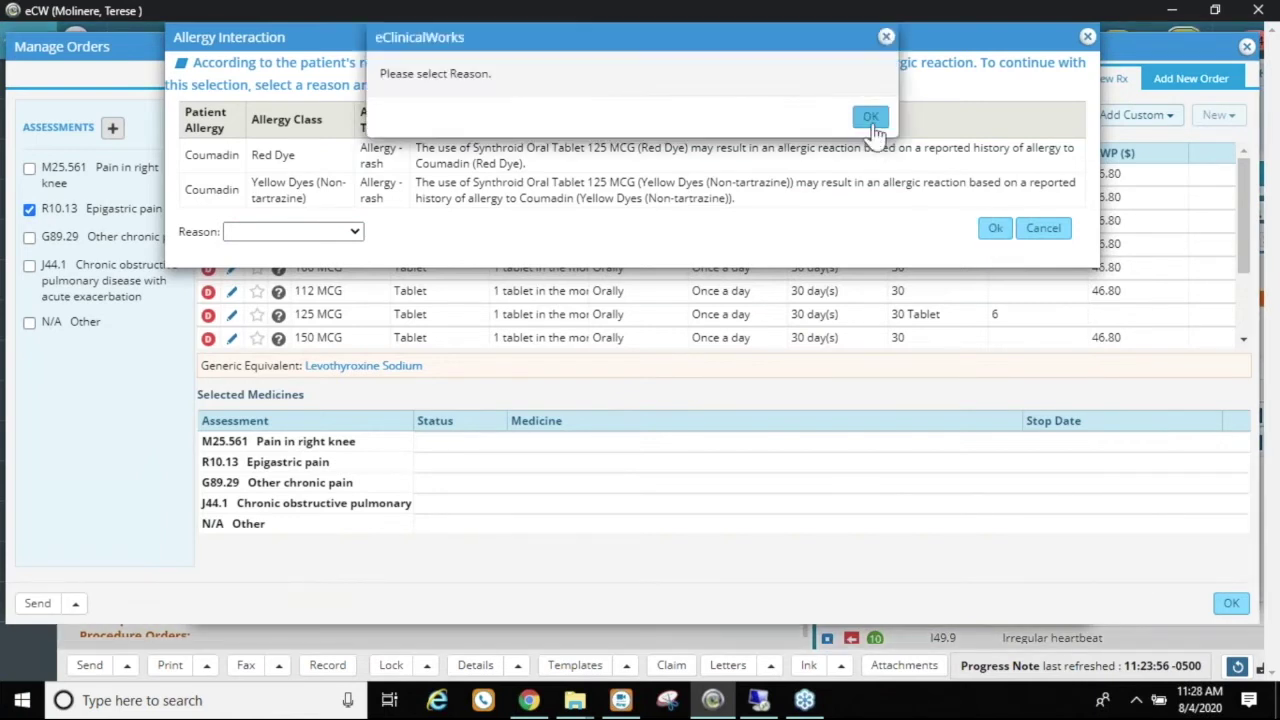
left_click(871, 120)
left_click(355, 232)
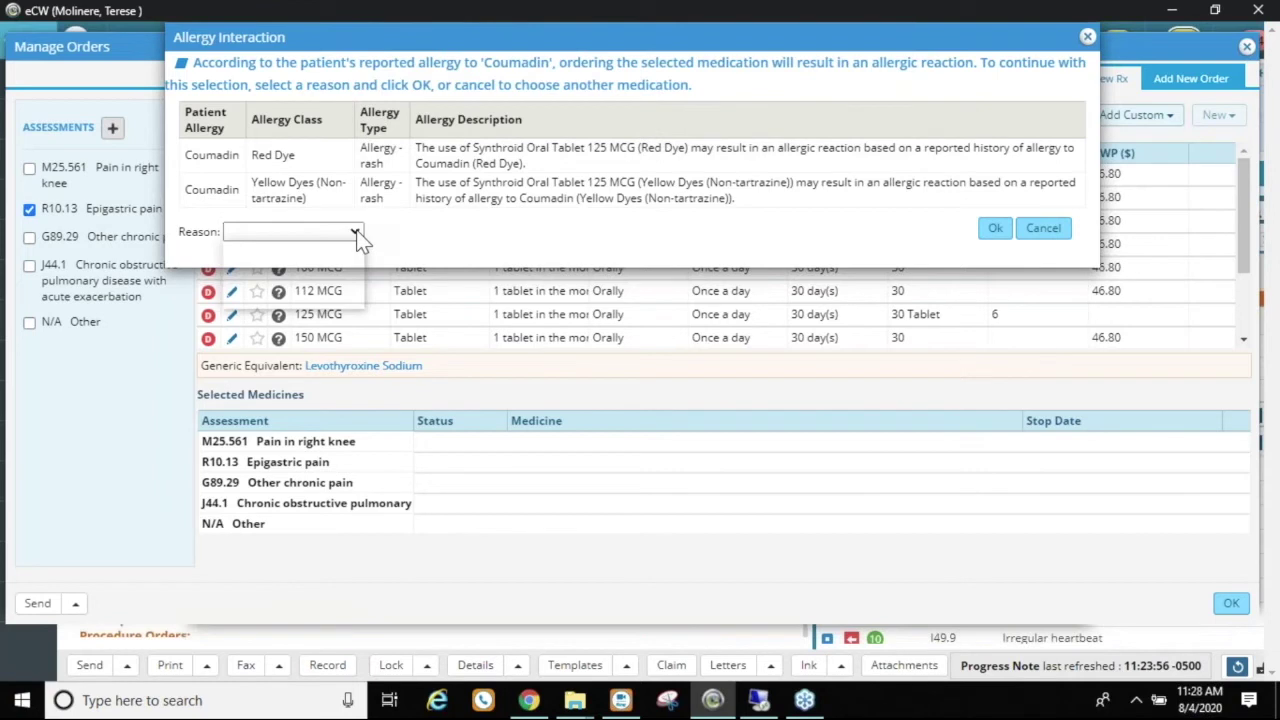
left_click(992, 230)
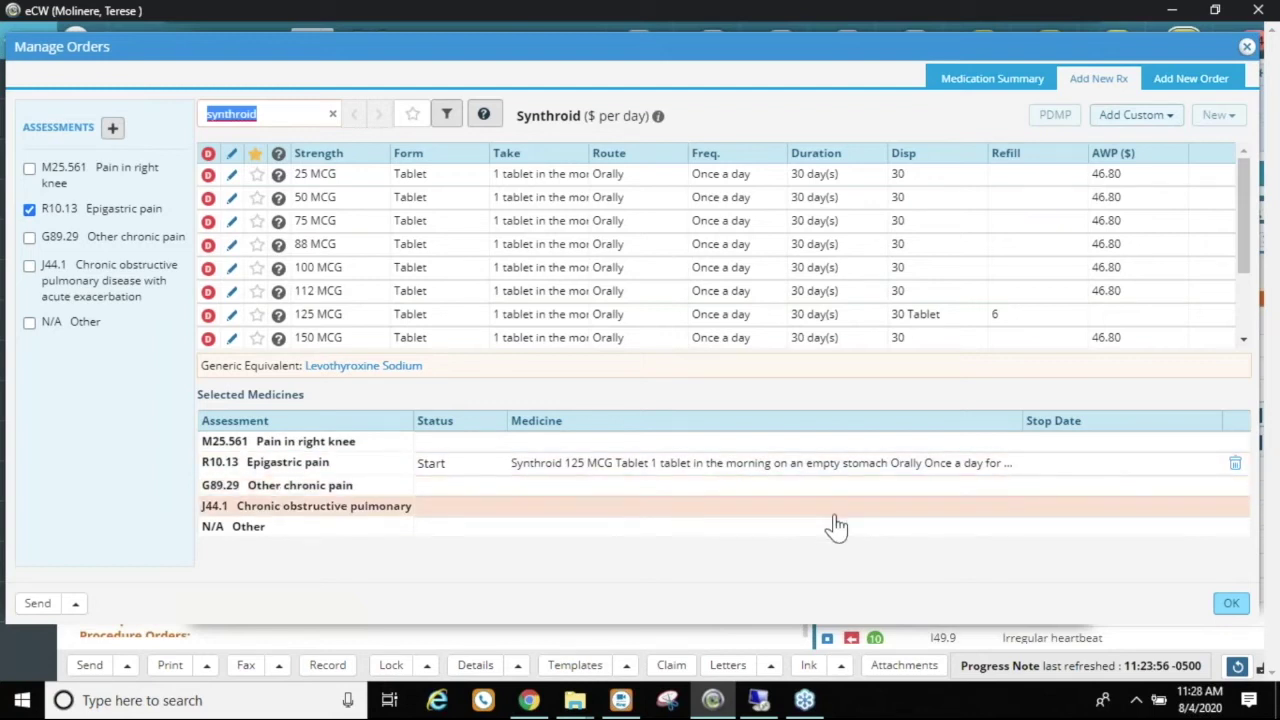
Search for 'xanax' and pick the Xanax 0.5 MG dosage
left_click(333, 116)
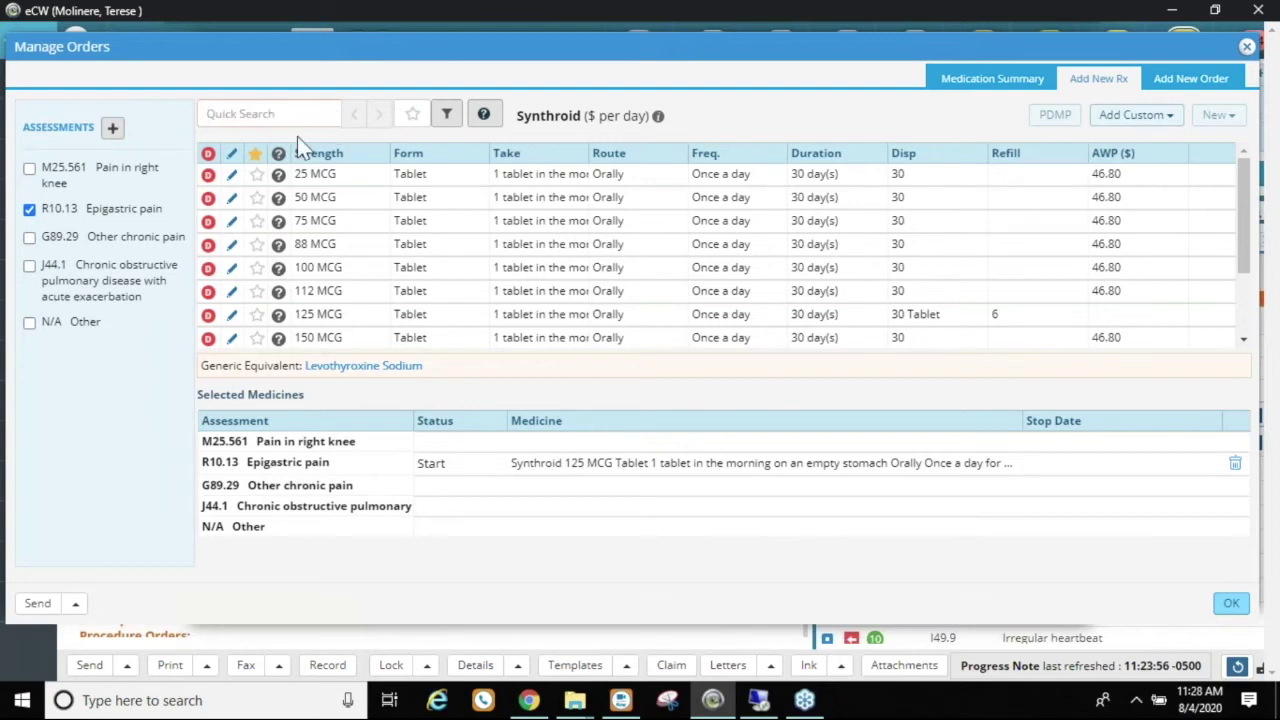
type("xanax")
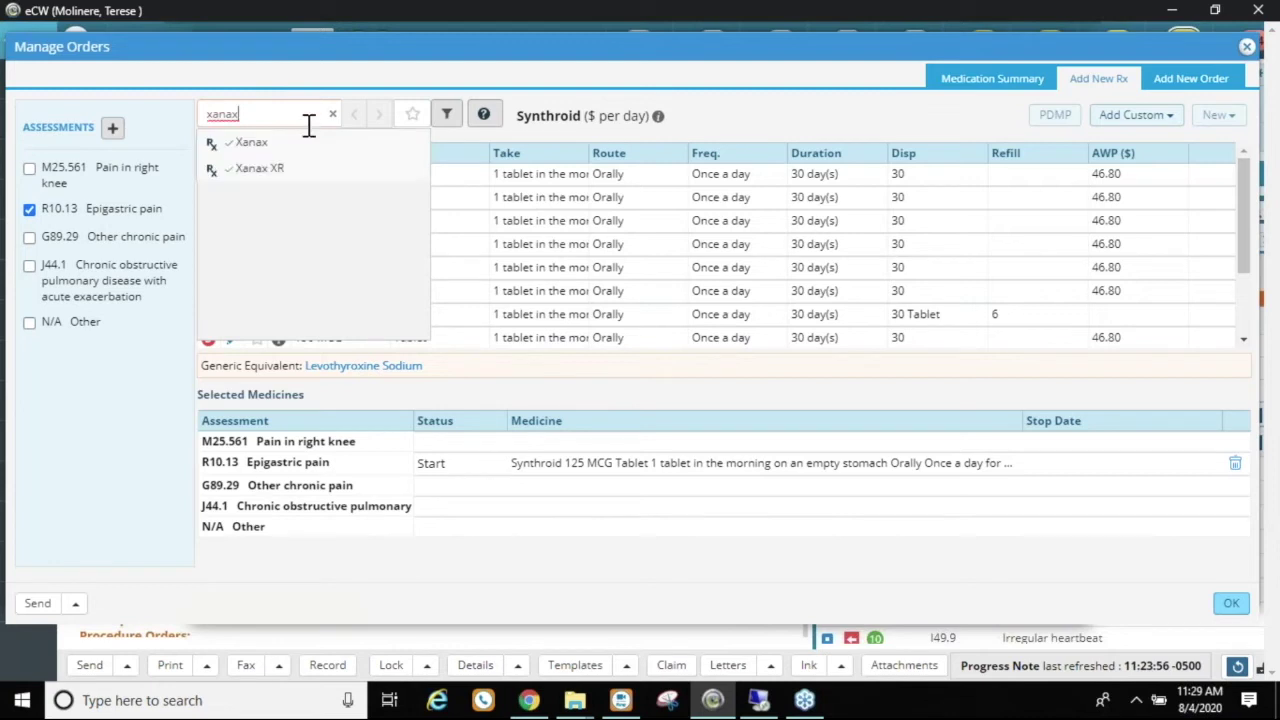
left_click(248, 143)
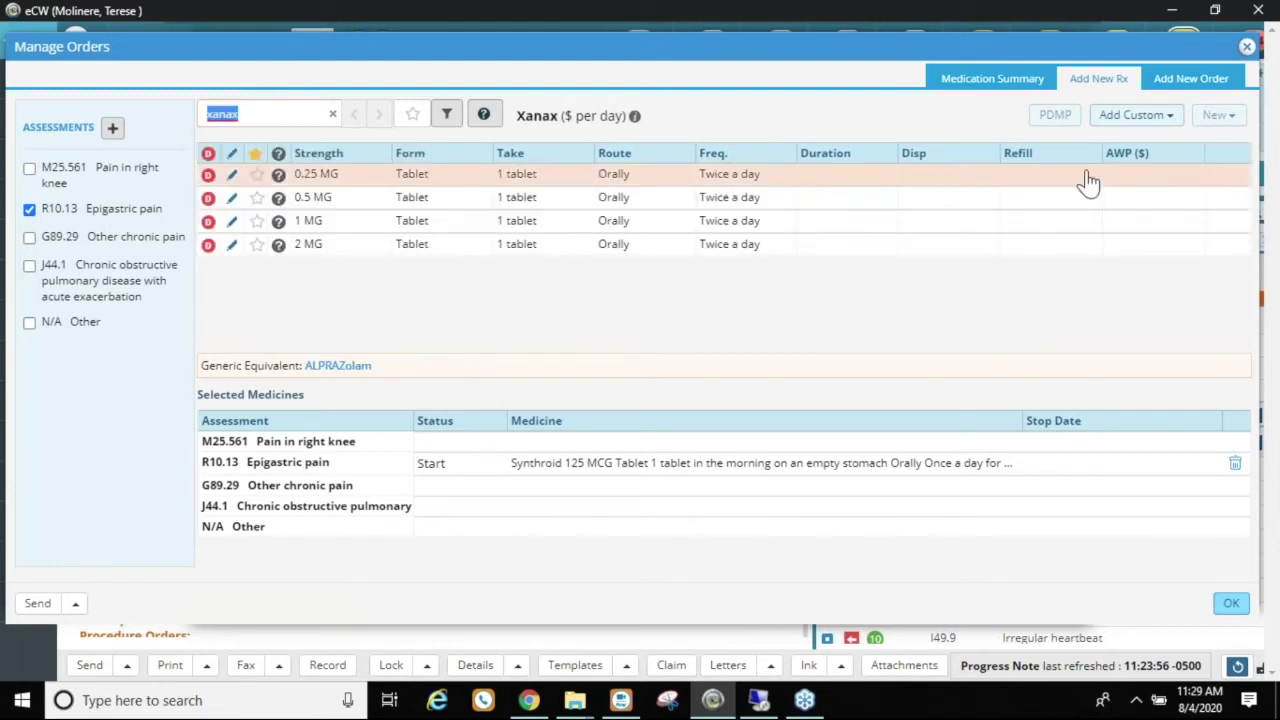
left_click(230, 203)
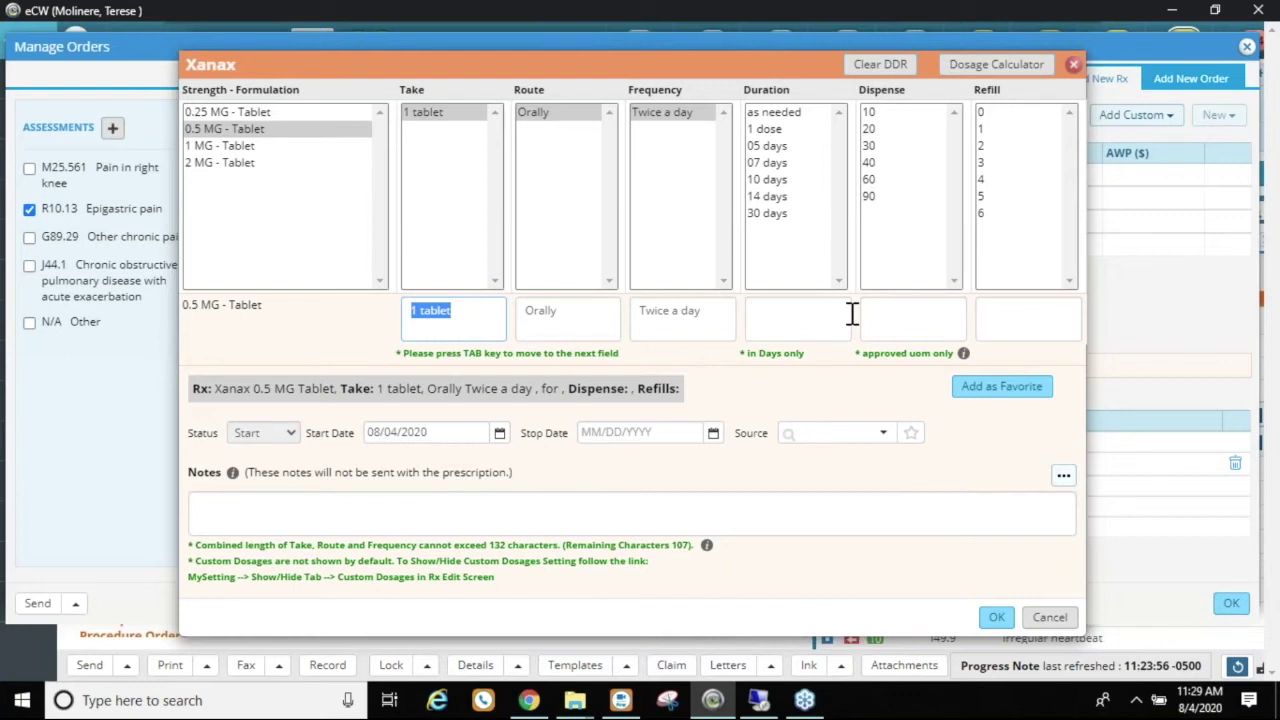
Set Xanax to 30 days with 3 refills, save it as a favourite, and accept
left_click(766, 213)
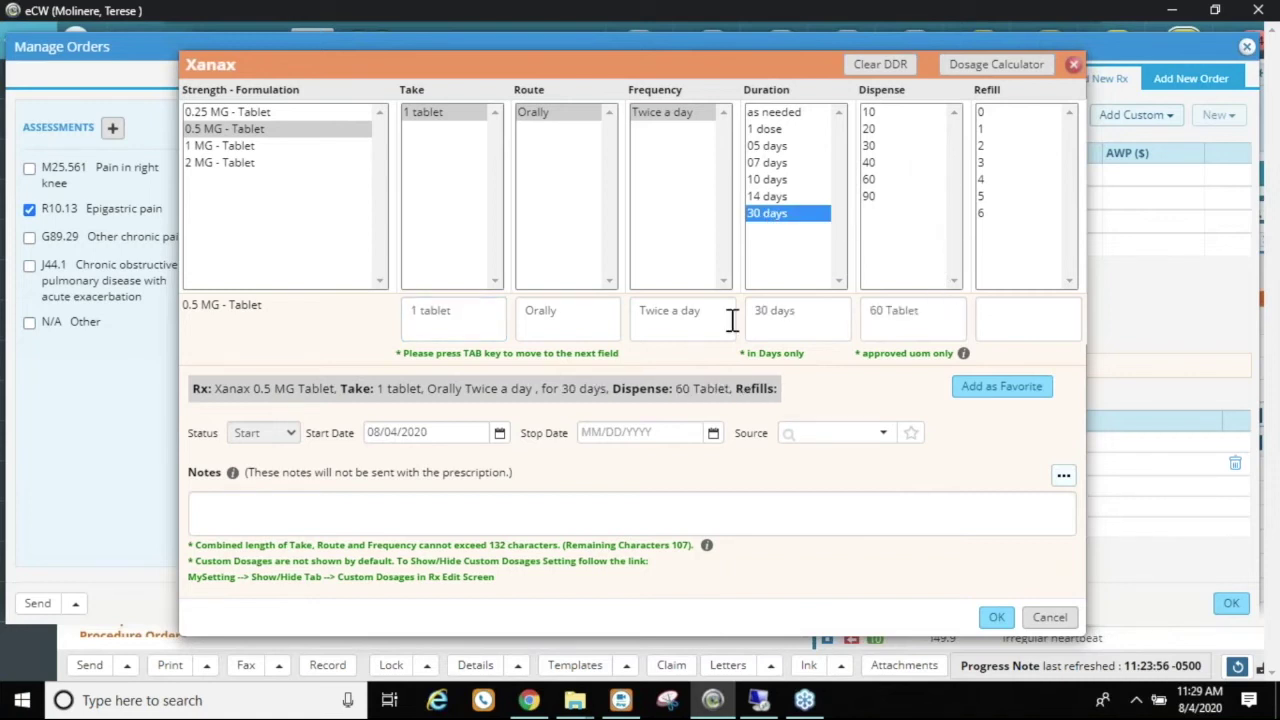
left_click(982, 163)
left_click(1030, 392)
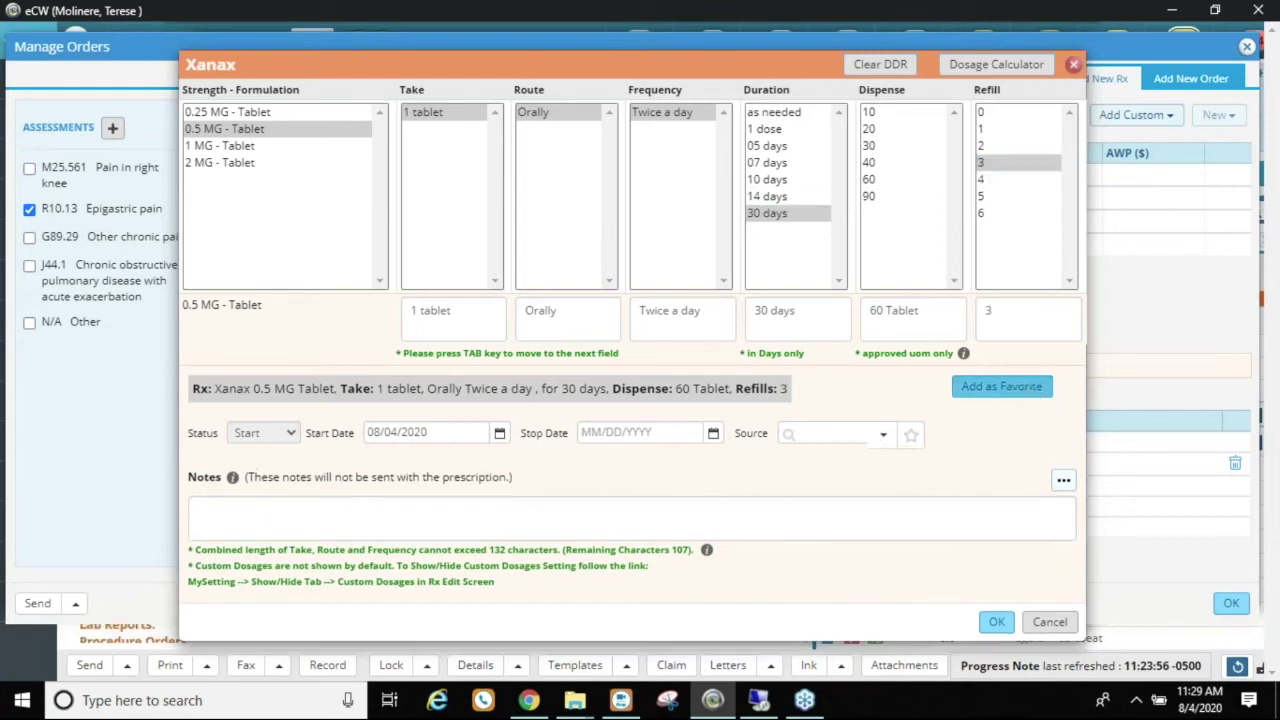
left_click(814, 571)
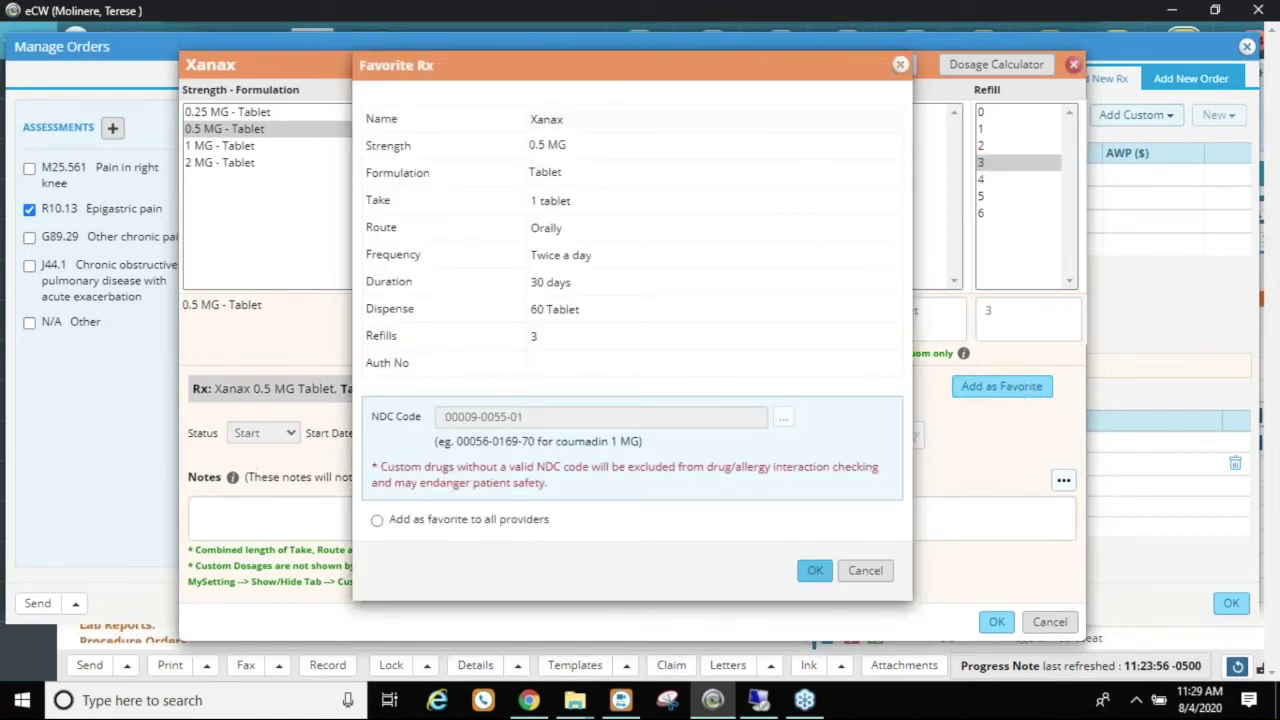
left_click(995, 618)
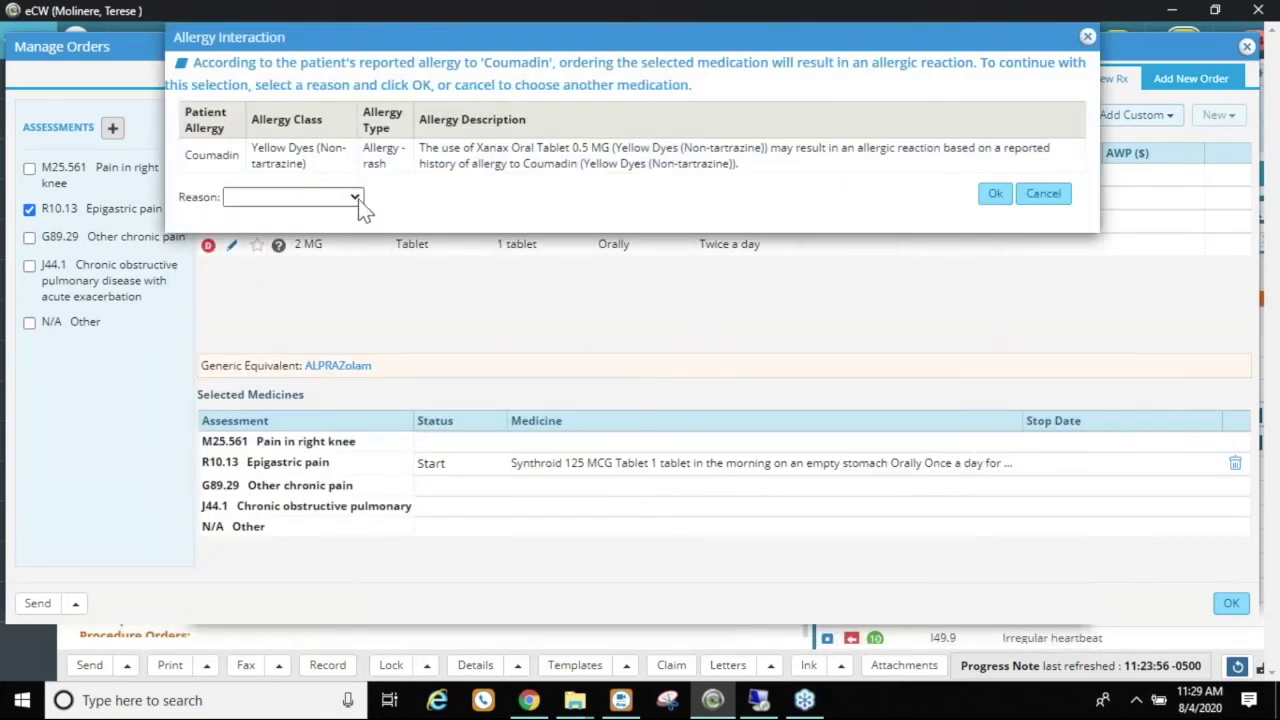
Override the allergy warning with 'Benefit out weighs risk' to add Xanax
left_click(356, 197)
left_click(336, 233)
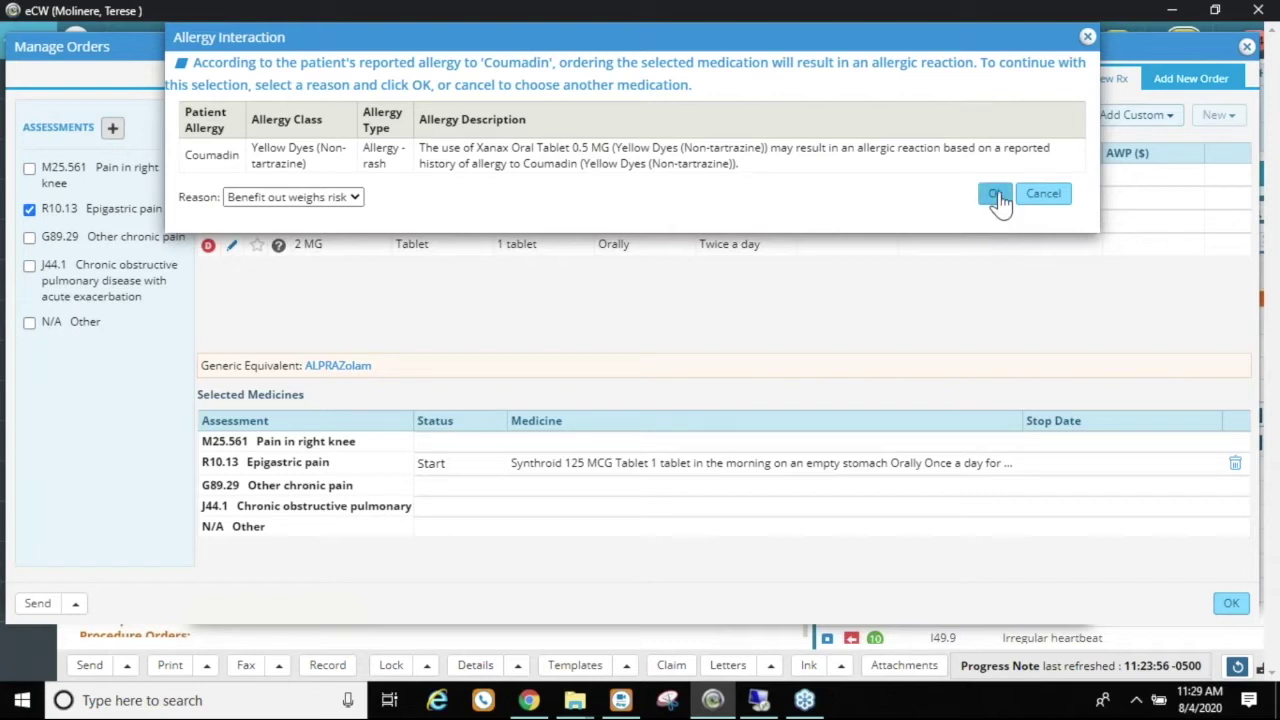
left_click(996, 195)
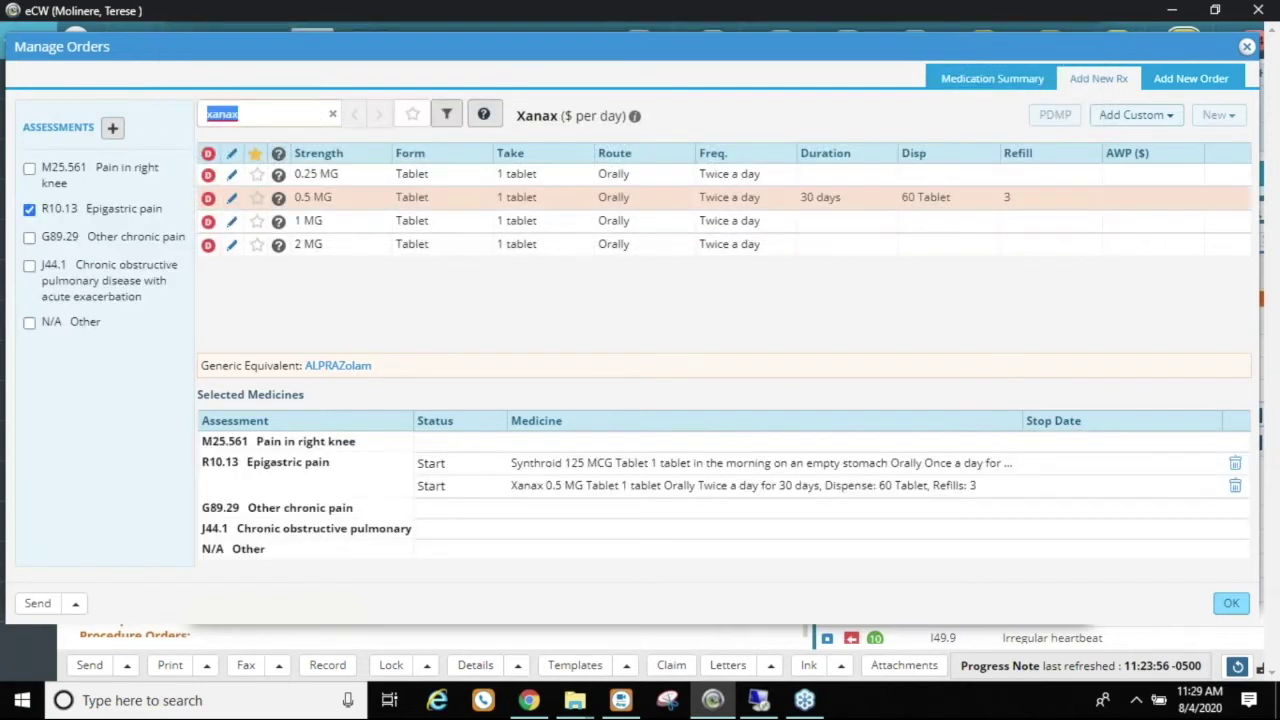
Reopen medication ordering and check that Synthroid and Xanax appear in the favourite prescriptions
left_click(331, 118)
left_click(413, 117)
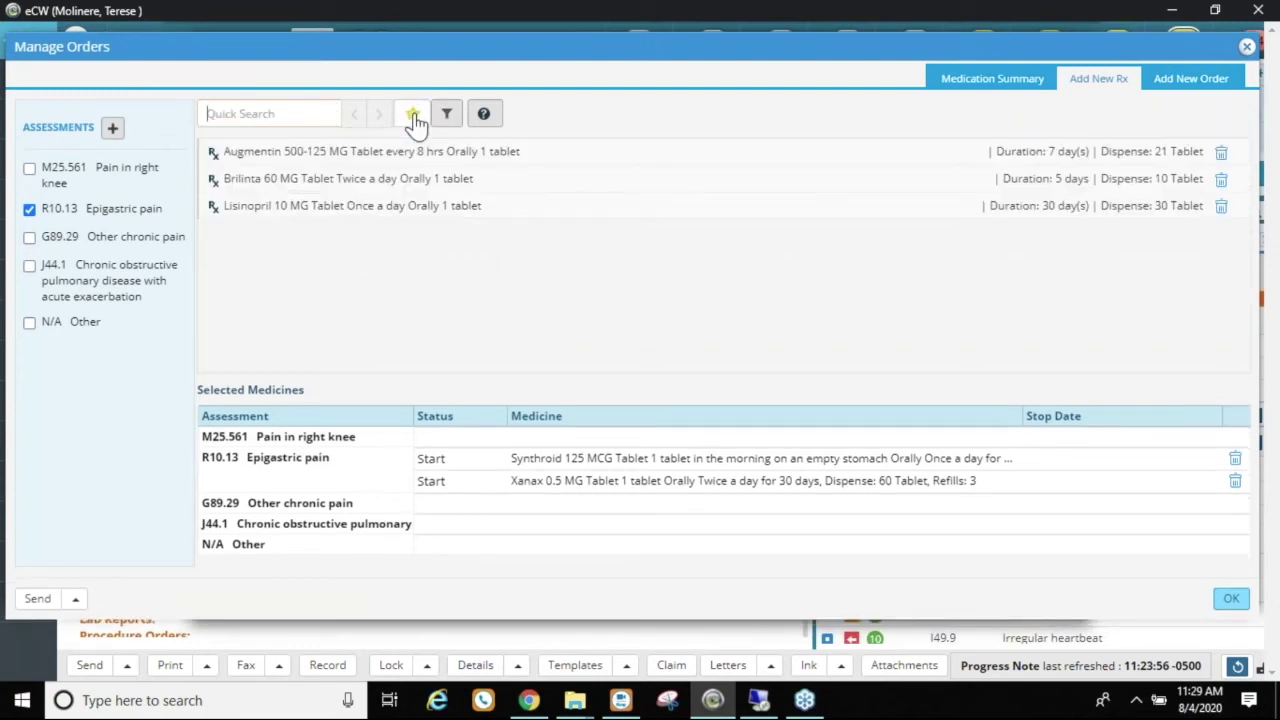
left_click(413, 117)
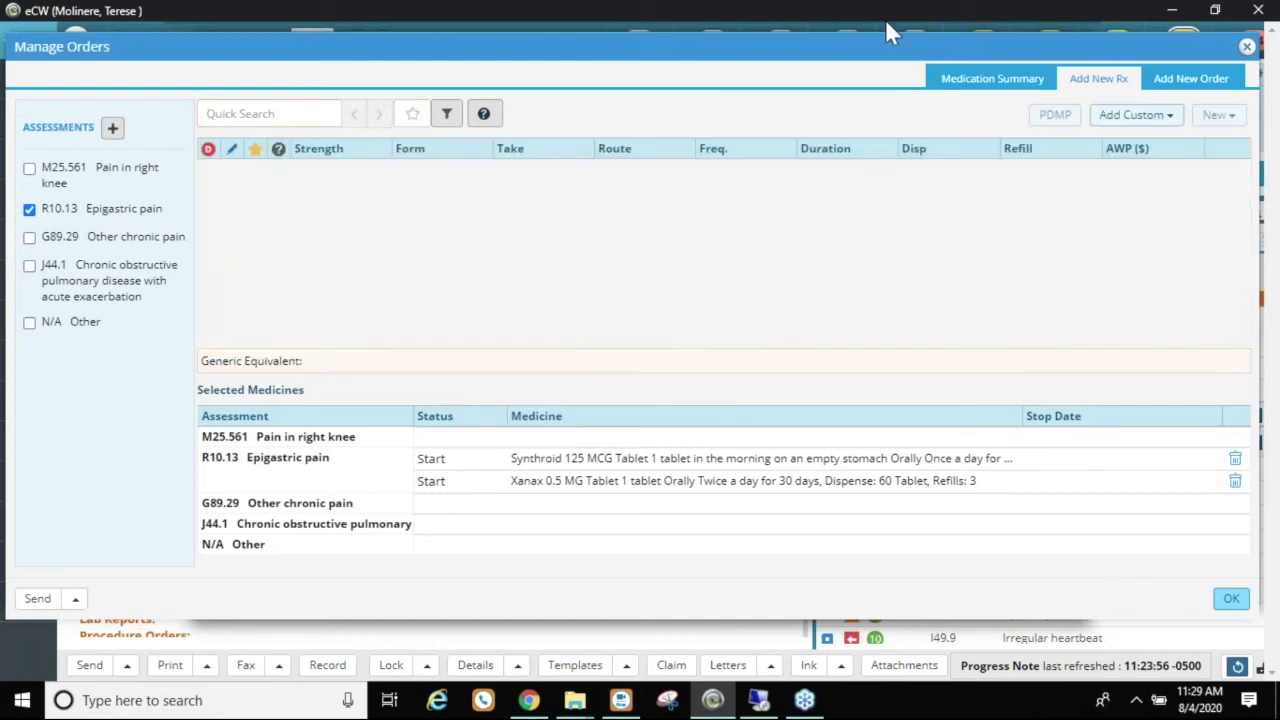
left_click(1247, 47)
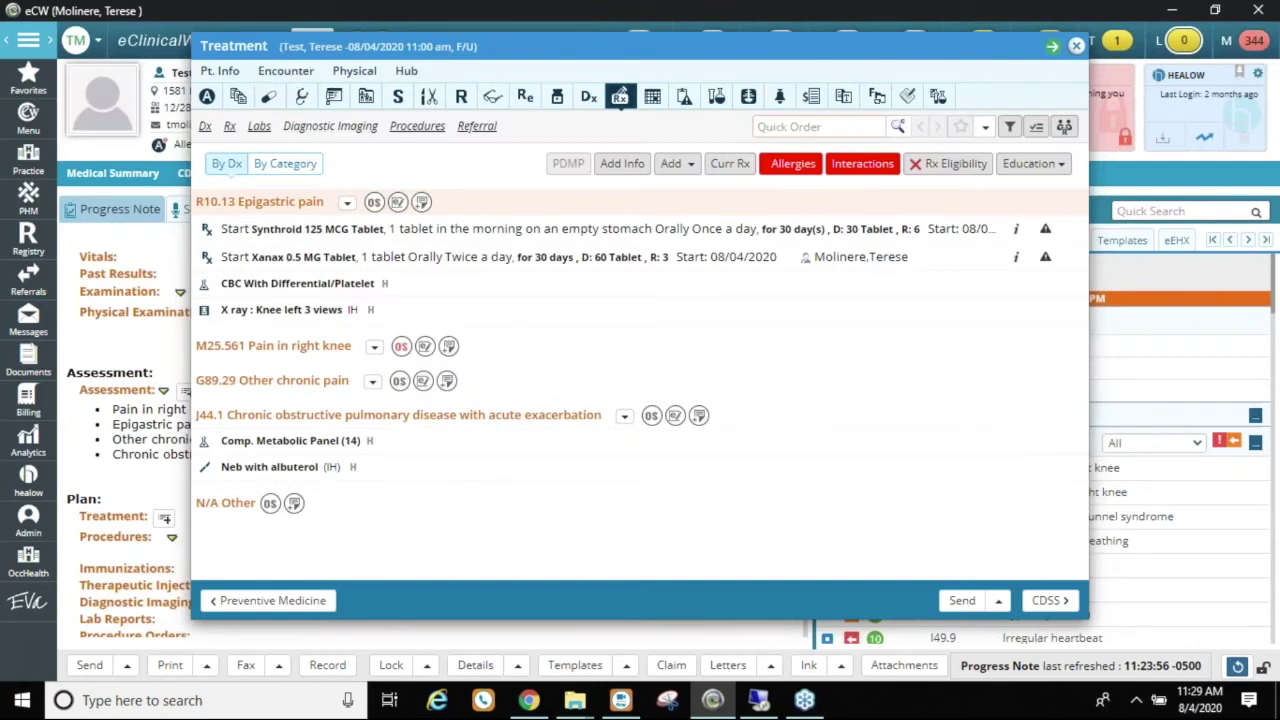
left_click(229, 128)
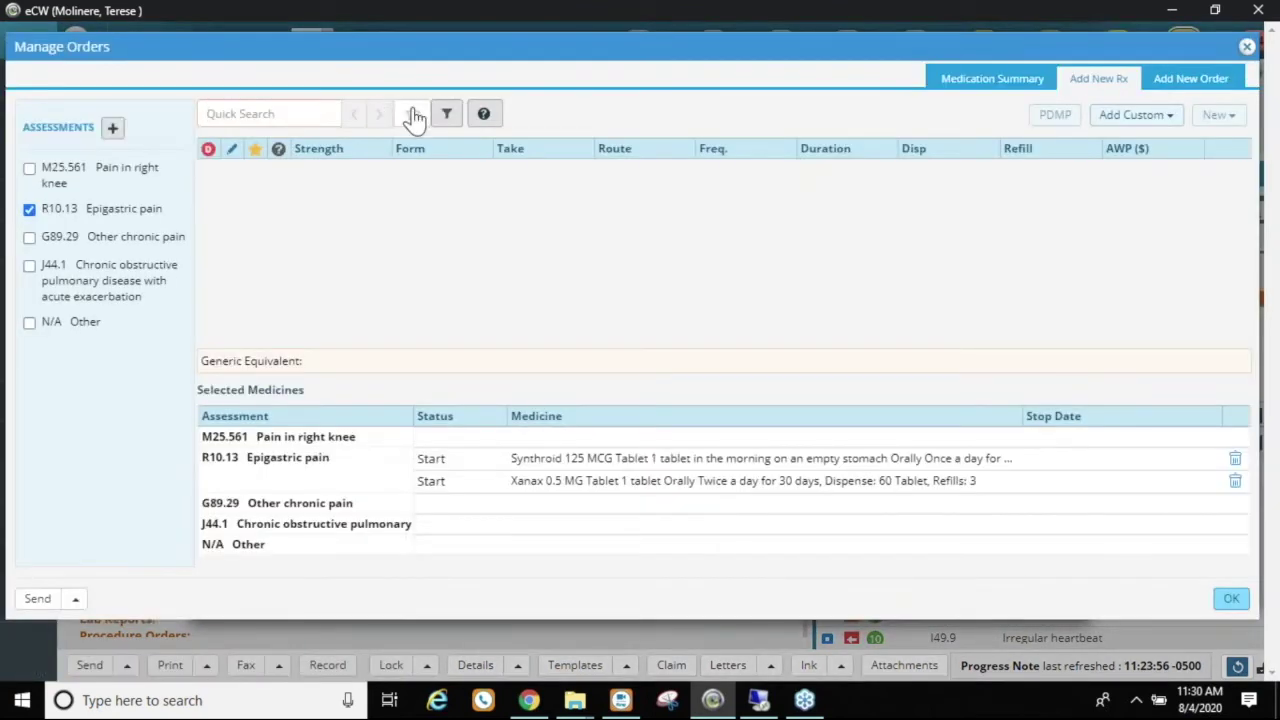
left_click(413, 116)
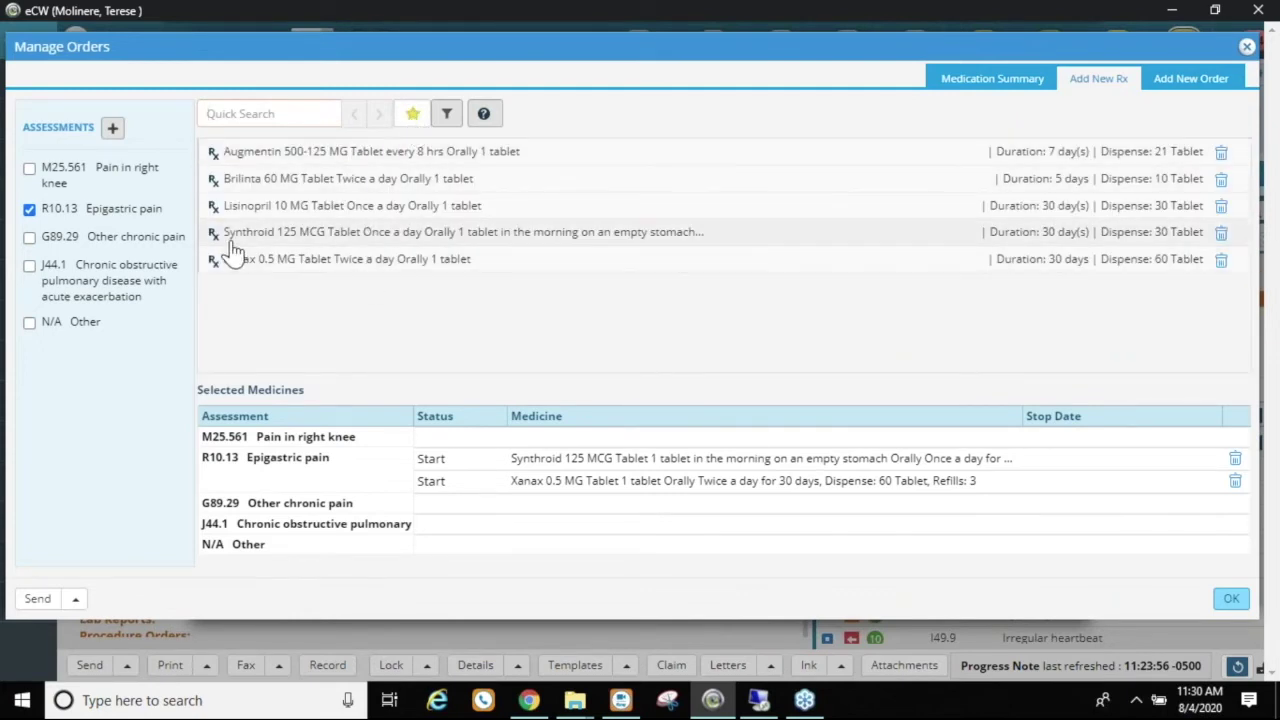
left_click(413, 118)
Finish the medication orders and dismiss the Drug Interaction review
left_click(273, 114)
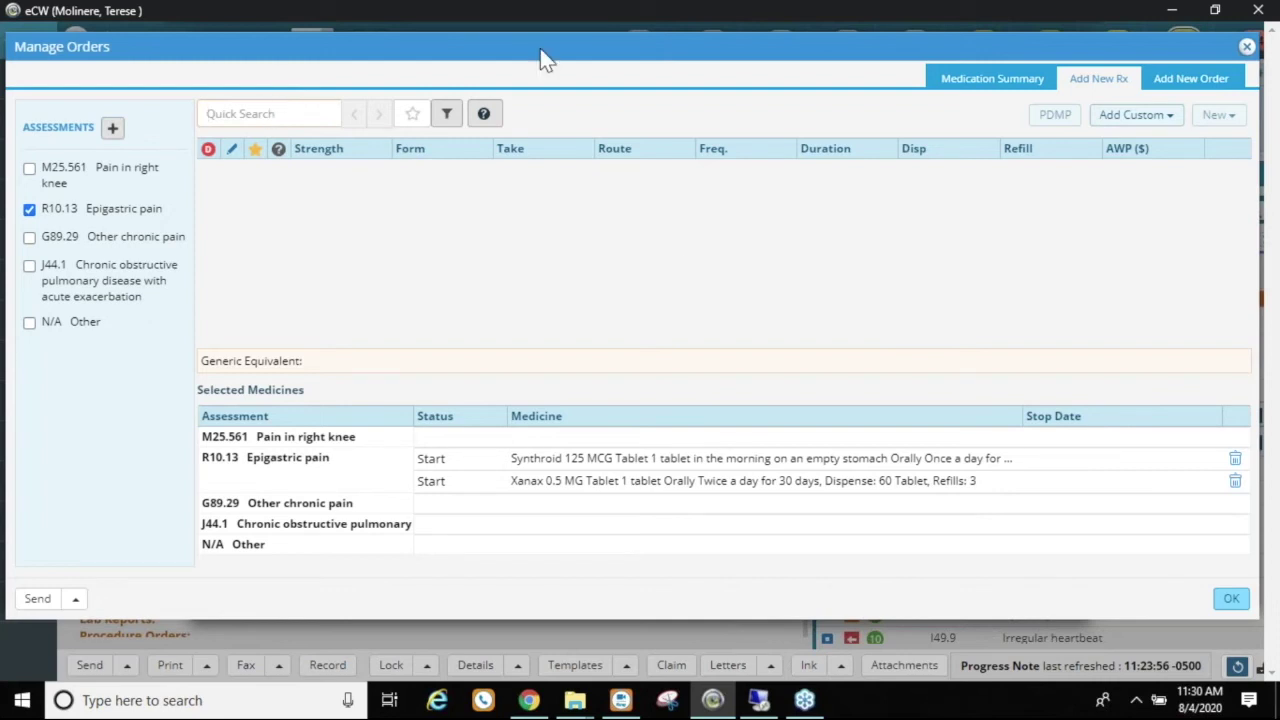
left_click(1237, 603)
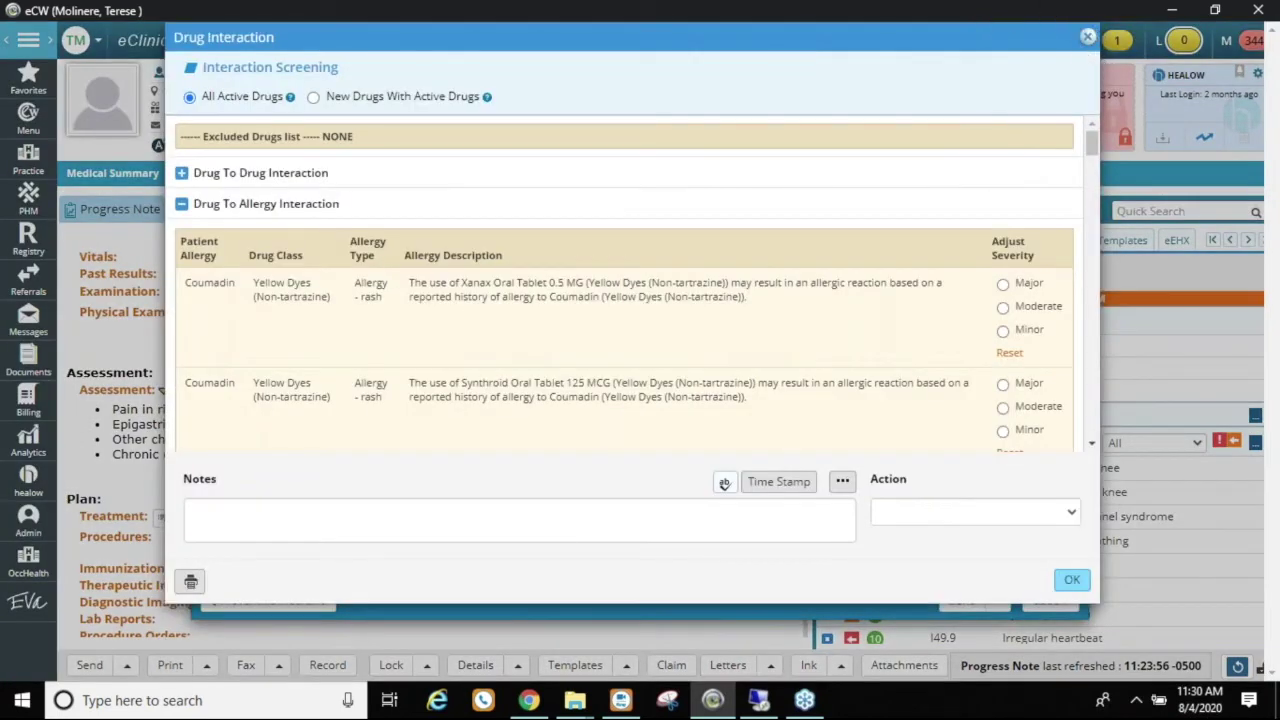
left_click(1087, 40)
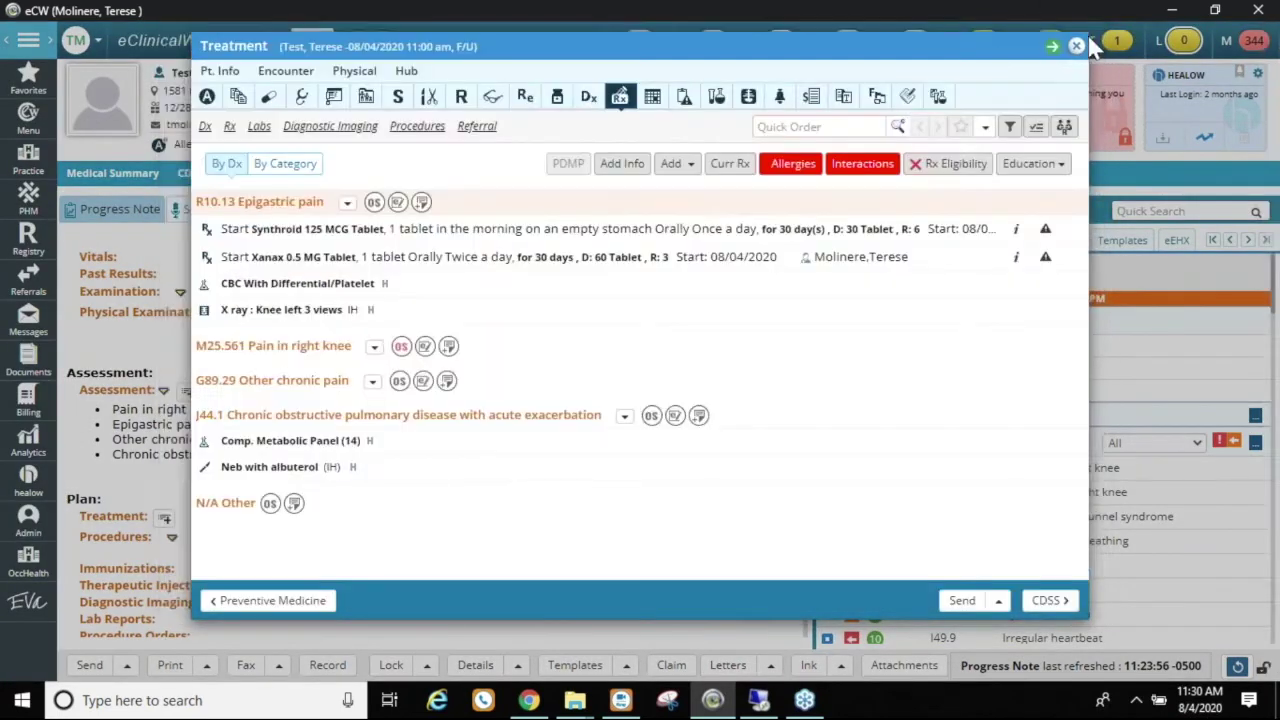
Close the Treatment window and switch the progress note to its Orders view
left_click(1076, 47)
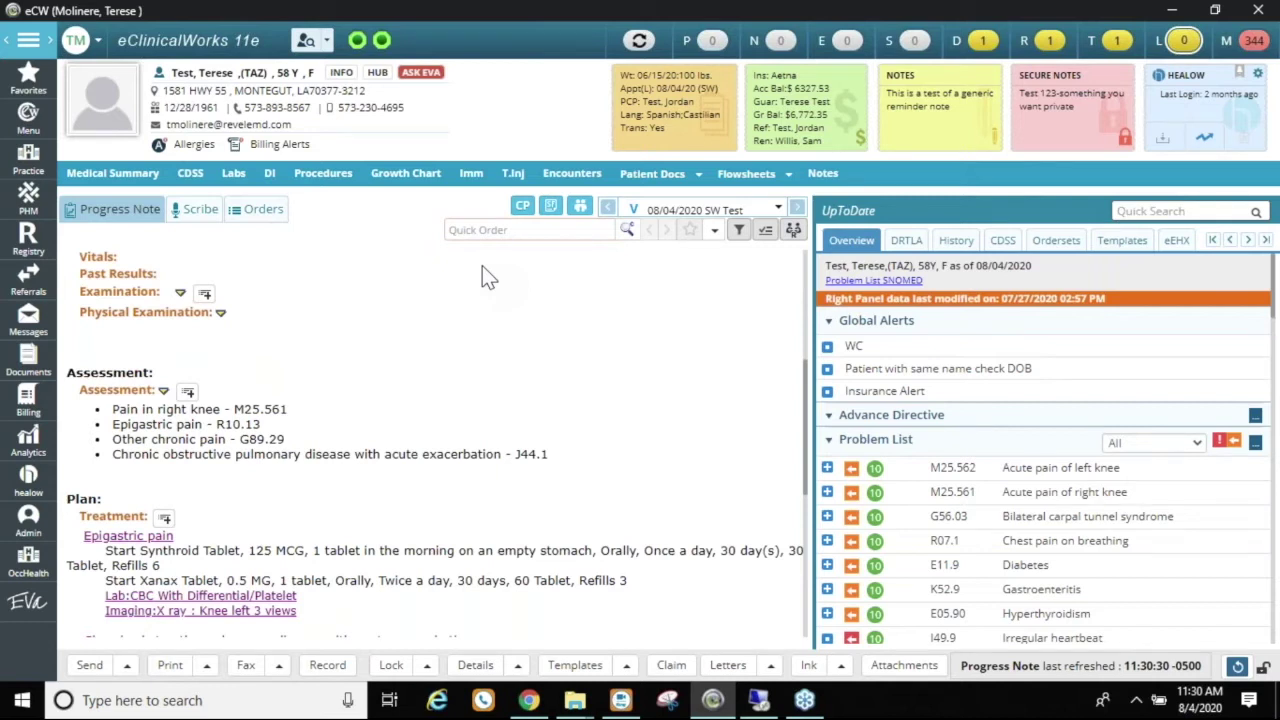
left_click(263, 214)
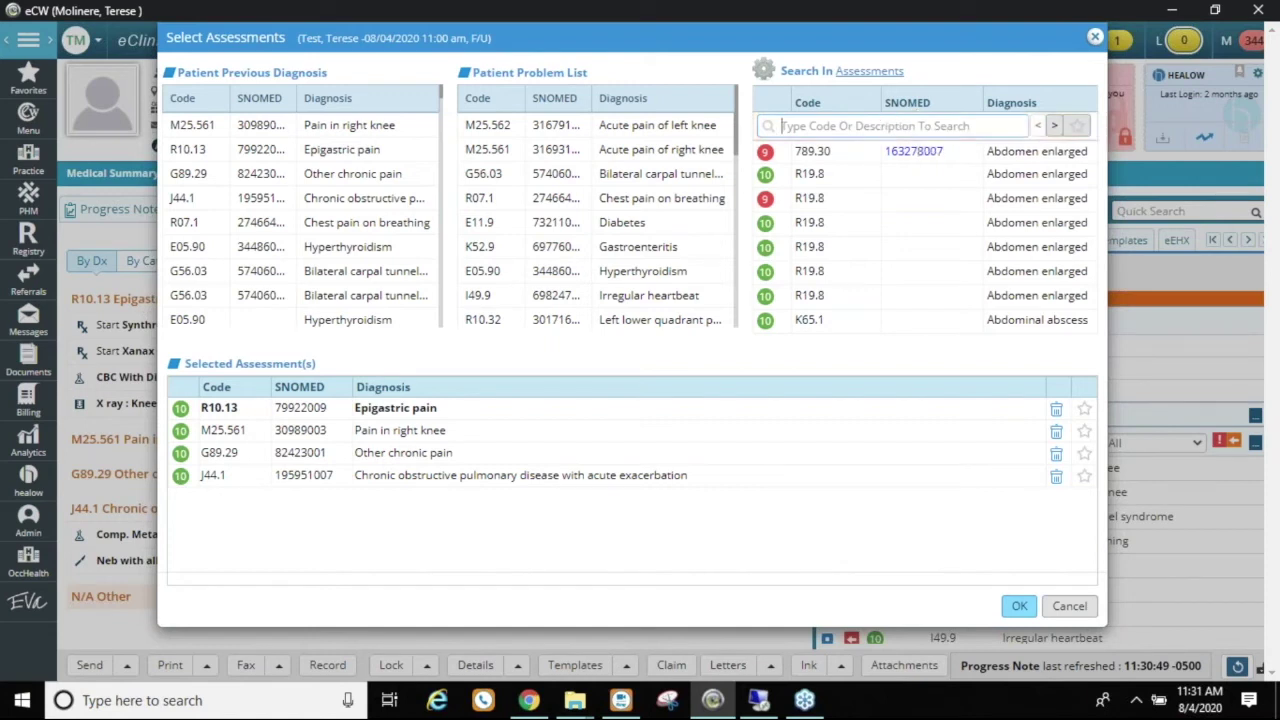
Search 'sore', add J02.9 Sore throat as a fifth assessment, and open Manage Orders
type("sore")
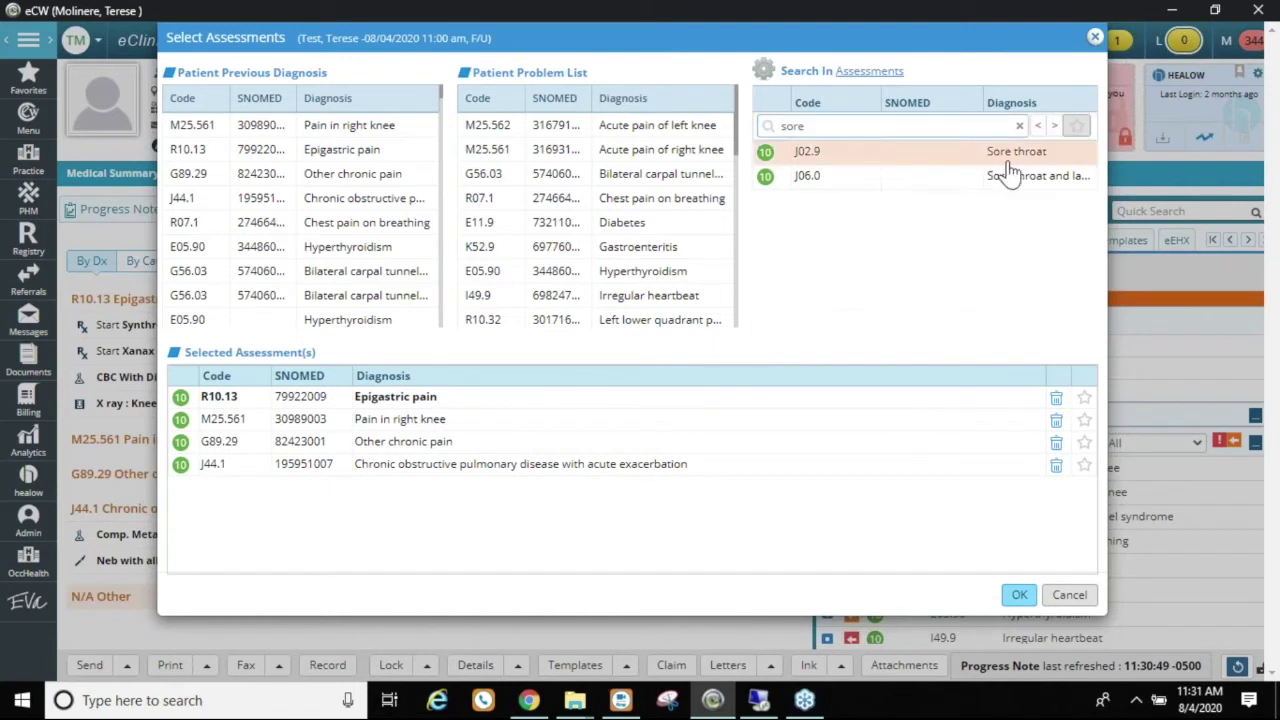
left_click(1007, 155)
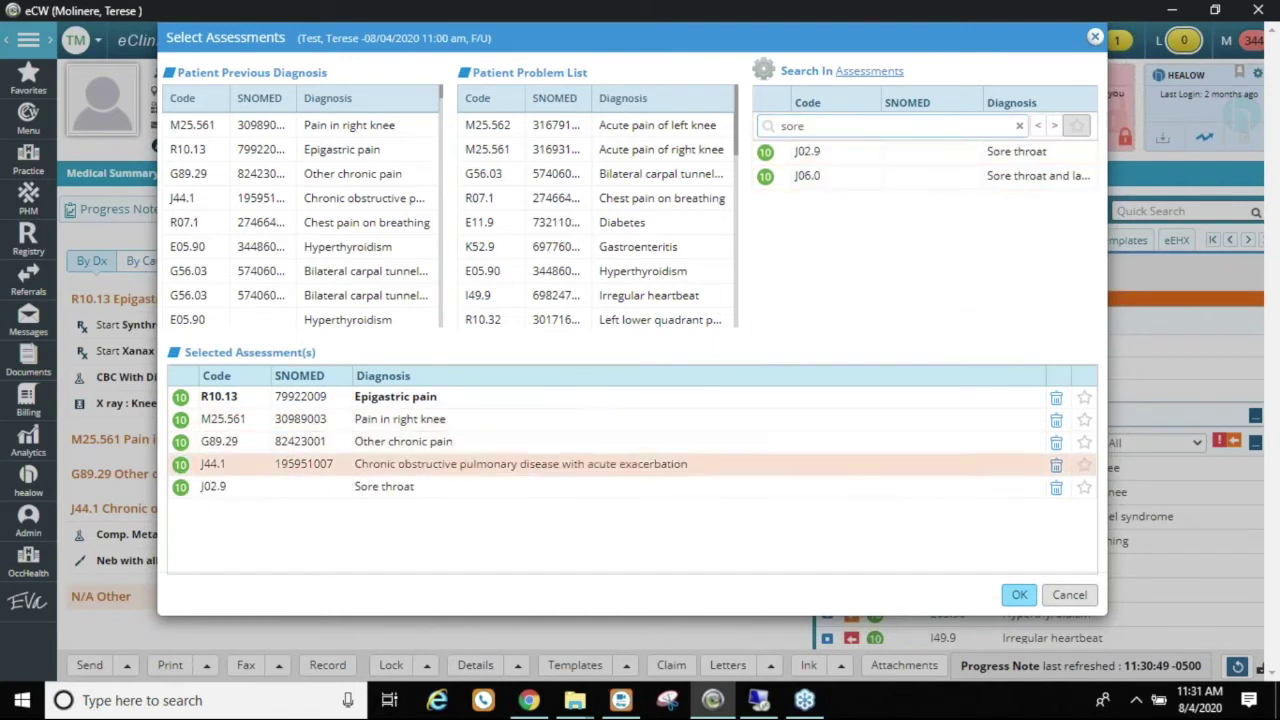
left_click(1018, 596)
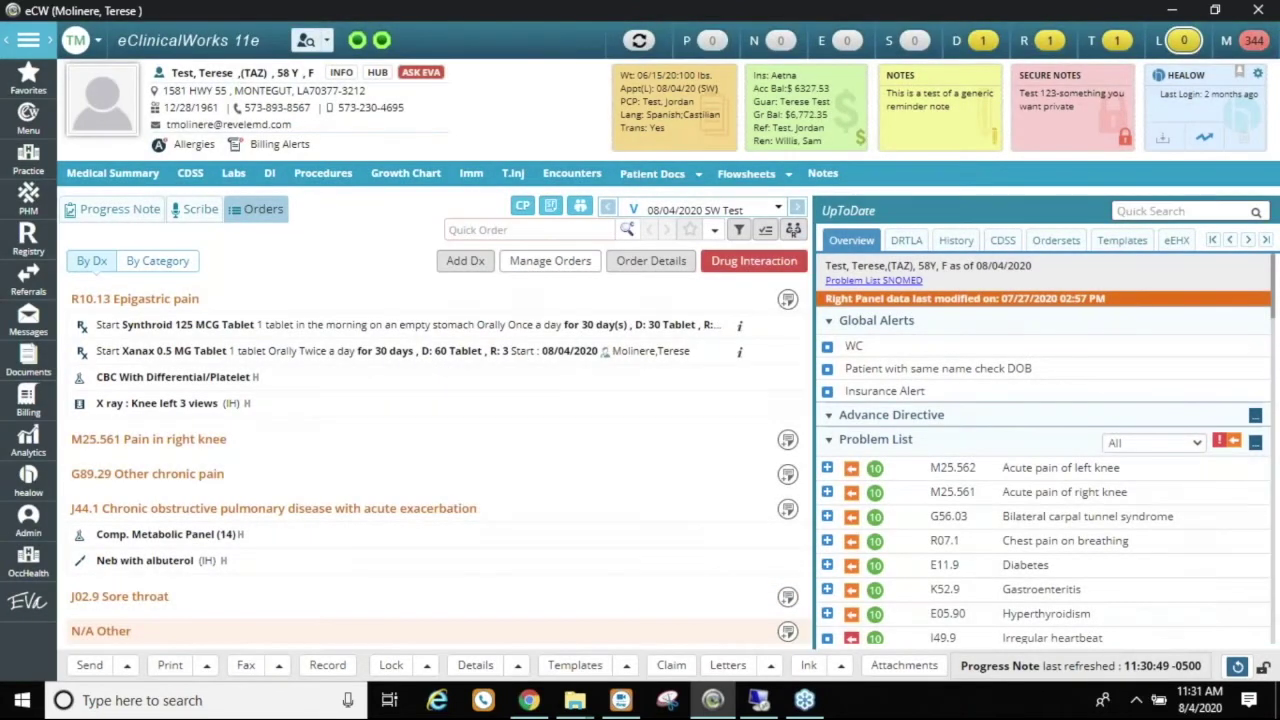
left_click(550, 260)
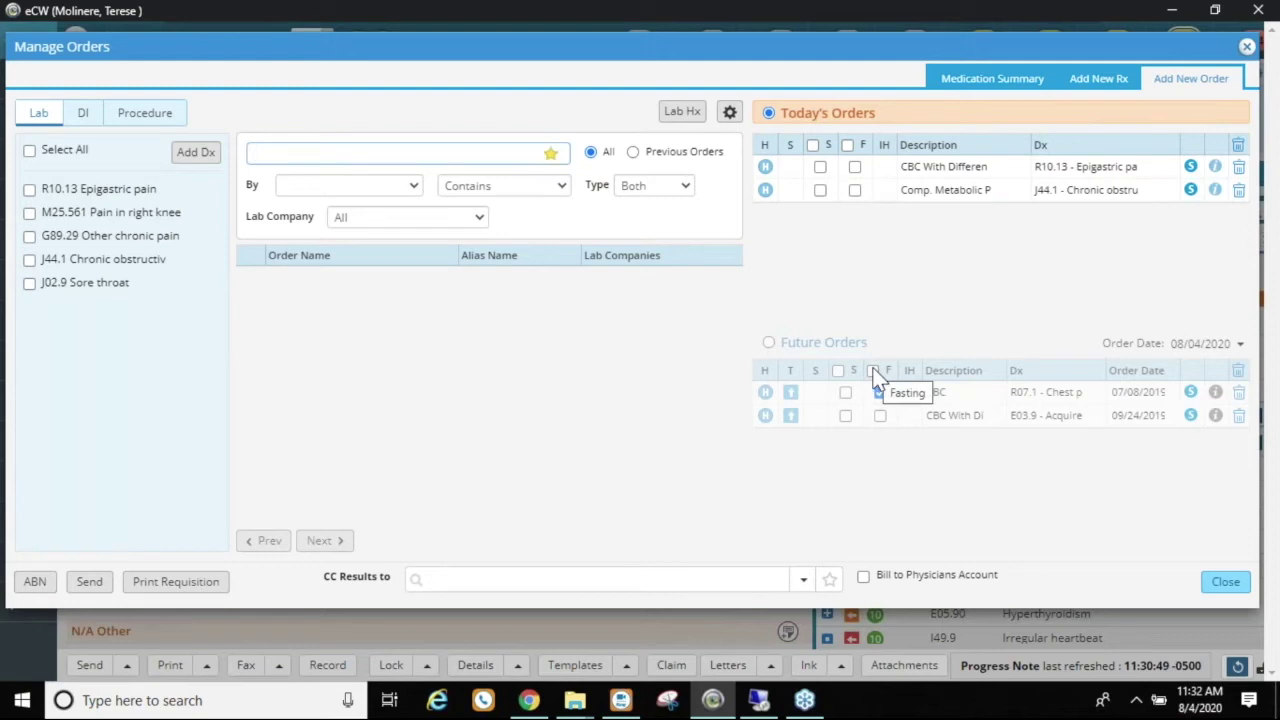
Review today's Lab, DI and Procedure orders with their diagnoses, then close Manage Orders
left_click(1228, 585)
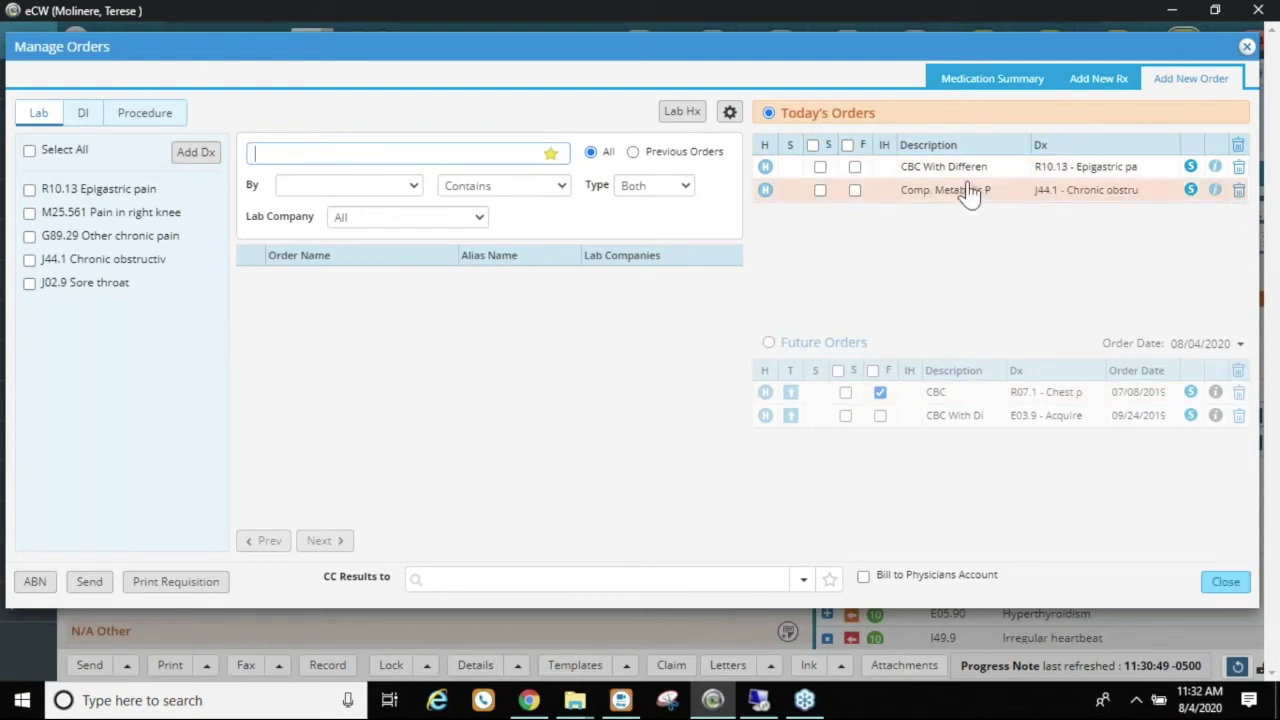
left_click(89, 111)
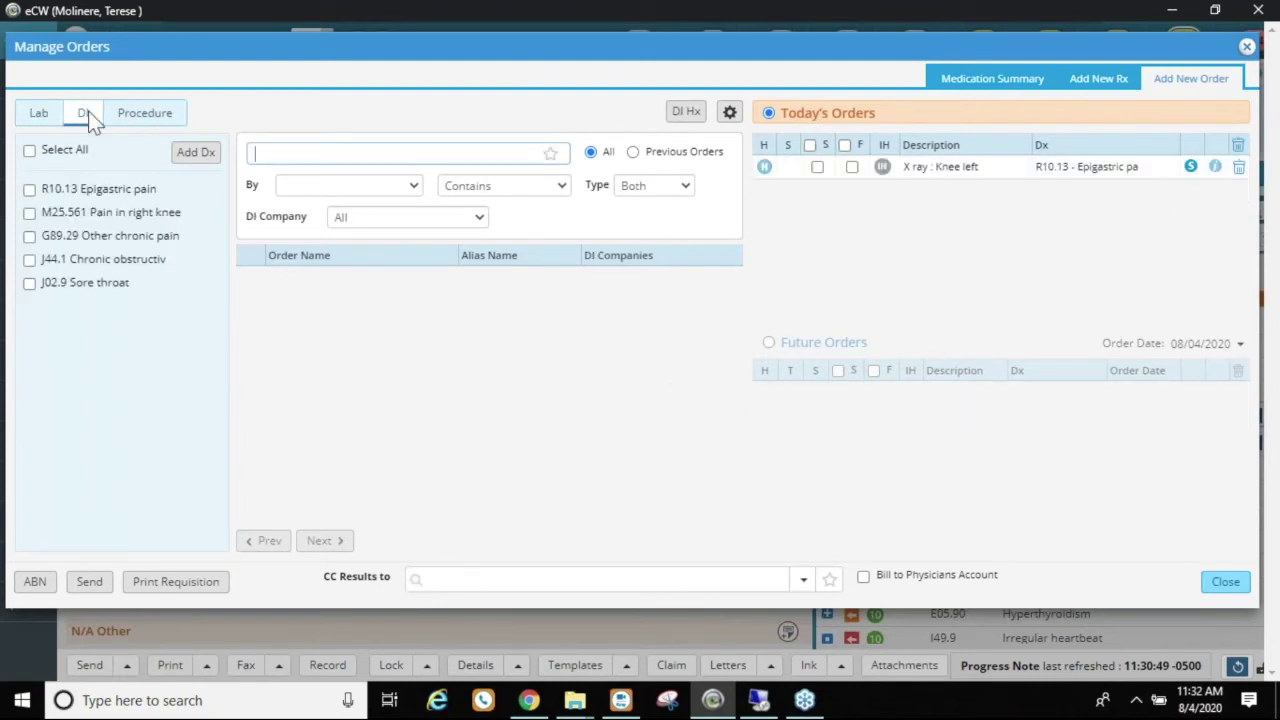
left_click(148, 113)
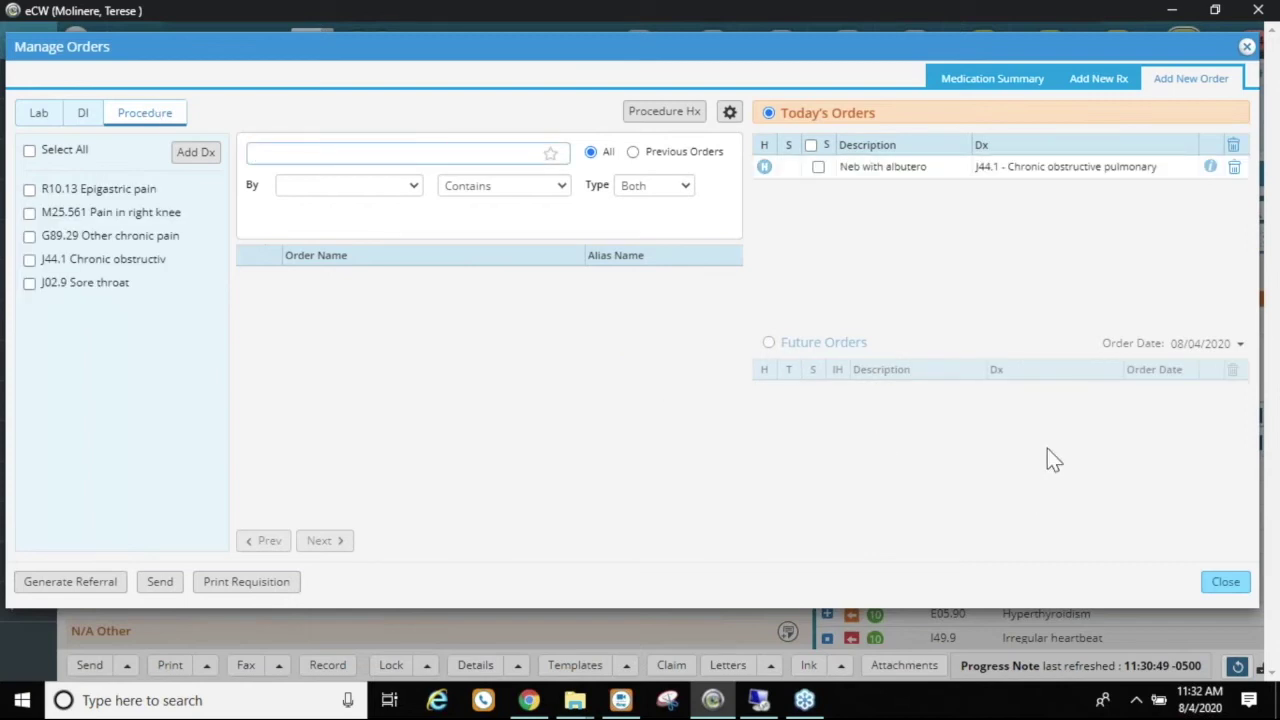
left_click(1228, 584)
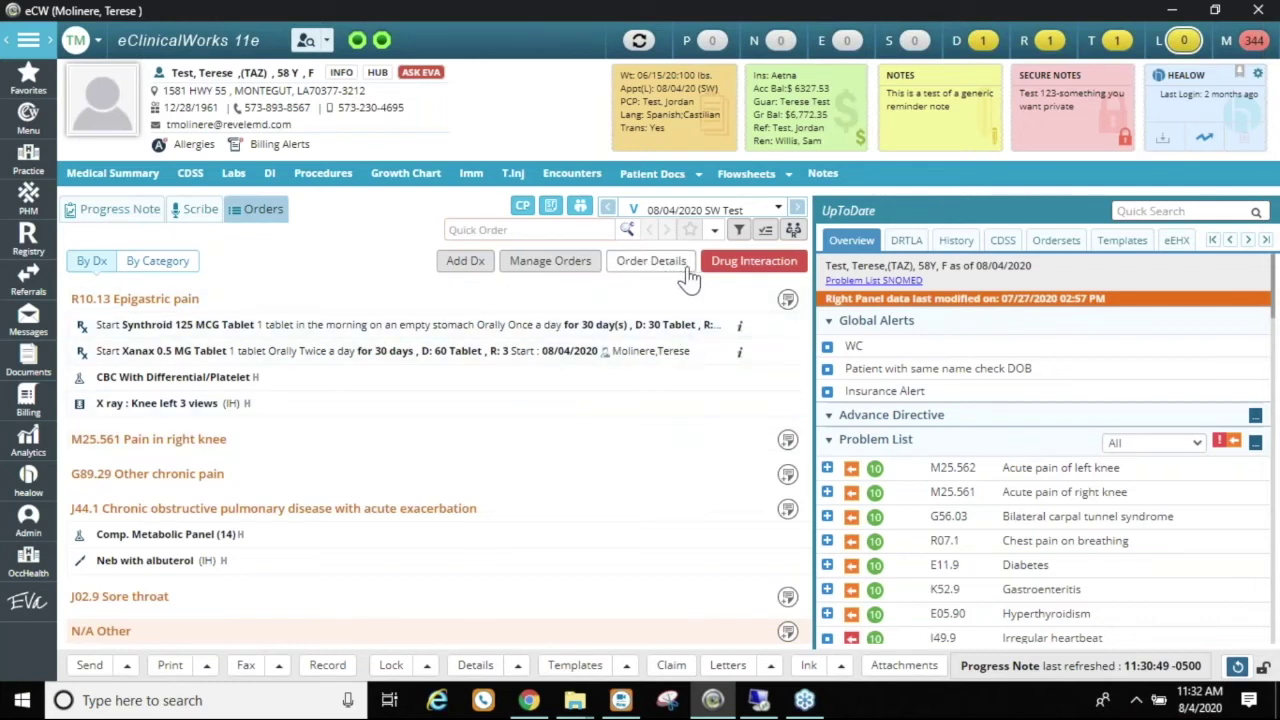
Show the Order Details dialog listing each order's CPT codes and linked ICD diagnoses
left_click(648, 264)
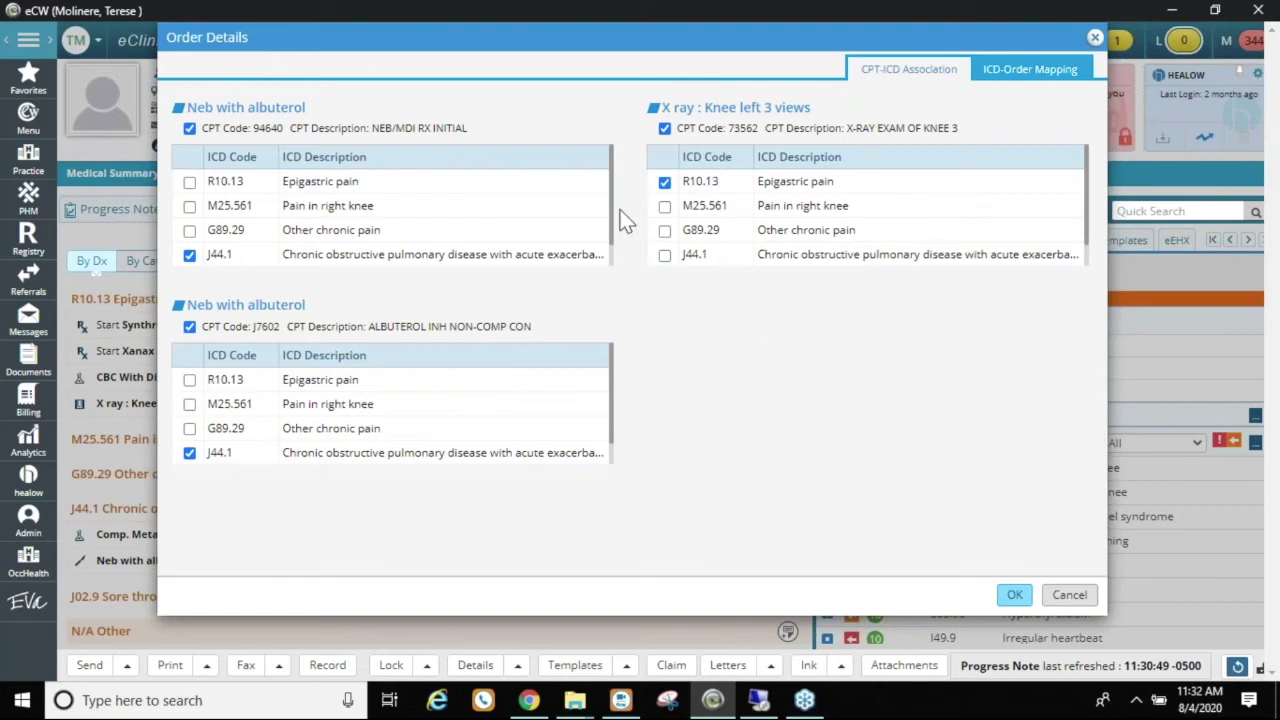
In the ICD-Order Mapping grid, link Synthroid to G89.29 Other chronic pain and Xanax to J02.9 Sore throat, then save
left_click(1040, 75)
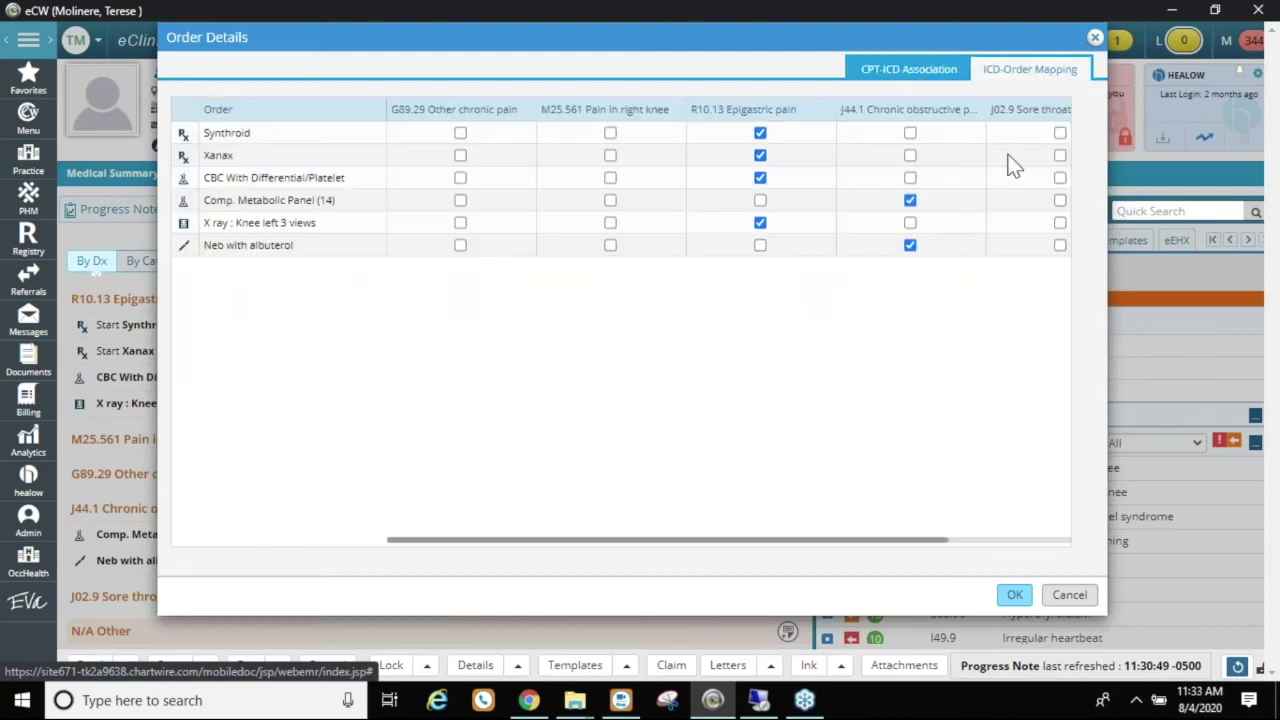
left_click_drag(790, 541, 743, 541)
left_click_drag(820, 546, 726, 556)
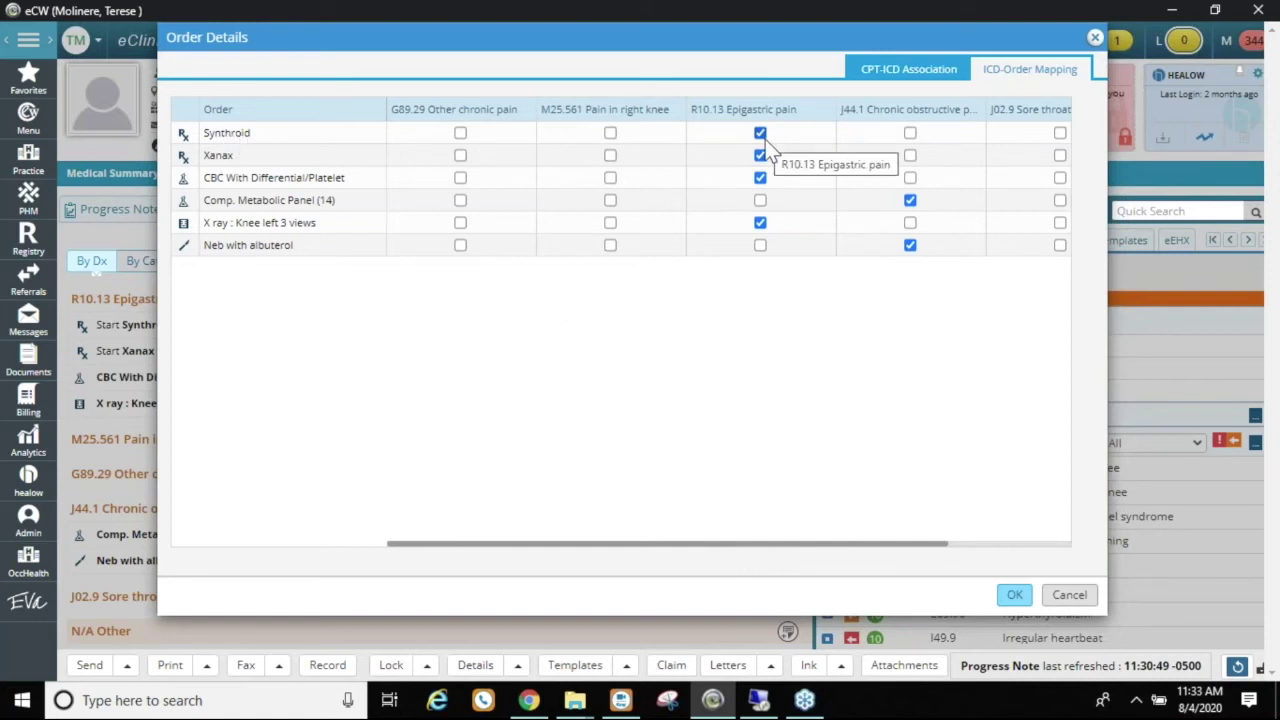
left_click(460, 133)
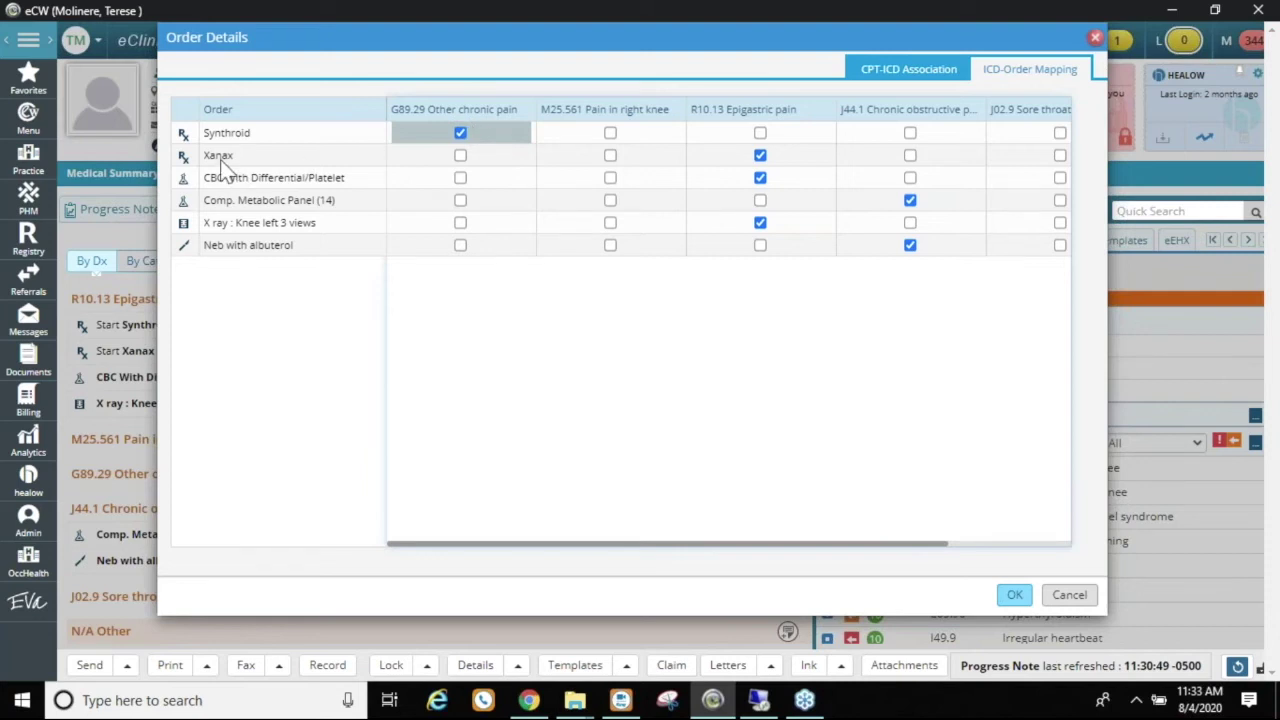
left_click(610, 156)
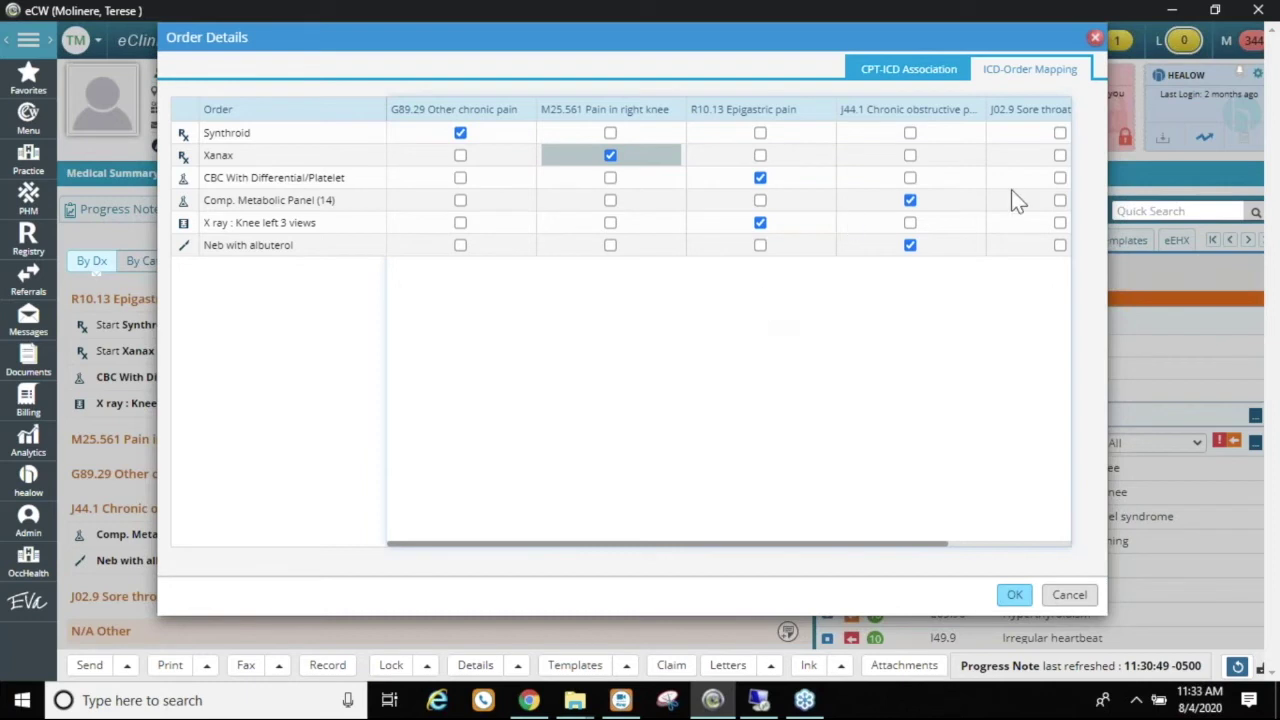
left_click(1060, 156)
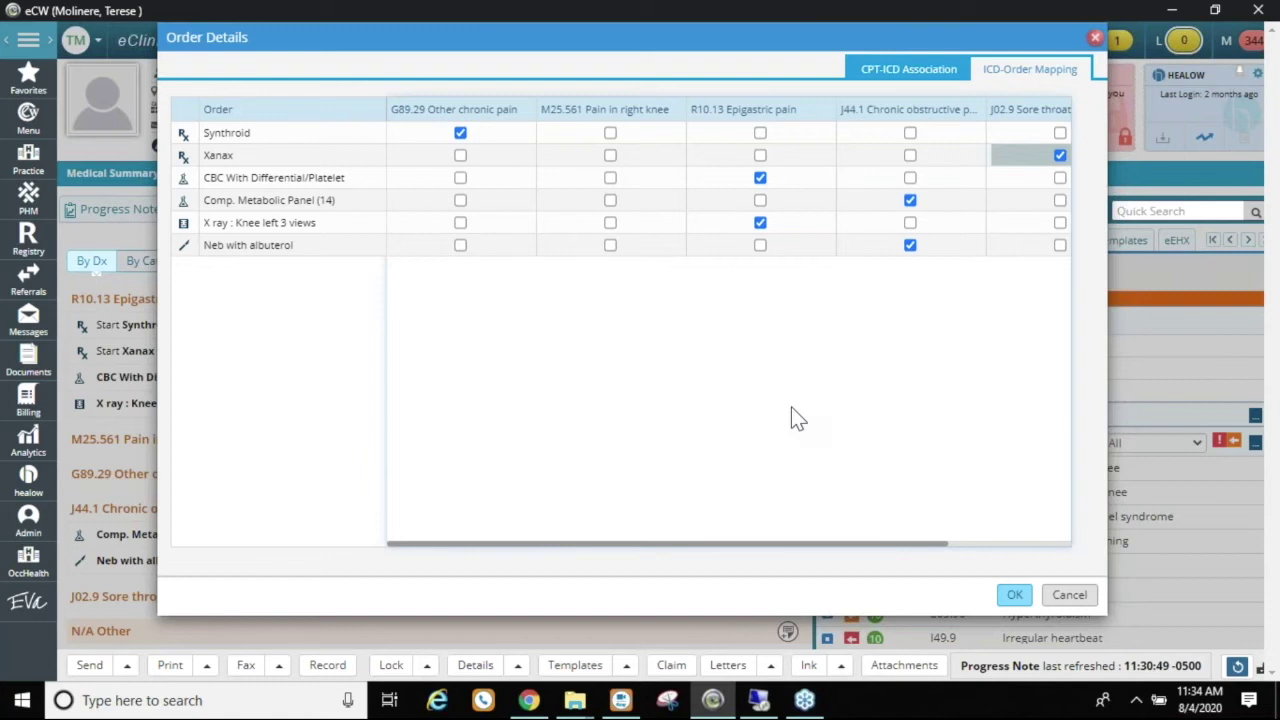
left_click(1014, 596)
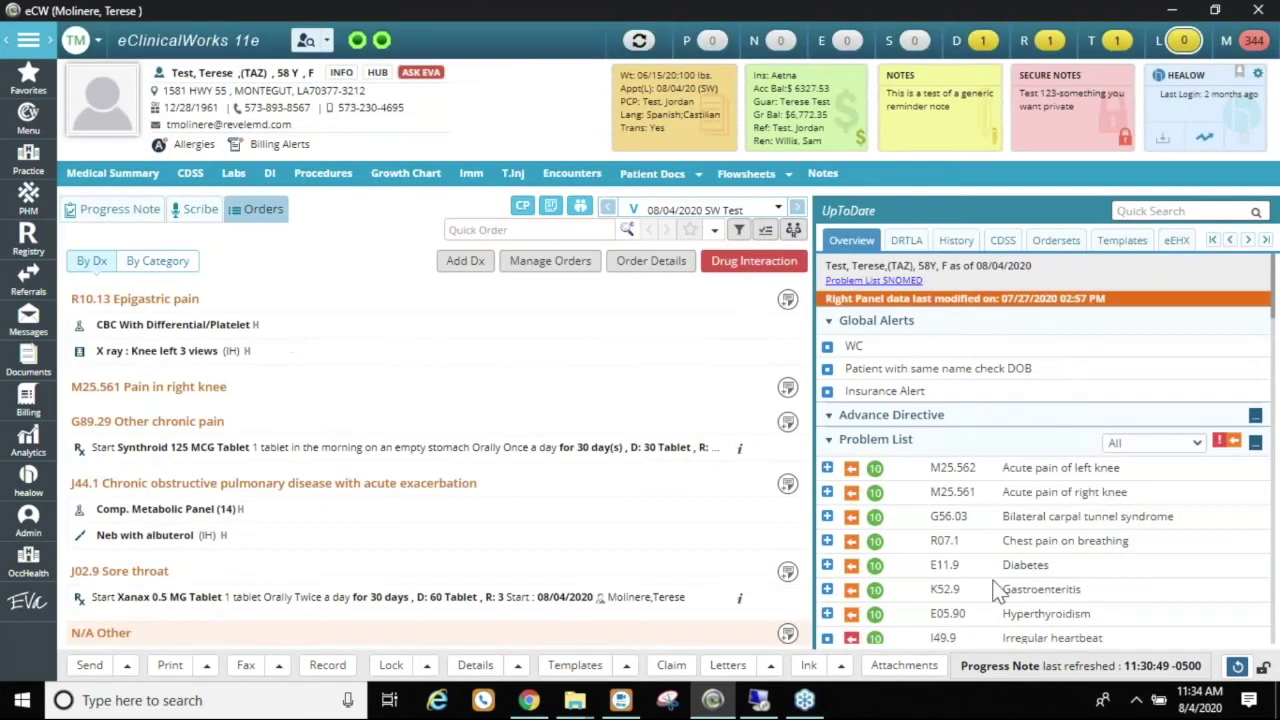
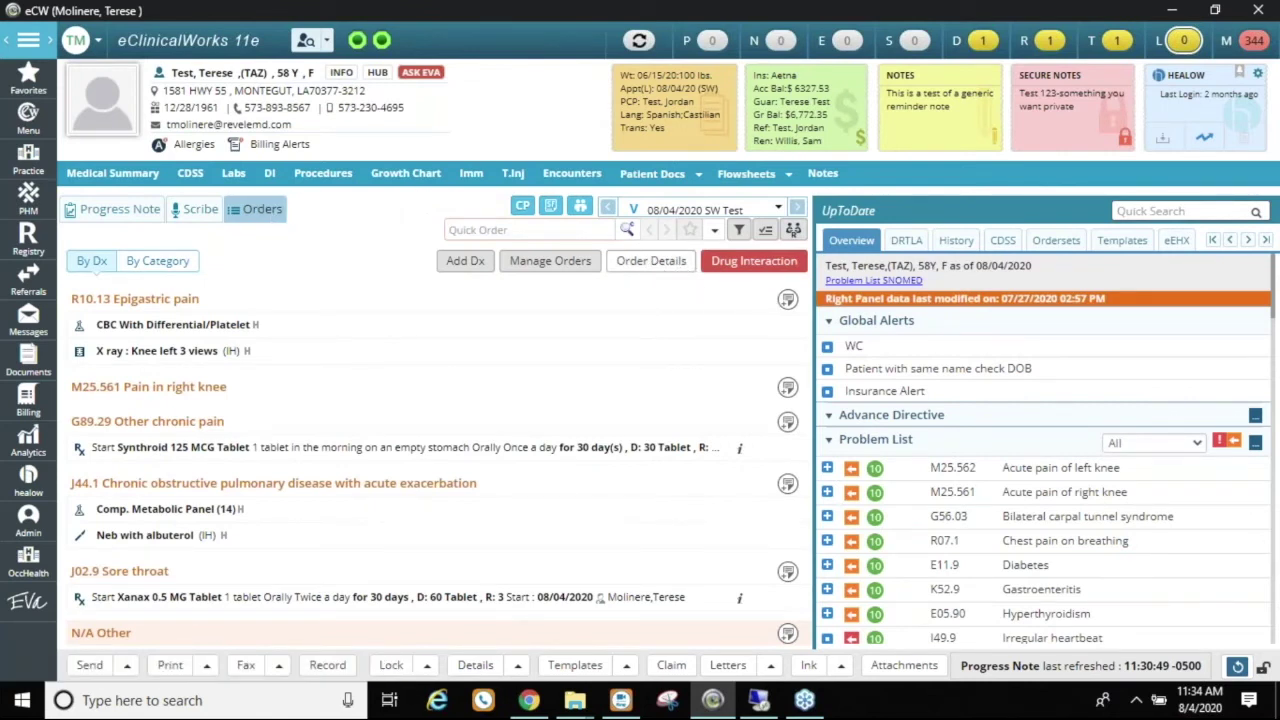
Leave Order Details without deleting the knee X-ray and return to the Progress Note
left_click(658, 264)
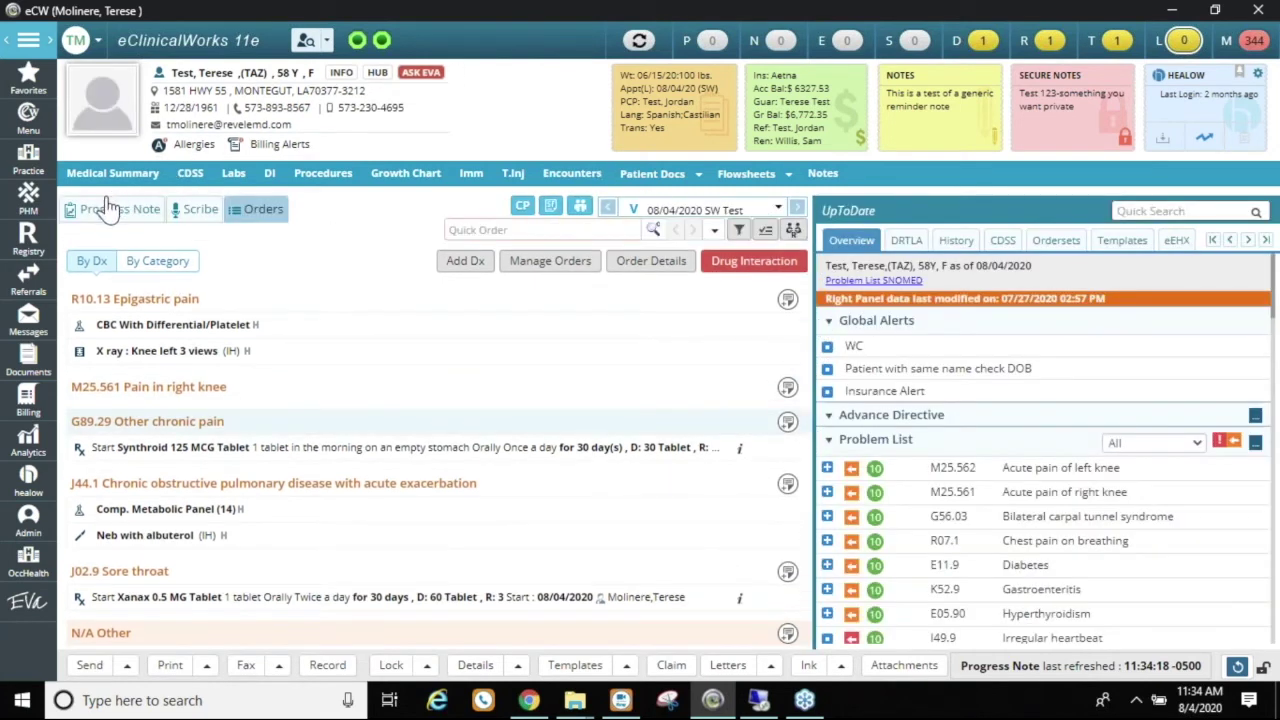
key("Delete")
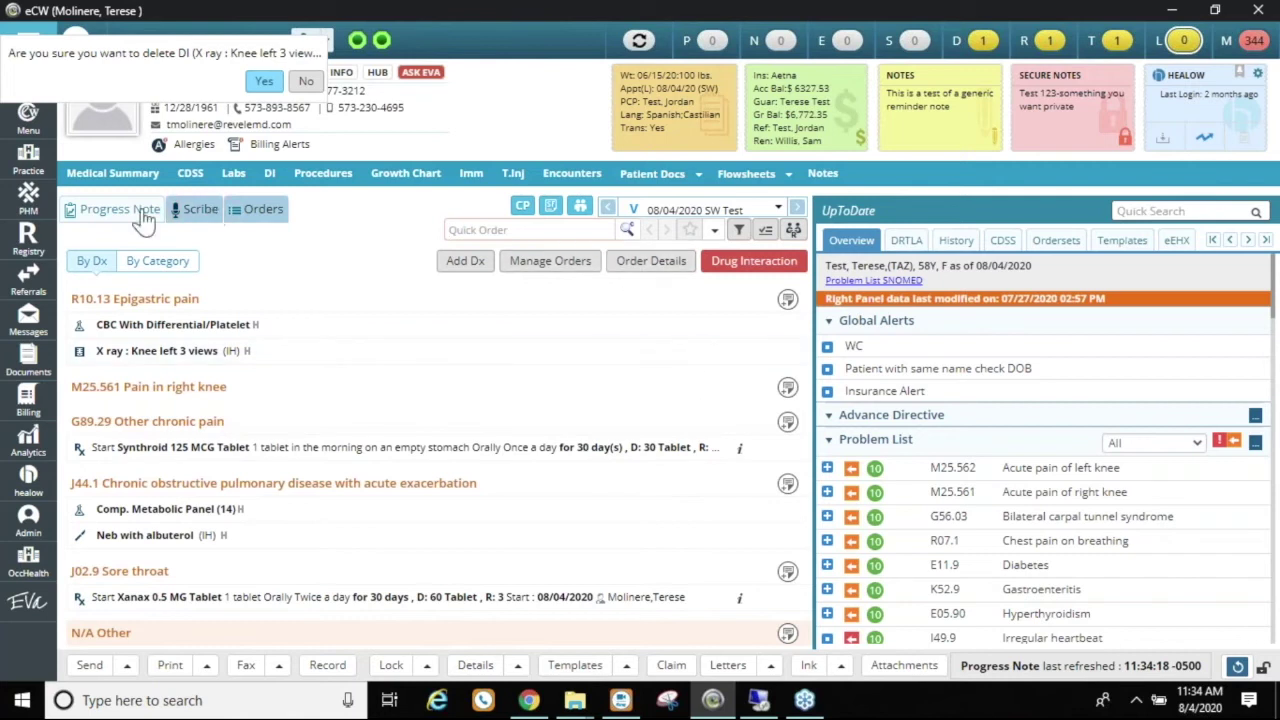
left_click(112, 210)
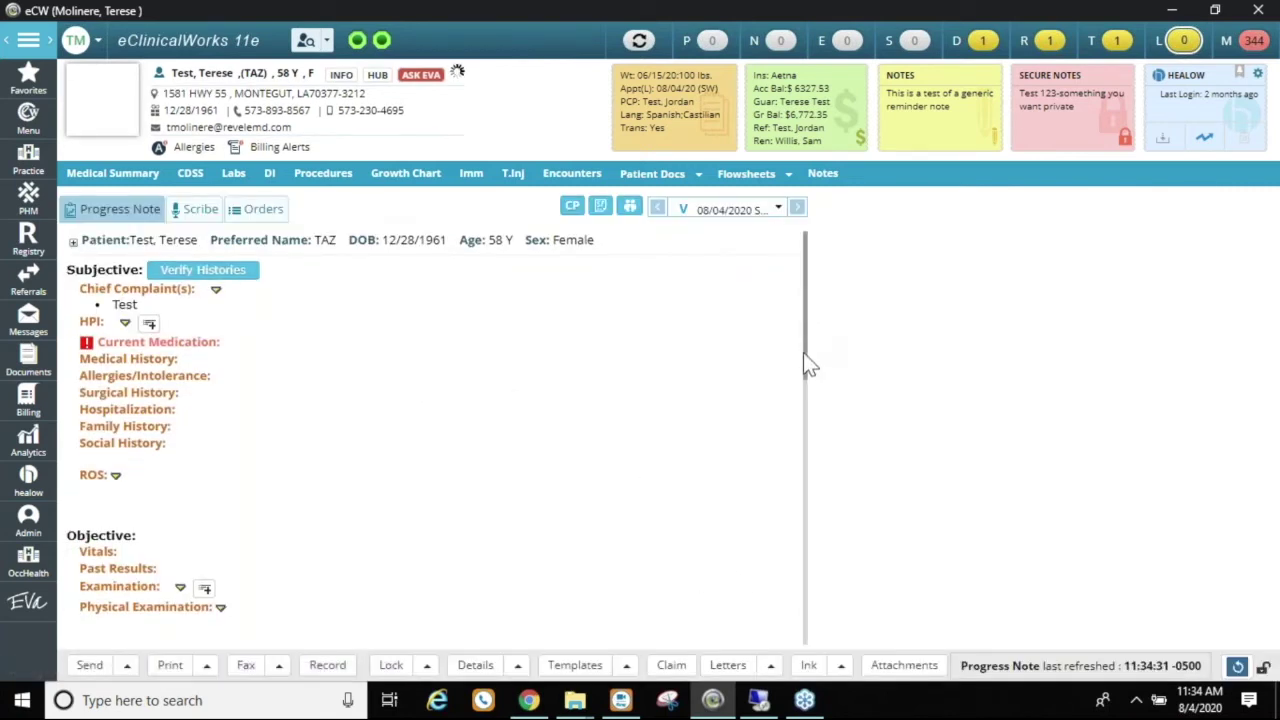
Scroll down to Plan and open the Epigastric pain treatment plan
scroll(806, 366, "down", 5)
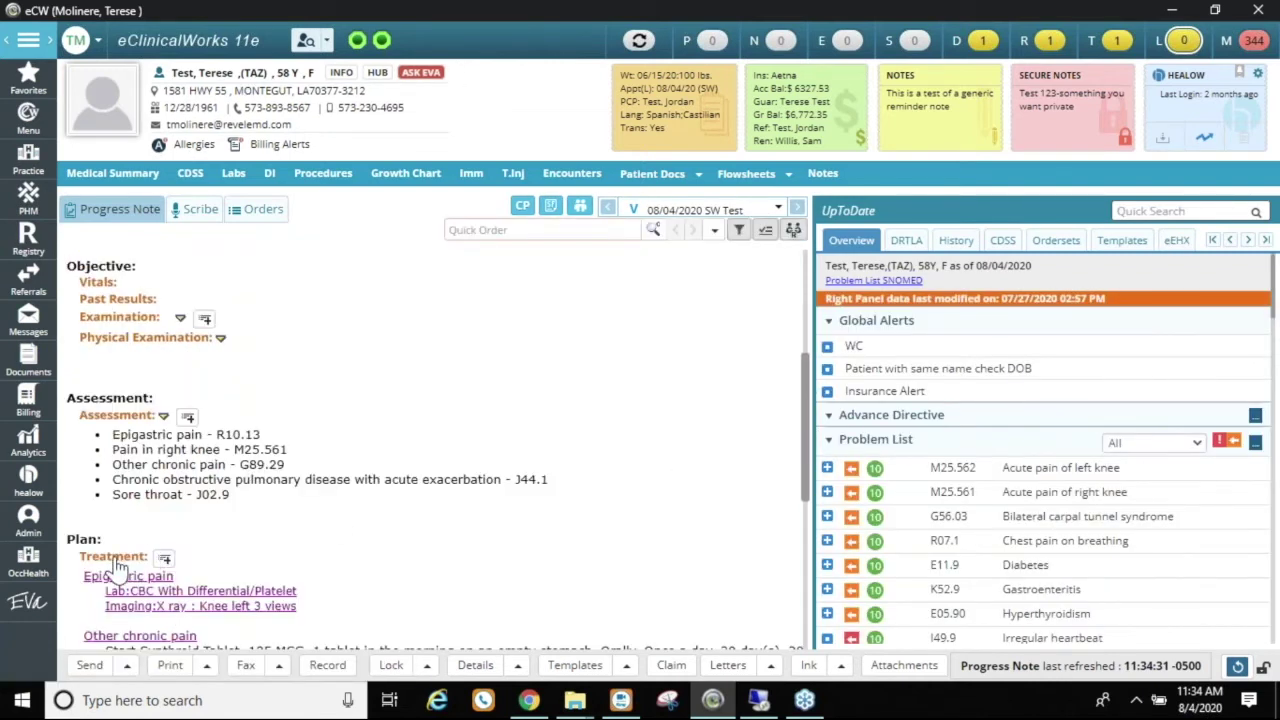
scroll(112, 570, "down", 1)
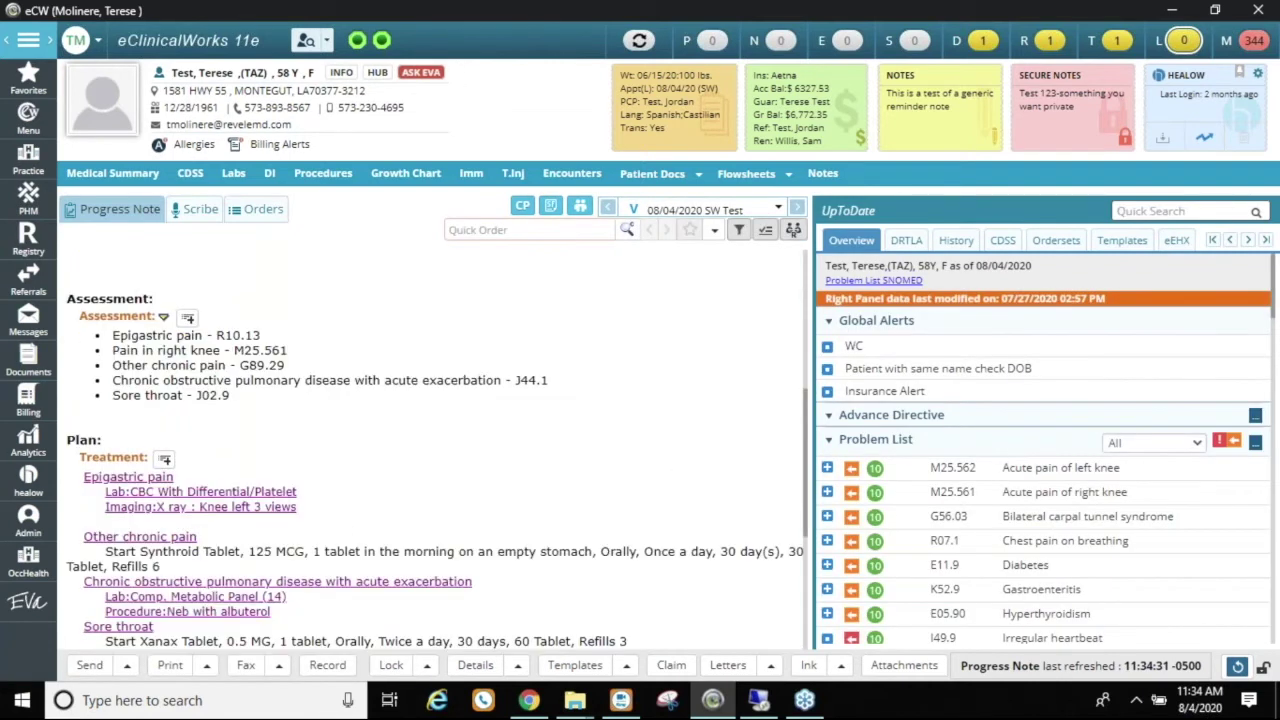
left_click(128, 476)
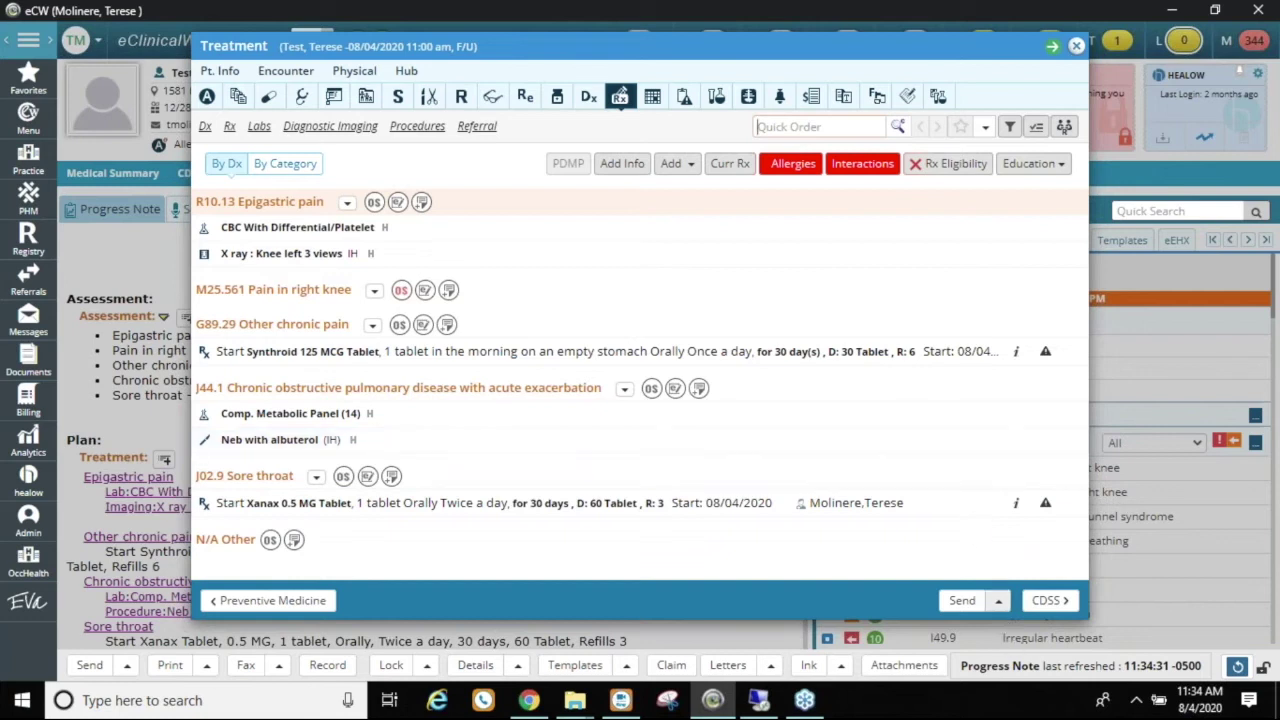
Review the ICD-Order Mapping under Order Details, cancel it, and close the Treatment window
left_click(998, 600)
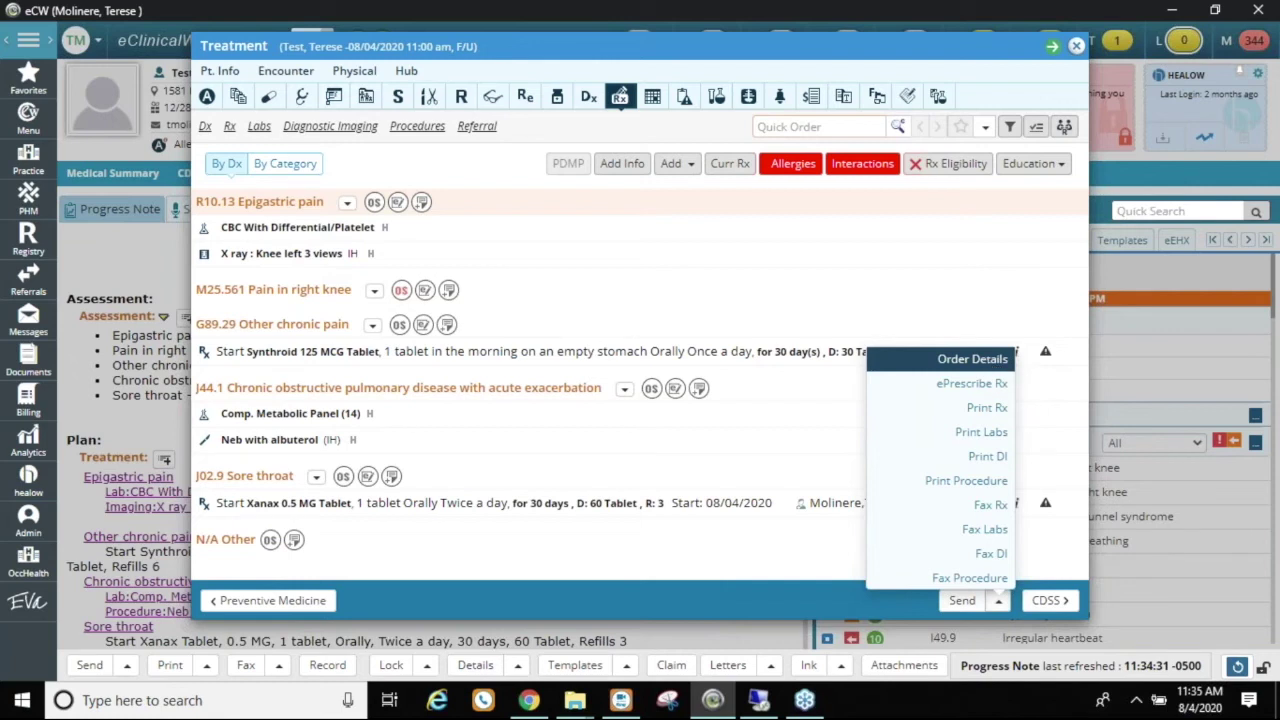
left_click(972, 358)
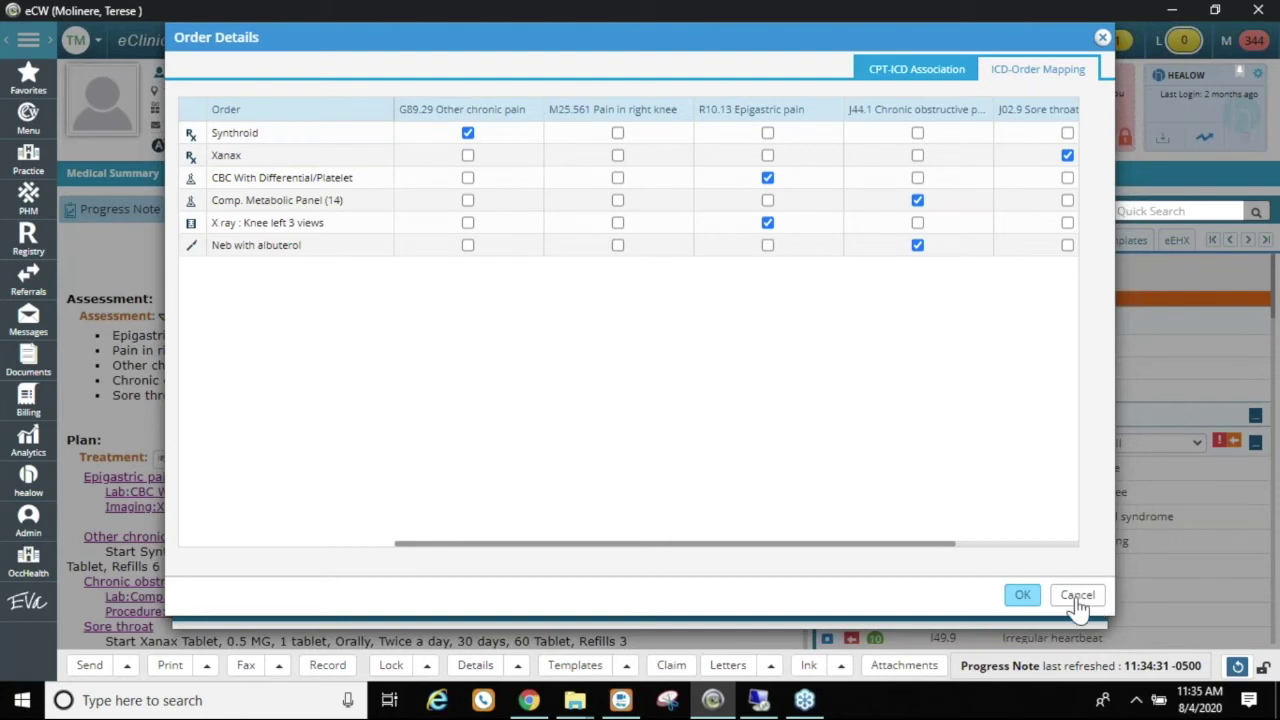
left_click(1090, 600)
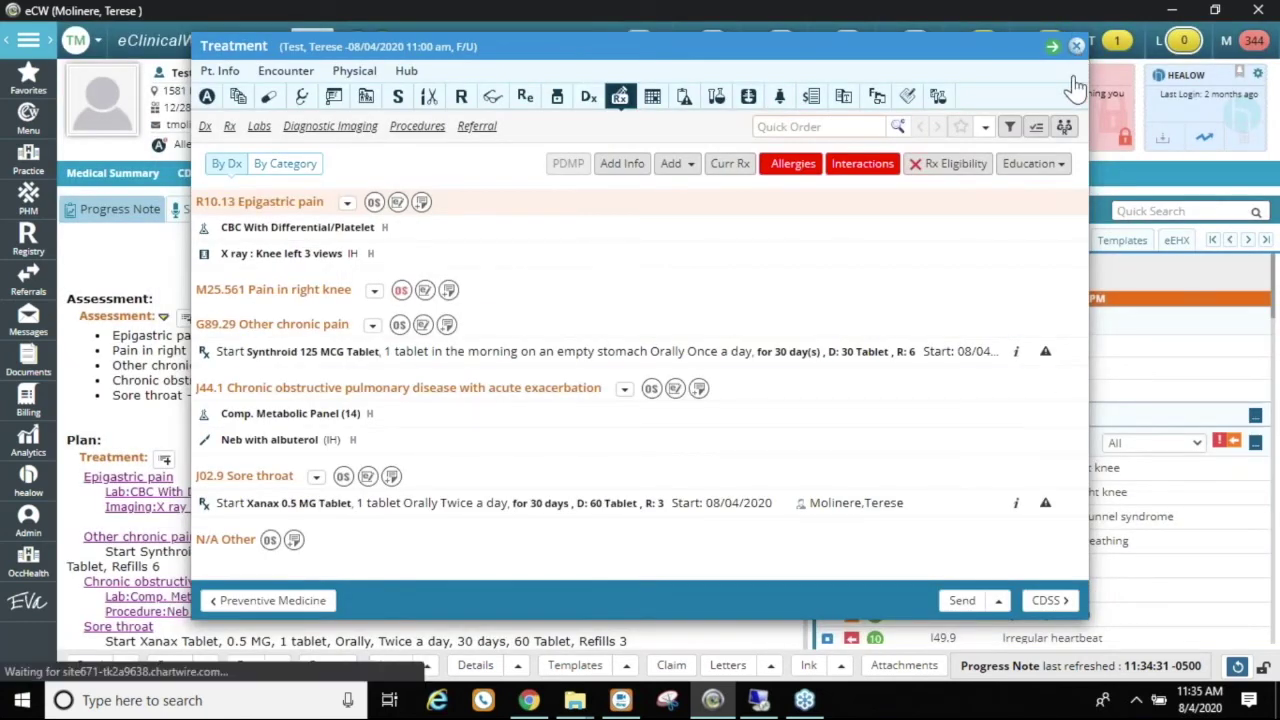
left_click(1077, 50)
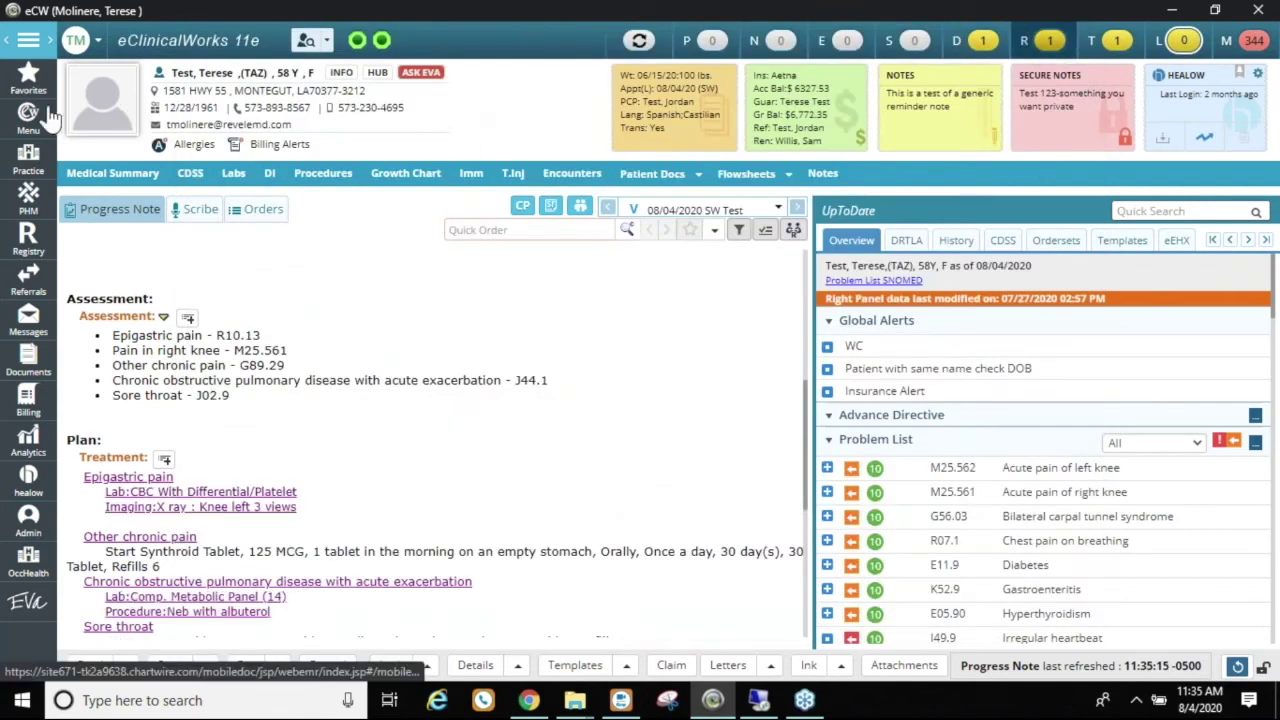
Browse the Practice, Menu and Favorites function lists in the left sidebar
left_click(28, 168)
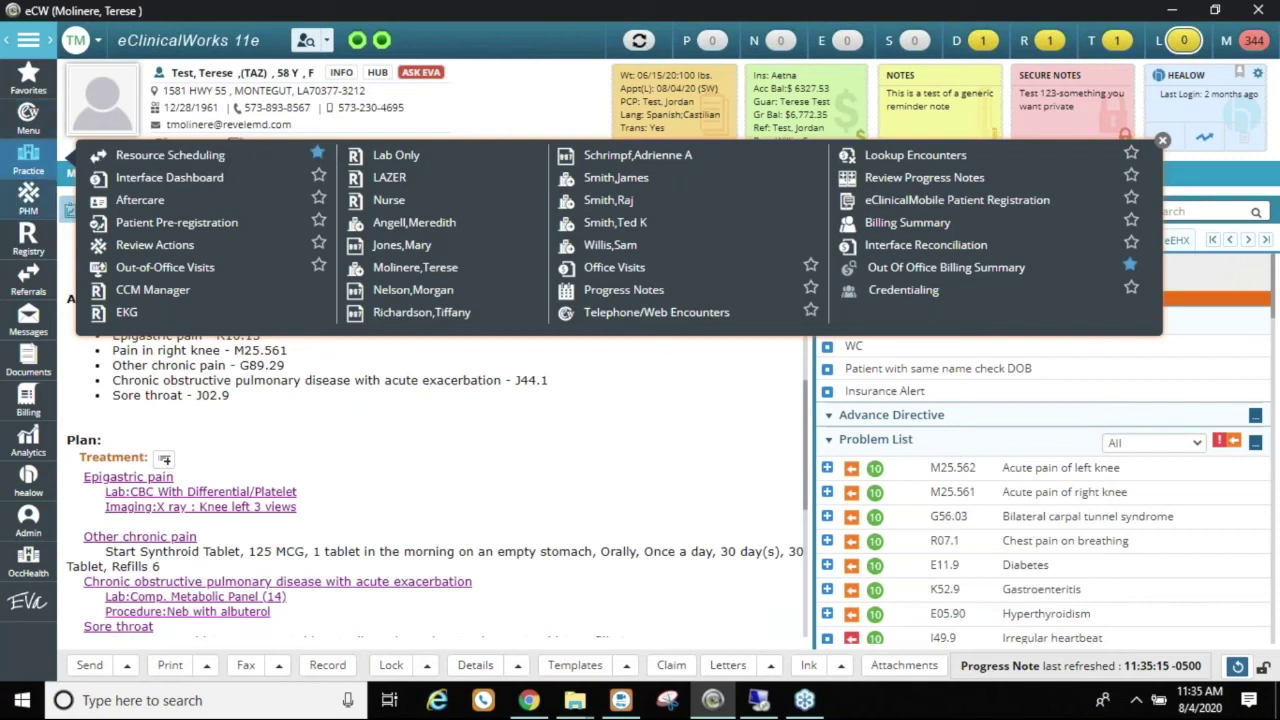
left_click(24, 124)
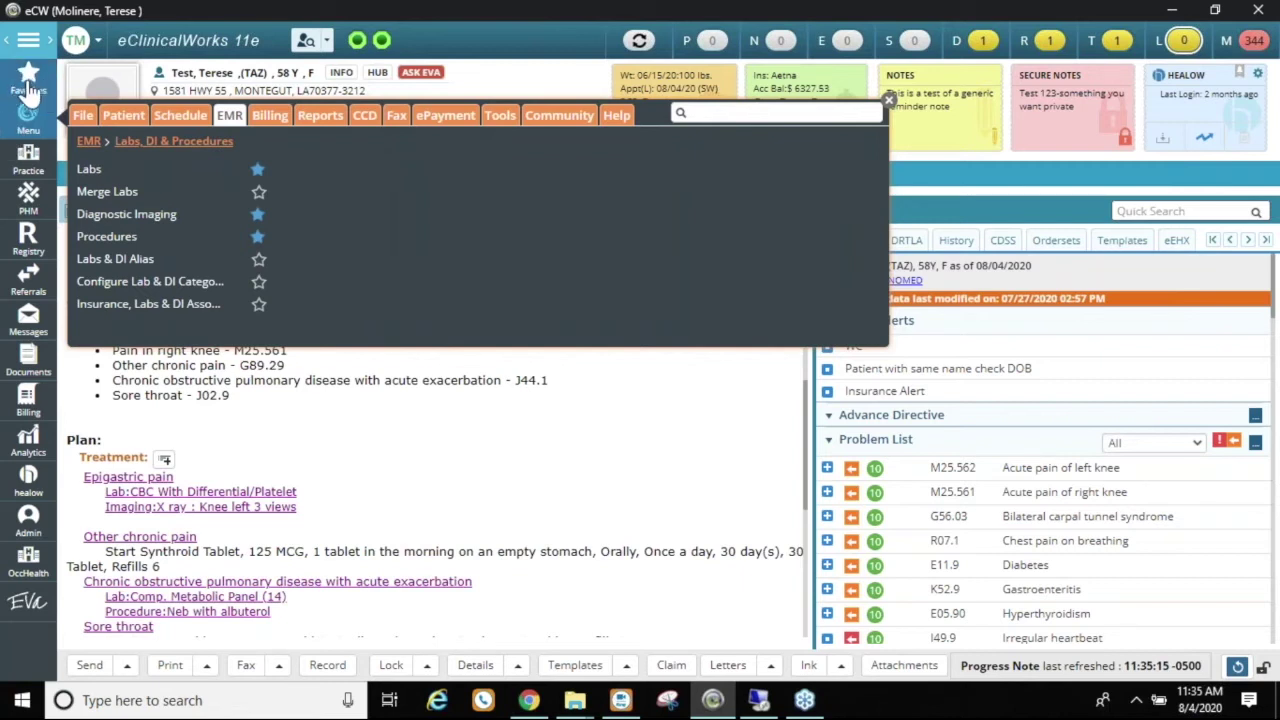
left_click(28, 90)
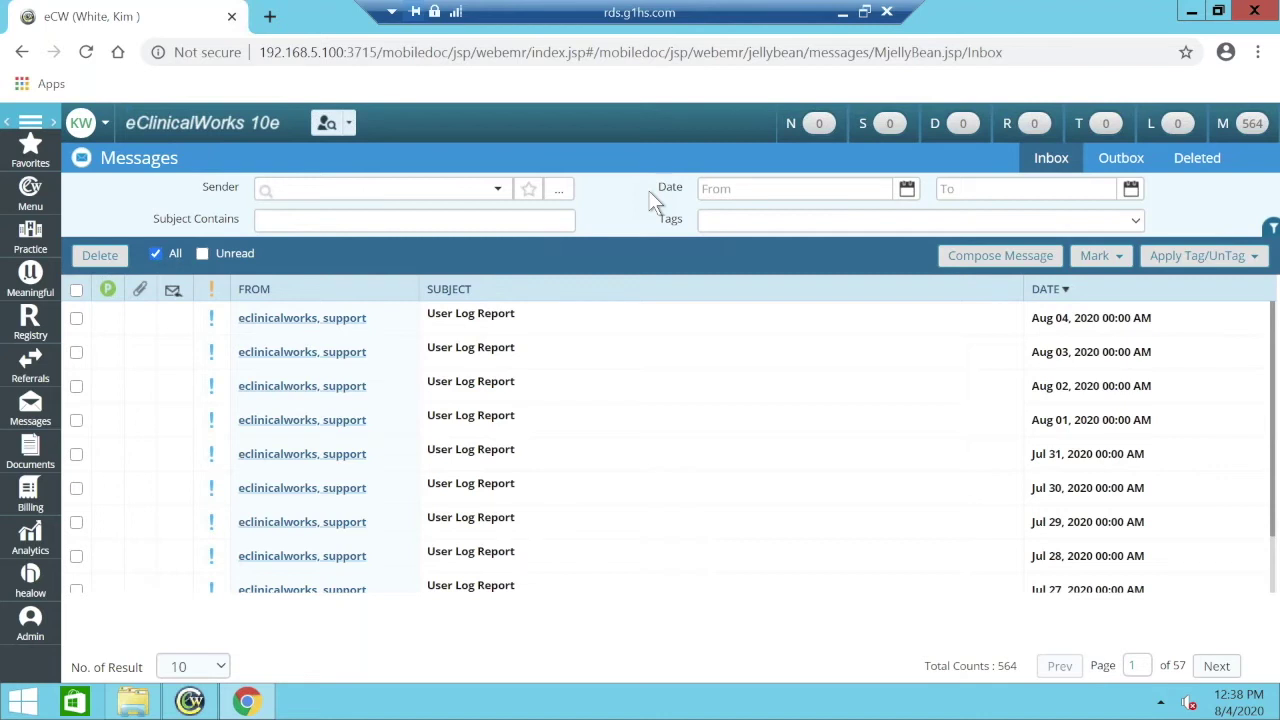
Open Action Template from the File tab of the sidebar Menu
left_click(587, 430)
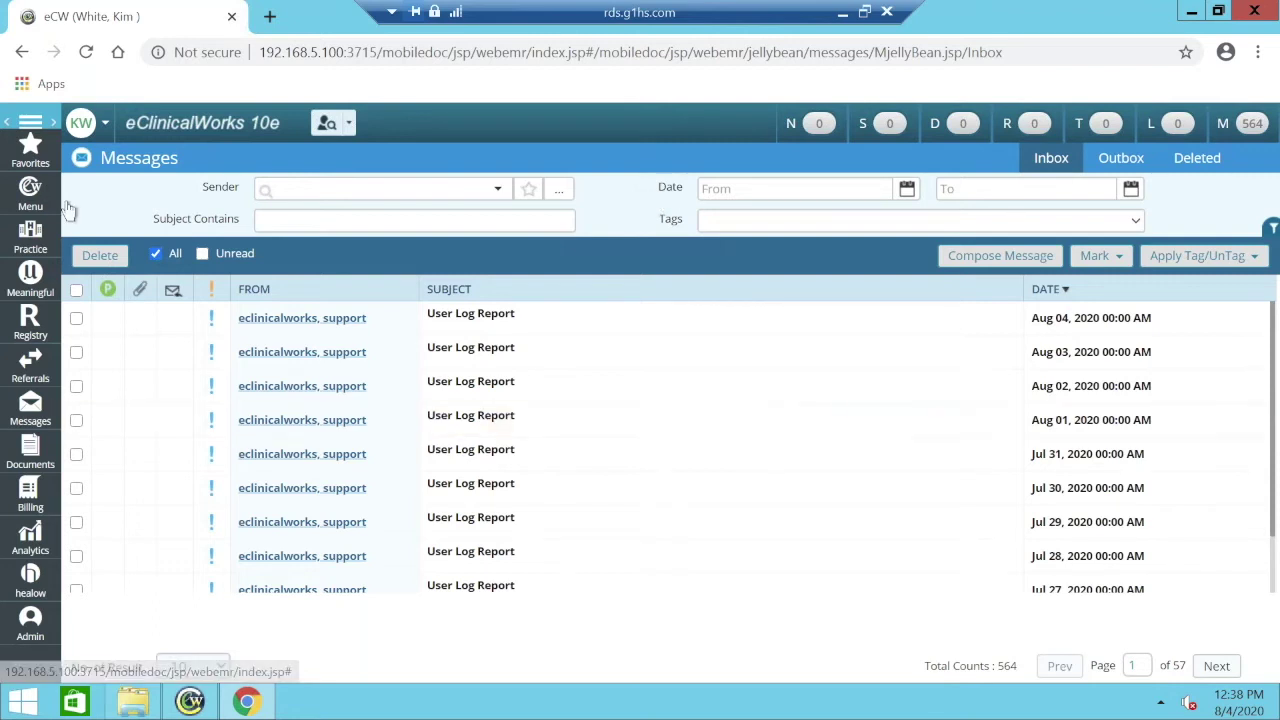
left_click(33, 195)
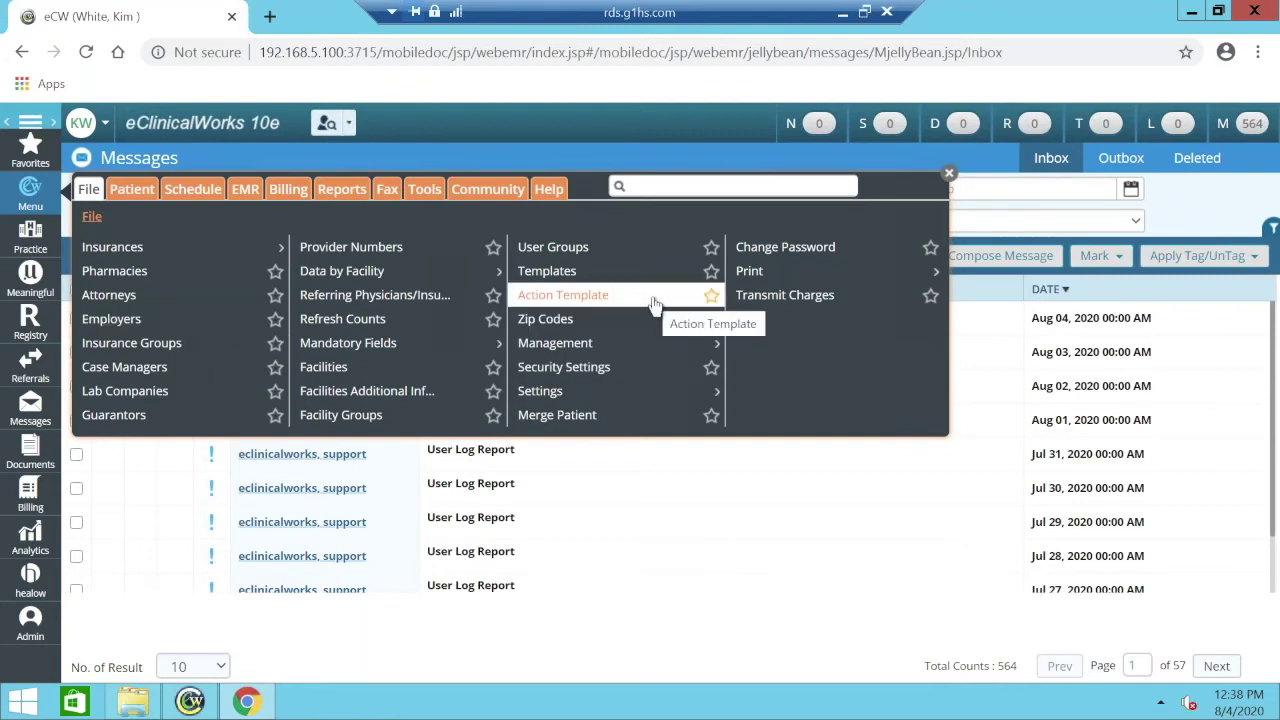
left_click(580, 307)
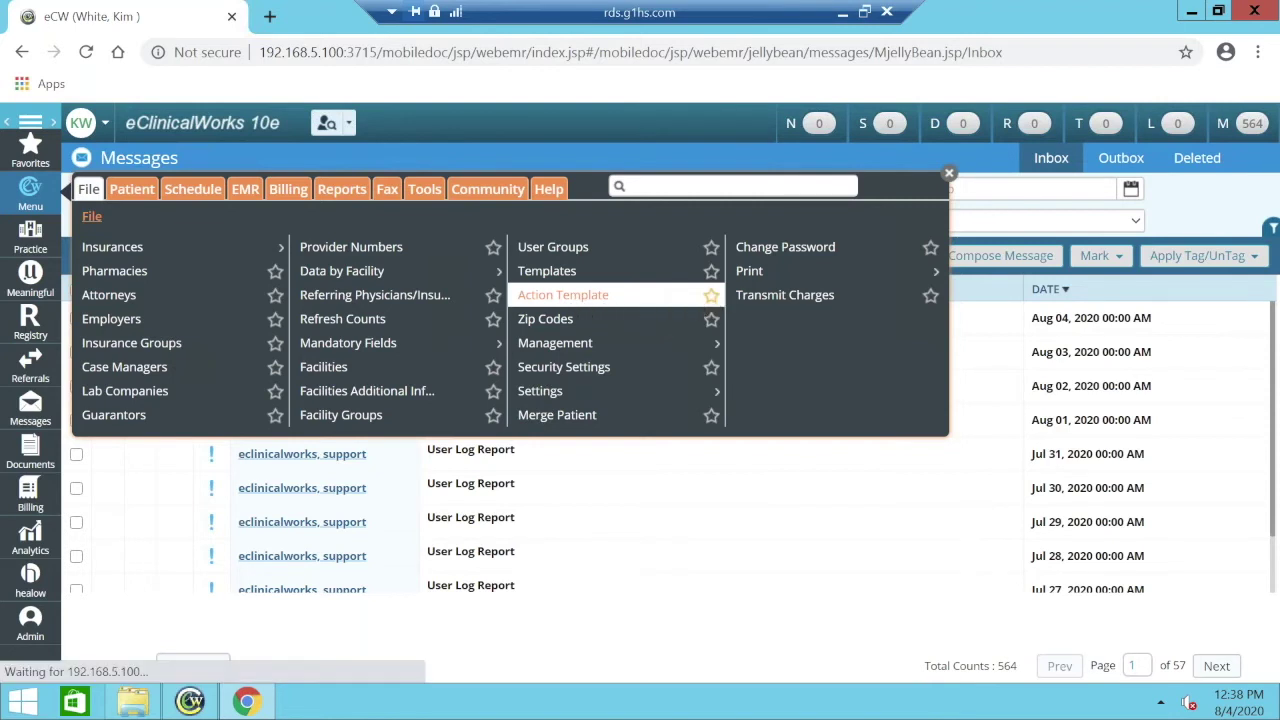
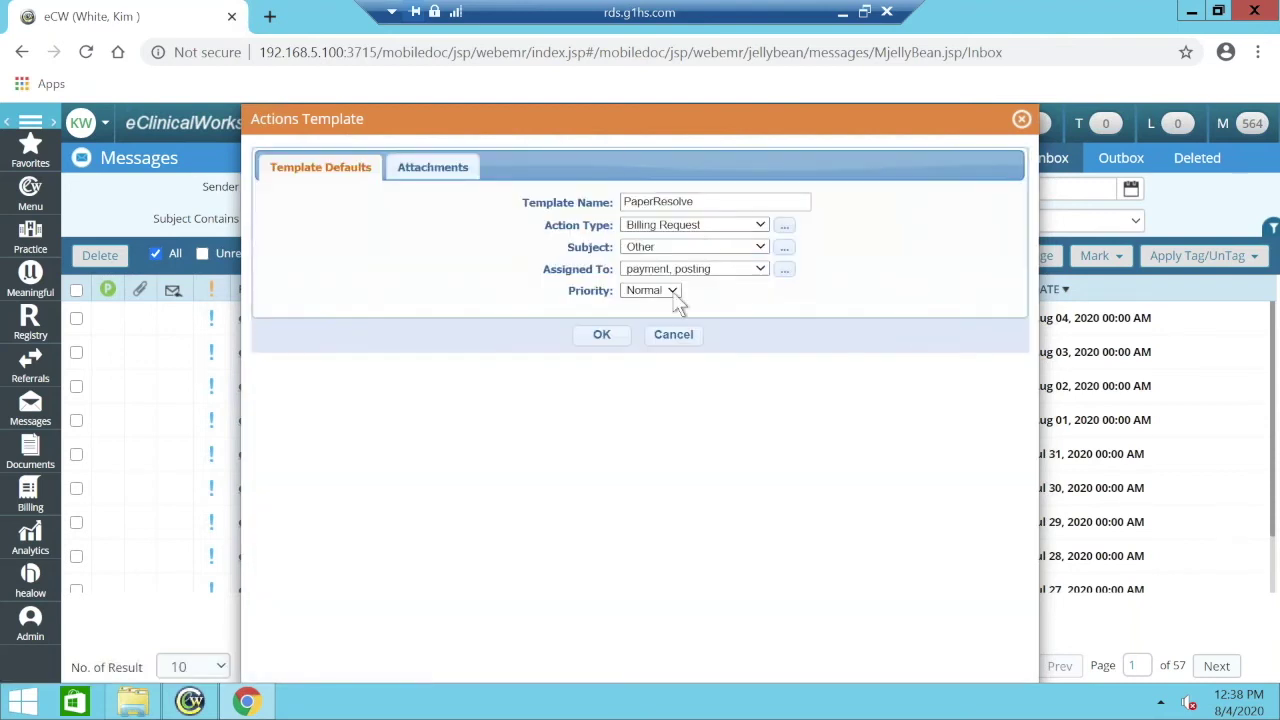
Try High priority on the PaperResolve template, then cancel it without saving
left_click(675, 292)
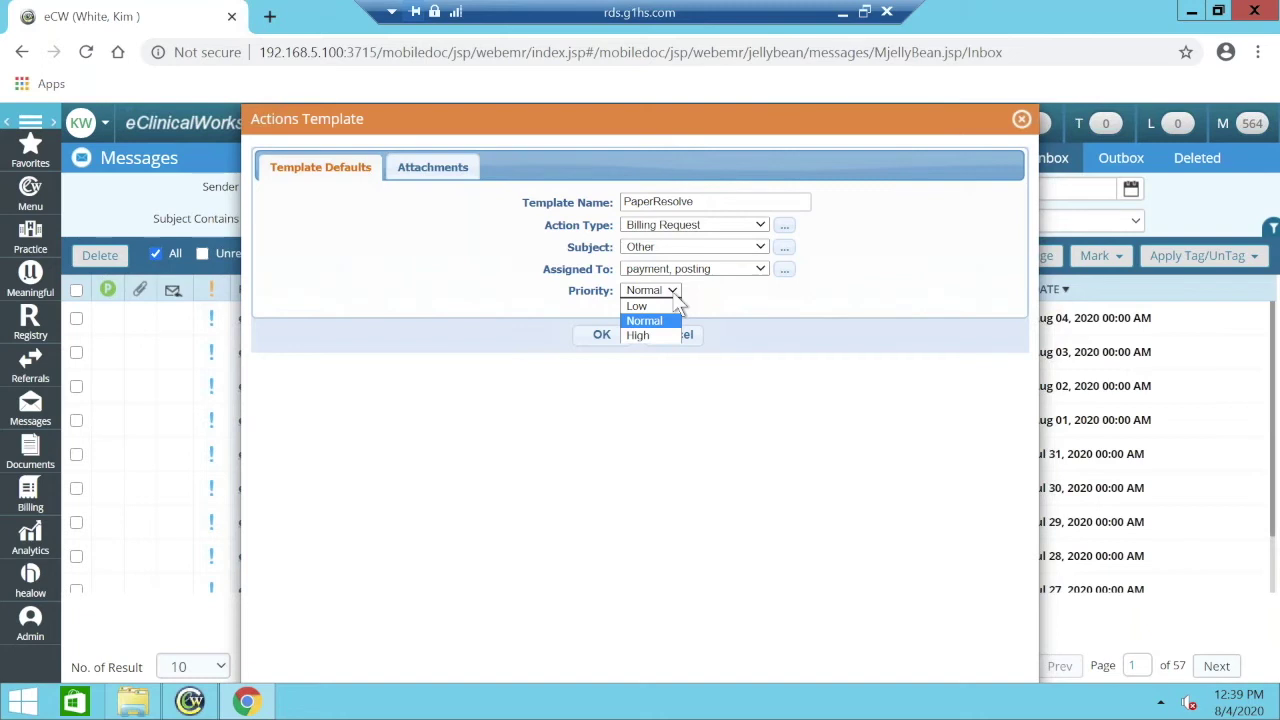
left_click(649, 334)
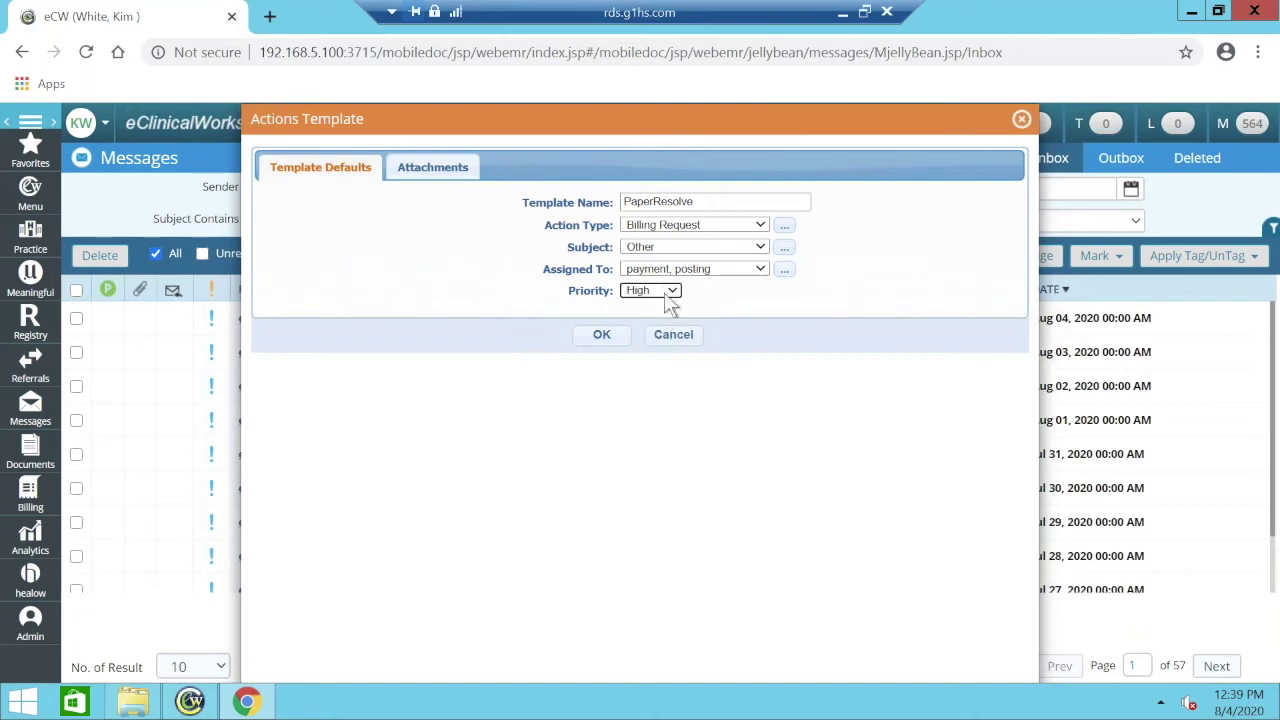
left_click(670, 292)
left_click(677, 274)
left_click(677, 274)
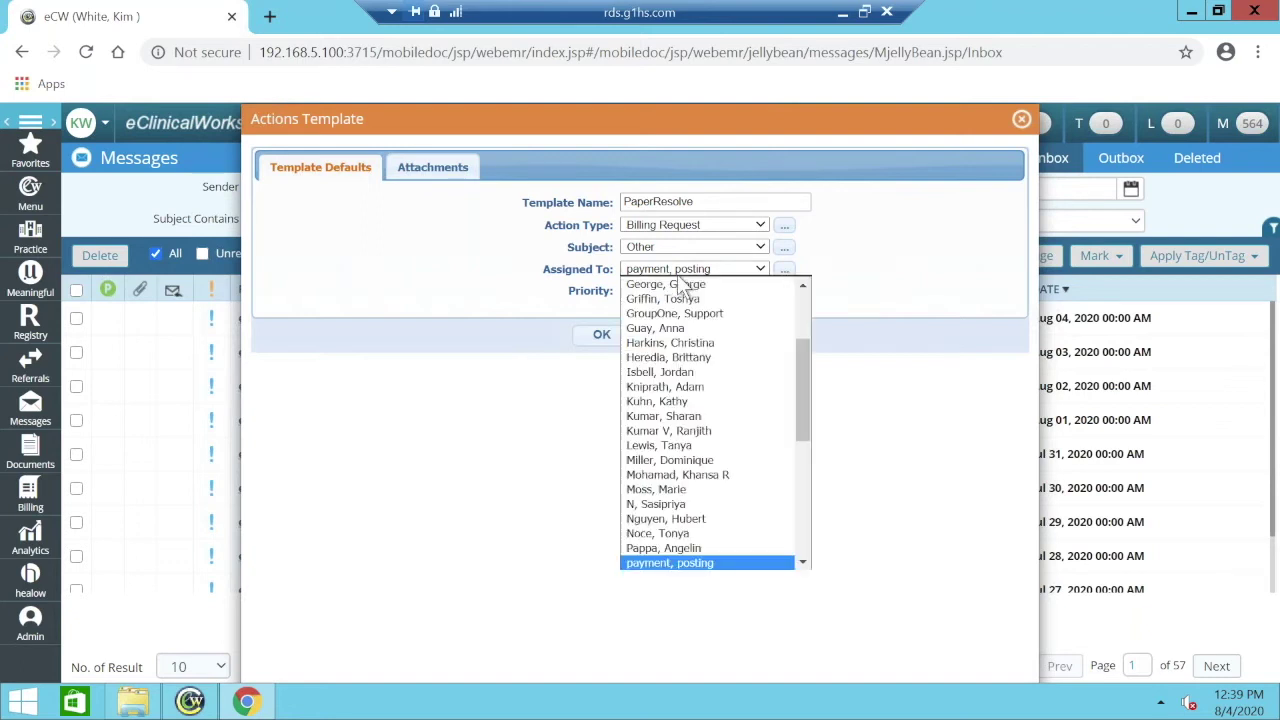
left_click(853, 294)
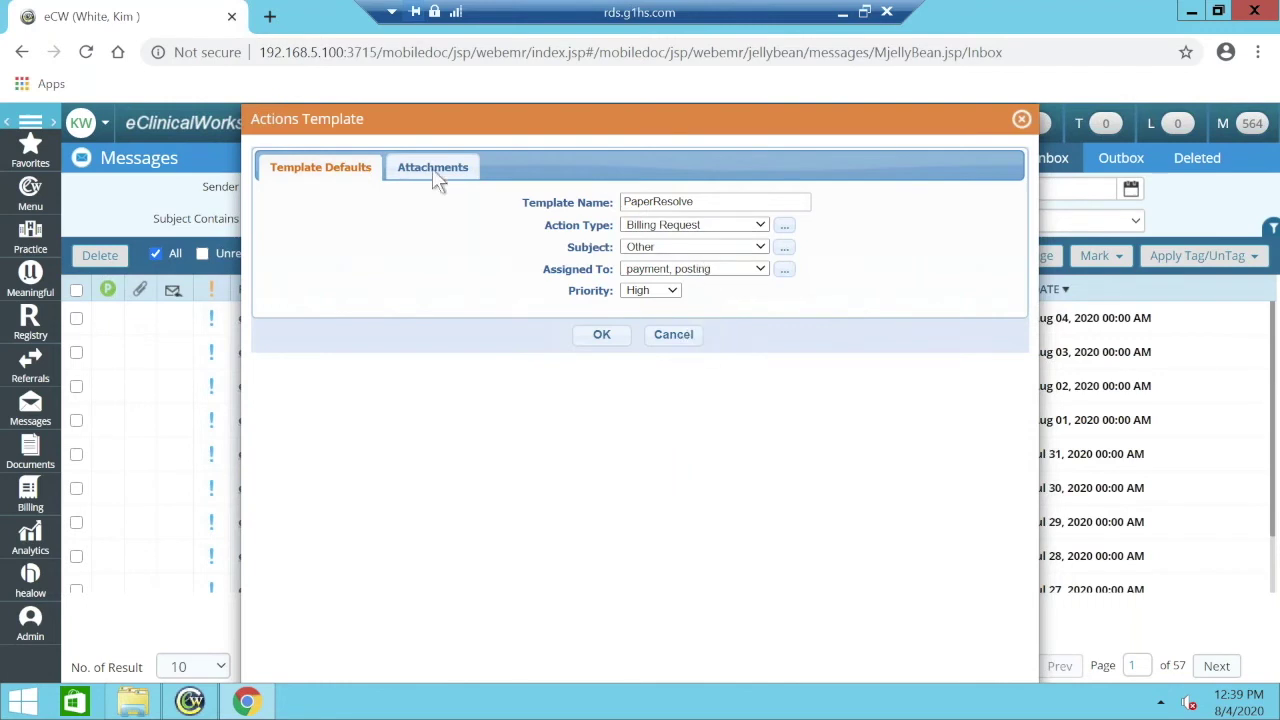
left_click(680, 338)
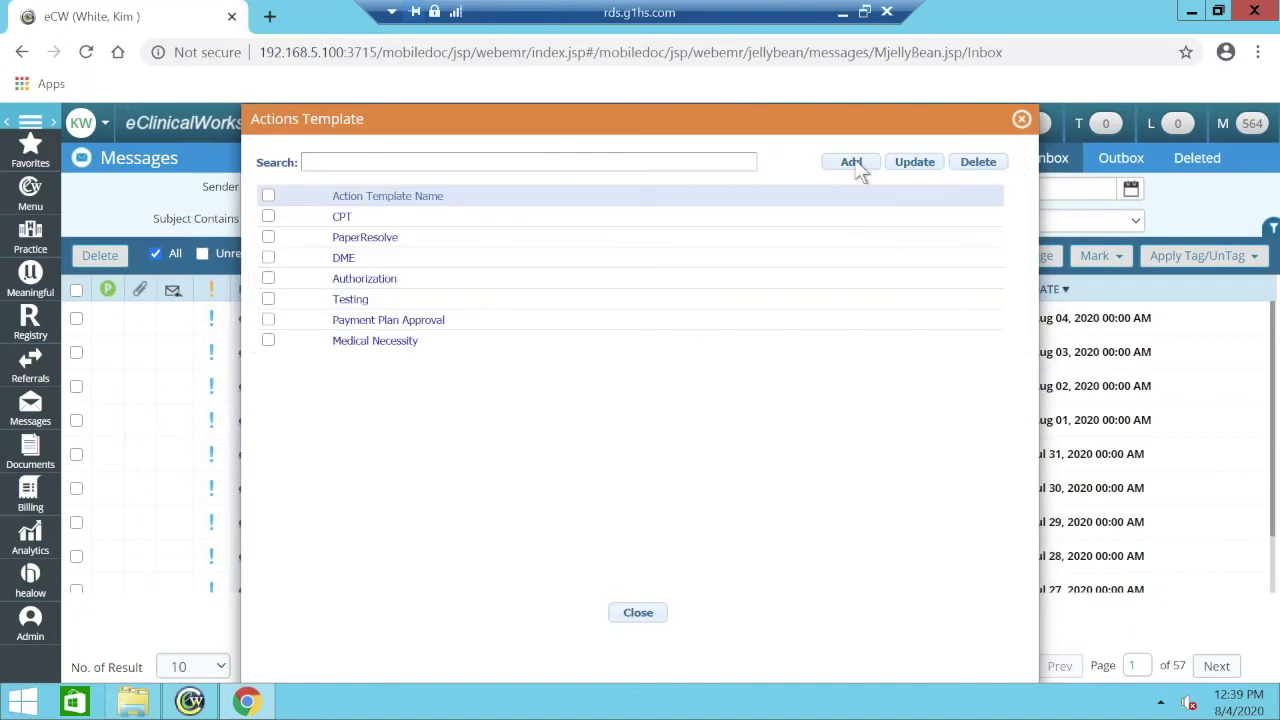
Start a new action template named 'ICD Correction', leaving the action type unchosen
left_click(851, 162)
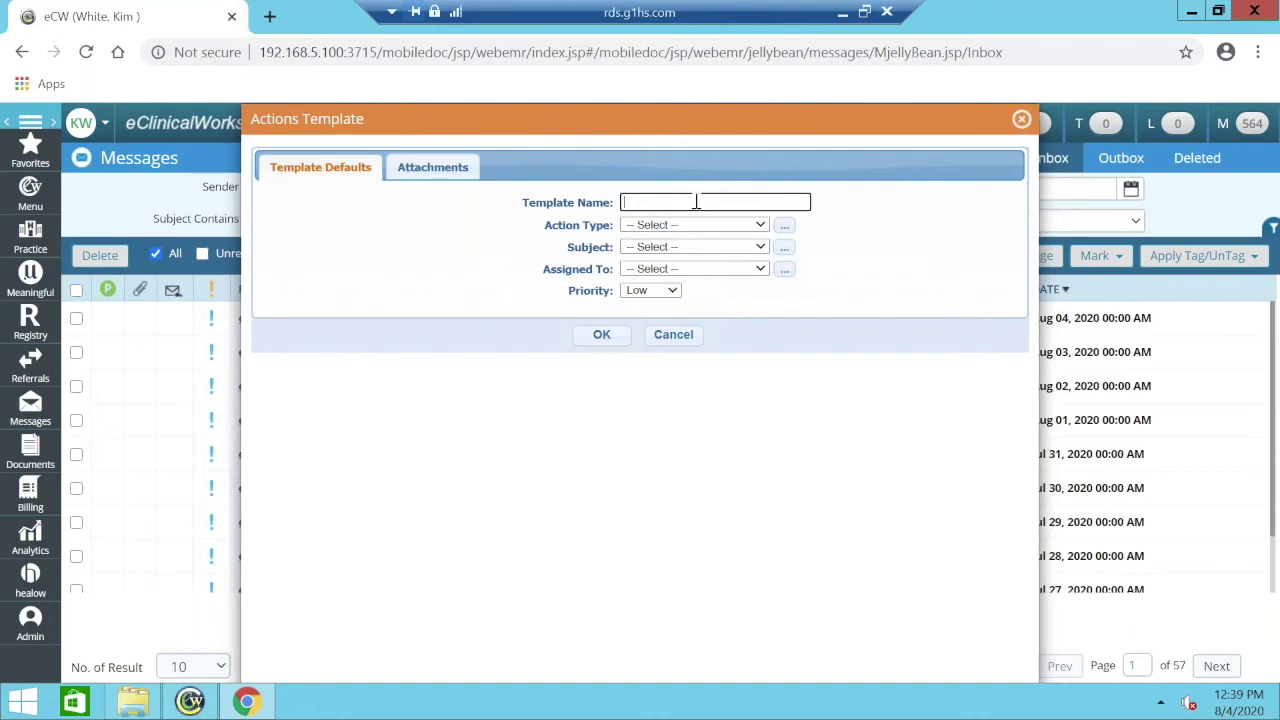
type("ICD Correction")
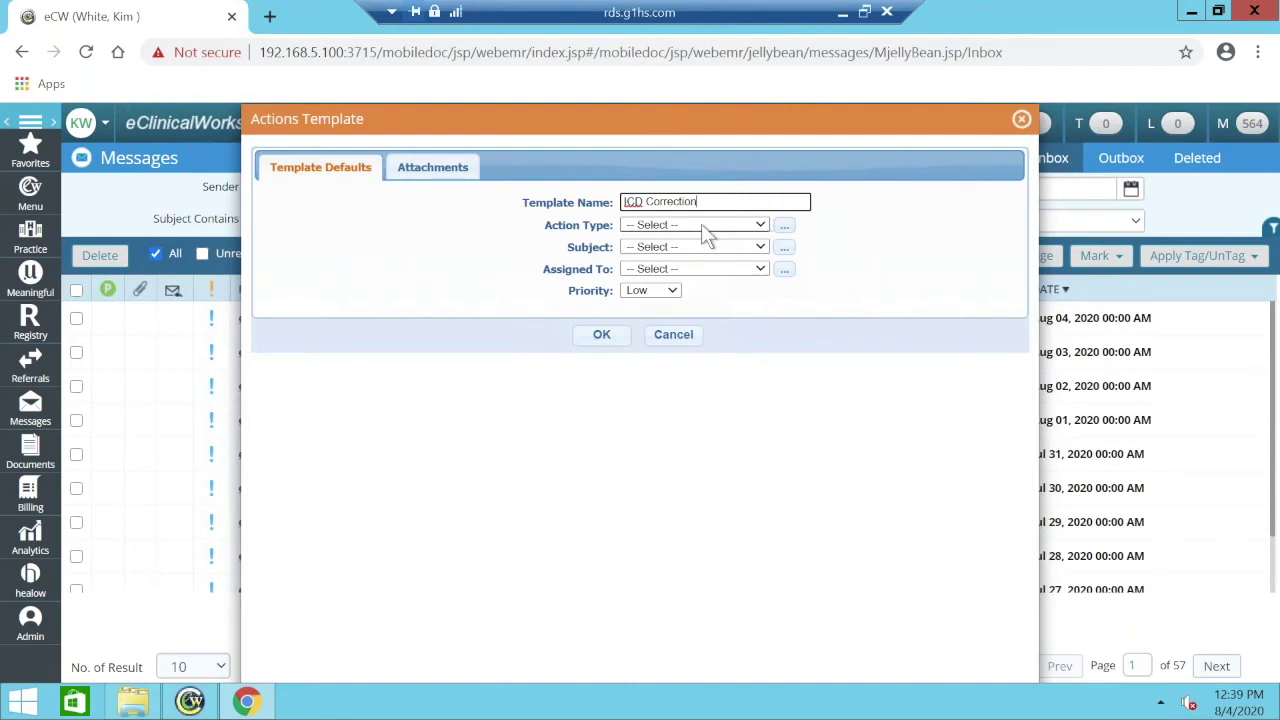
left_click(705, 228)
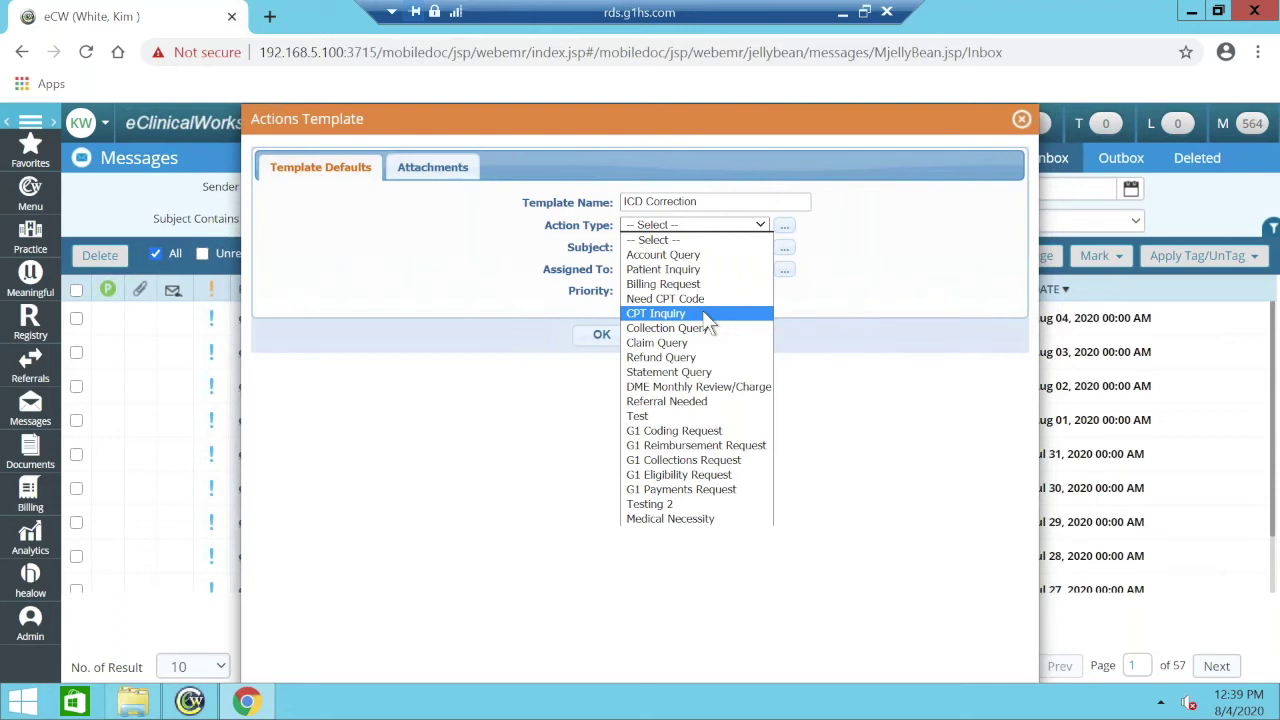
left_click(820, 228)
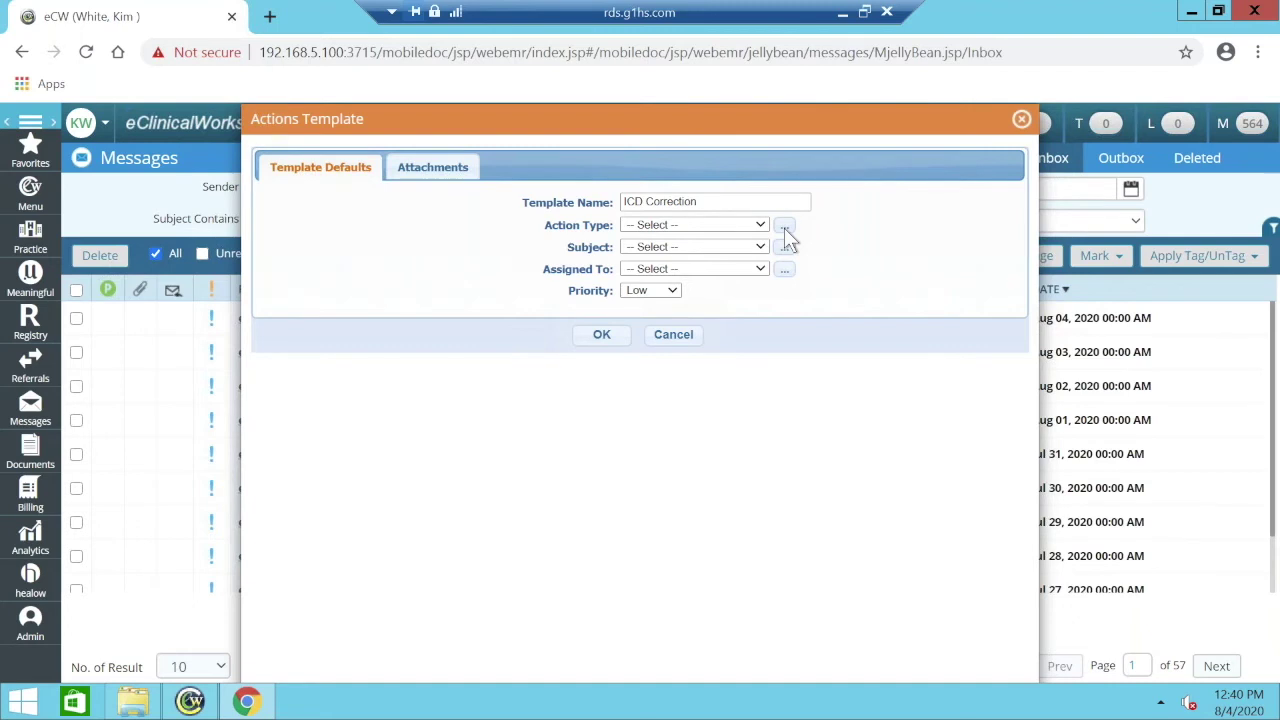
left_click(784, 228)
Add a new action type called 'ICD Inquiry'
left_click_drag(784, 276, 780, 462)
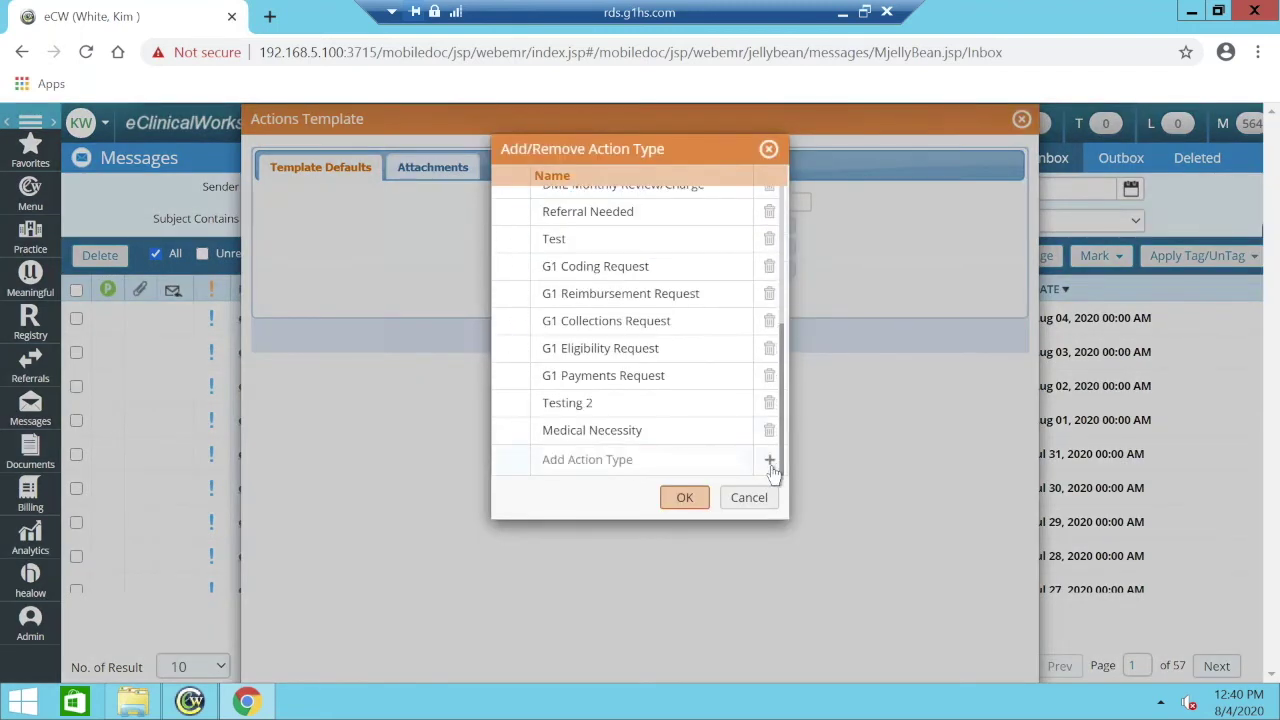
left_click(587, 464)
type("ICD Inquiry")
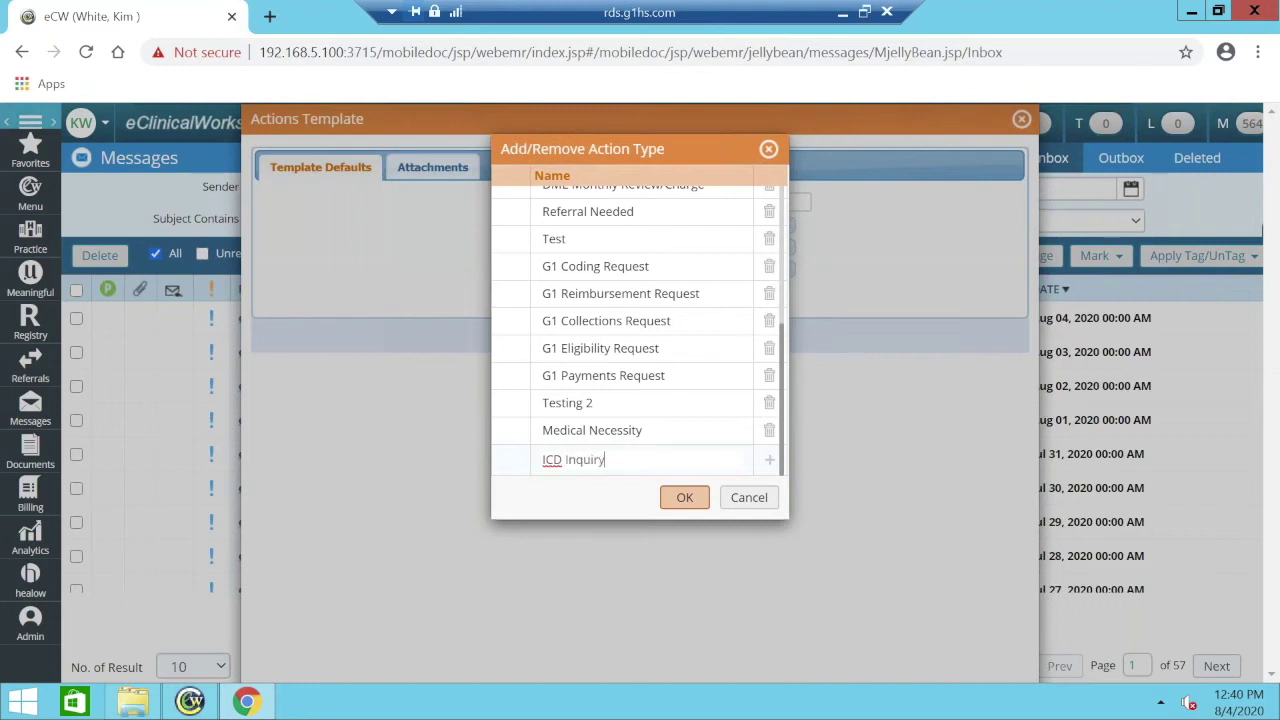
left_click(770, 463)
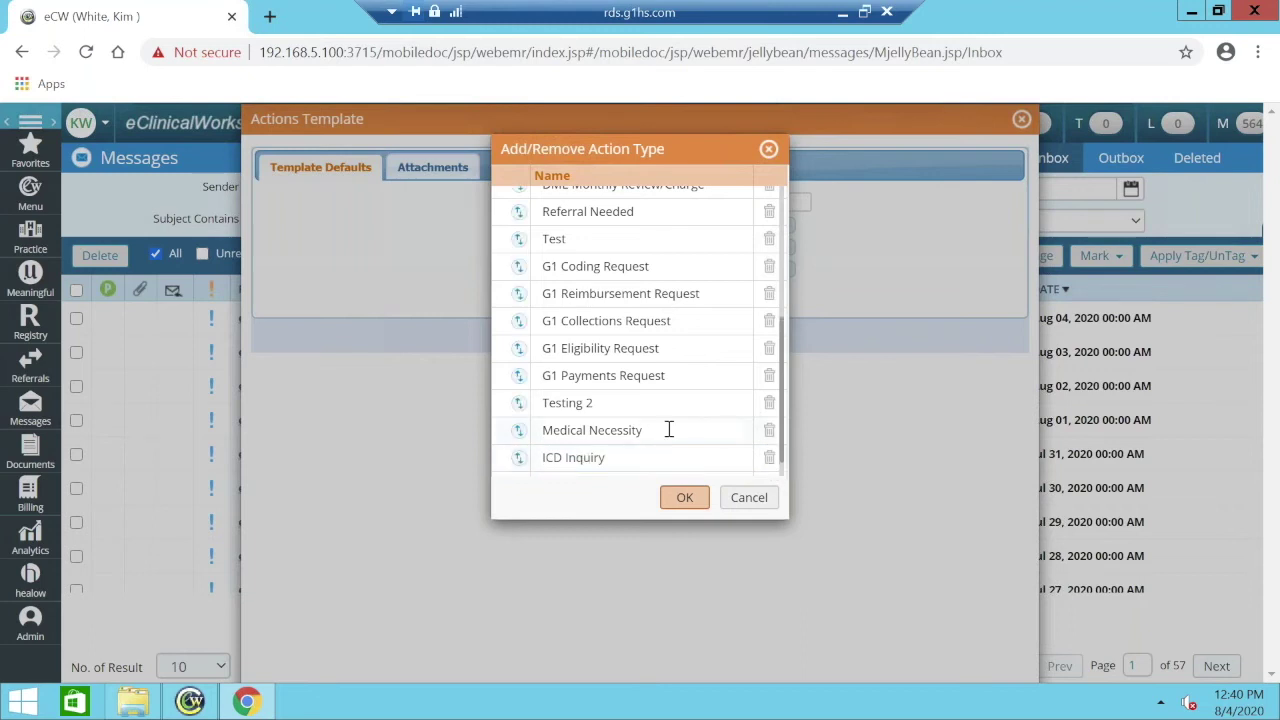
Move ICD Inquiry up below DME Monthly Review/Charge and save the action type list
left_click(518, 457)
left_click(523, 457)
double_click(536, 457)
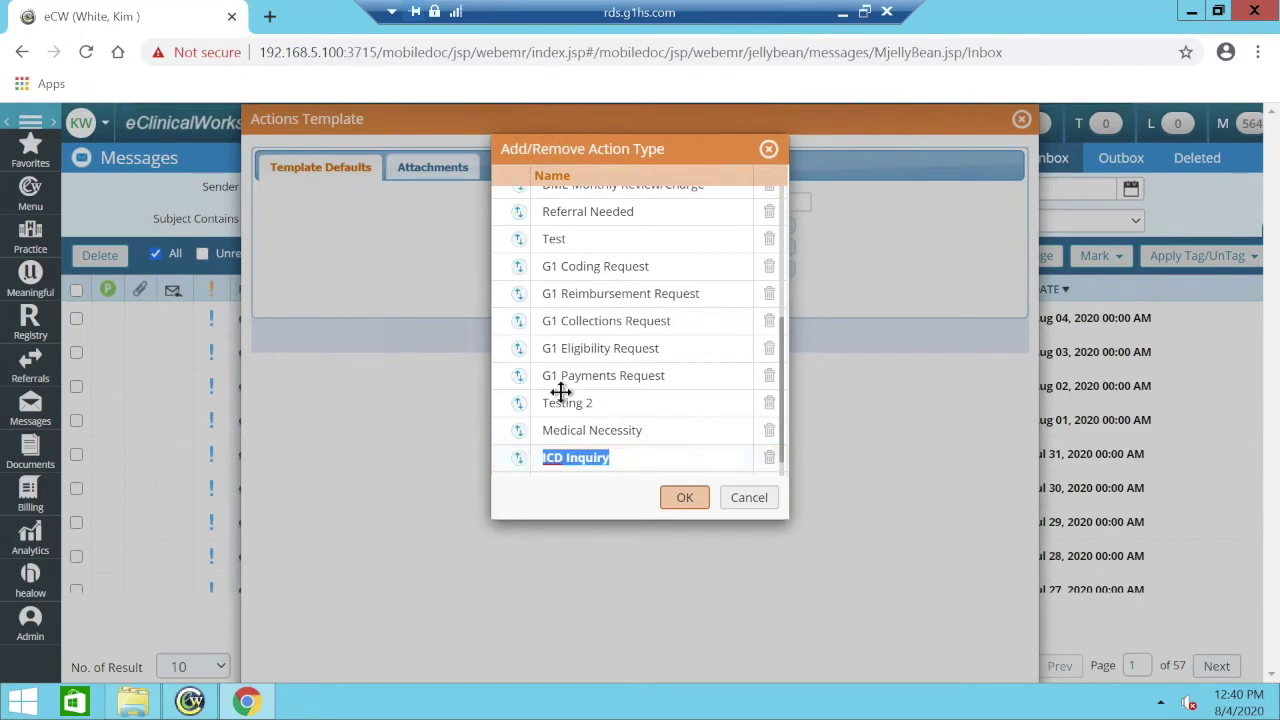
left_click_drag(561, 392, 563, 214)
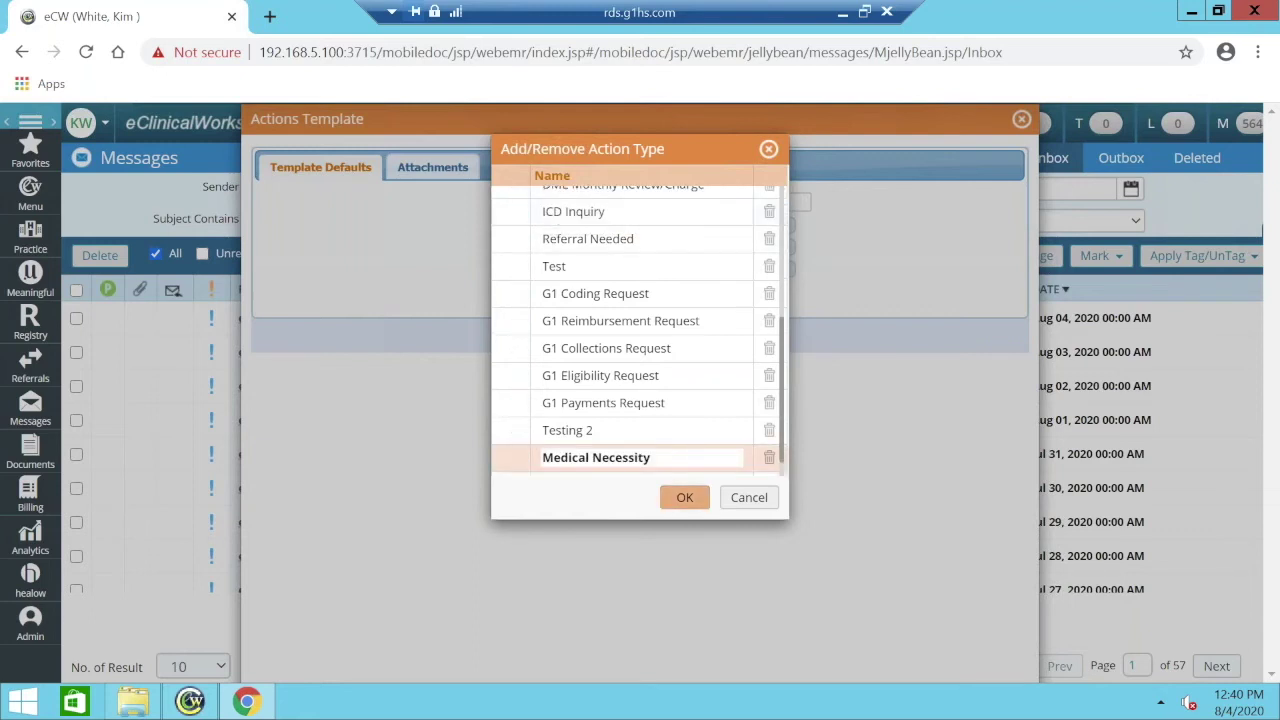
key("Return")
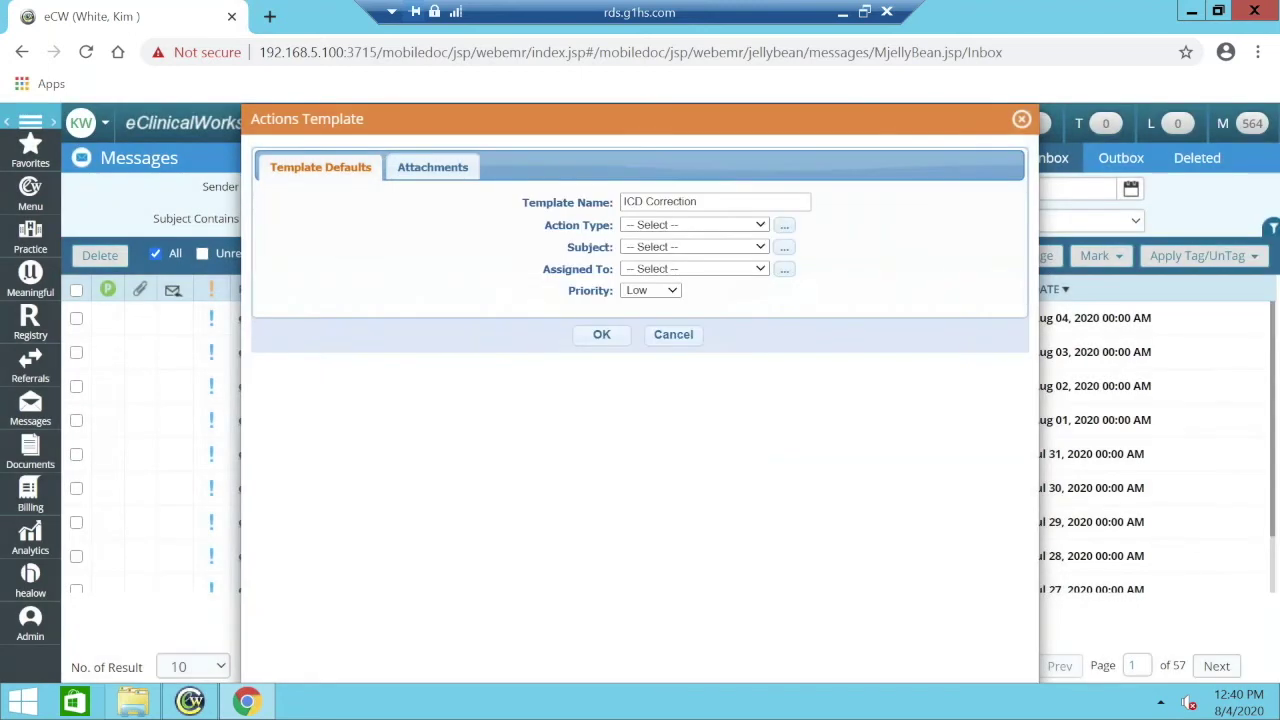
Set action type to ICD Inquiry and subject to Coding/Diagnosis codes, leaving the assignee unset
left_click(694, 224)
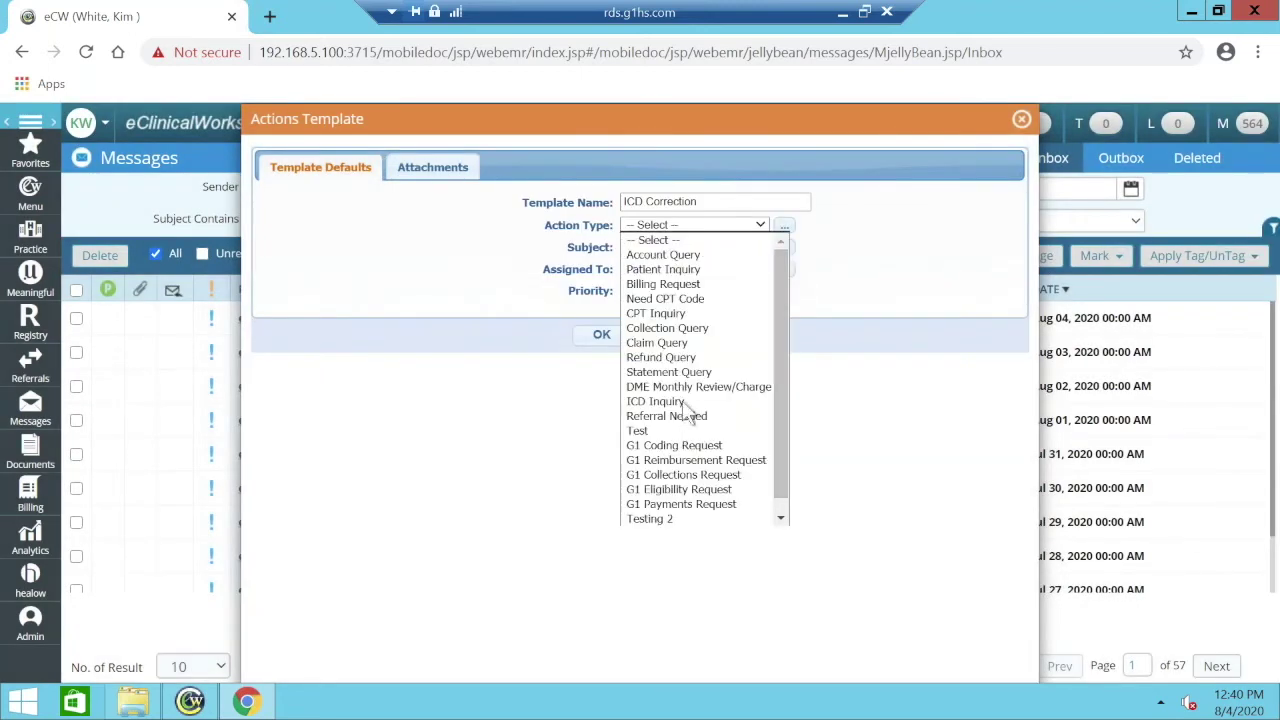
left_click(684, 402)
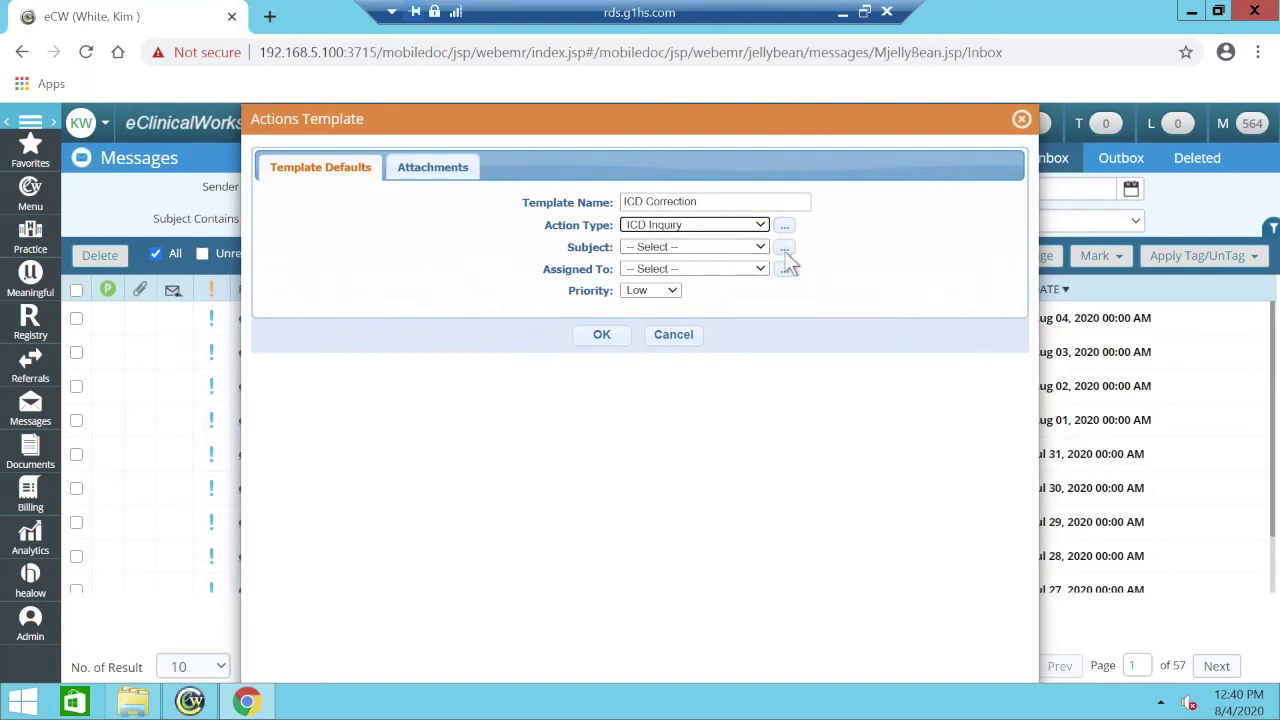
left_click(757, 247)
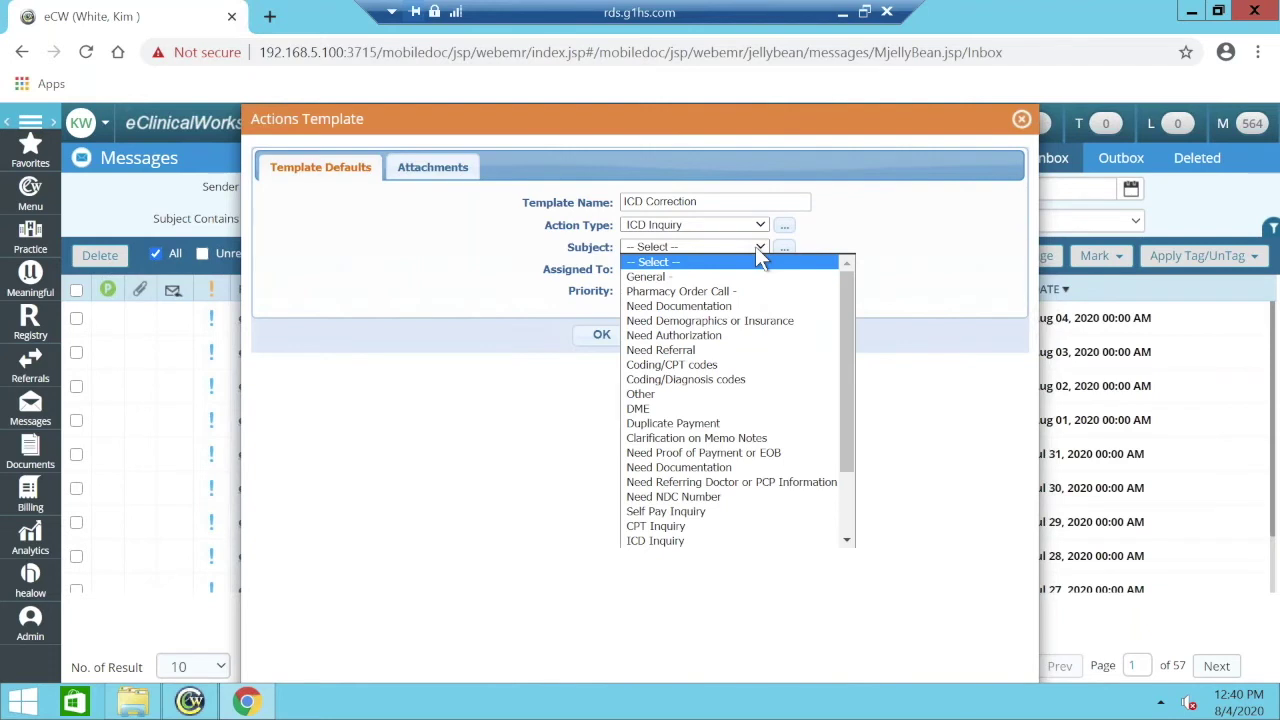
left_click(735, 380)
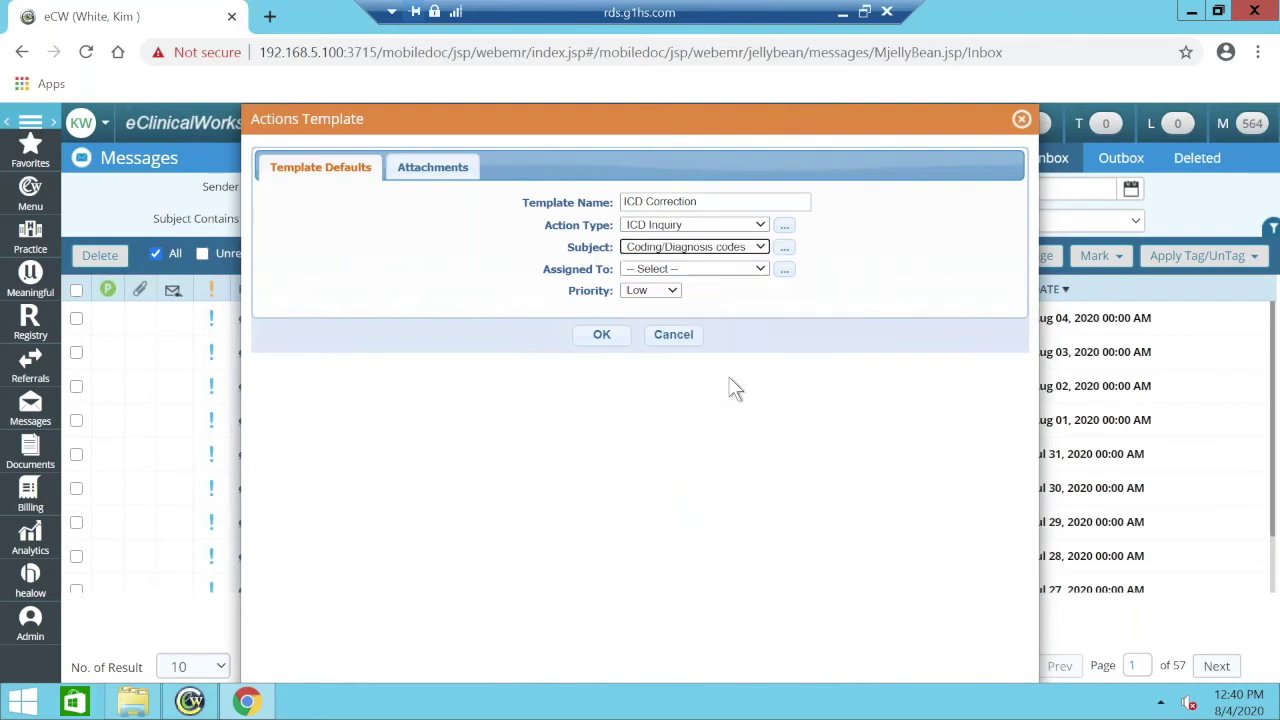
left_click(734, 267)
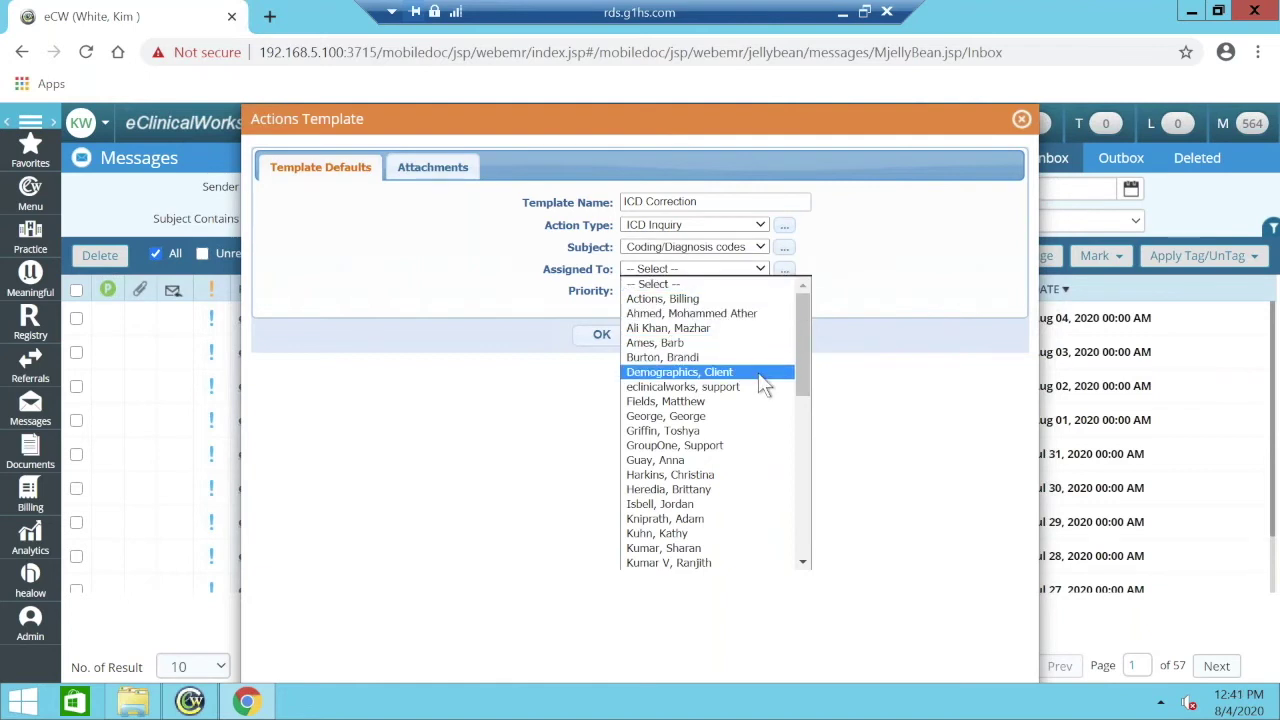
scroll(763, 385, "down", 5)
scroll(763, 385, "up", 5)
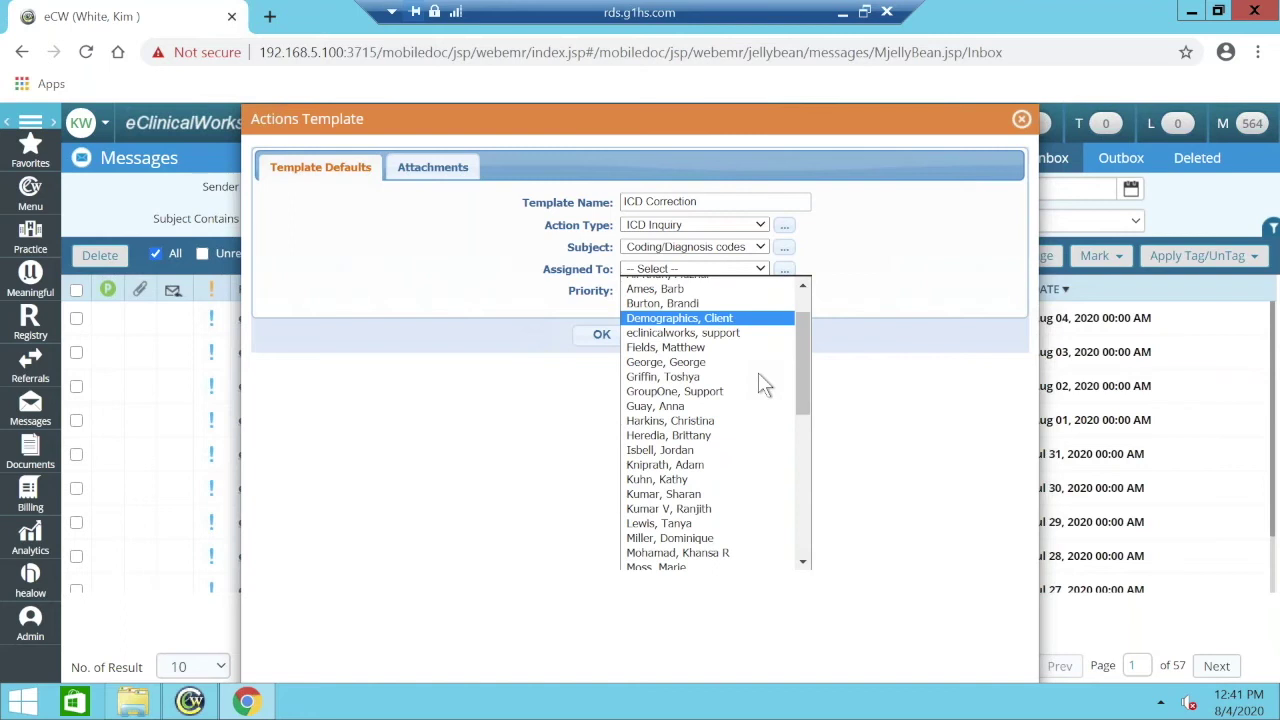
scroll(758, 385, "up", 3)
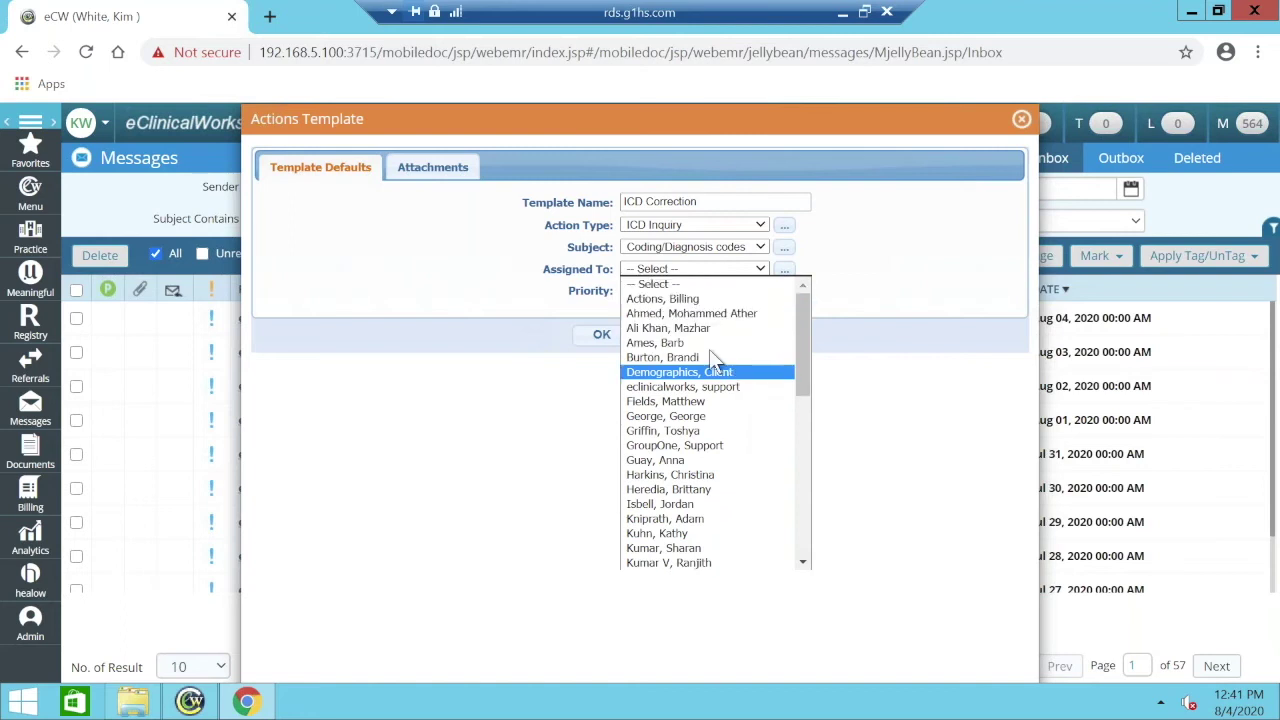
left_click(832, 265)
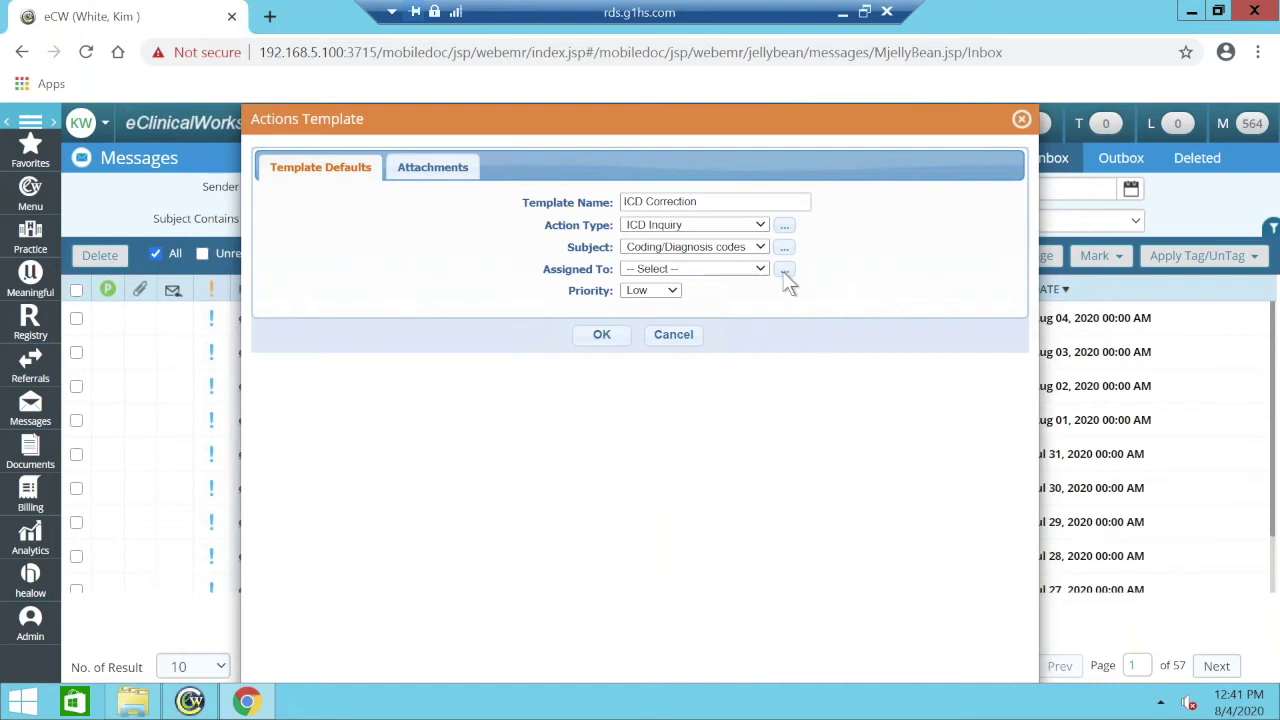
In Staff Lookup, set the staff filter to All Providers and Staff
left_click(785, 272)
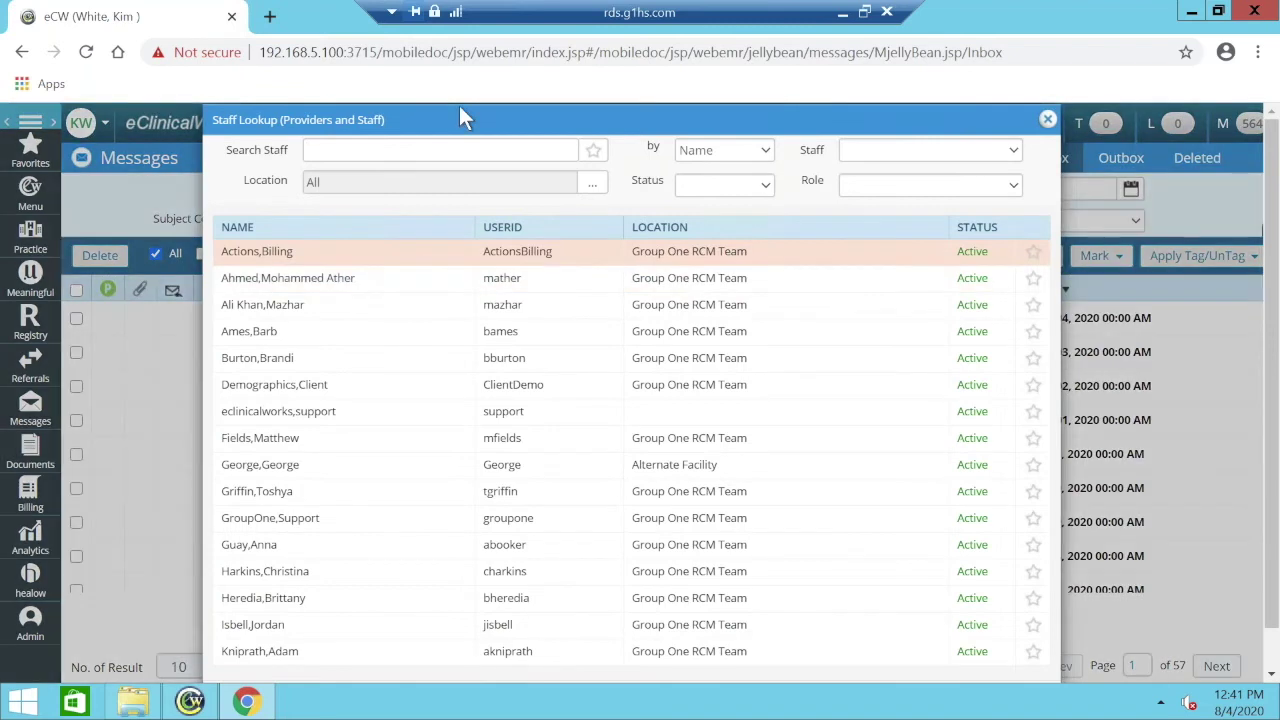
left_click(400, 149)
left_click(967, 151)
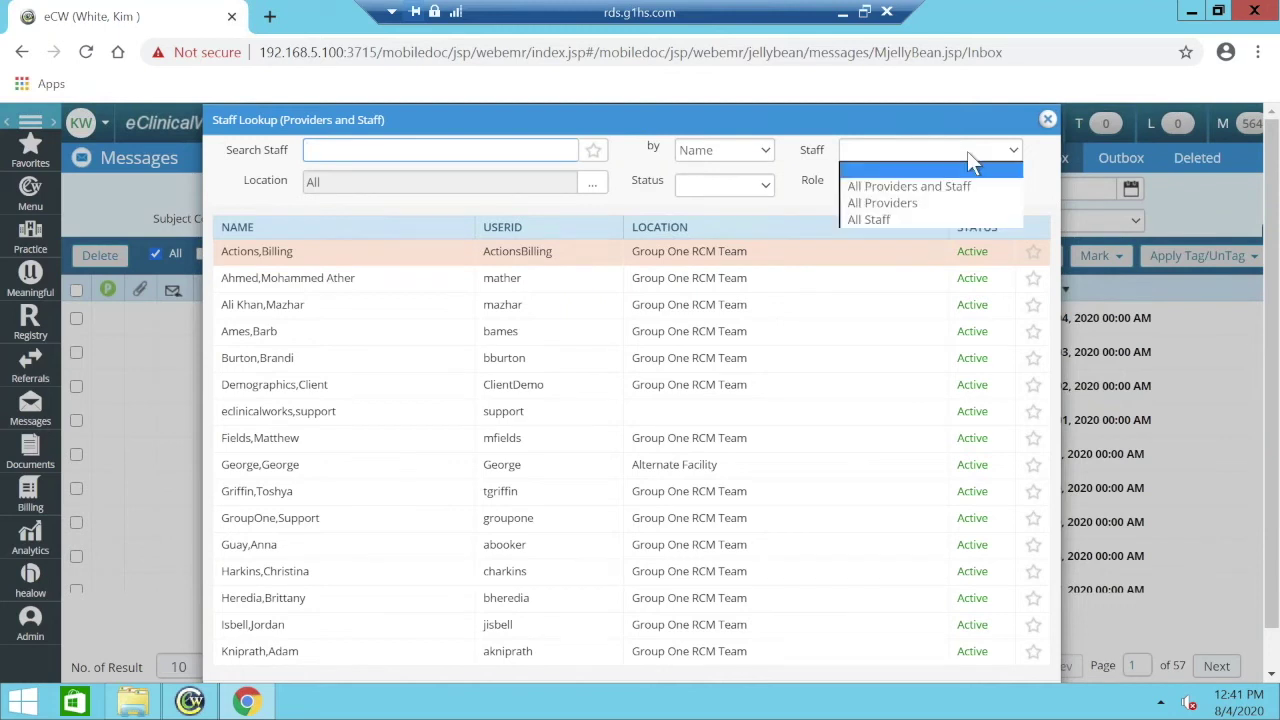
left_click(895, 203)
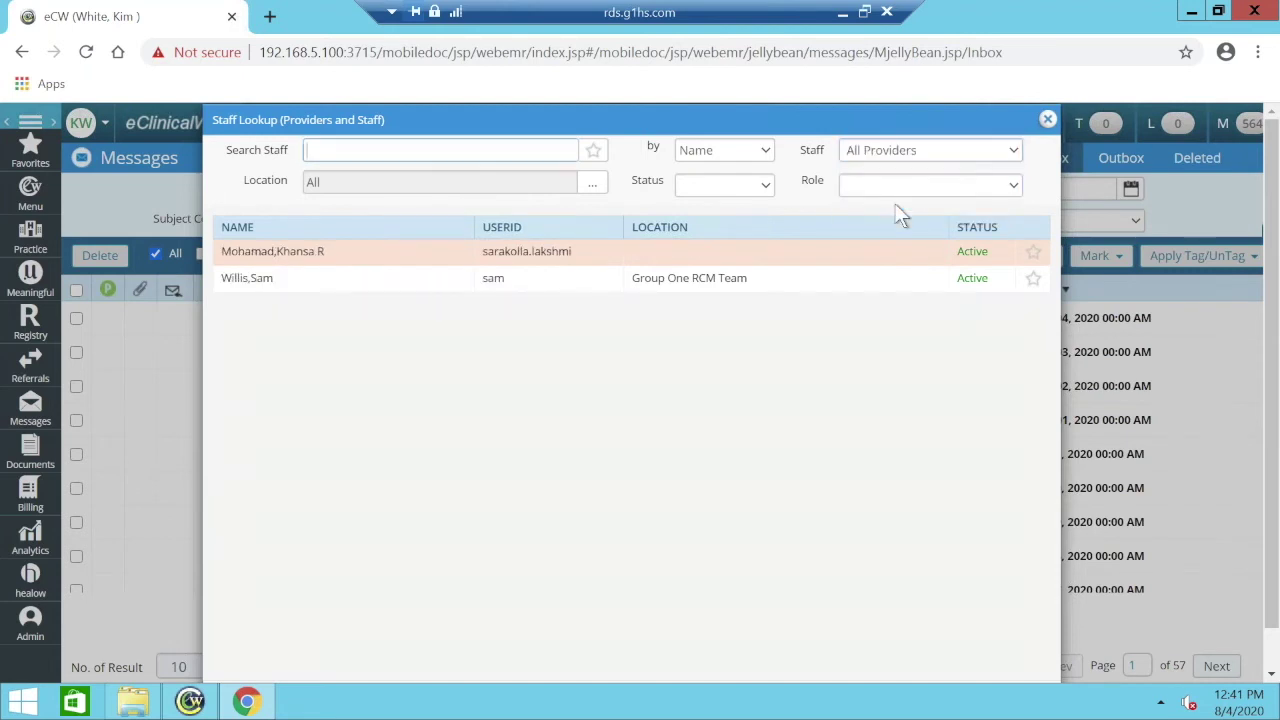
left_click(924, 145)
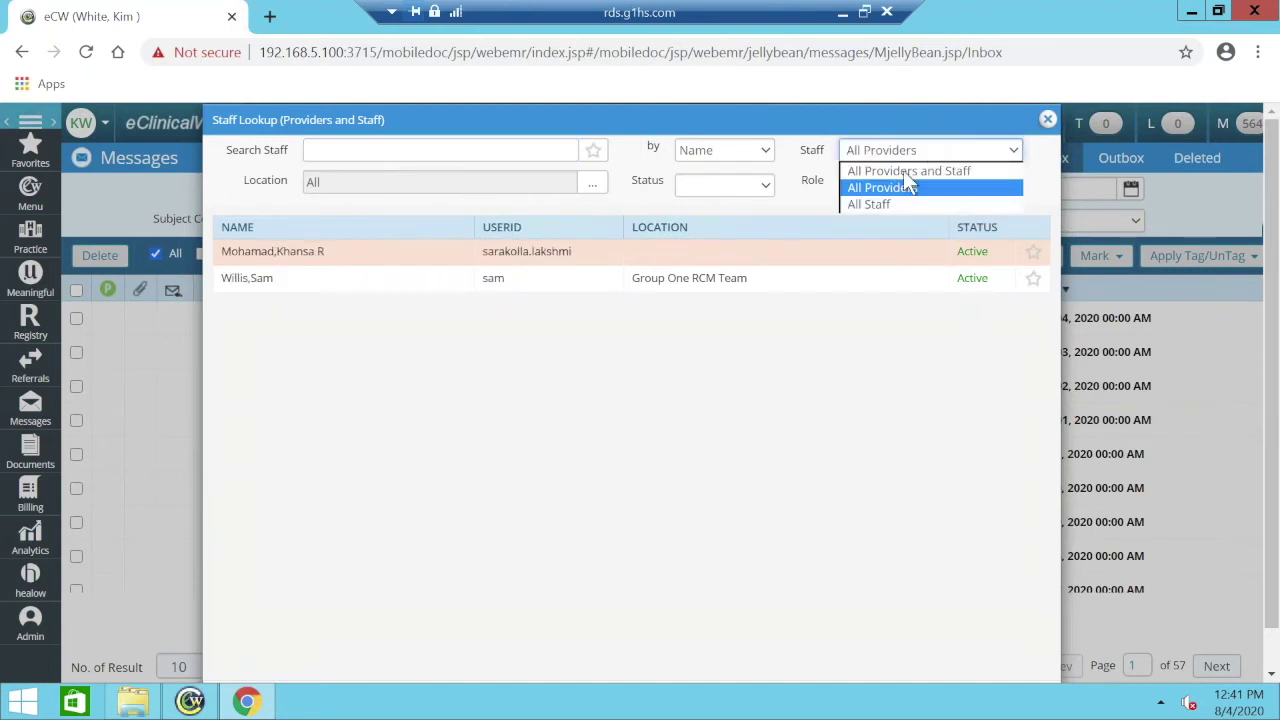
left_click(924, 170)
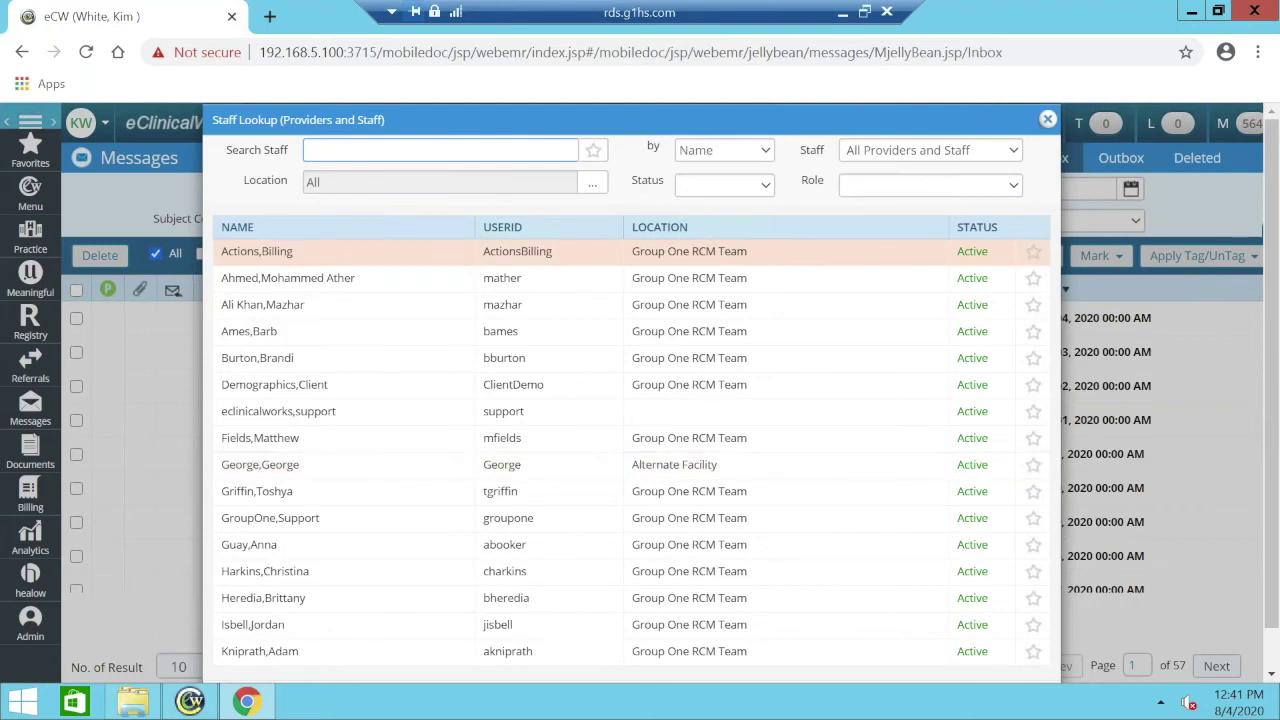
Search the staff member by name and assign them to the ICD Correction template
type("white")
key("Return")
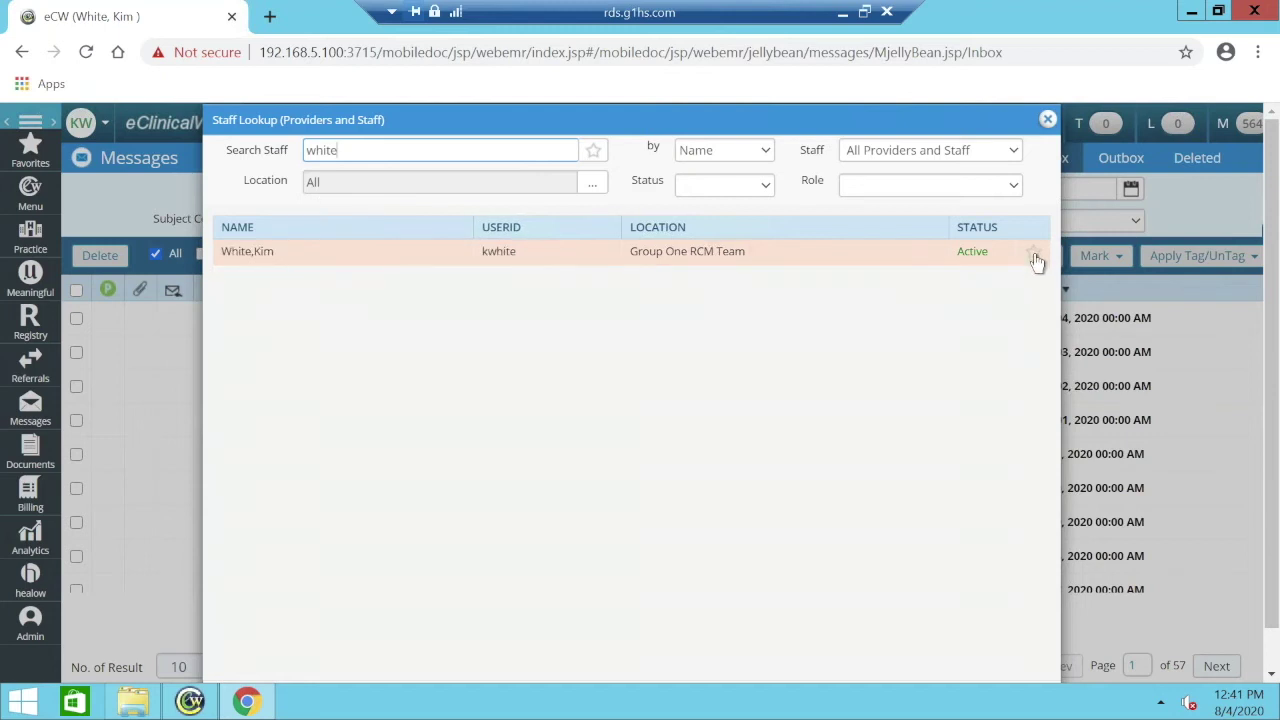
left_click(255, 253)
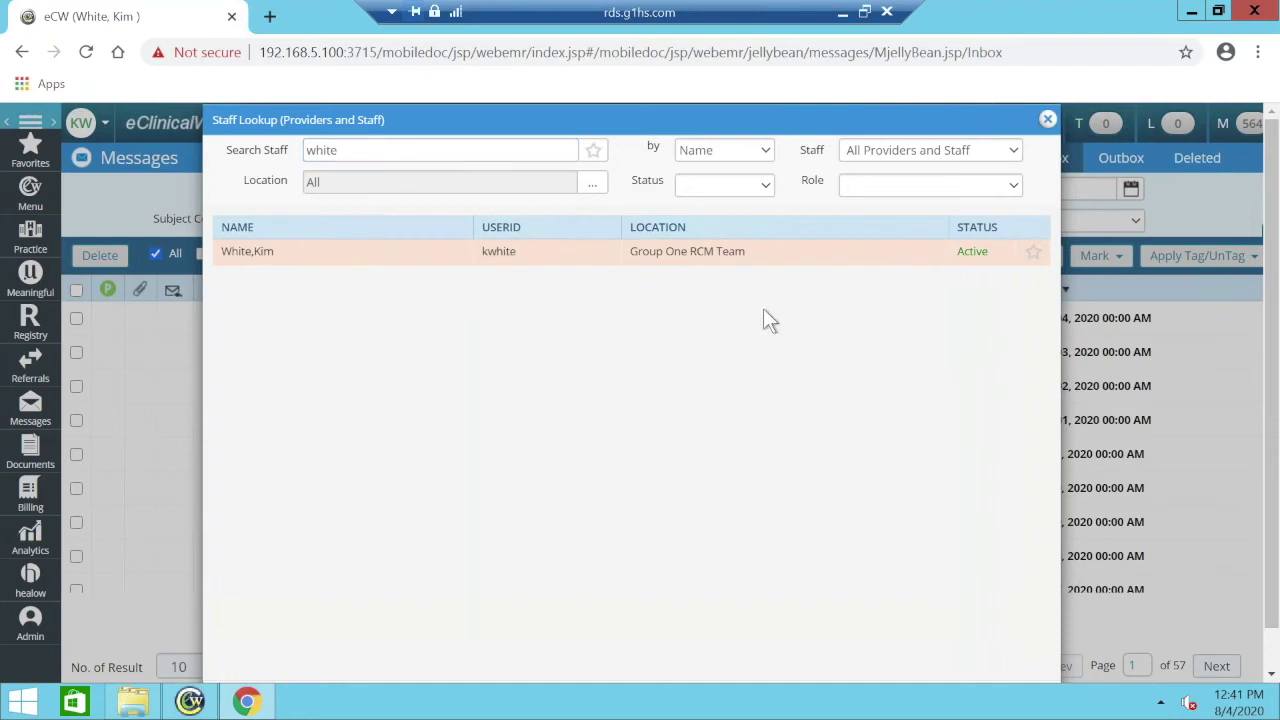
scroll(854, 392, "down", 1)
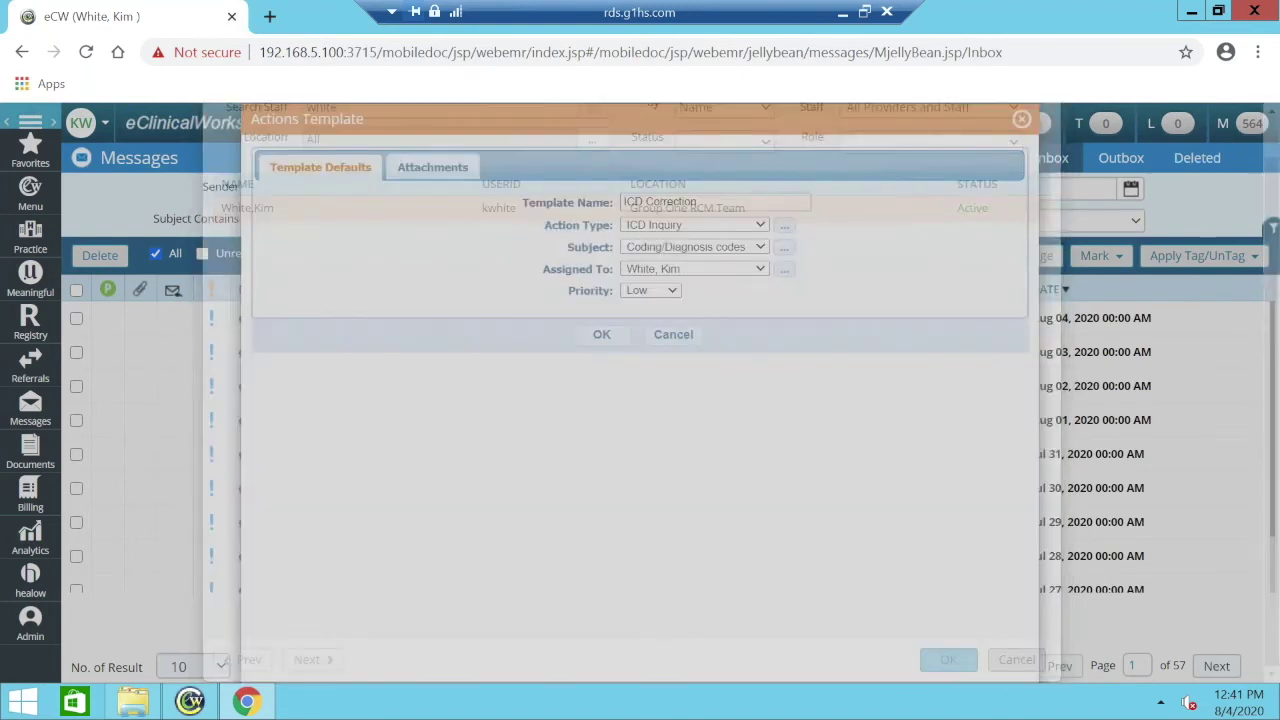
left_click(650, 290)
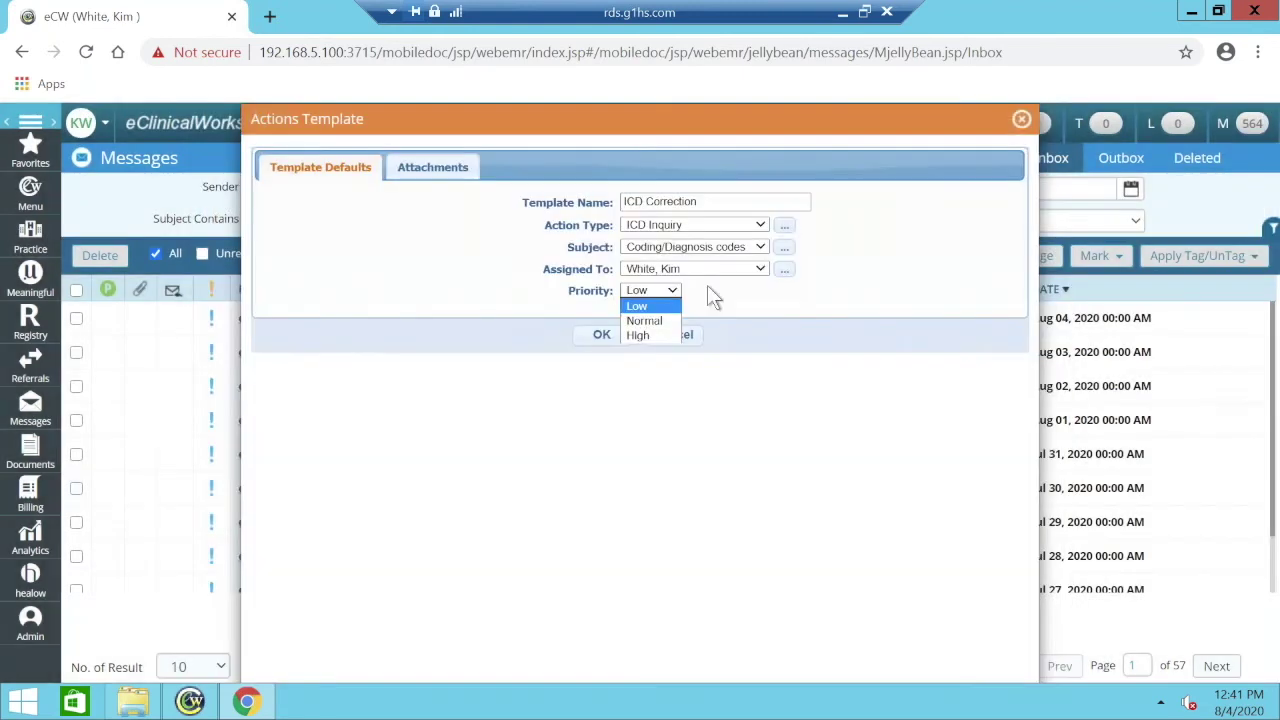
left_click(707, 285)
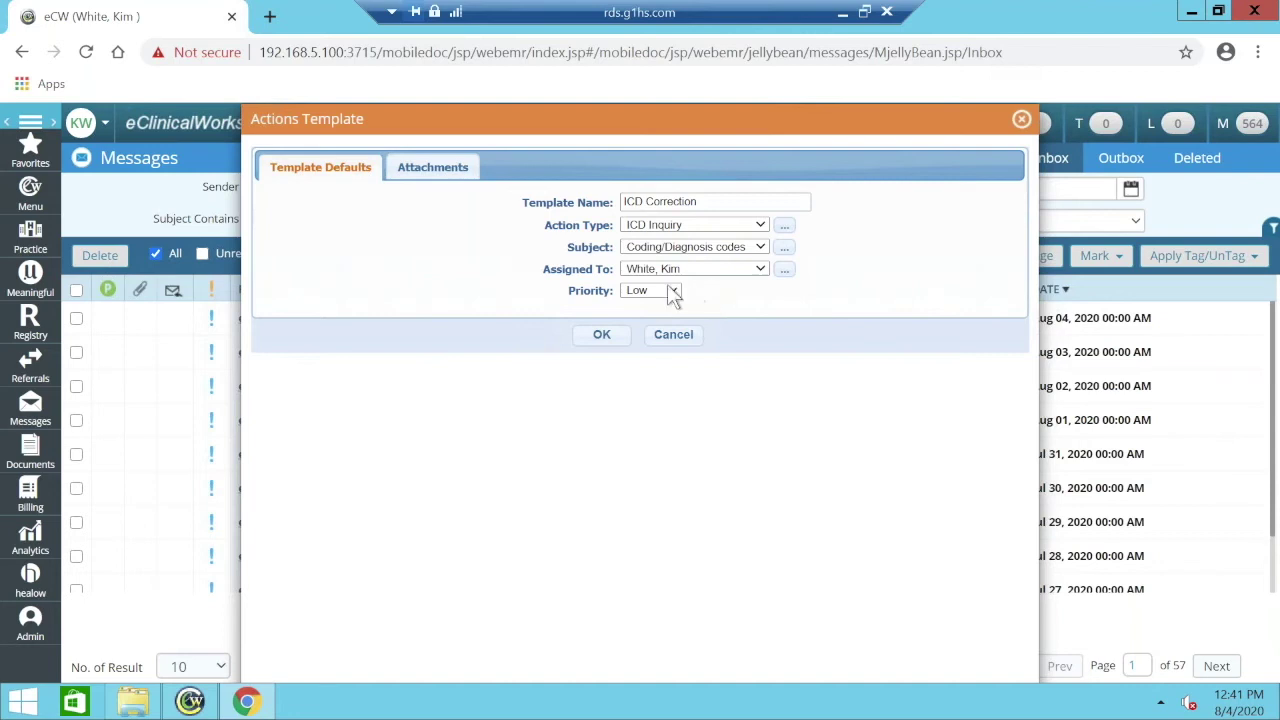
Keep priority Low and review the empty Speciality Forms, Labs, DI's and Procedures lists
left_click(668, 290)
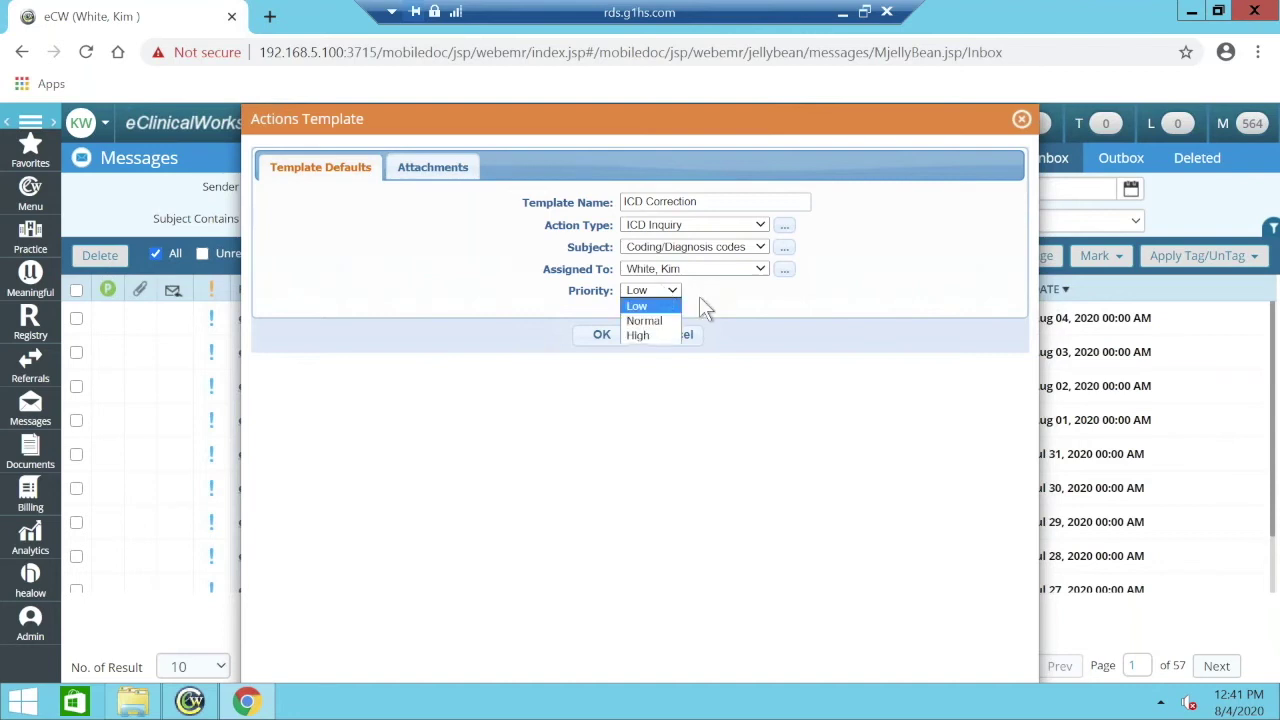
left_click(456, 168)
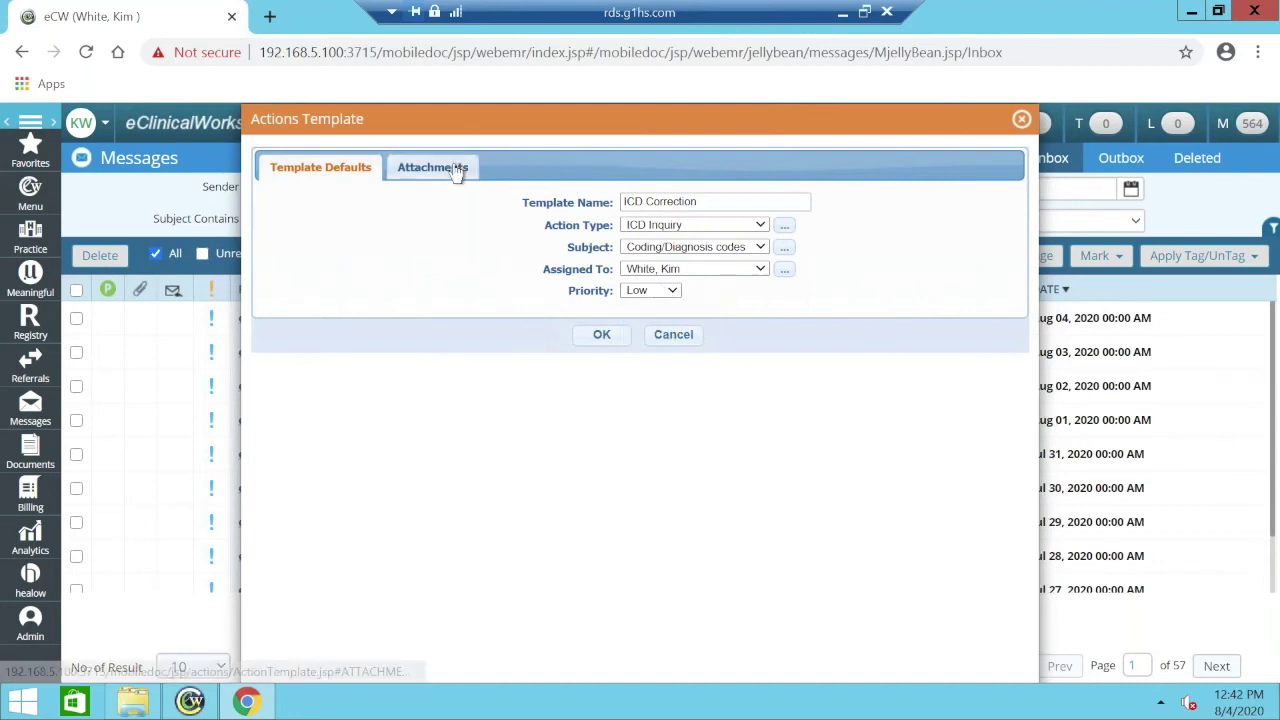
left_click(456, 168)
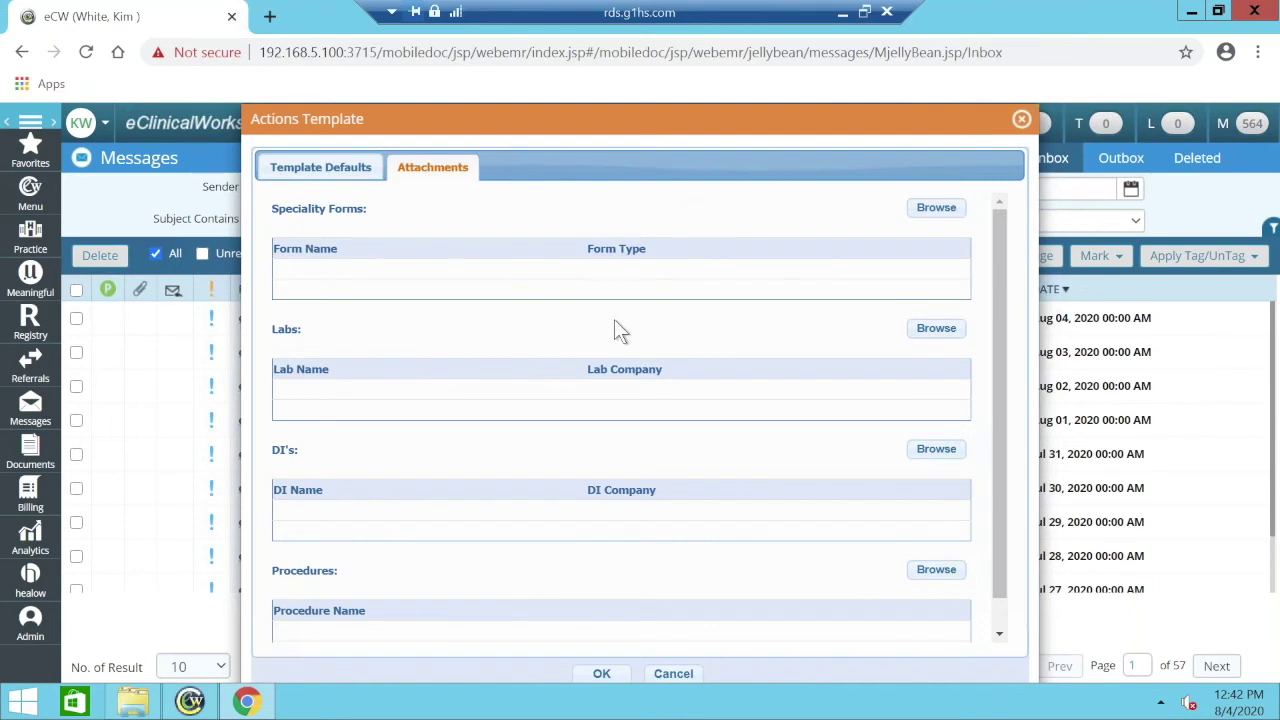
scroll(614, 319, "down", 1)
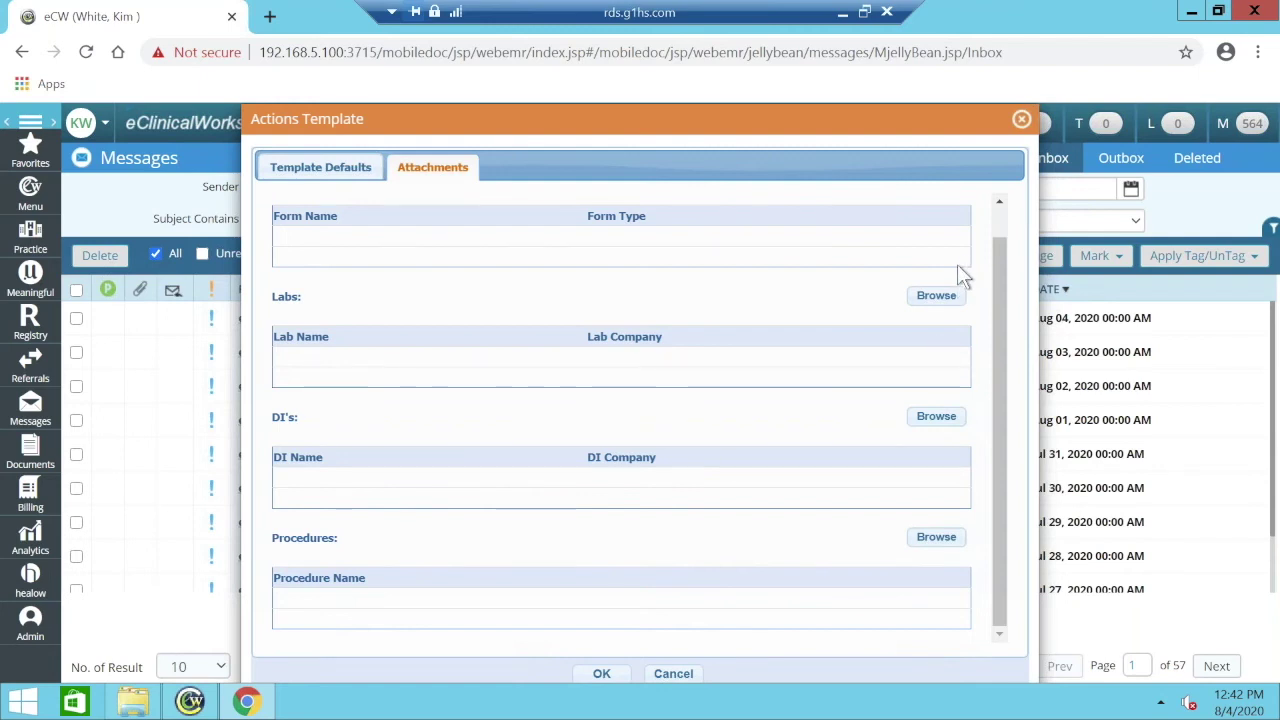
scroll(883, 345, "up", 1)
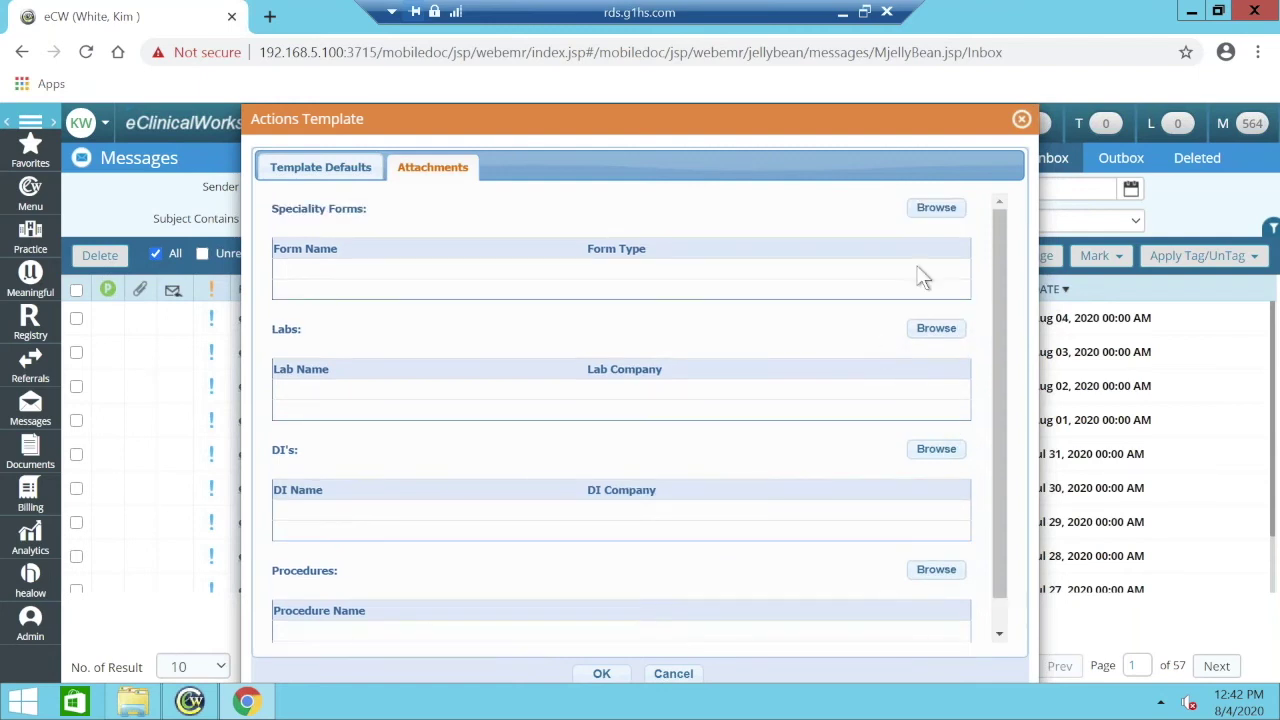
Attach the 24Hr Ambulatory EEG speciality form and save the ICD Correction template
left_click(938, 210)
left_click(346, 301)
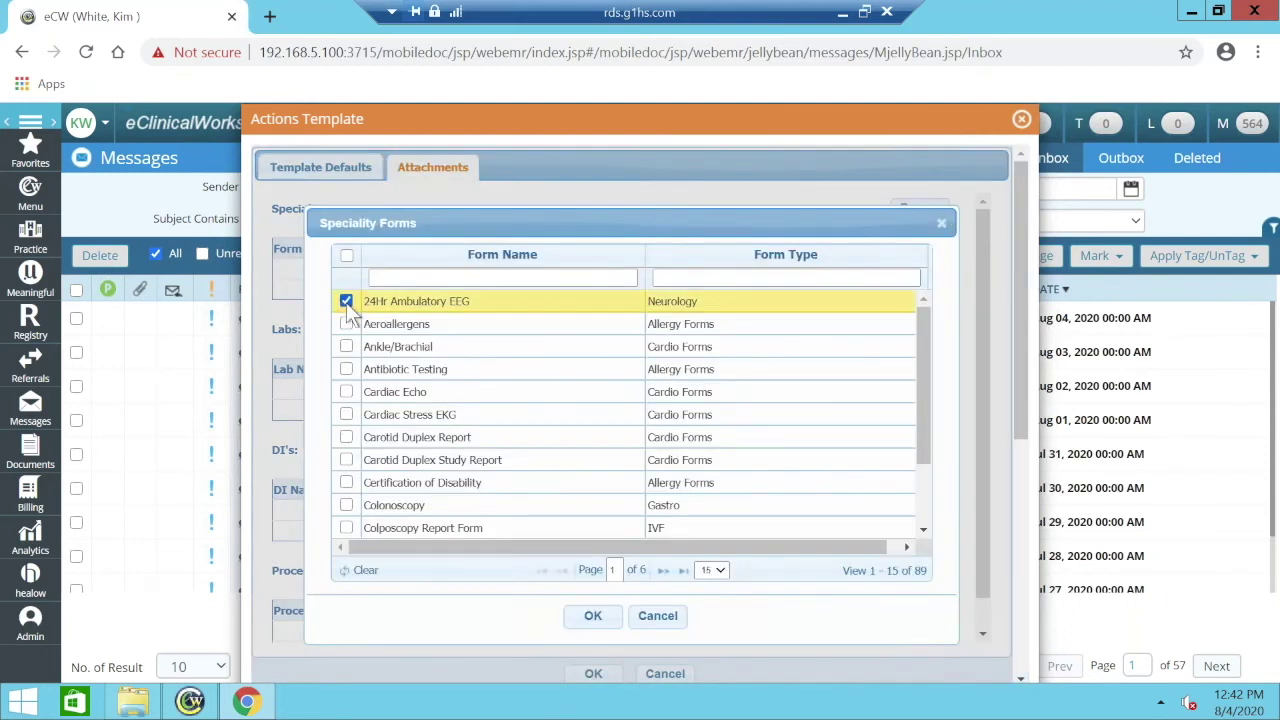
left_click(593, 615)
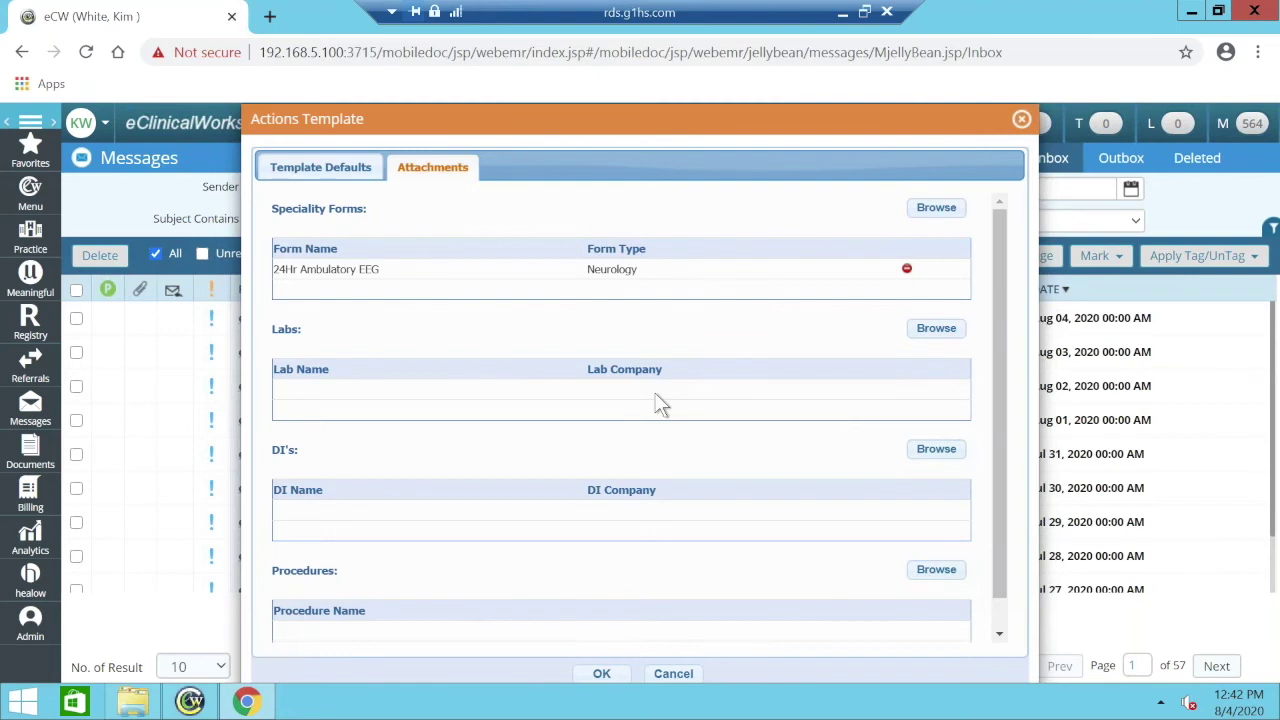
scroll(660, 403, "down", 1)
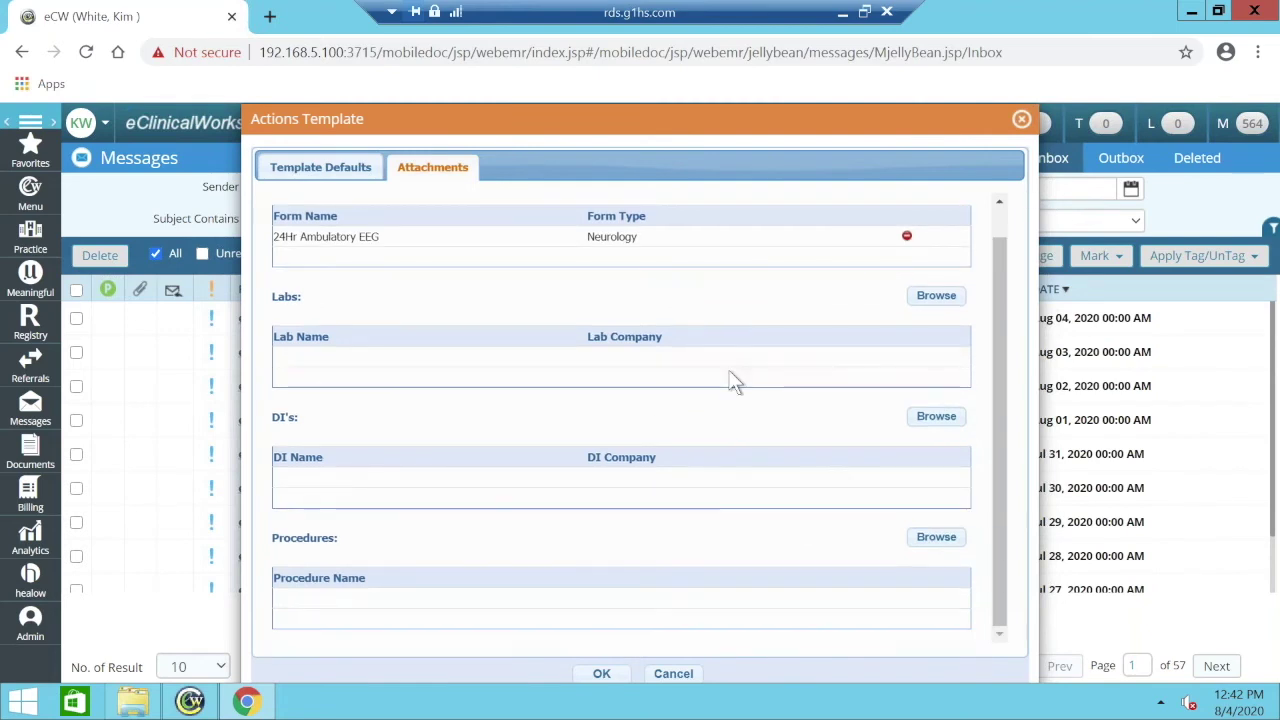
left_click(600, 673)
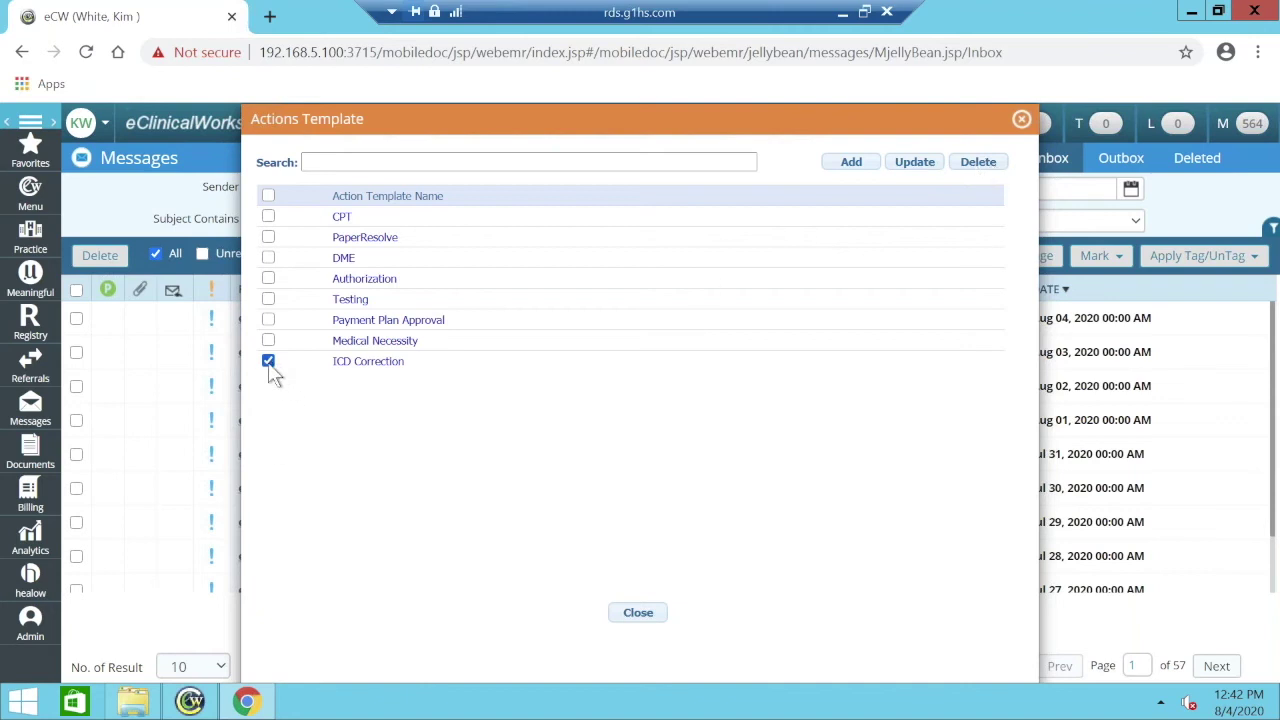
Look at the Medical Necessity template, then close the Actions Template window
left_click(415, 341)
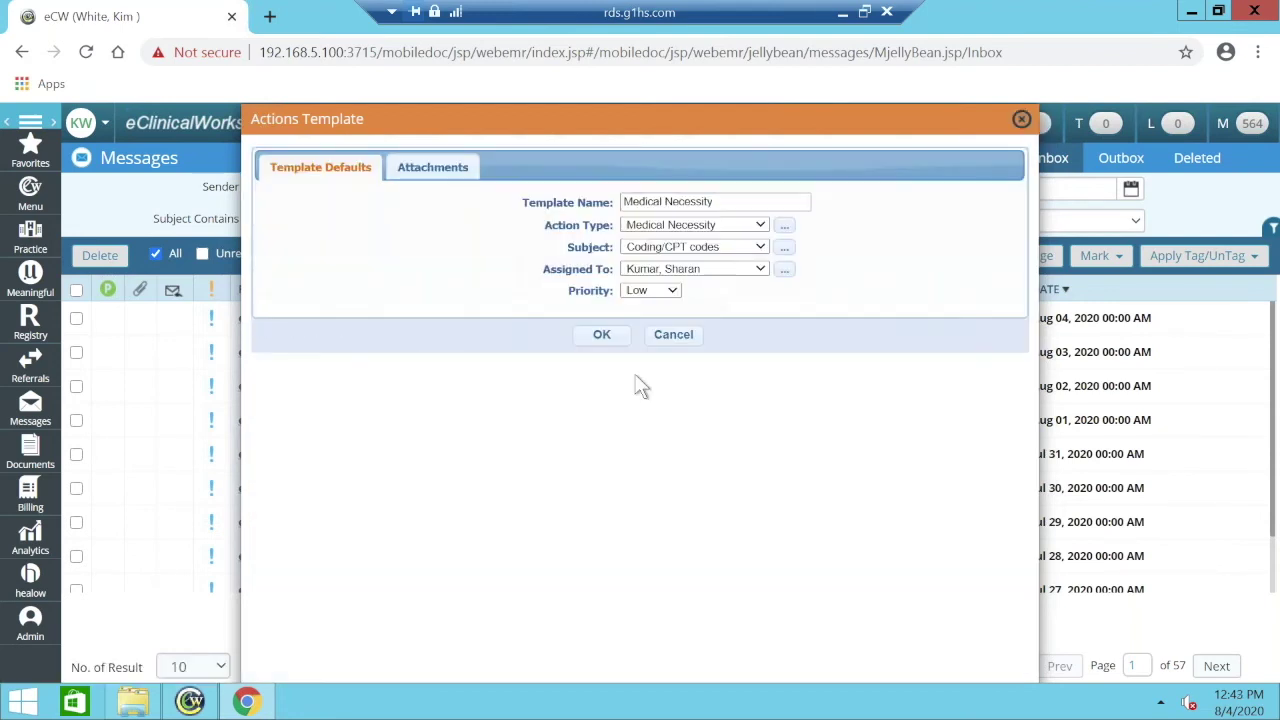
key("Escape")
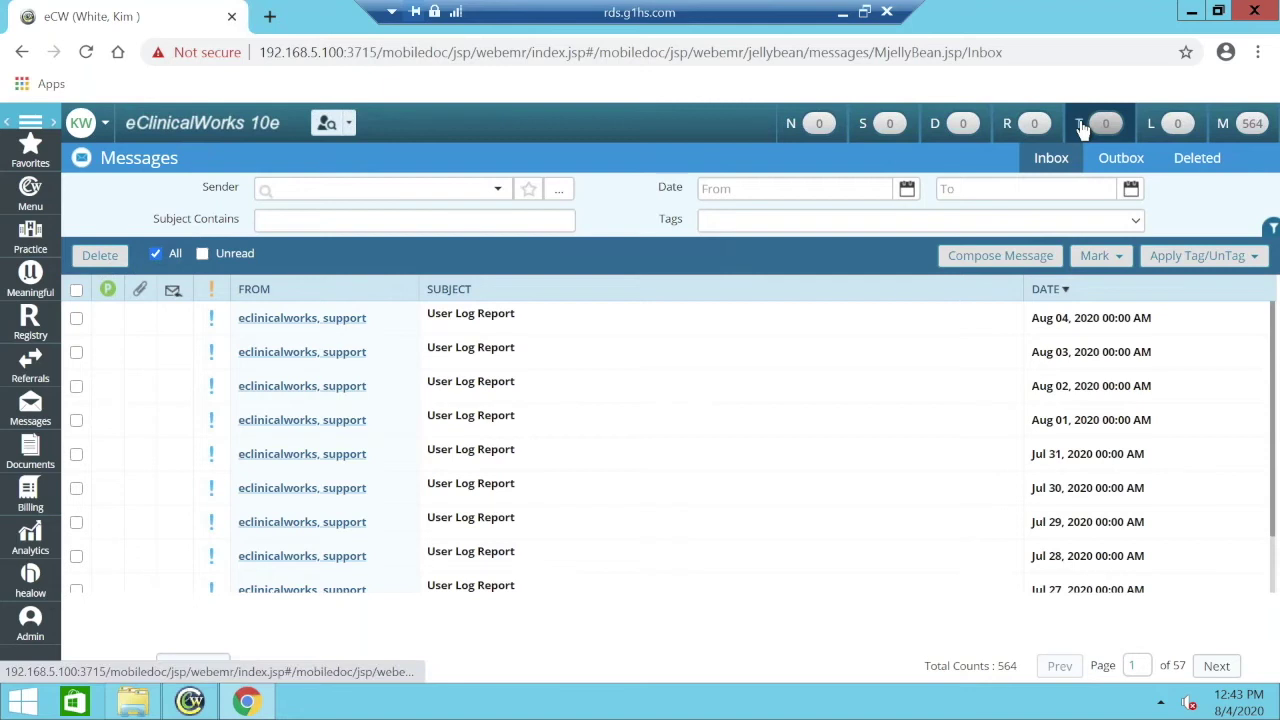
mouse_move(1081, 130)
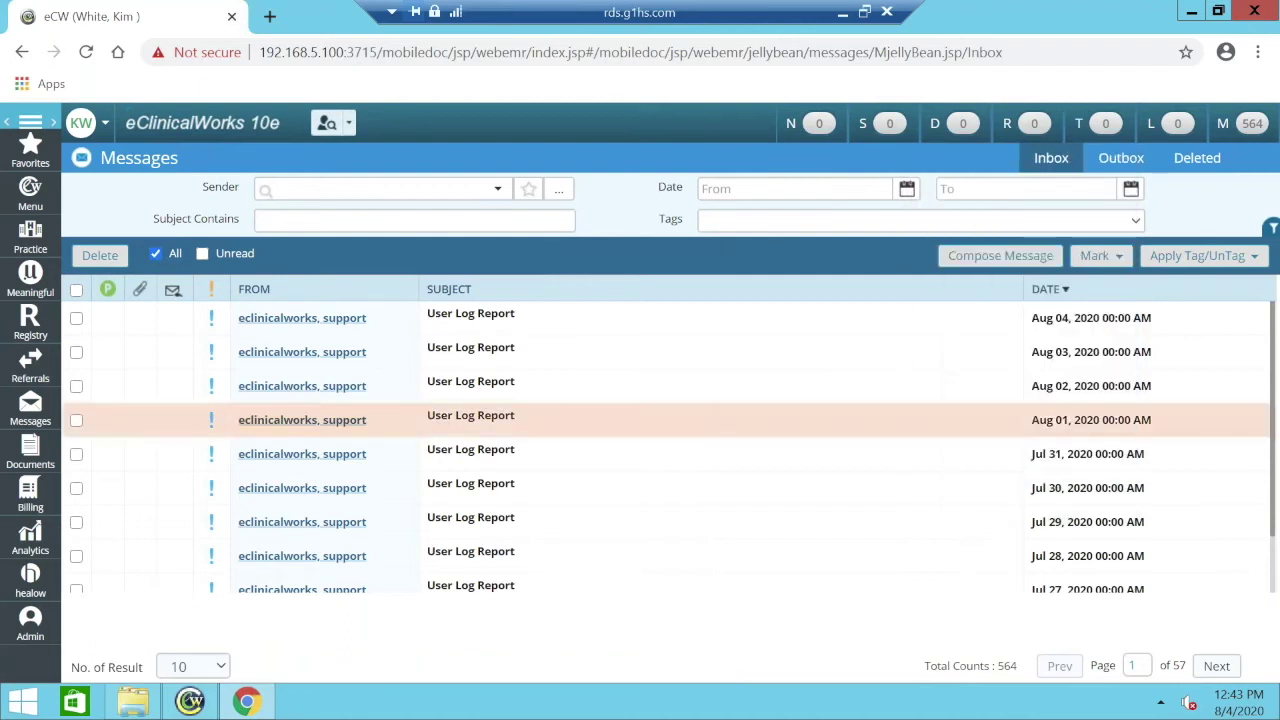
Start a new action and select the test patient found by name search
left_click(338, 292)
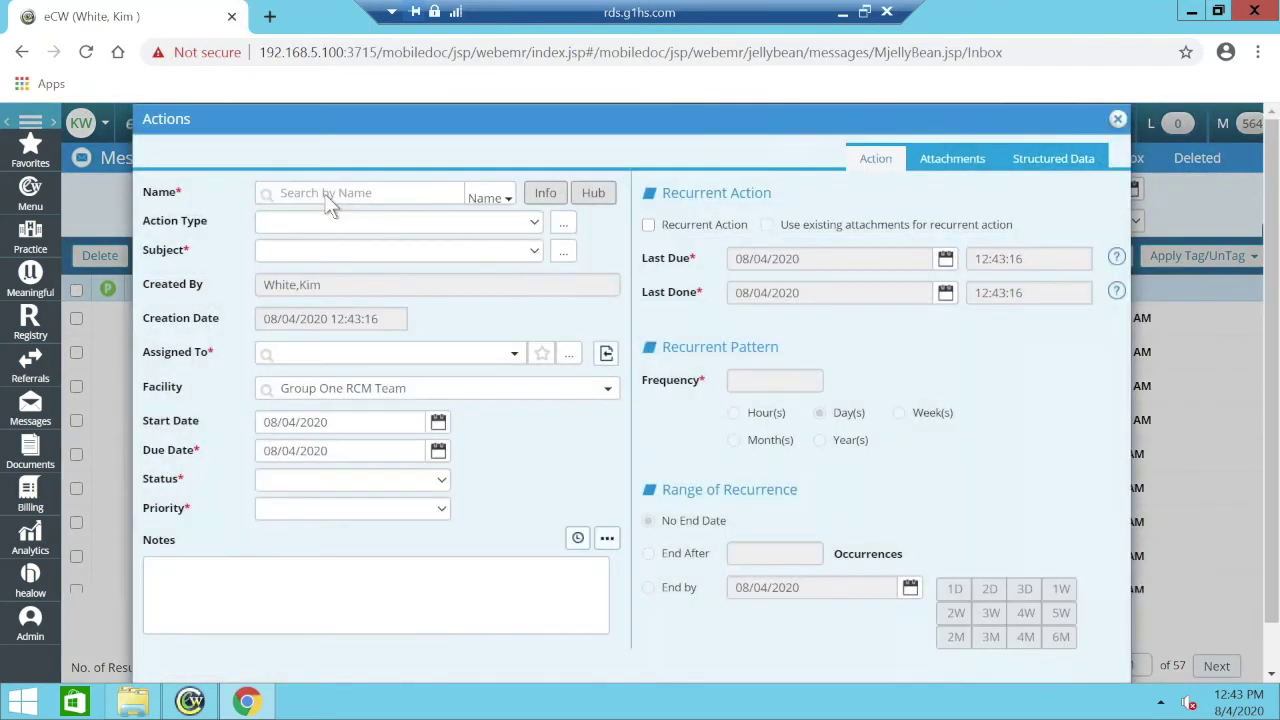
left_click(330, 200)
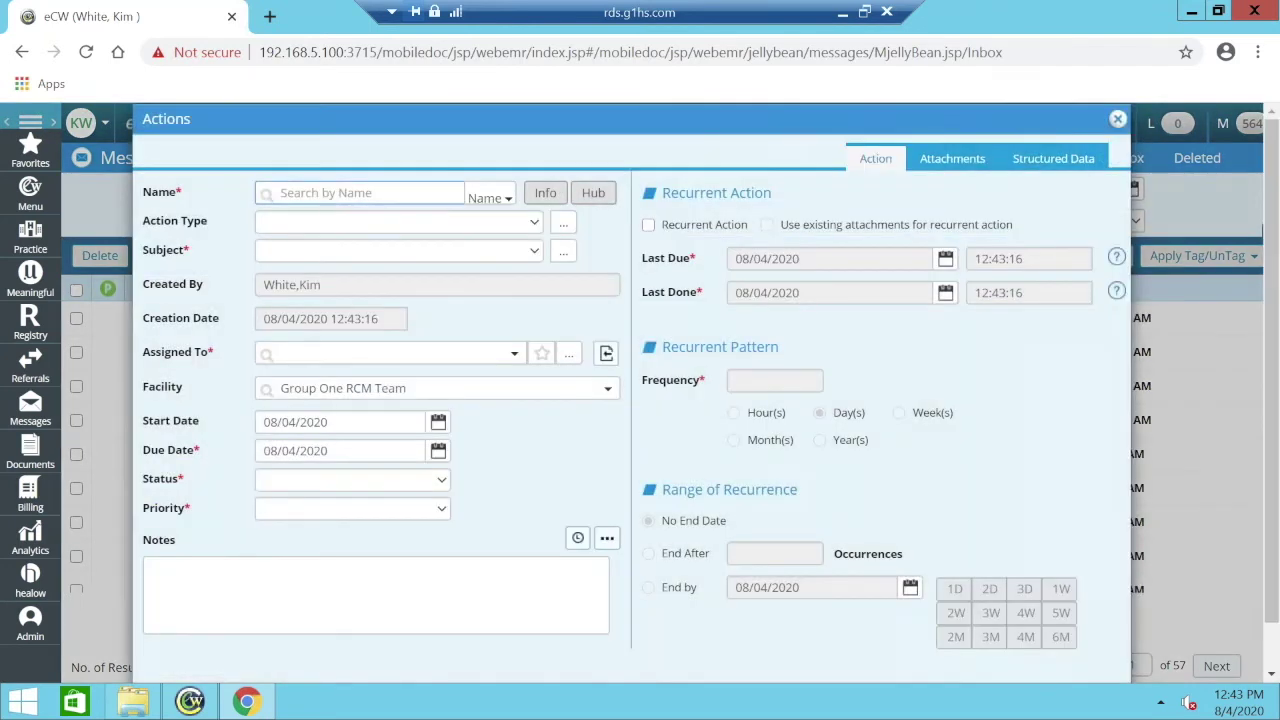
type("test")
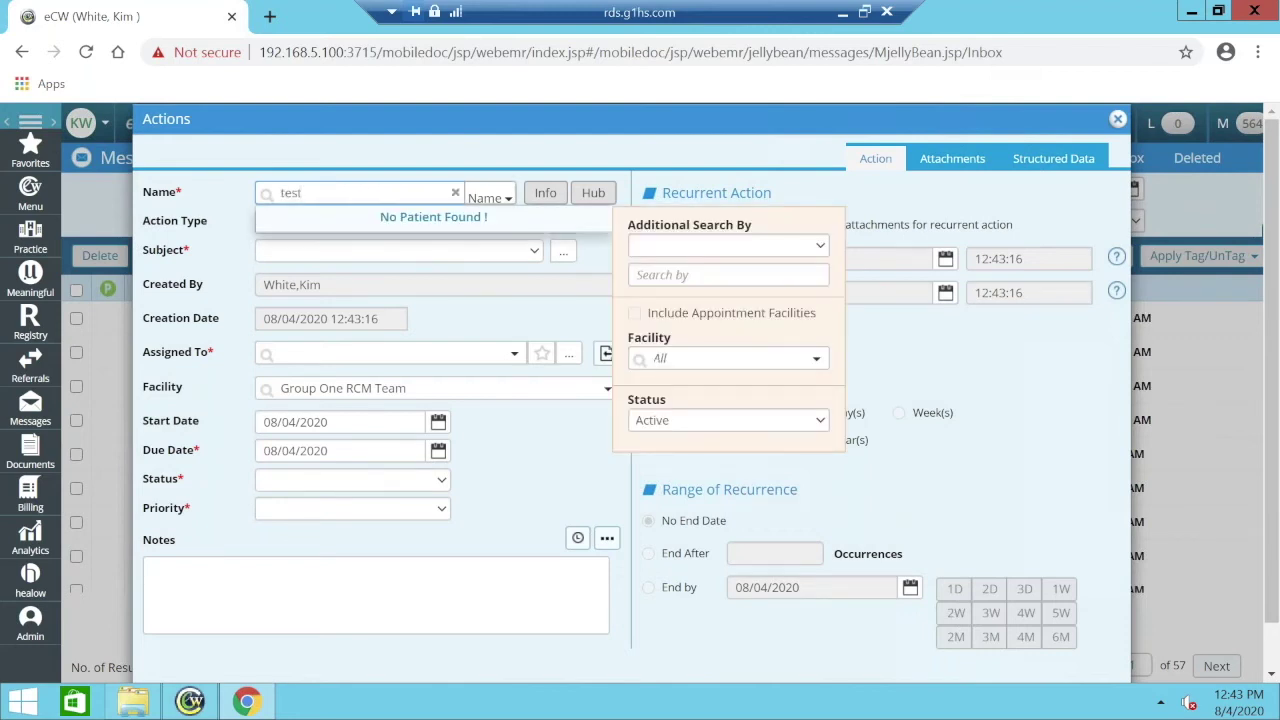
type(", k")
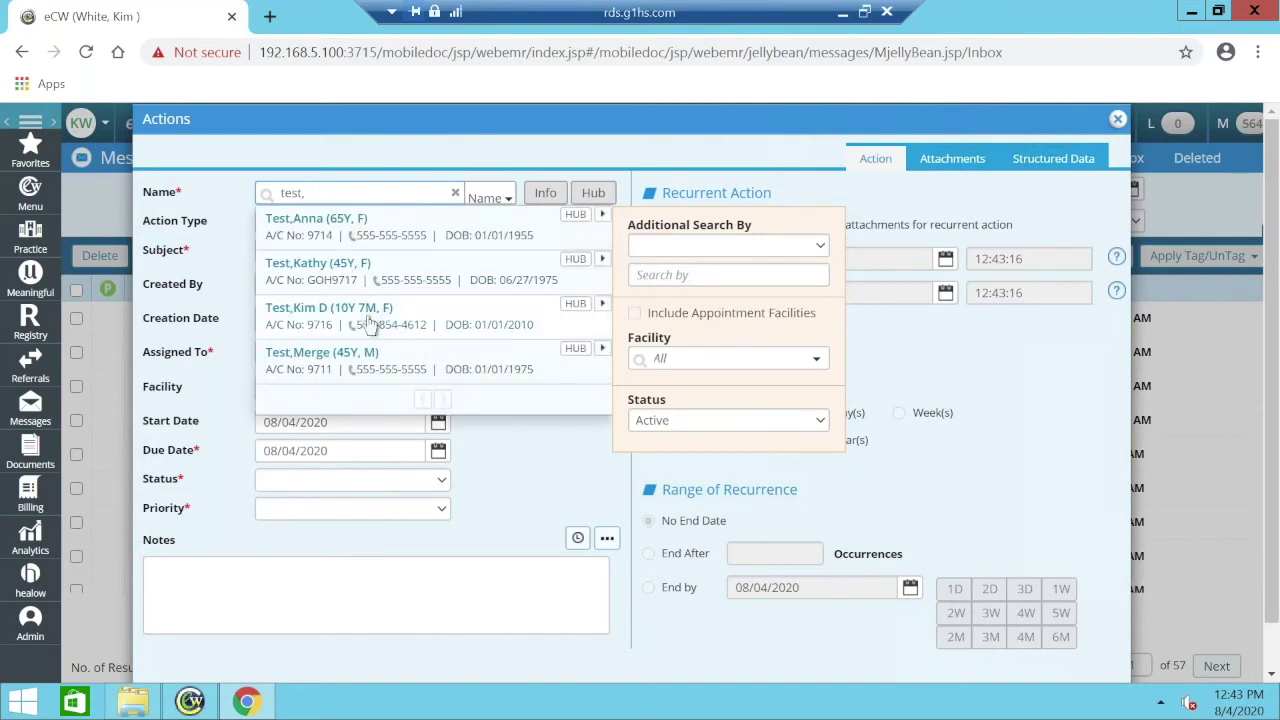
left_click(370, 322)
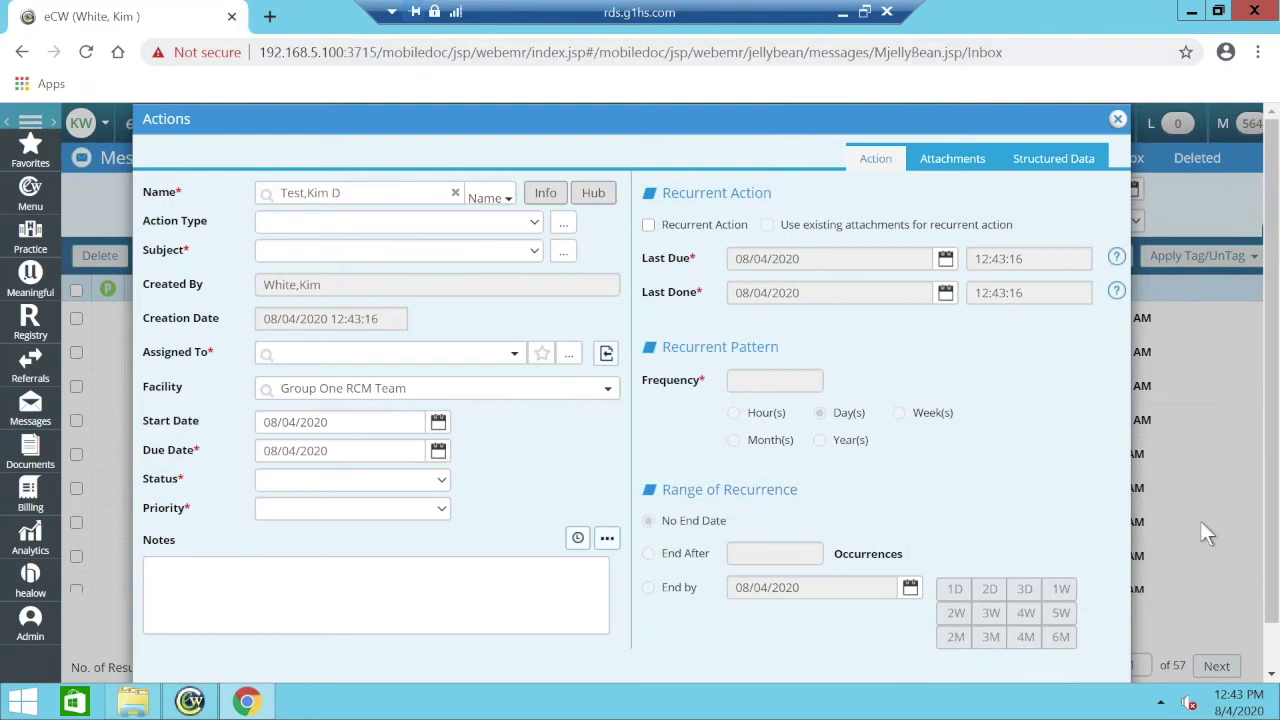
scroll(1201, 521, "down", 1)
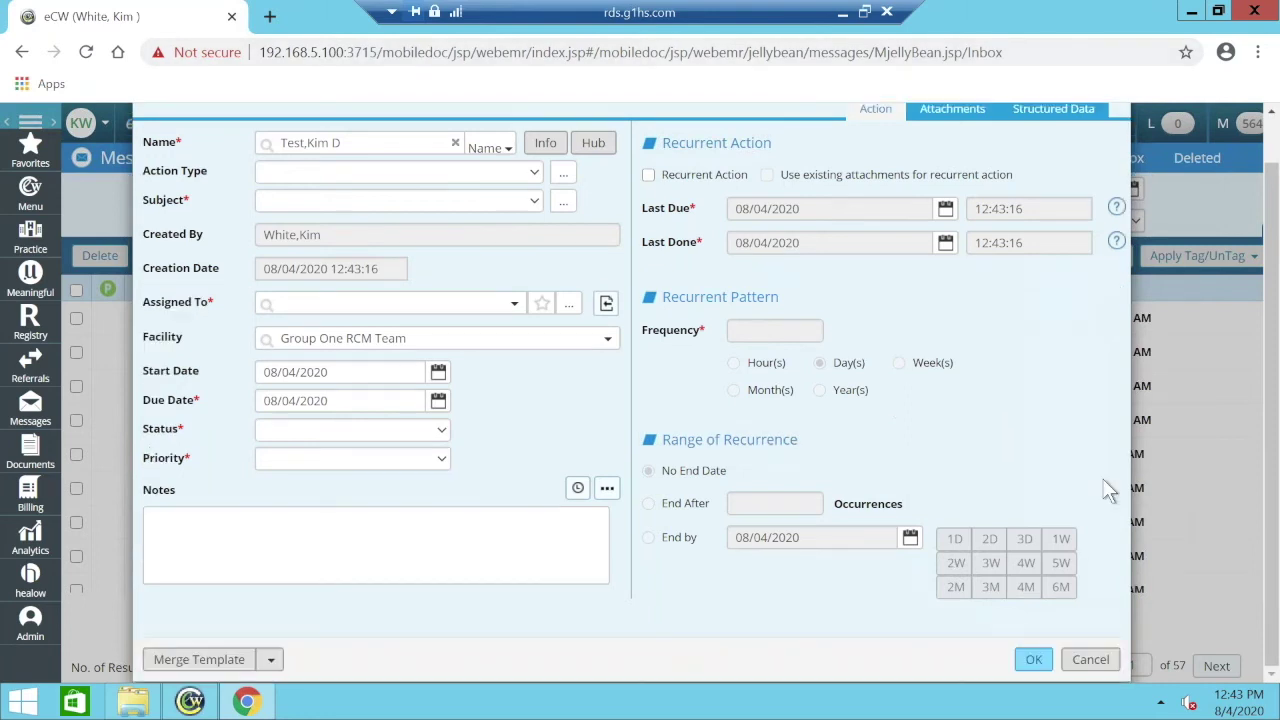
Apply the ICD Correction template to the new action, then close the Actions dialog
left_click(198, 660)
left_click(169, 353)
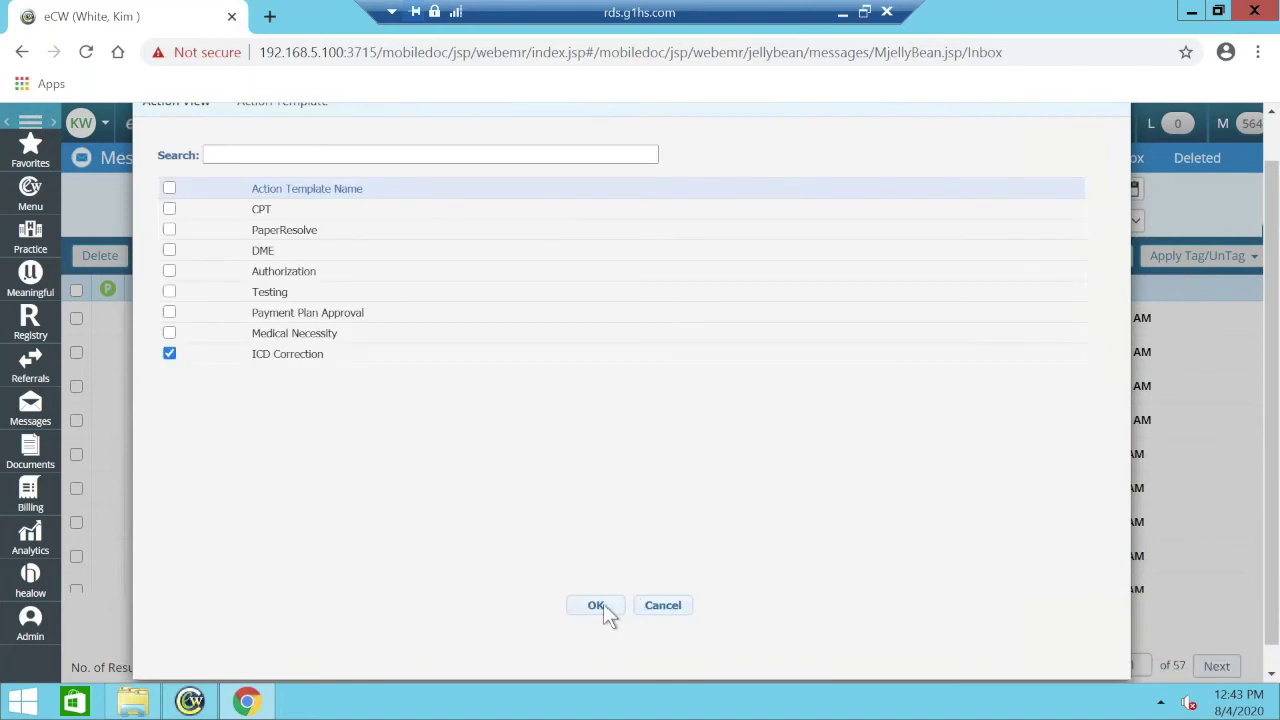
left_click(597, 606)
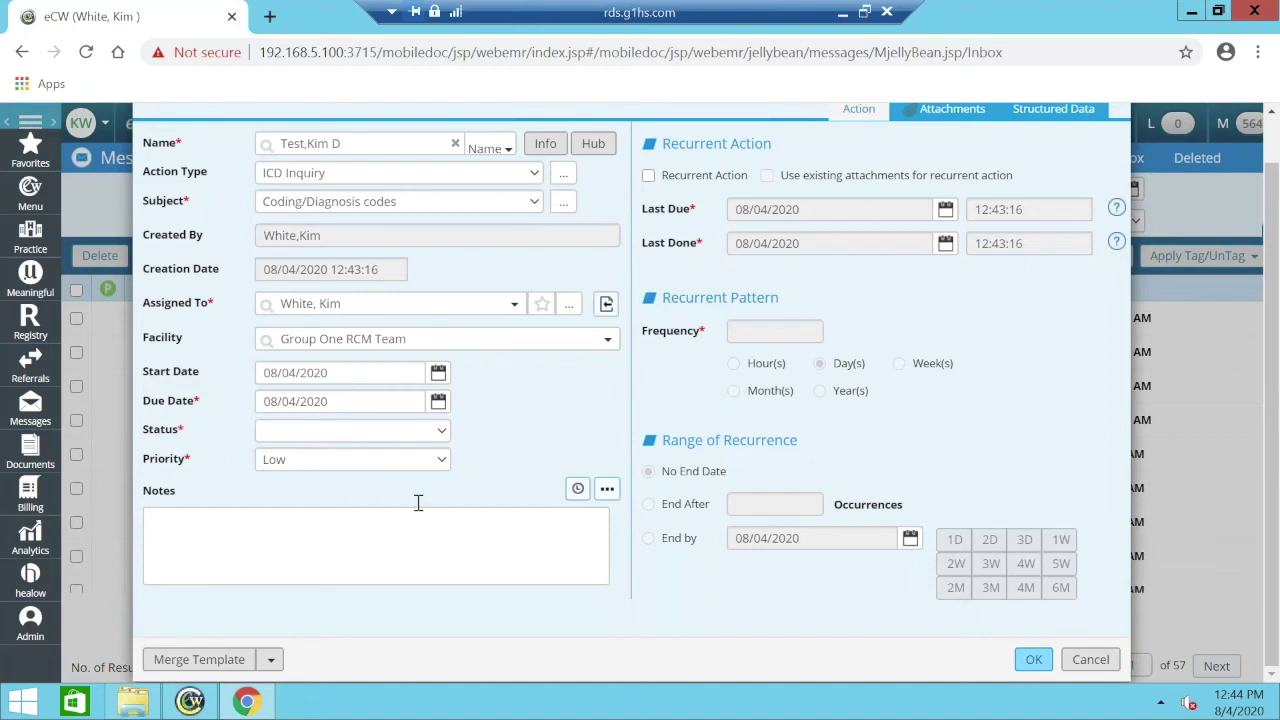
scroll(1050, 620, "up", 1)
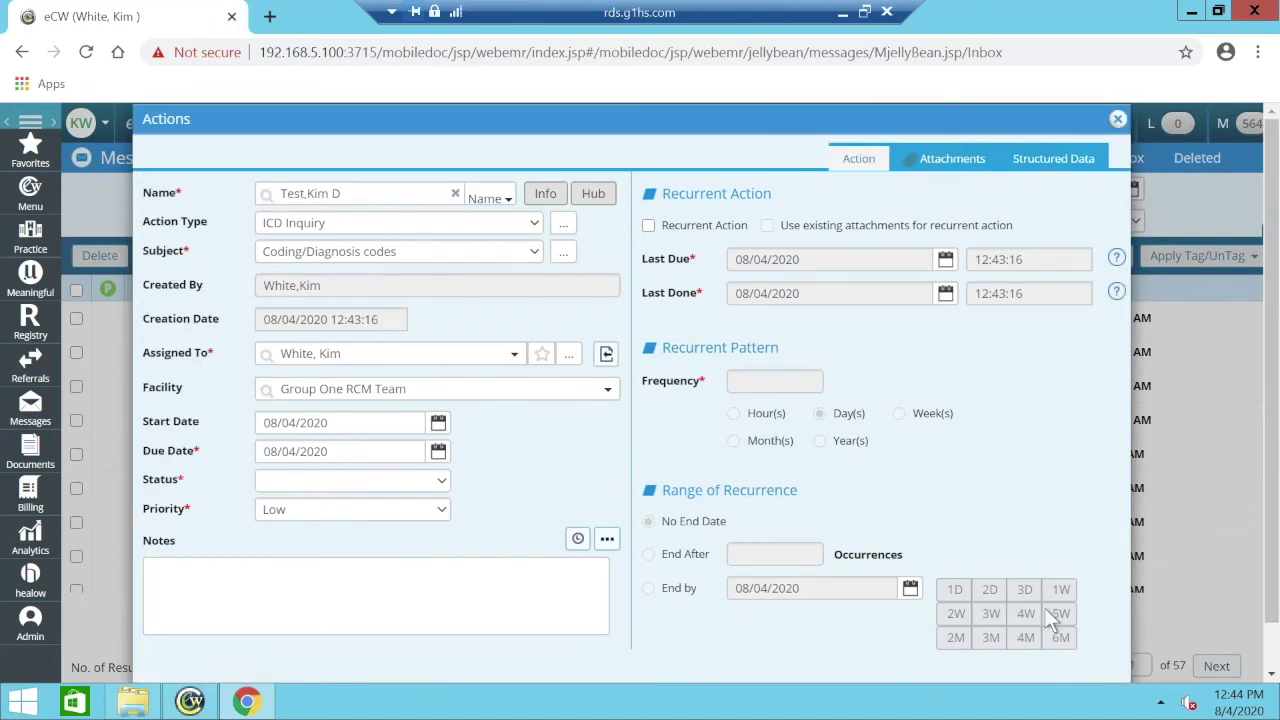
scroll(1045, 608, "down", 1)
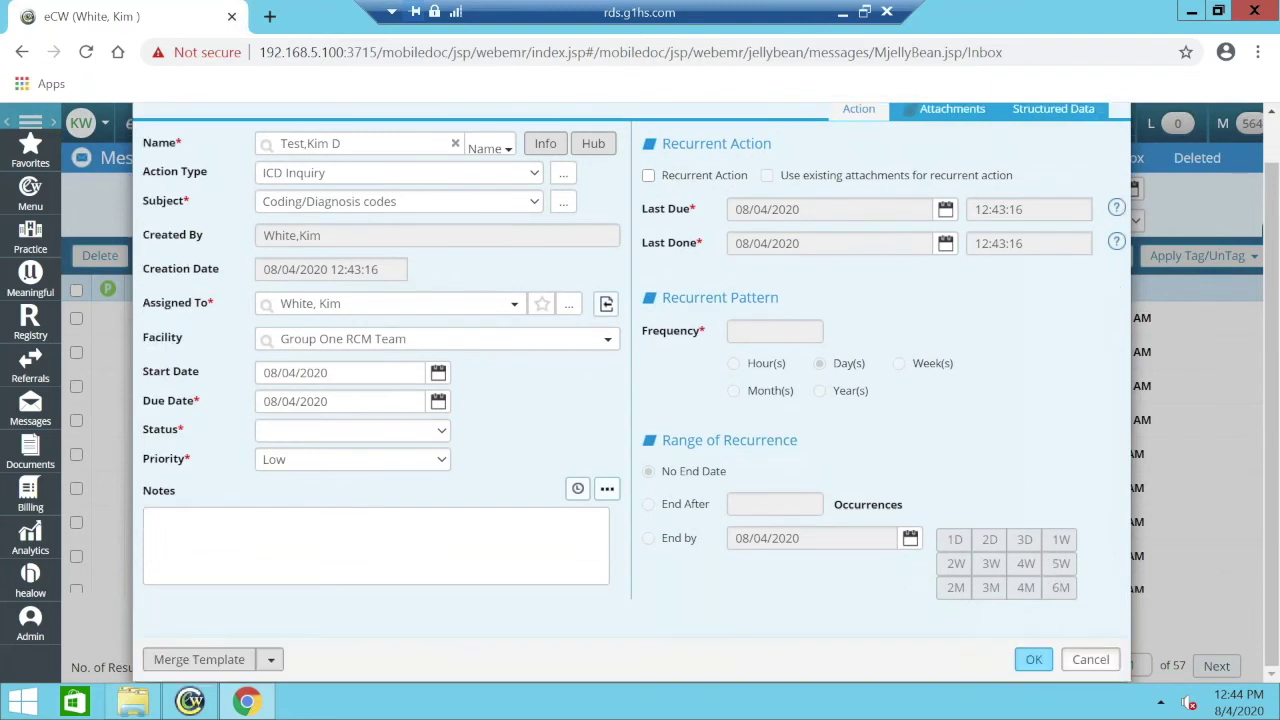
left_click(1033, 659)
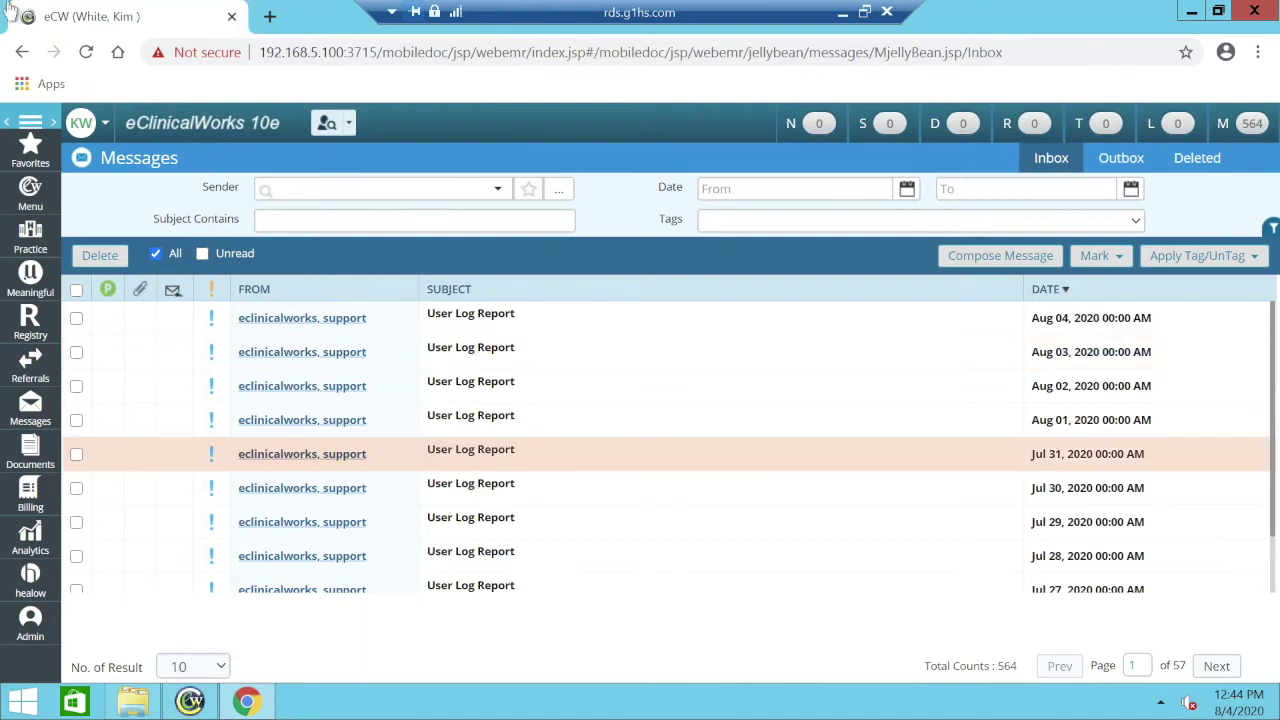
Log in to the Admin area with the administrator's user name and password
left_click(30, 622)
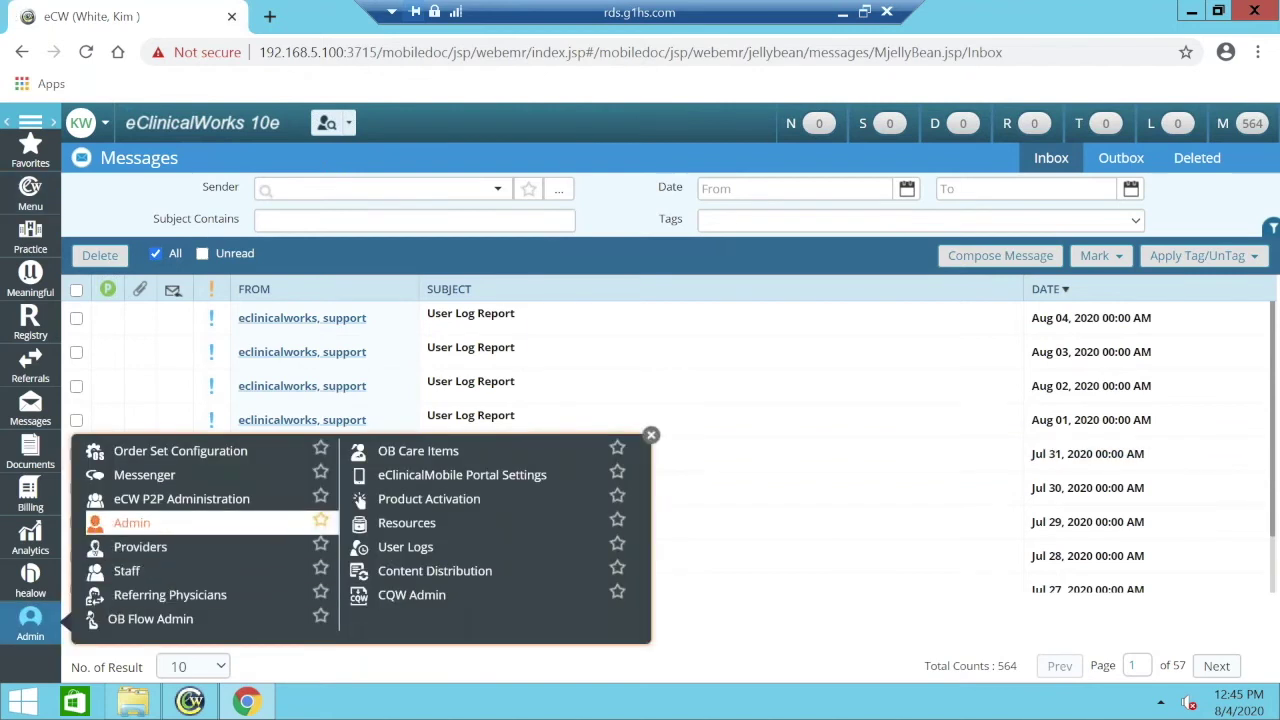
left_click(131, 522)
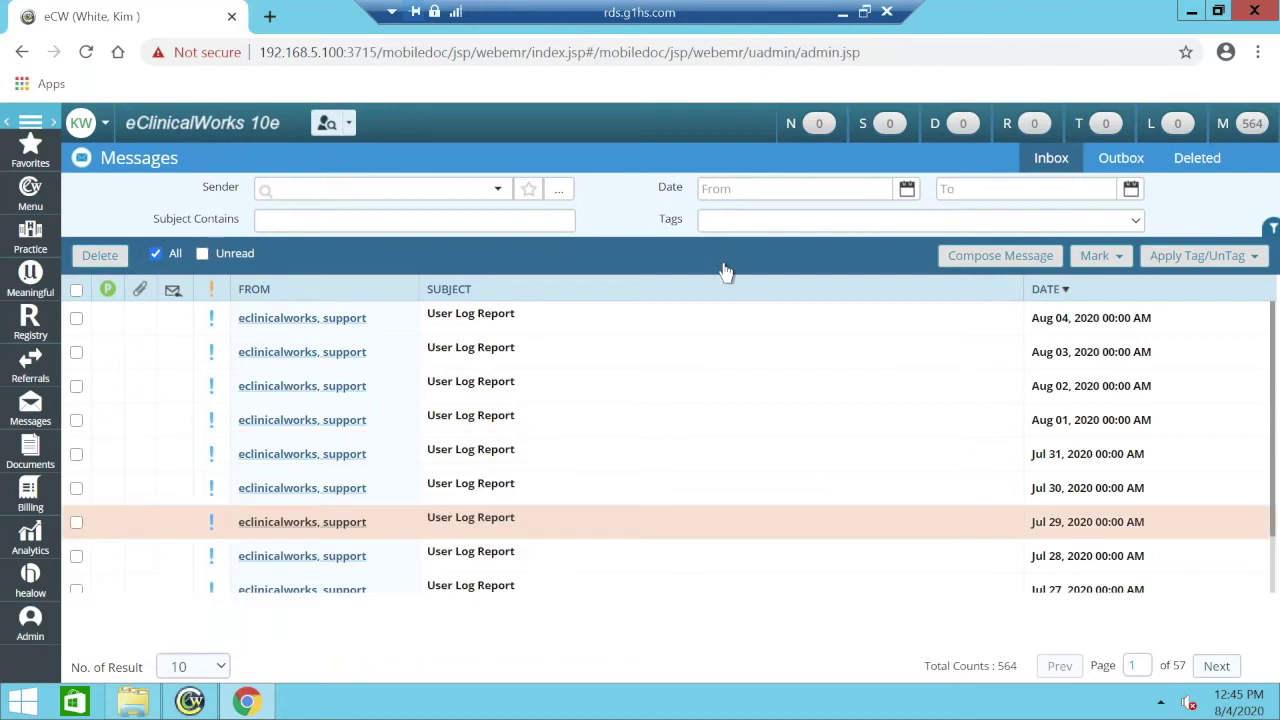
left_click(573, 305)
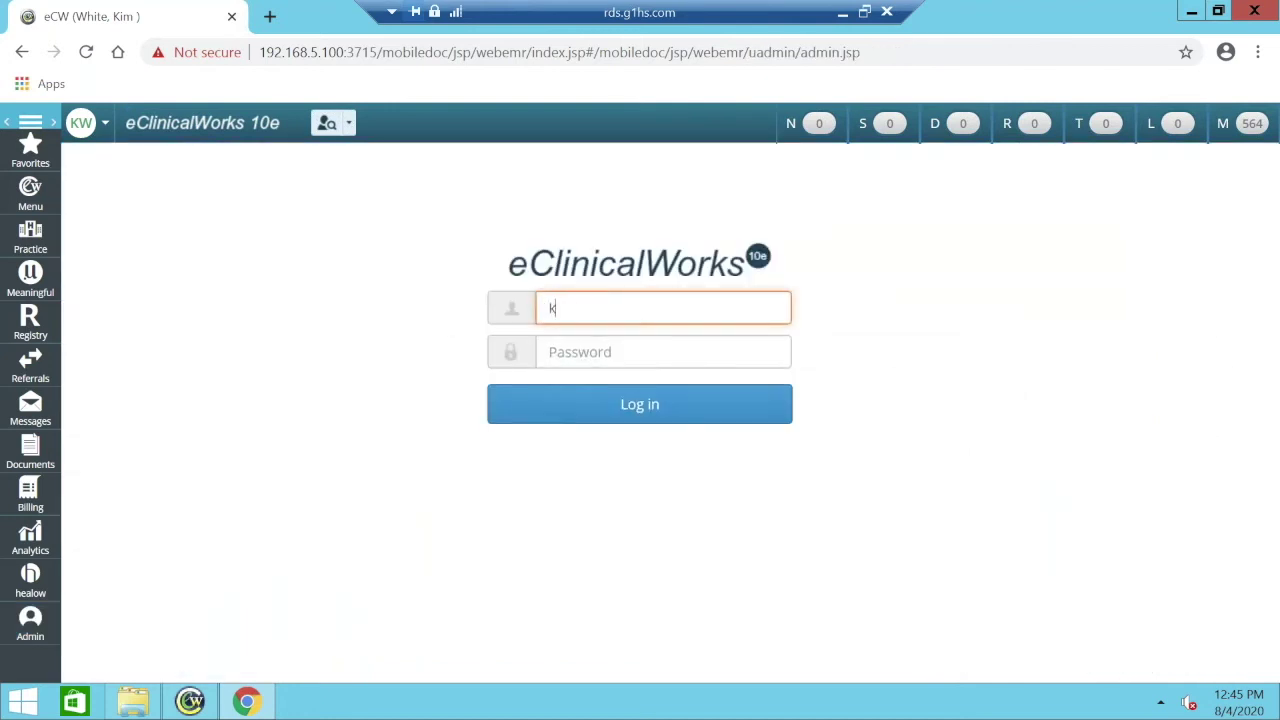
left_click(620, 352)
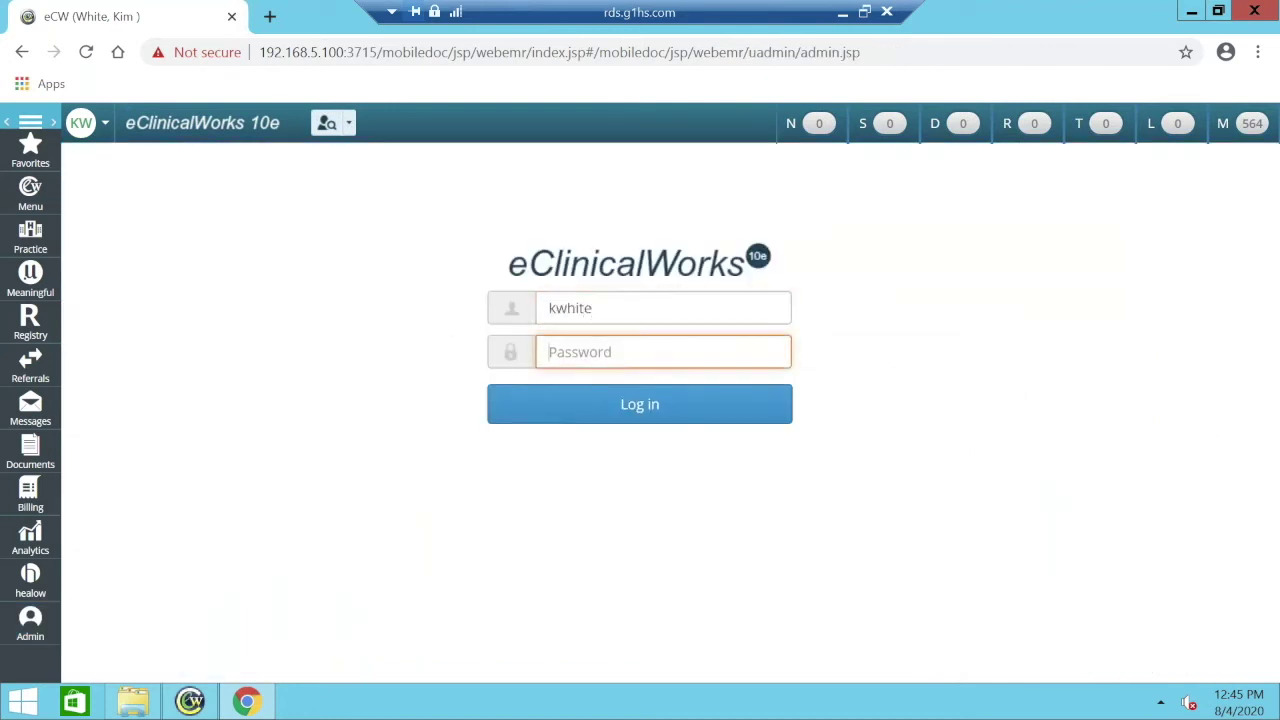
key("ctrl+v")
key("ctrl+v")
key("Return")
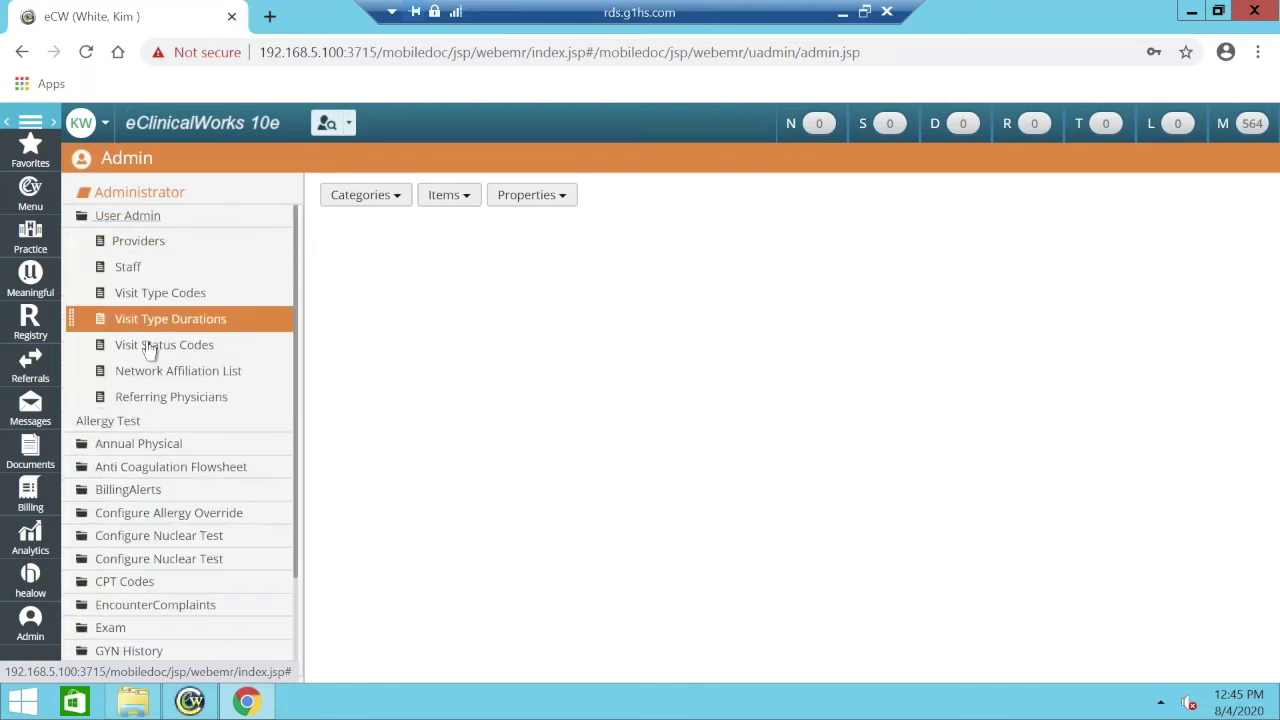
Open the Visit Status Codes list and review the N/S No Show Non Billable status, leaving it unchanged
left_click(145, 343)
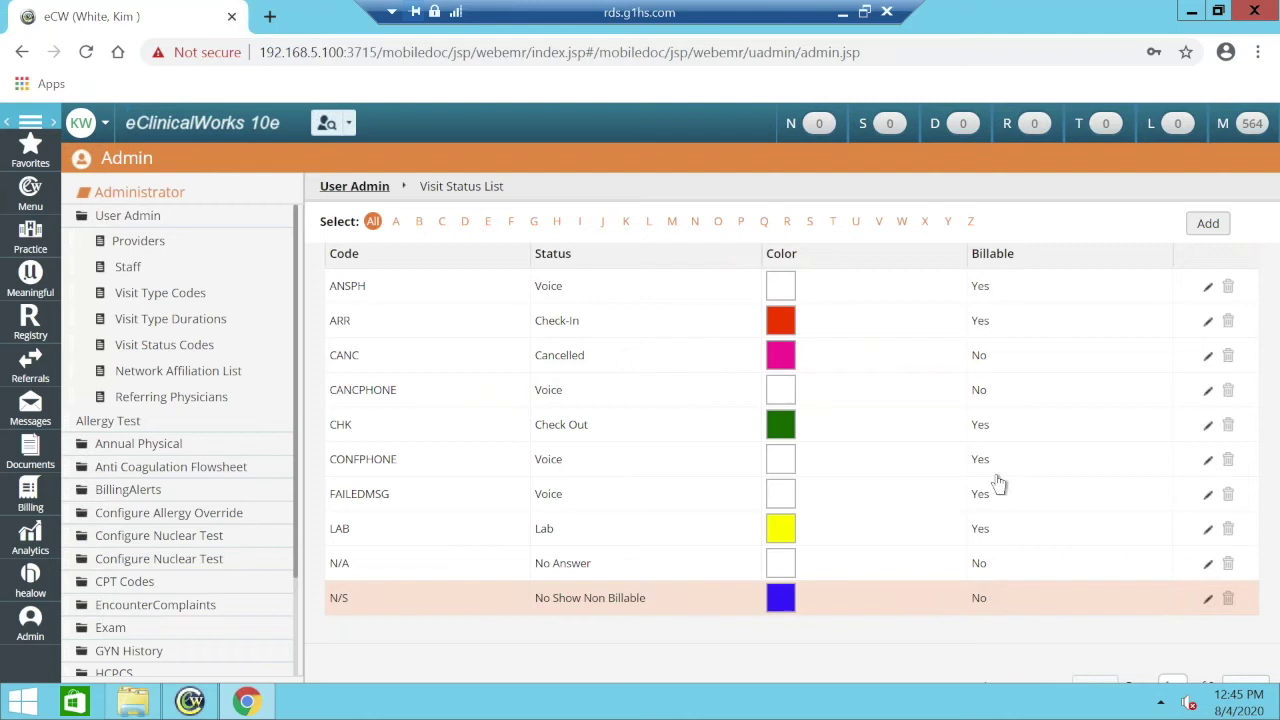
left_click(1208, 600)
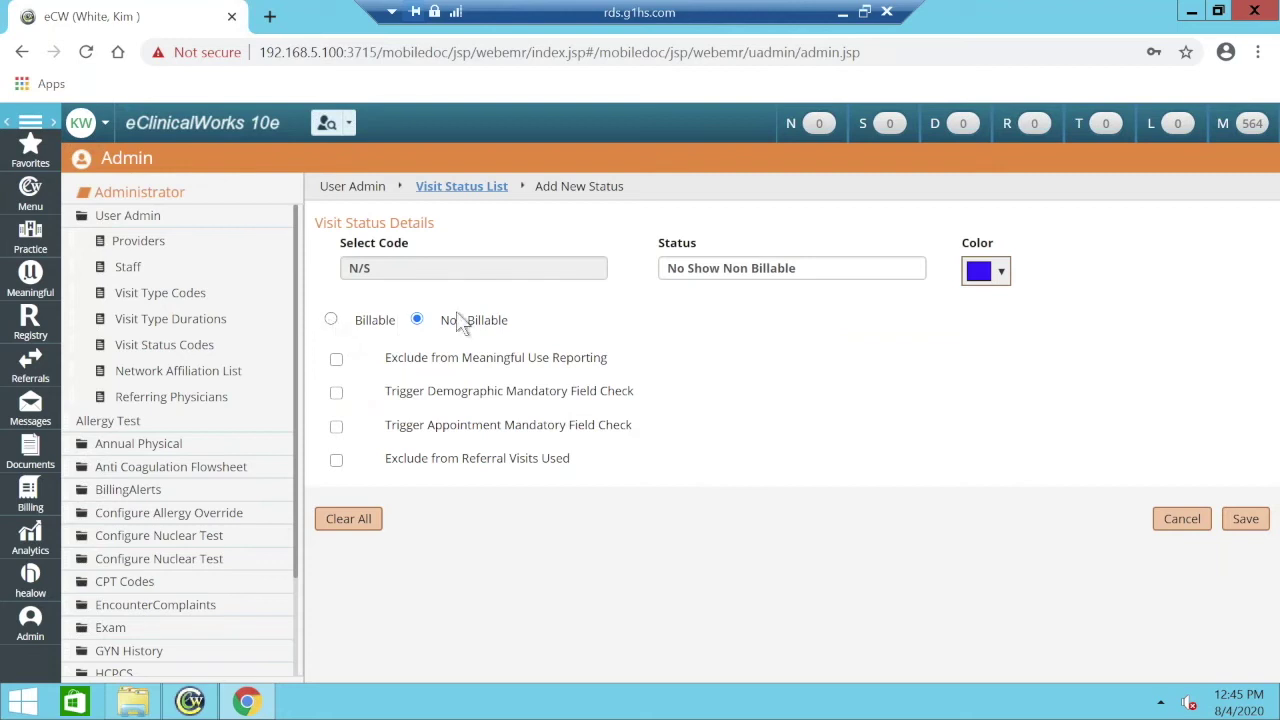
left_click(1184, 519)
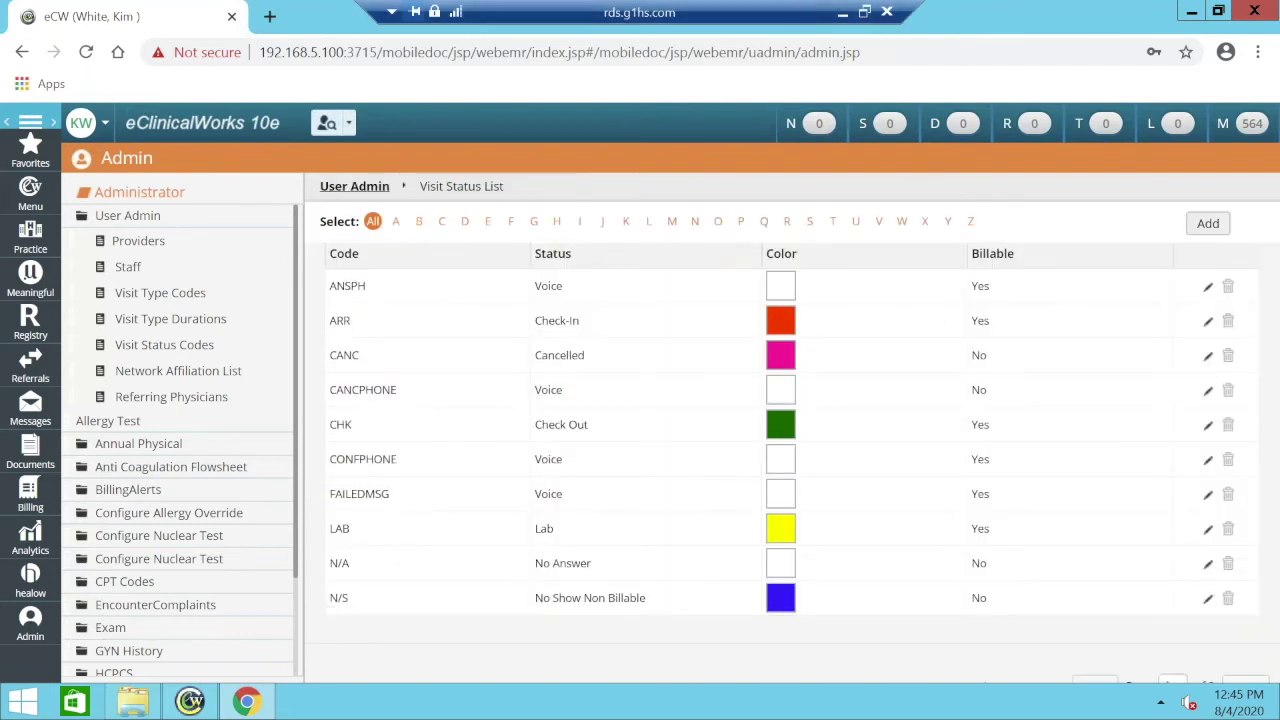
Add a billable visit status with code NSB and description 'No Show Billable'
left_click(1208, 224)
left_click(427, 260)
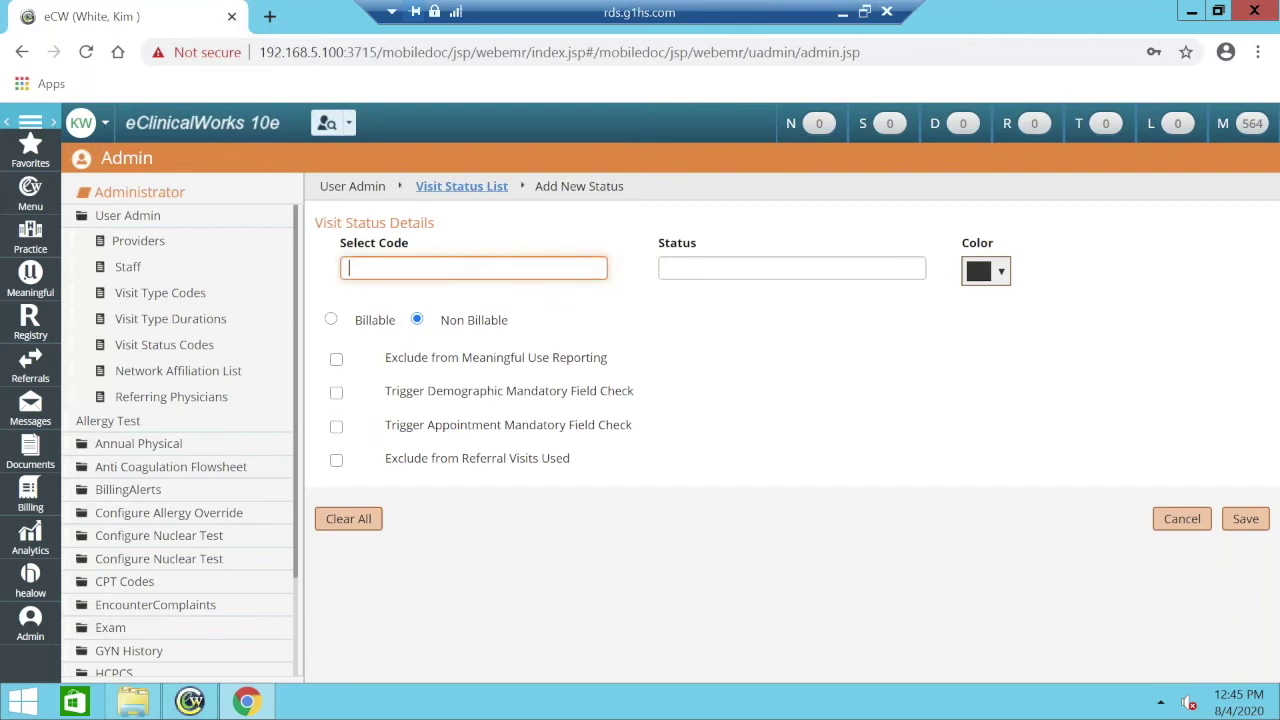
type("NSB")
left_click(720, 268)
type("No Show ")
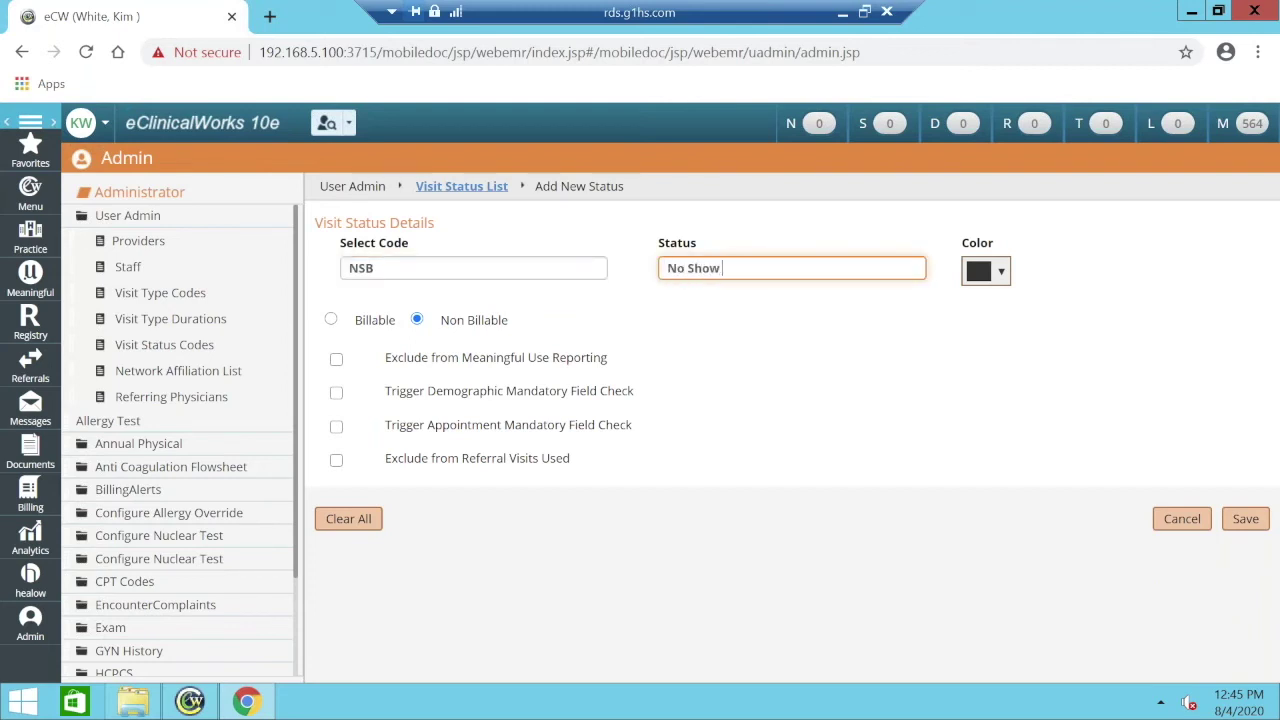
type("Billable")
left_click(1000, 271)
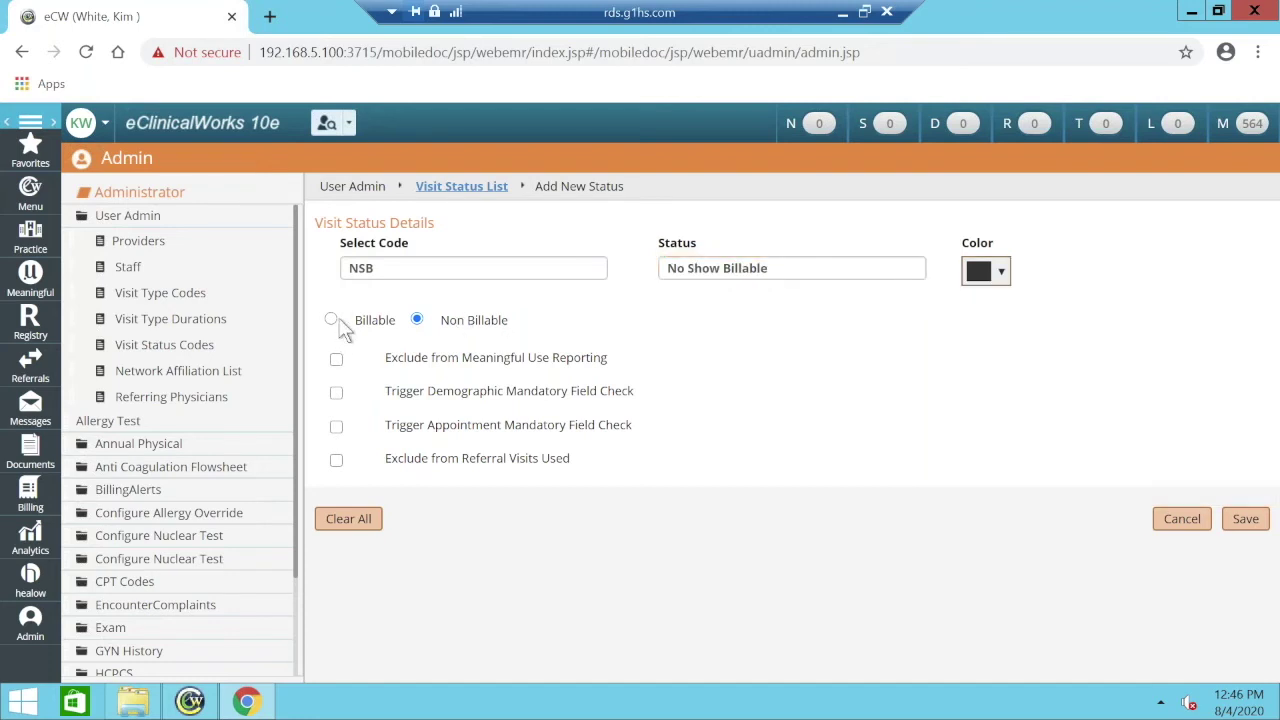
left_click(331, 321)
left_click(1244, 519)
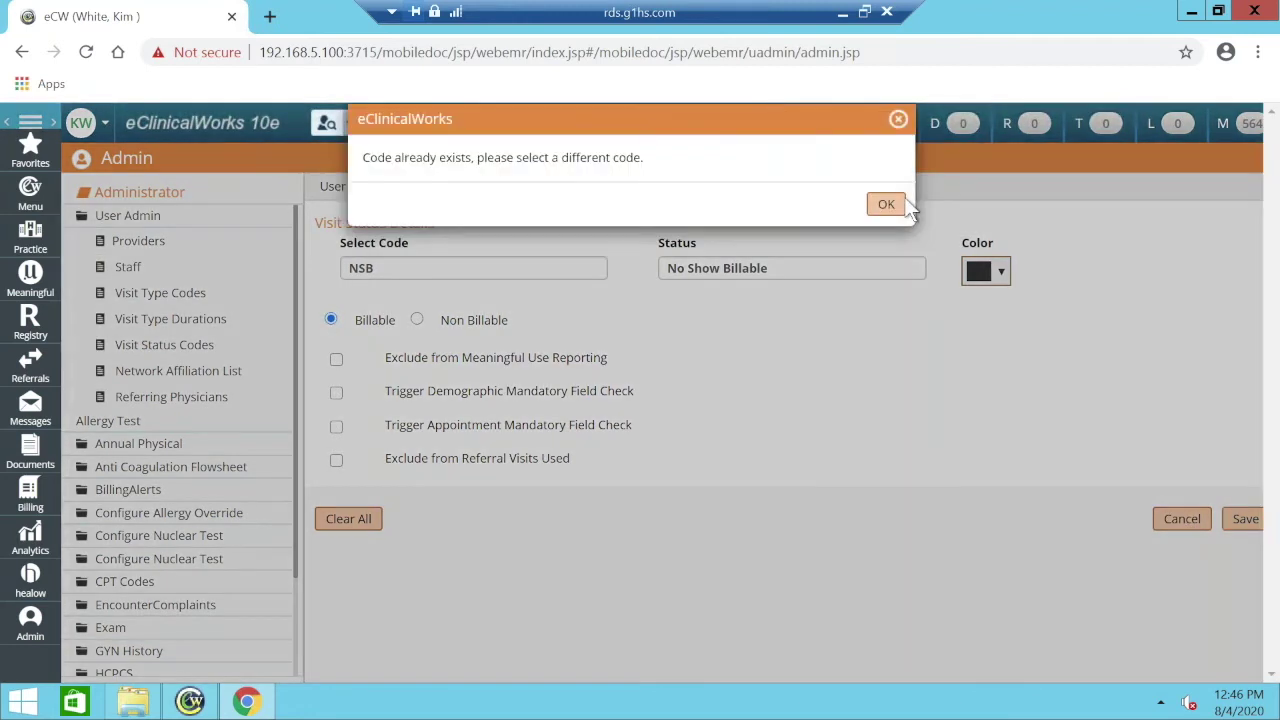
After the duplicate-code warning, change the status code to NSBIL and save it
left_click(898, 205)
type("NSBIL")
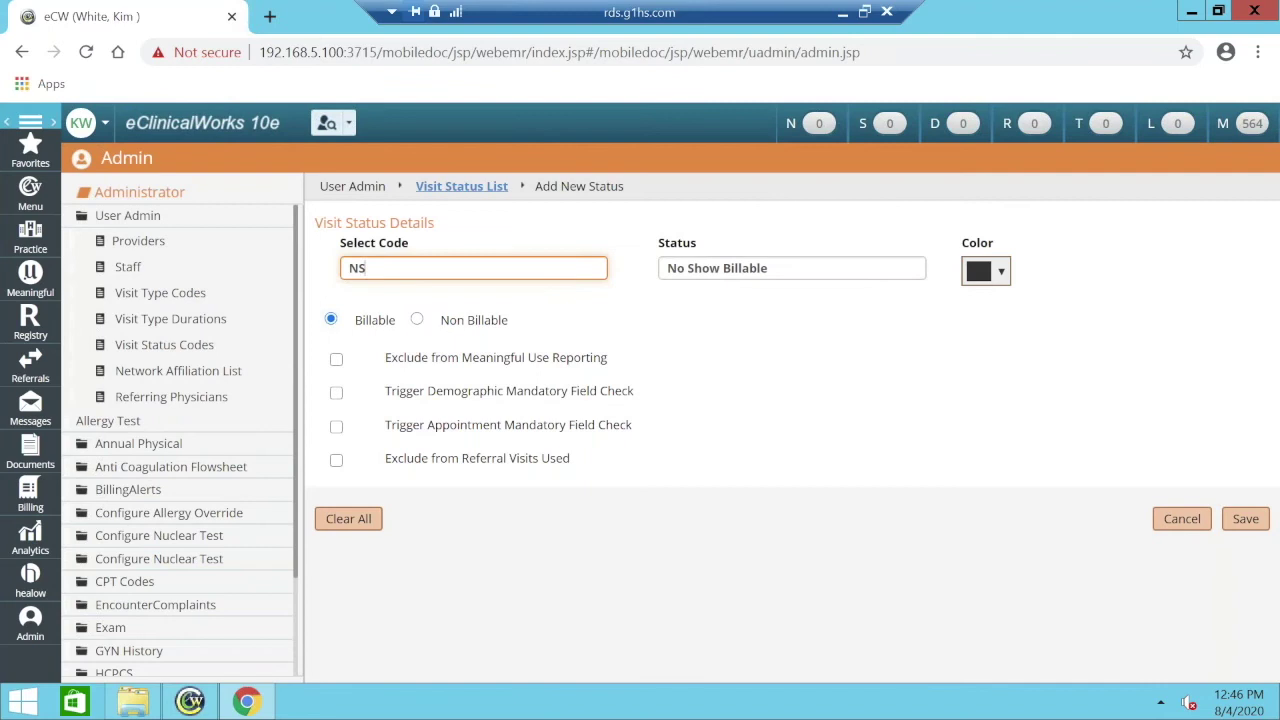
left_click(1245, 518)
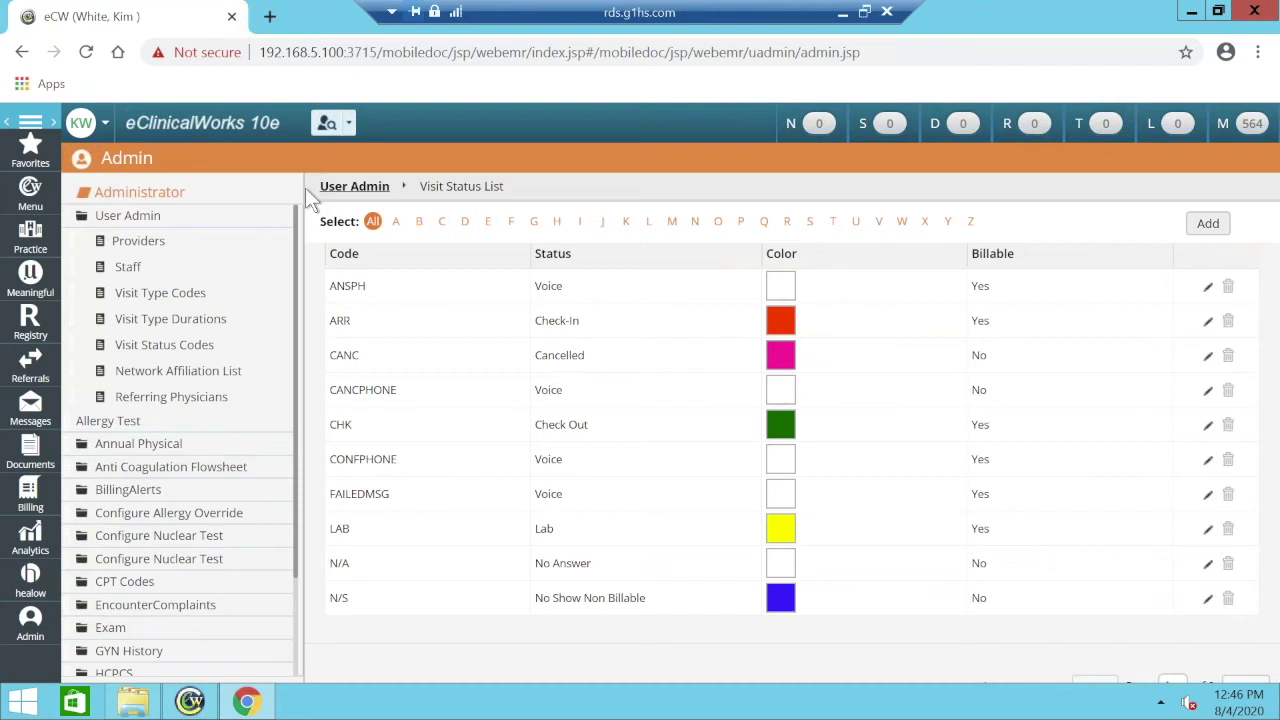
left_click(90, 264)
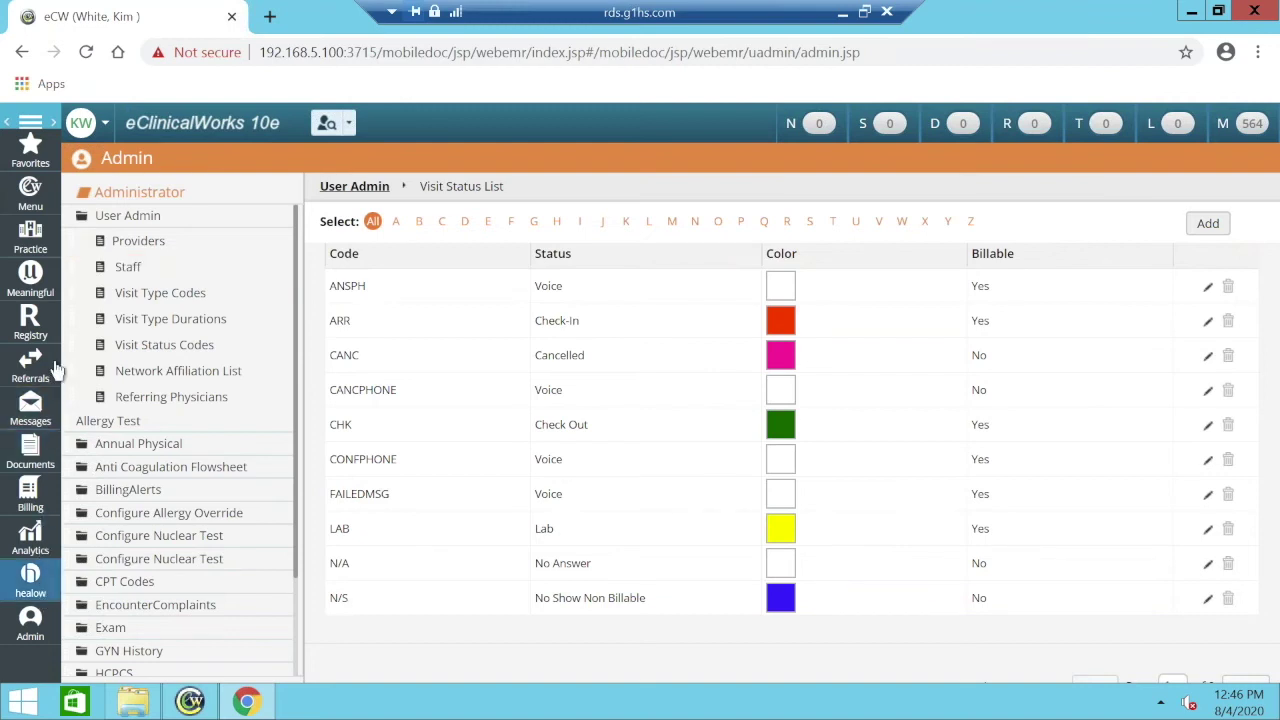
Go to Billing > CPT > CPT/HCPCS Codes from the main menu
left_click(30, 205)
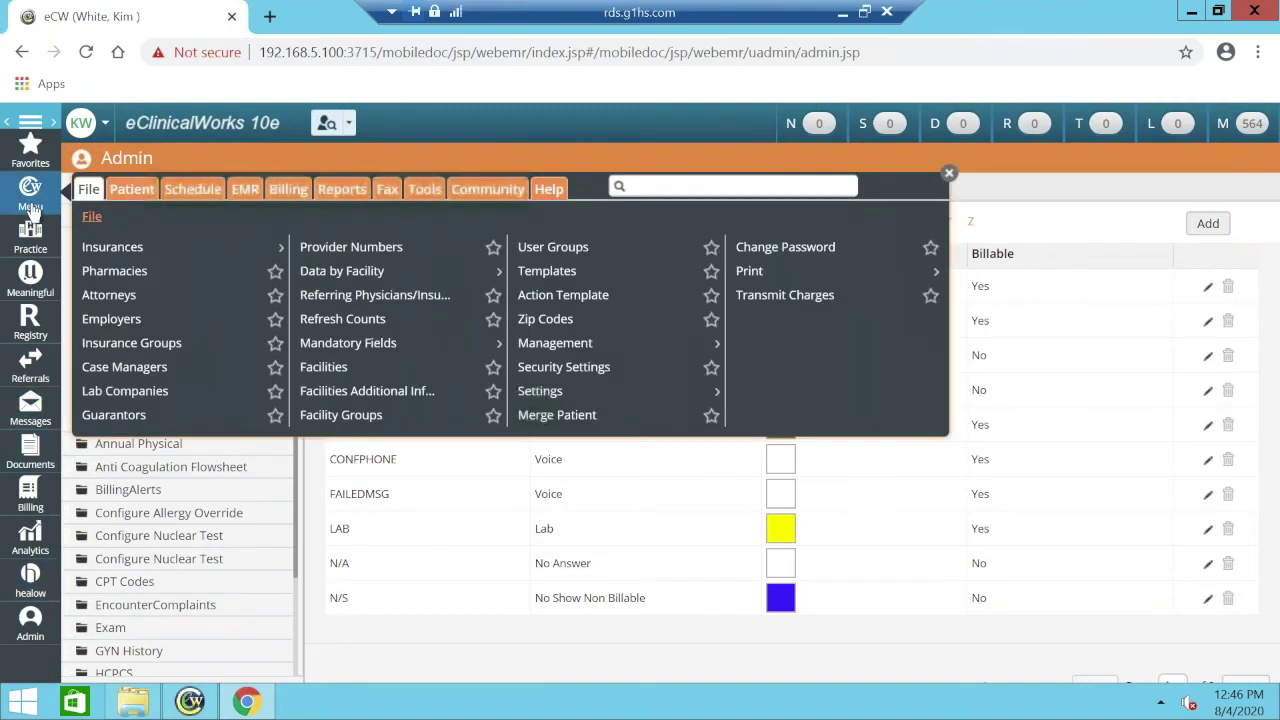
left_click(288, 189)
left_click(90, 291)
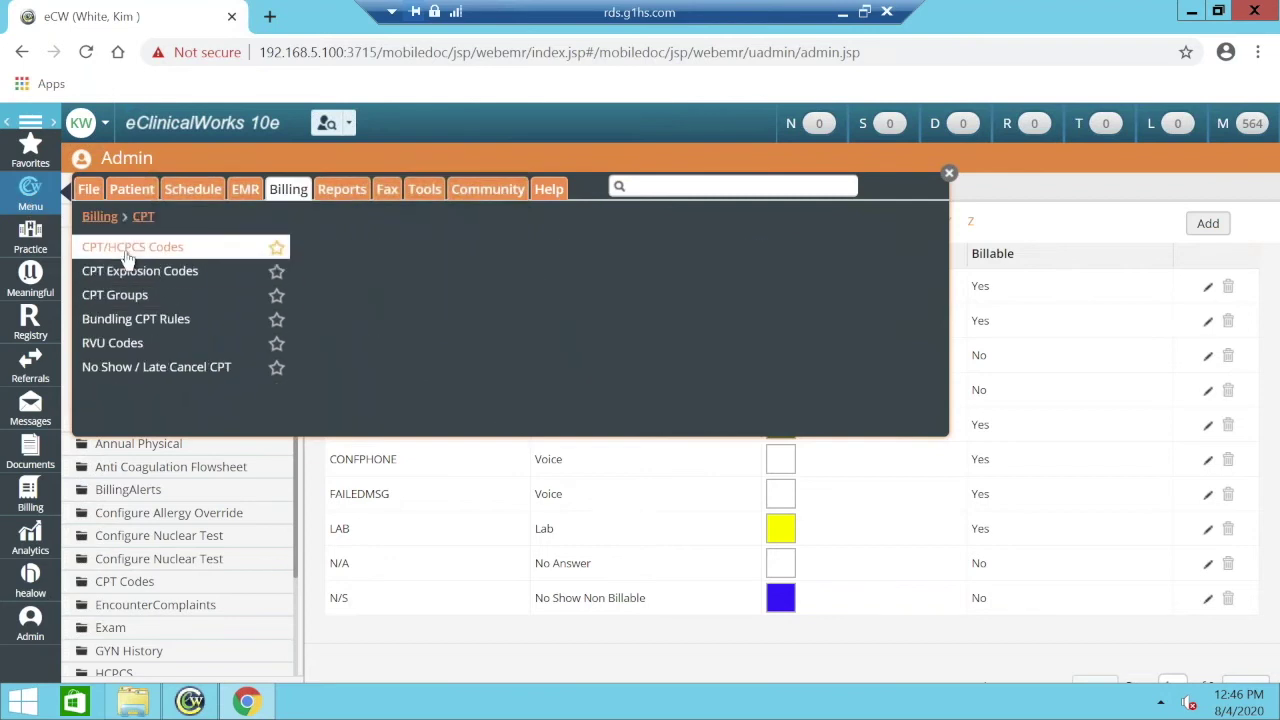
left_click(127, 257)
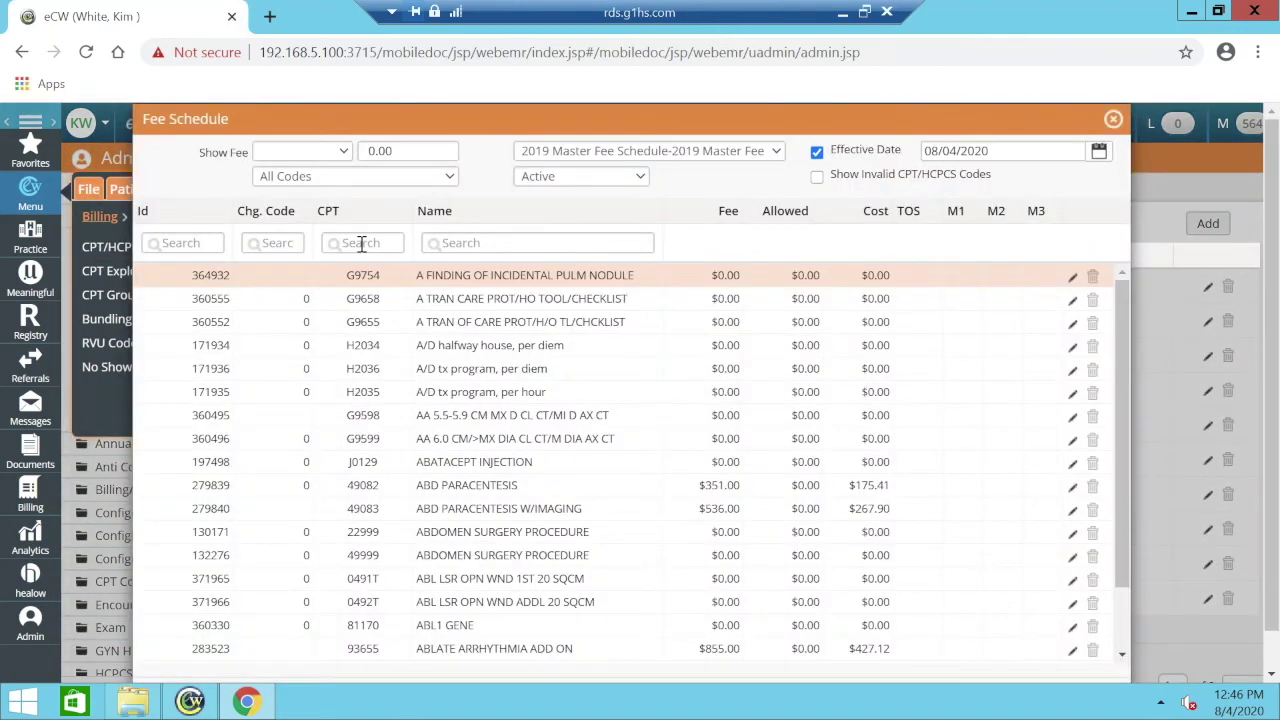
Filter CPT codes by 'no', edit No Show Bill Patient, and select the 2019 Master Fee Schedule entry
left_click(362, 243)
type("no")
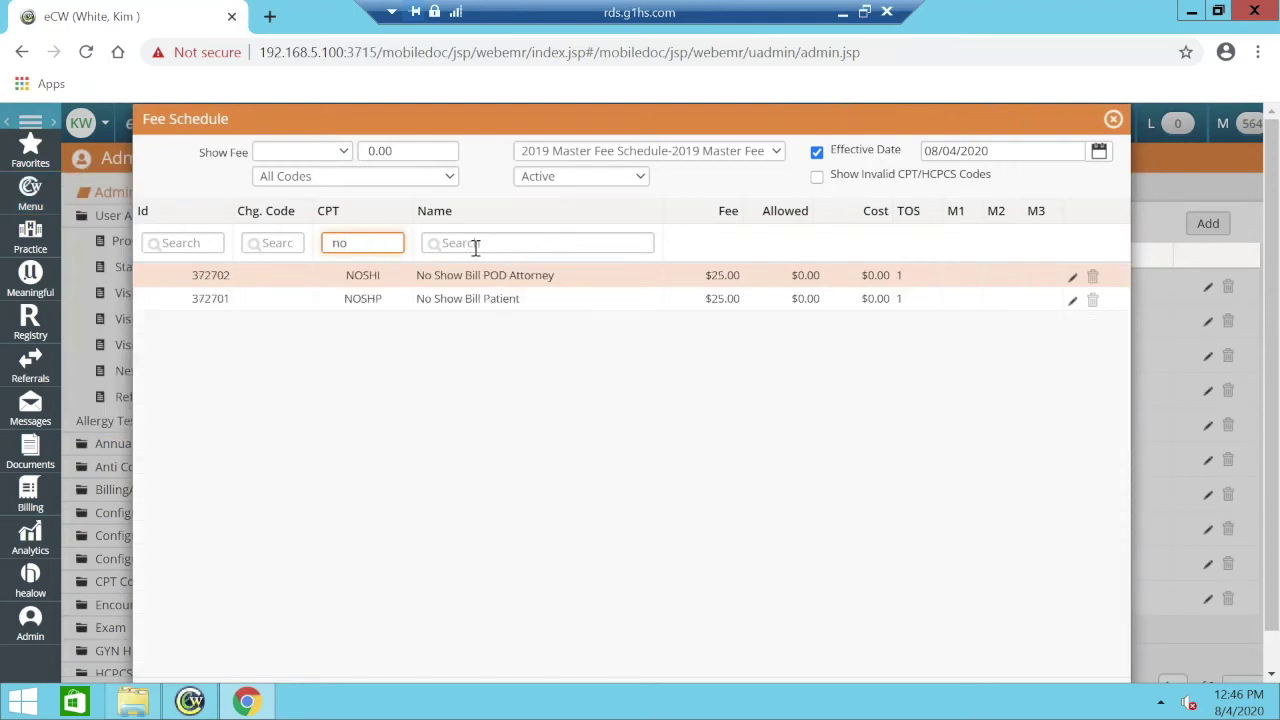
left_click(465, 309)
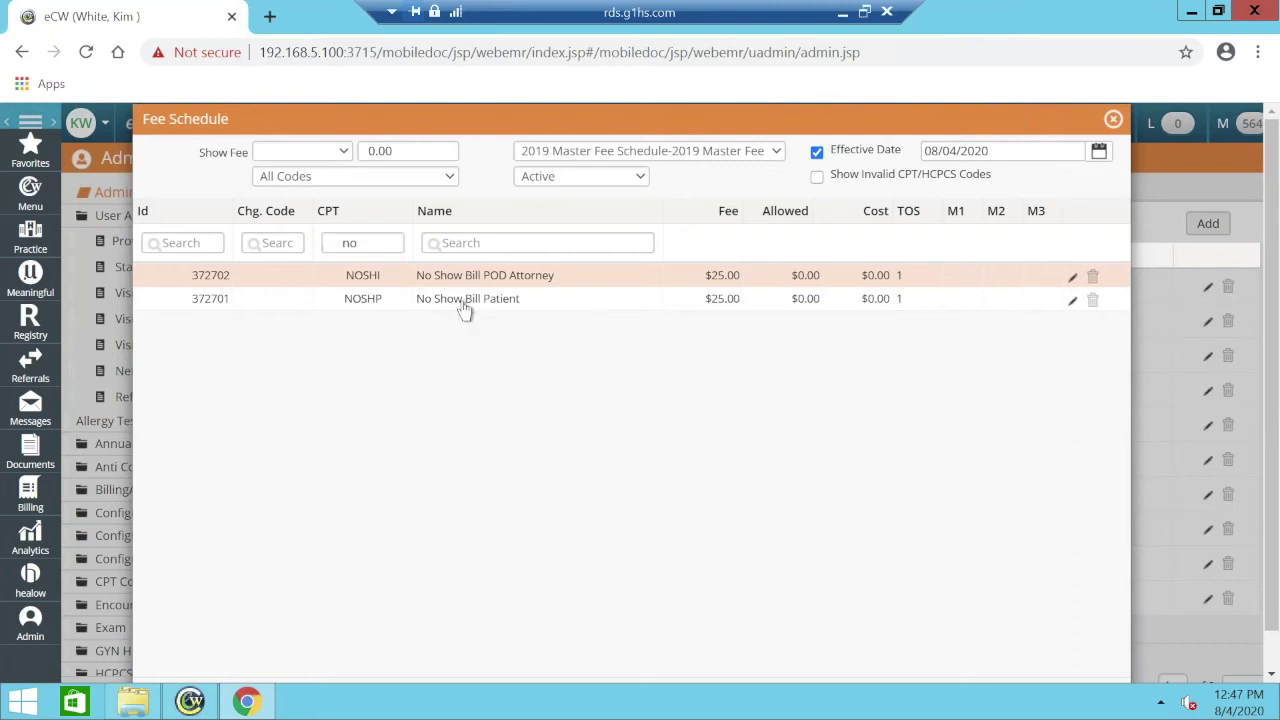
left_click(465, 307)
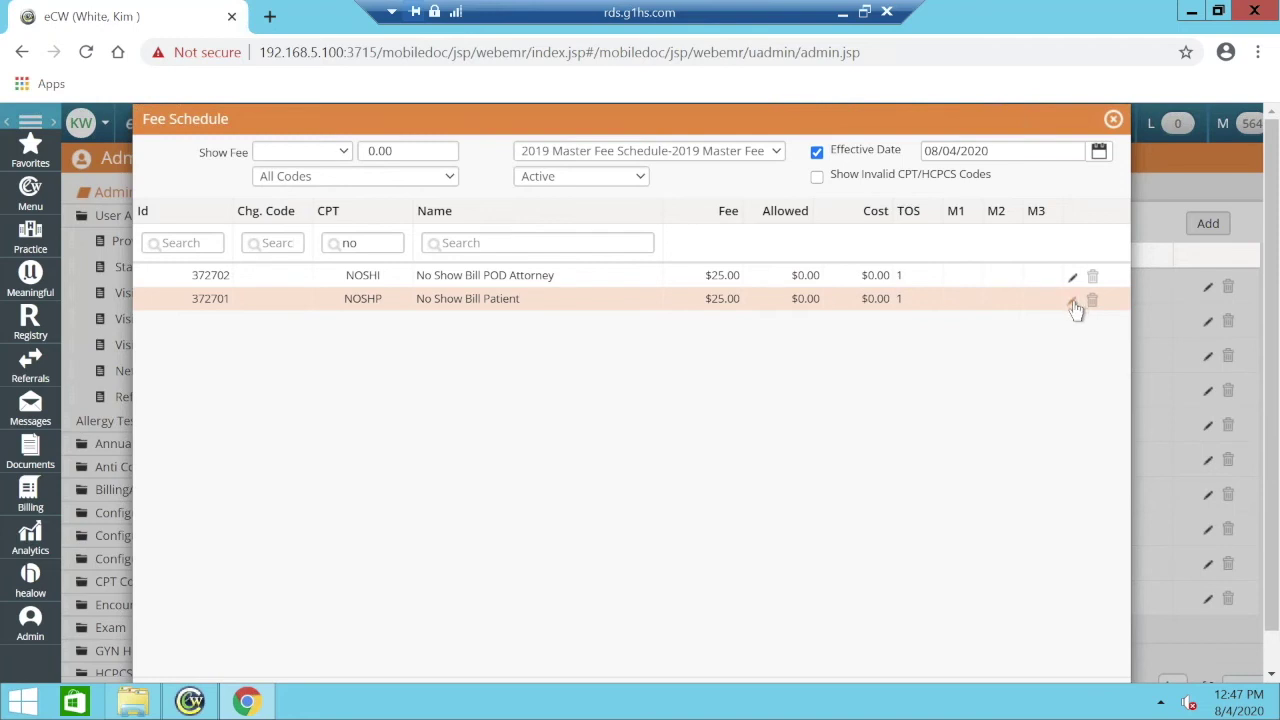
left_click(1073, 303)
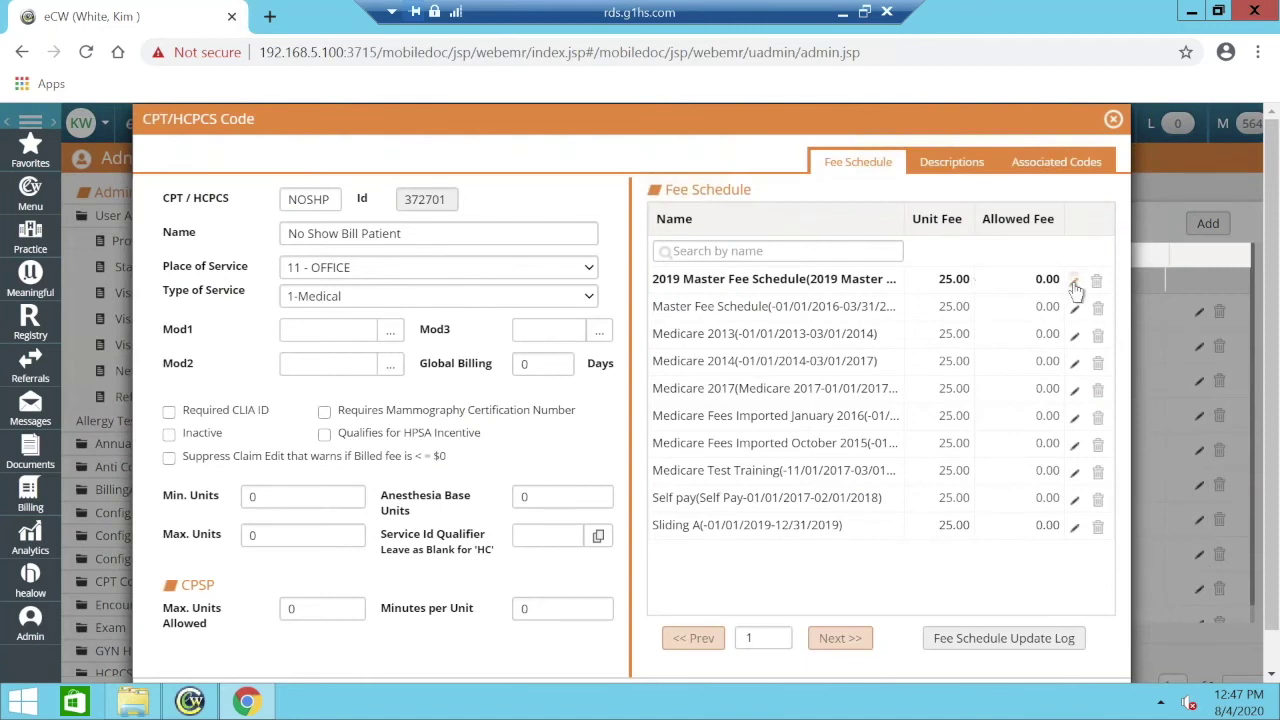
left_click(1074, 284)
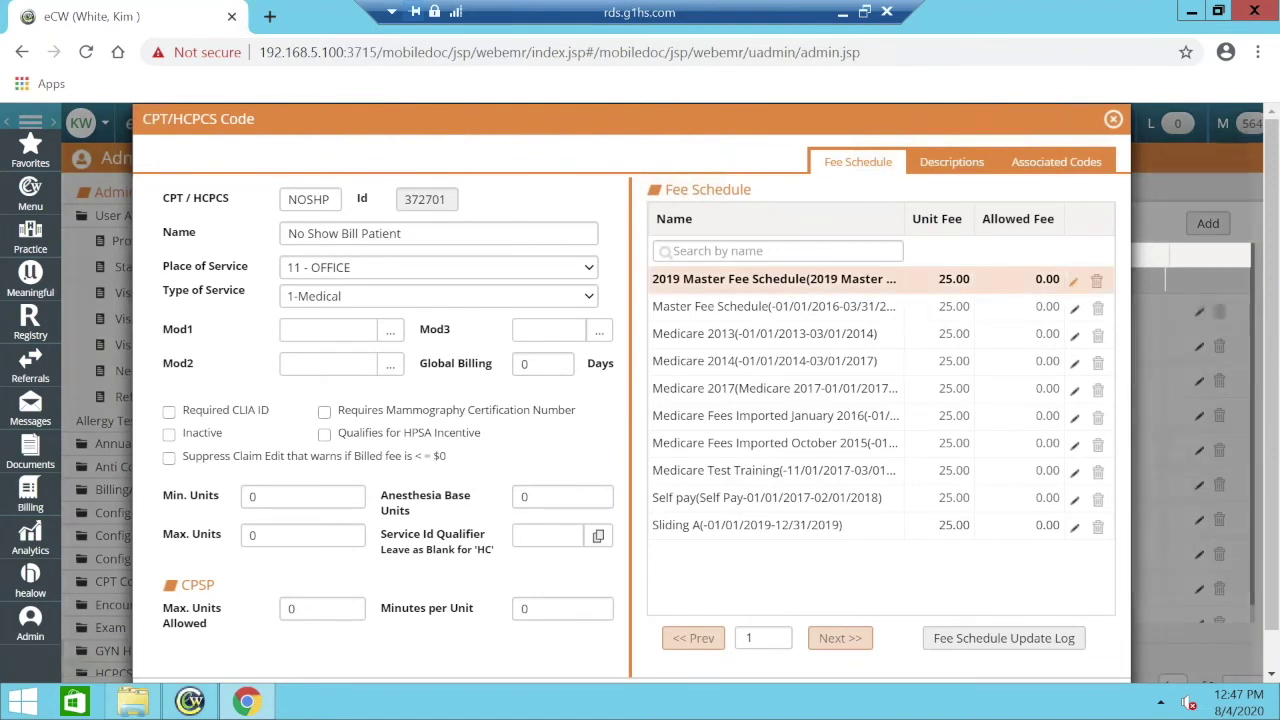
Turn off patient-only billing on the 2019 Master Fee Schedule fee and close both code dialogs
left_click(466, 259)
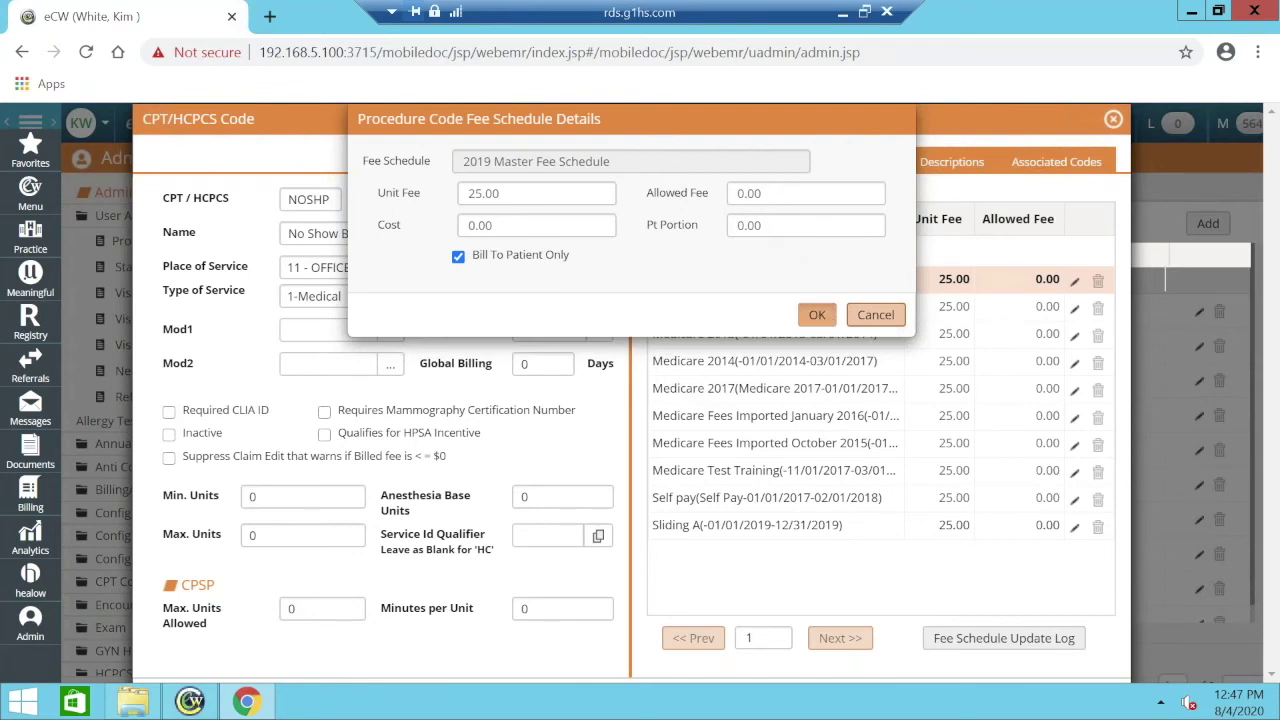
left_click(458, 256)
left_click(1114, 120)
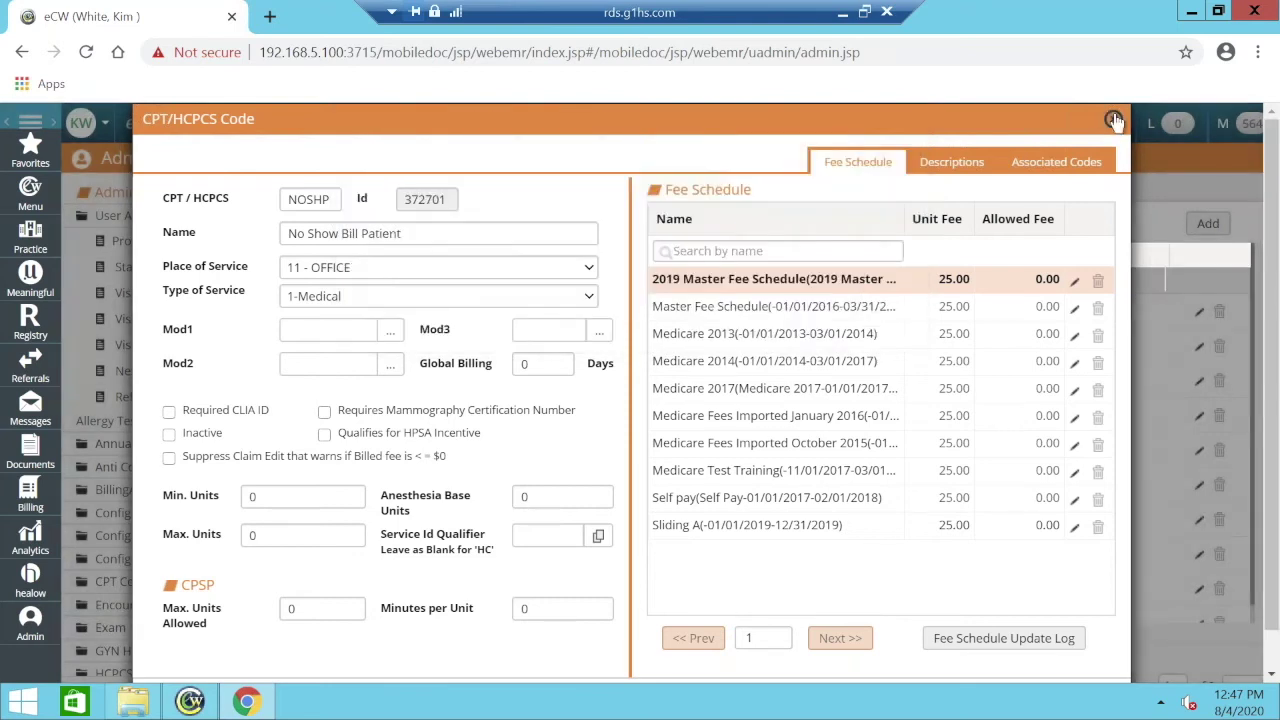
left_click(1114, 120)
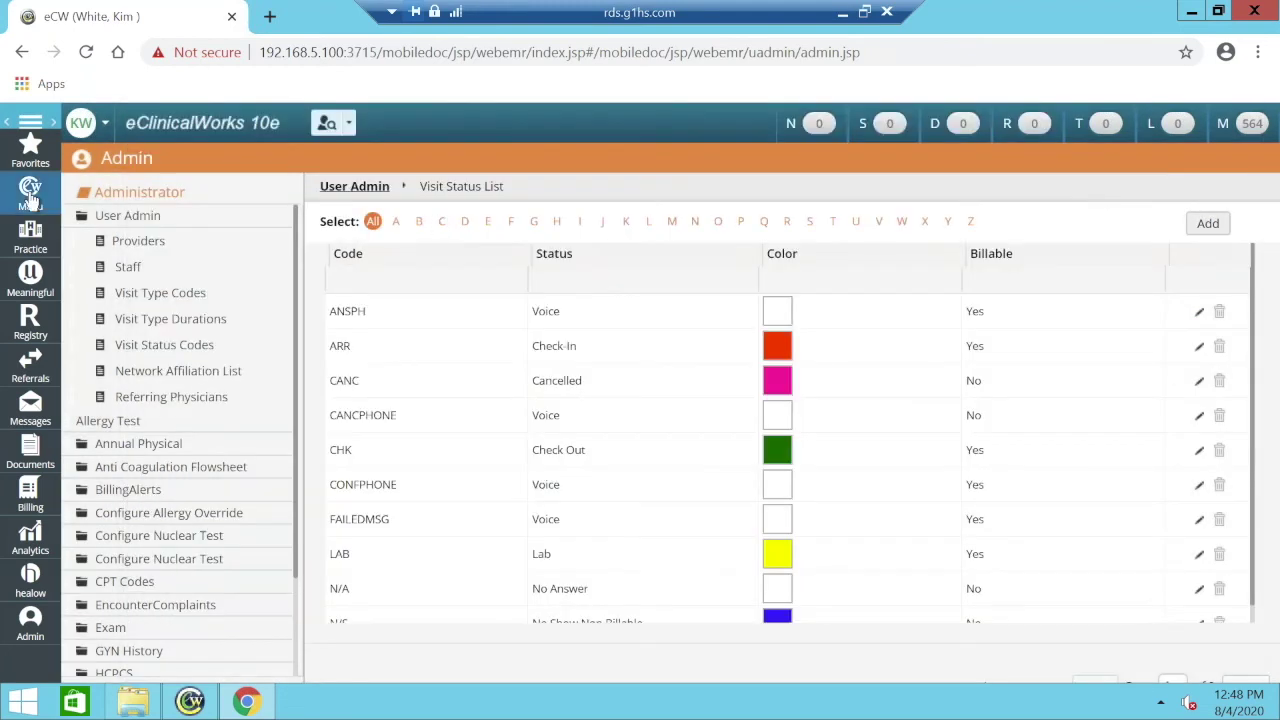
left_click(30, 195)
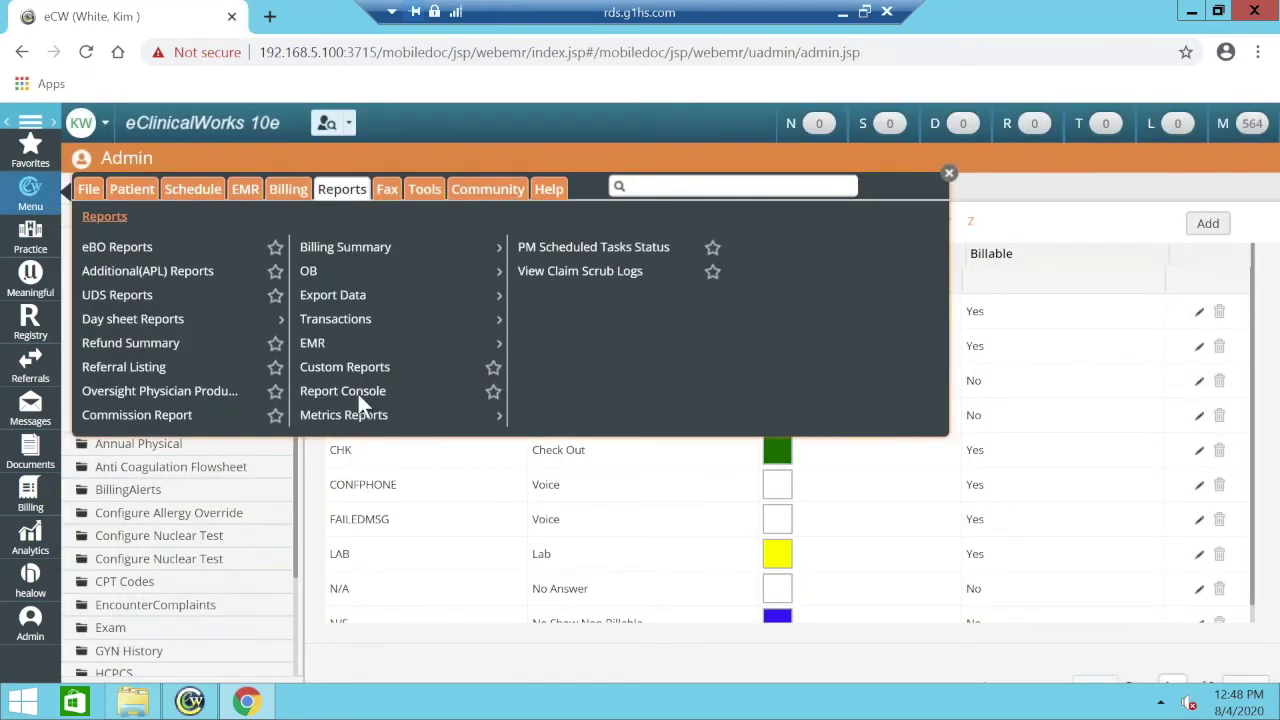
left_click(356, 394)
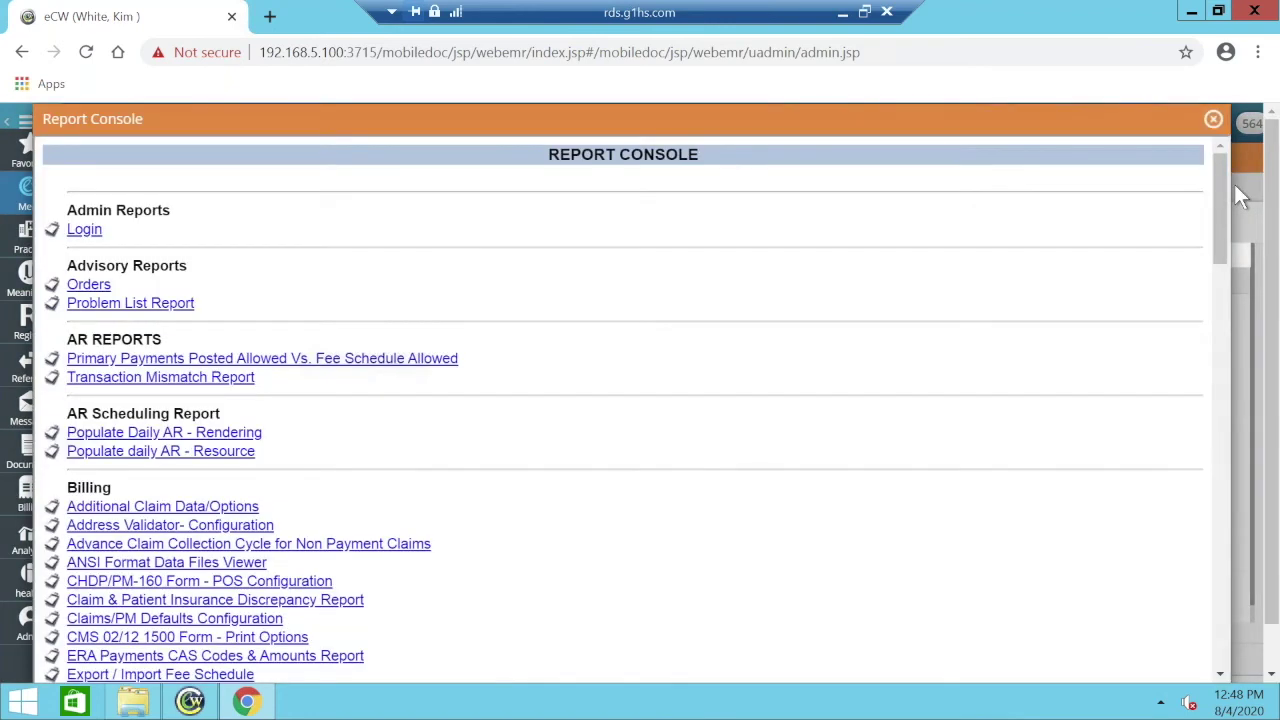
left_click_drag(1221, 200, 1237, 634)
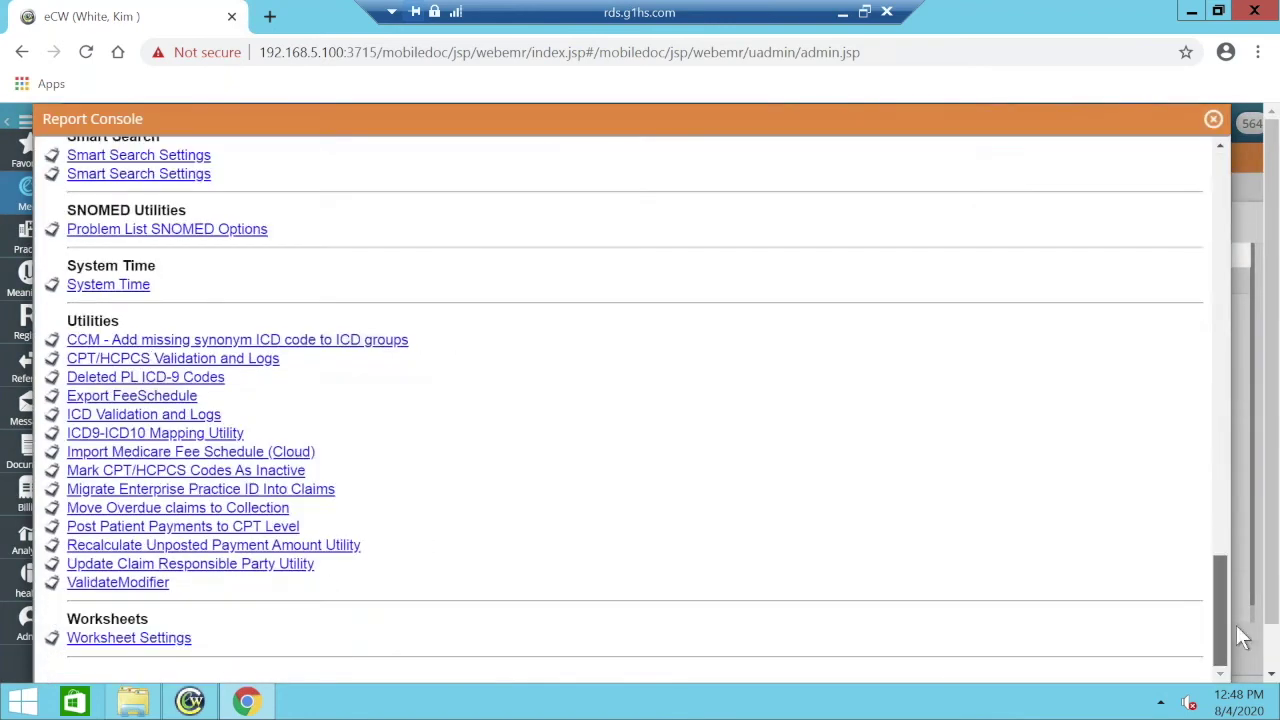
left_click(140, 362)
left_click(80, 205)
type("noshow")
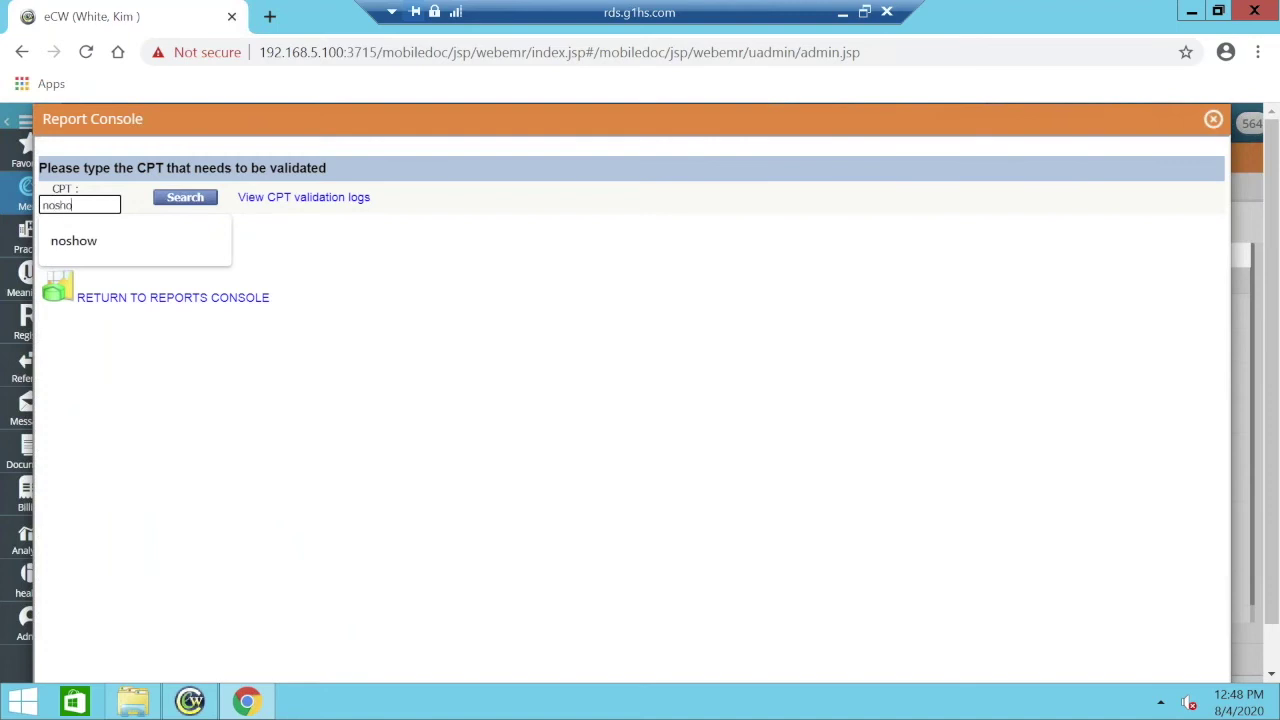
left_click(179, 200)
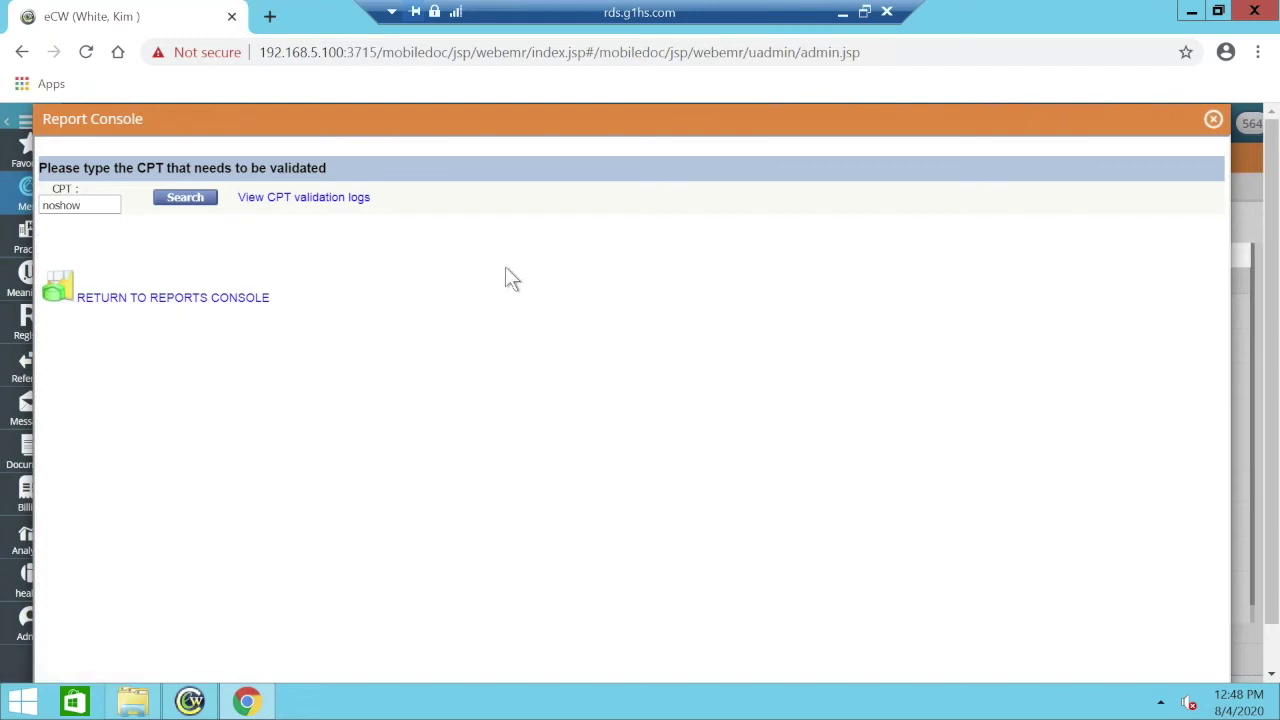
left_click(80, 206)
double_click(100, 205)
left_click(100, 205)
double_click(71, 203)
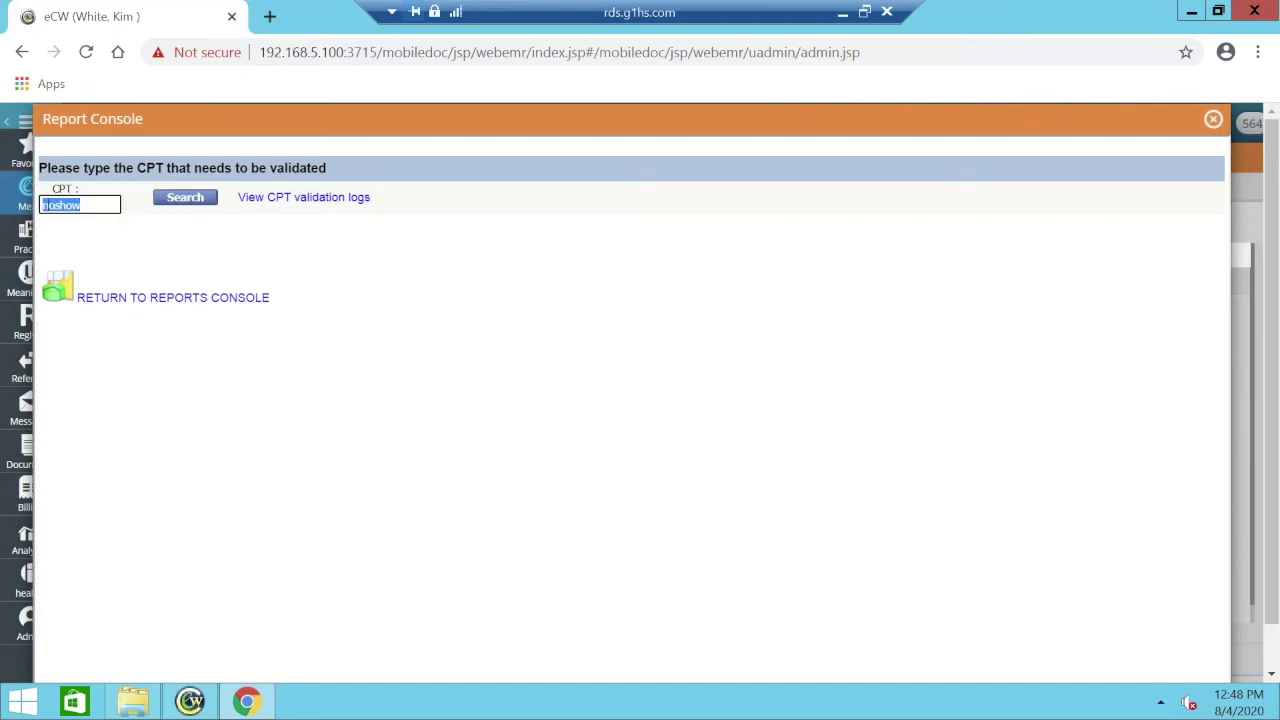
left_click(103, 207)
double_click(66, 206)
left_click(1213, 119)
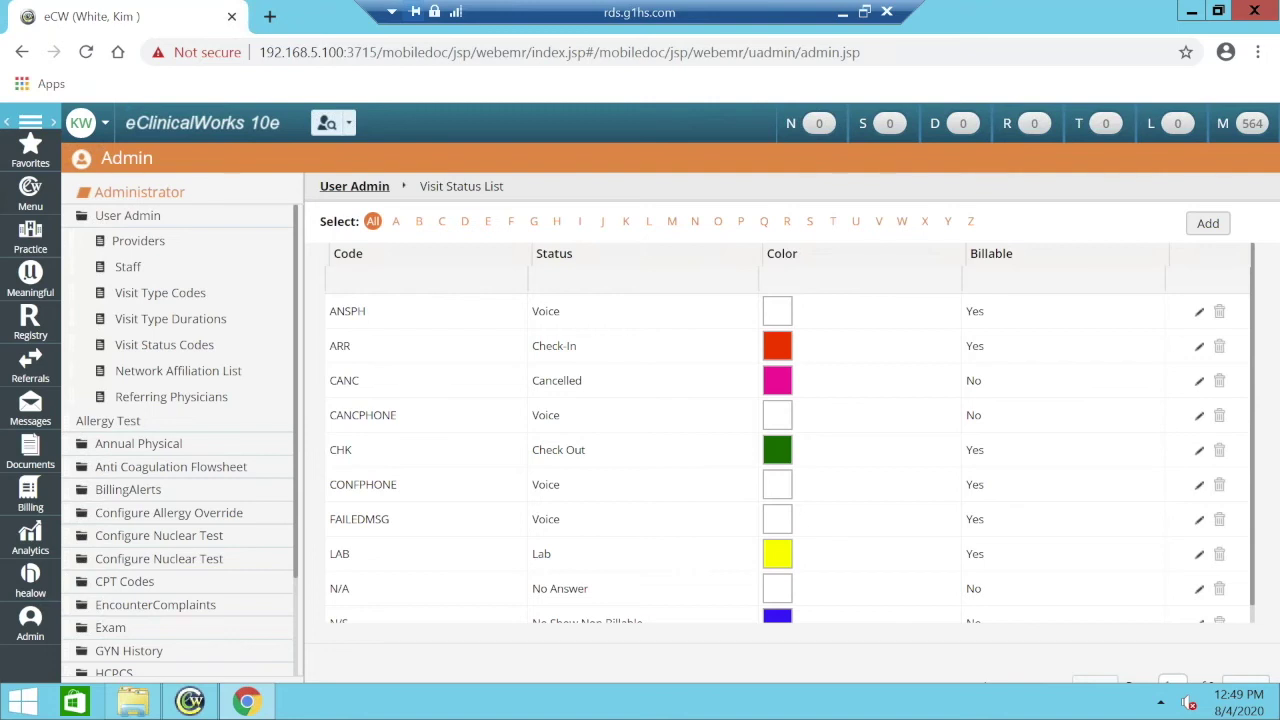
Select the ANSPH visit status, then open Billing > CPT > No Show/Late Cancel CPT rules
left_click(492, 310)
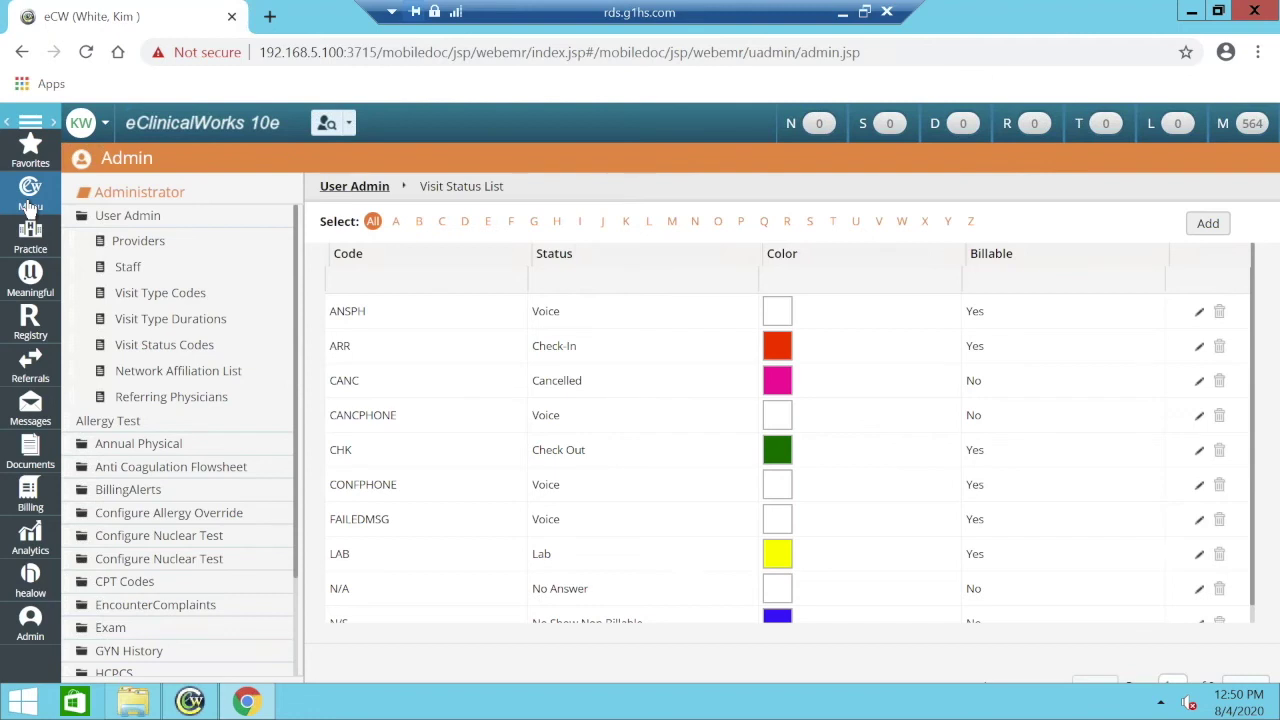
left_click(30, 195)
left_click(288, 192)
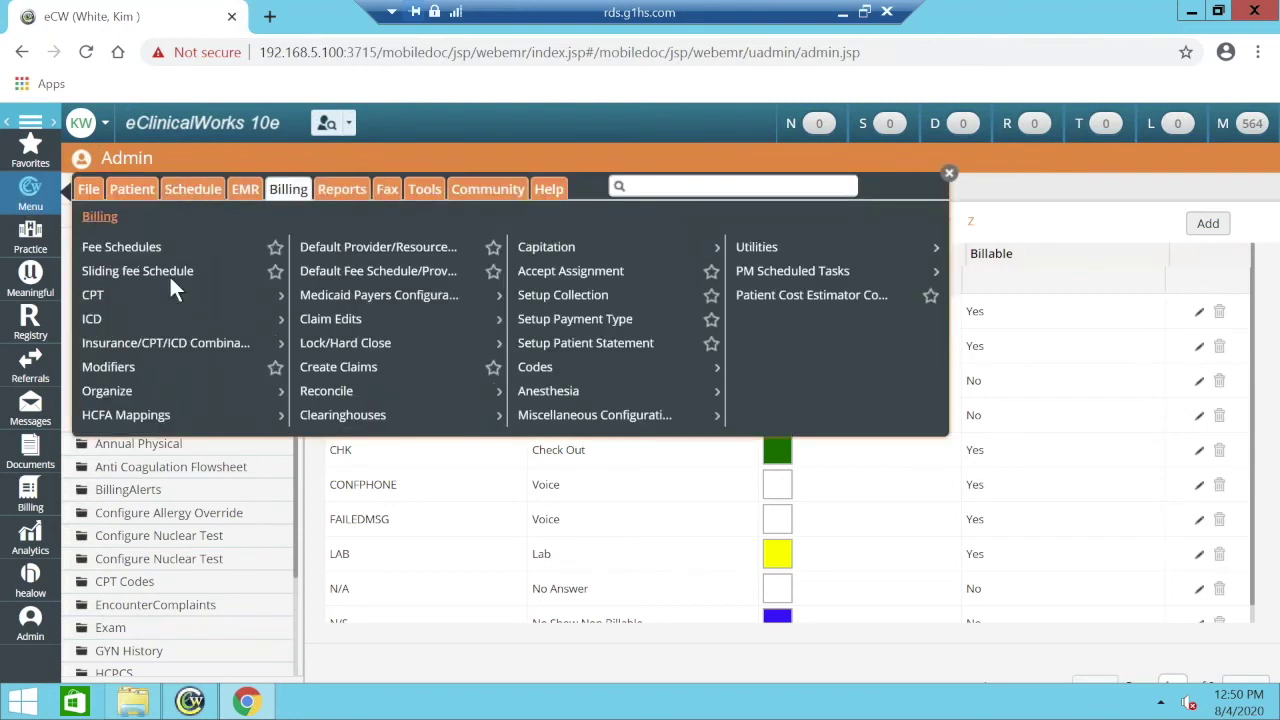
left_click(112, 300)
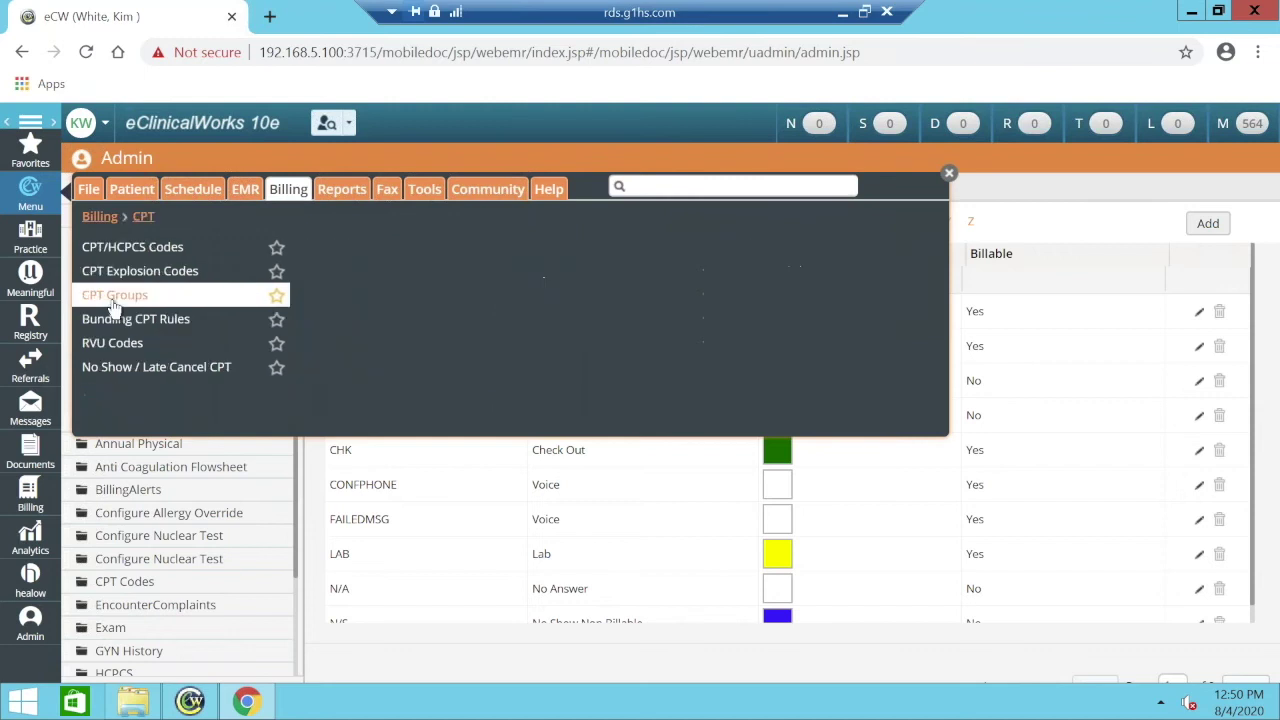
left_click(141, 368)
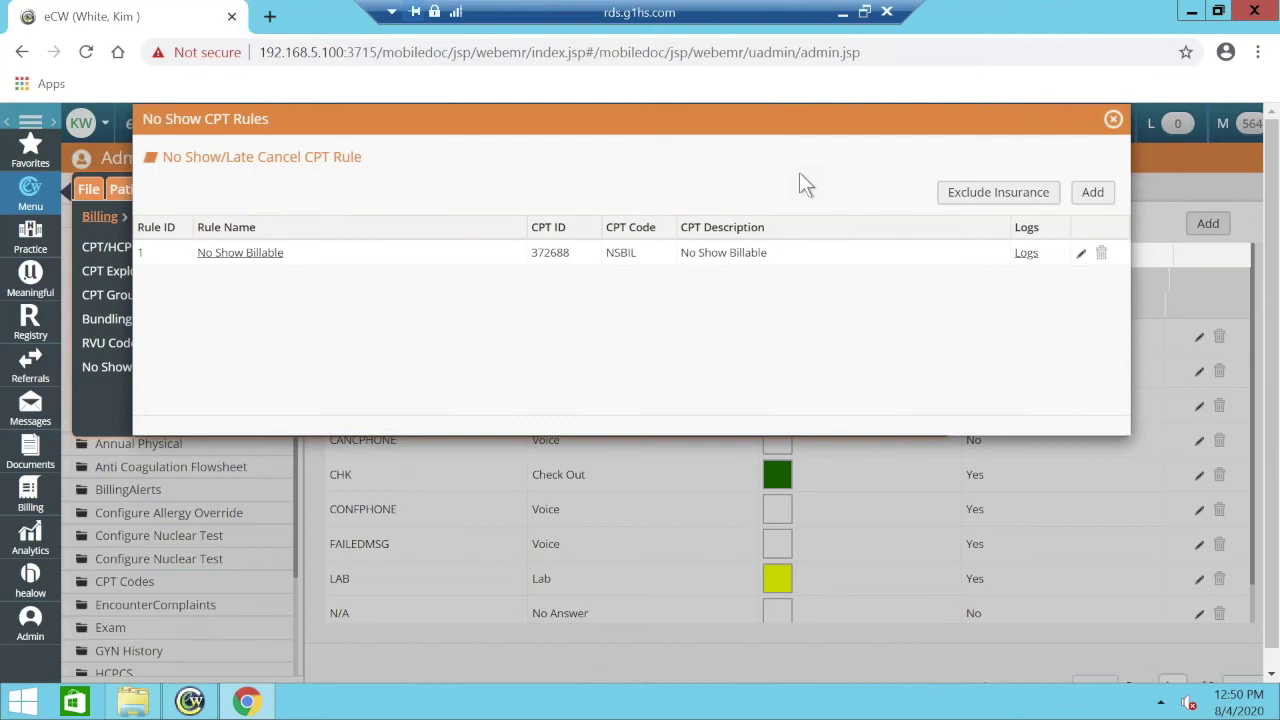
Exclude the Medicaid insurance group from no-show rules, save, and reopen the No Show Billable rule
left_click(975, 195)
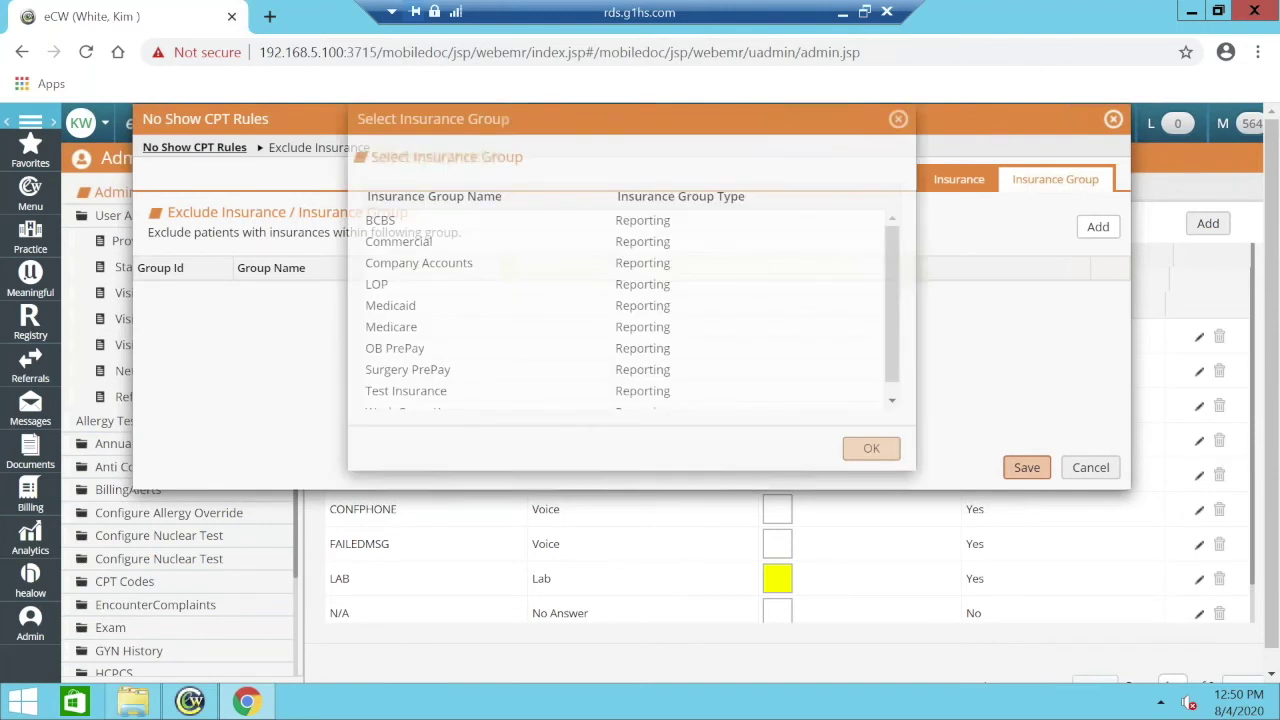
left_click(488, 308)
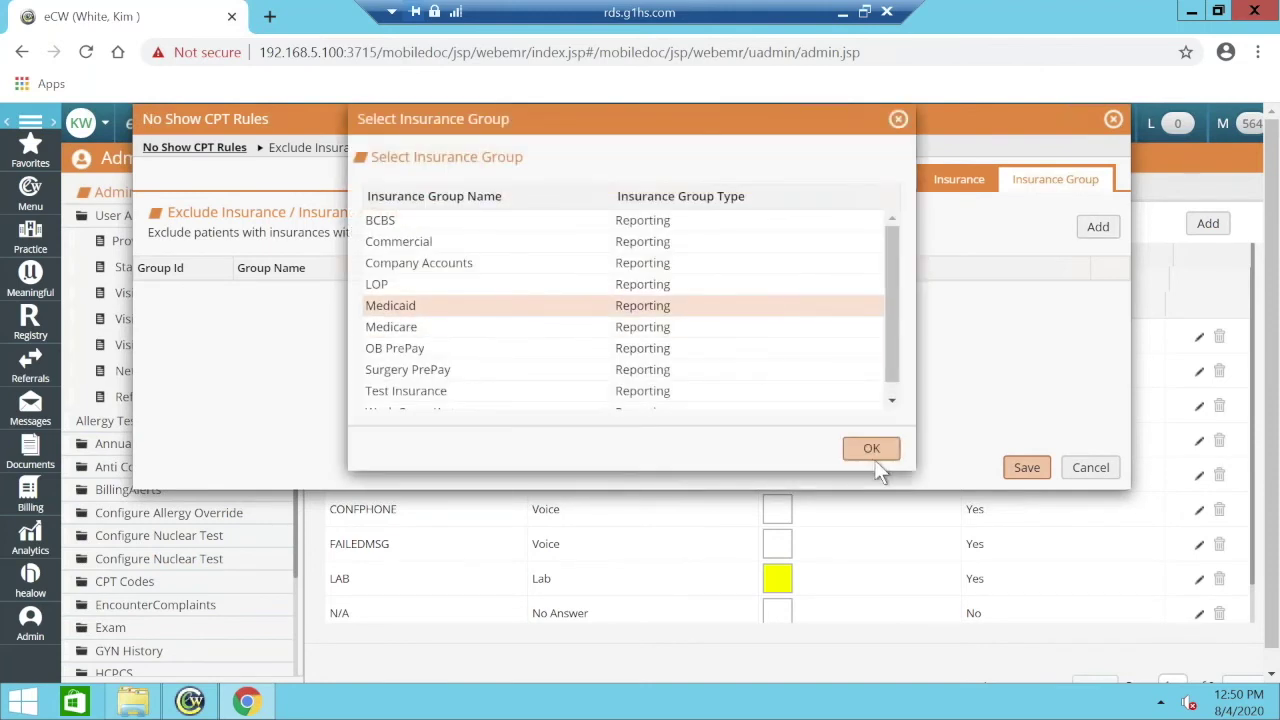
left_click(874, 458)
left_click(1027, 467)
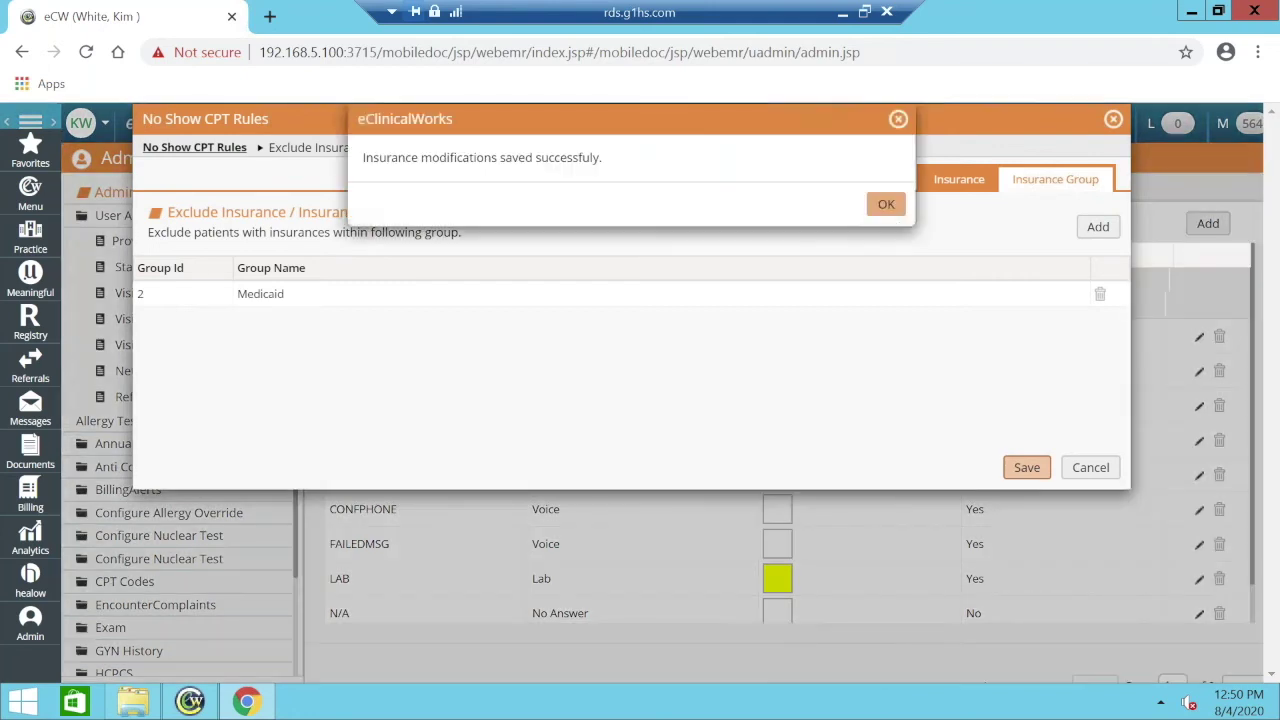
key("Return")
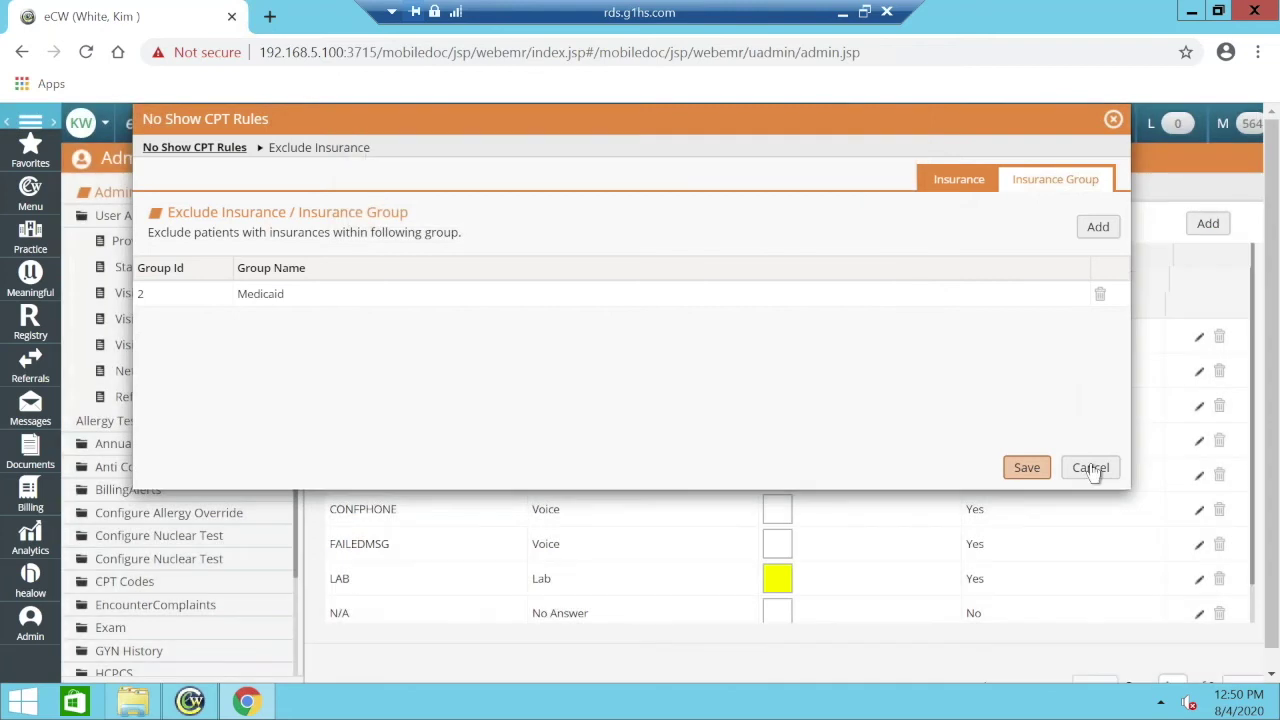
left_click(1090, 468)
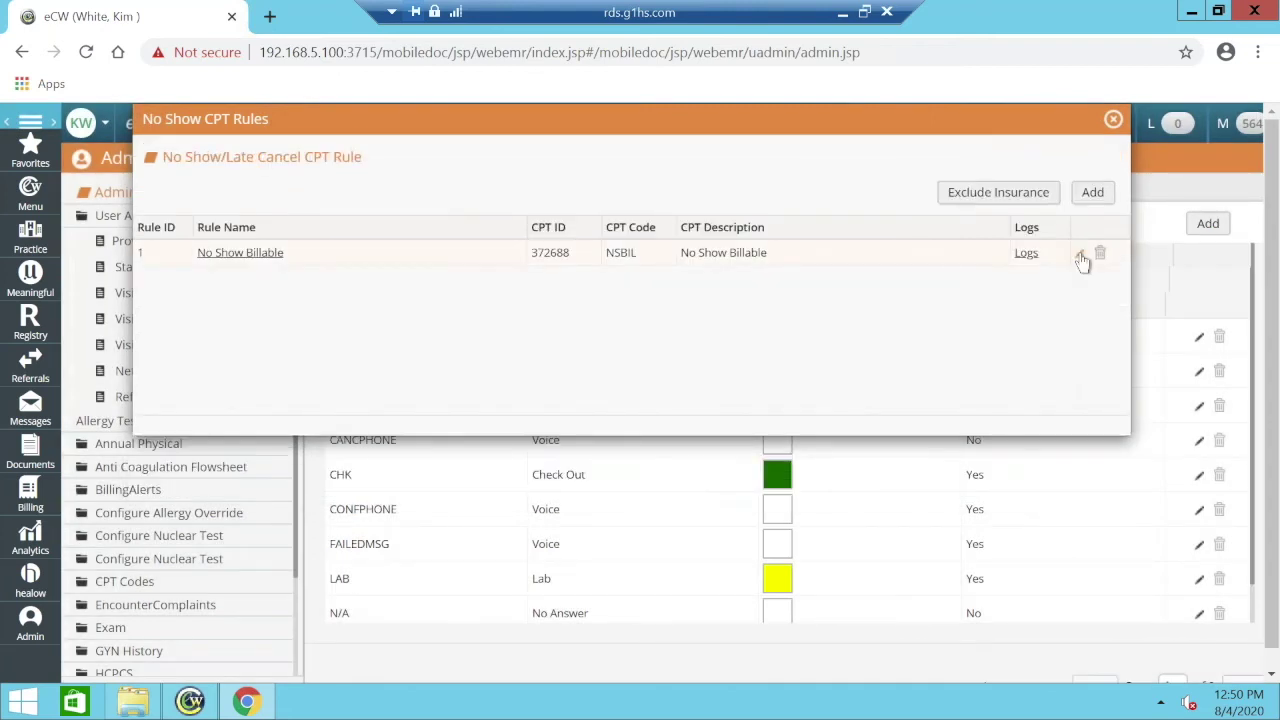
left_click(1080, 255)
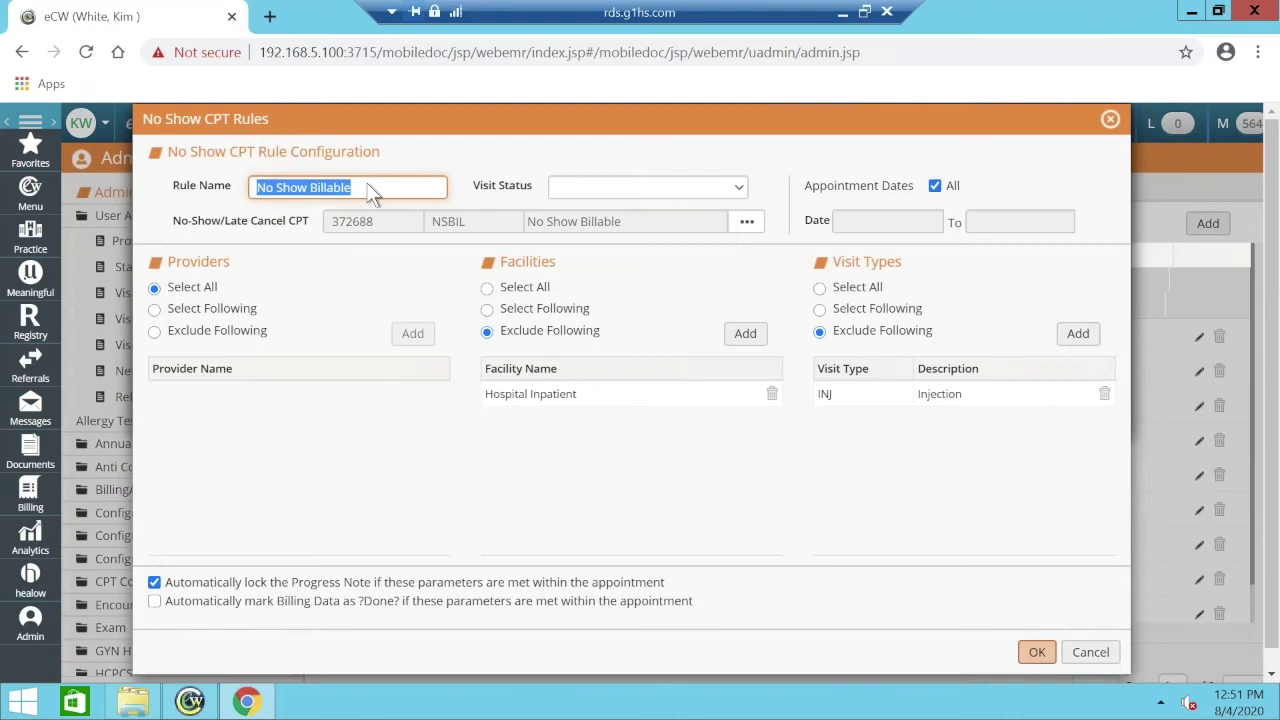
Set the No Show Billable rule's Visit Status dropdown to No Show Billable
left_click(370, 187)
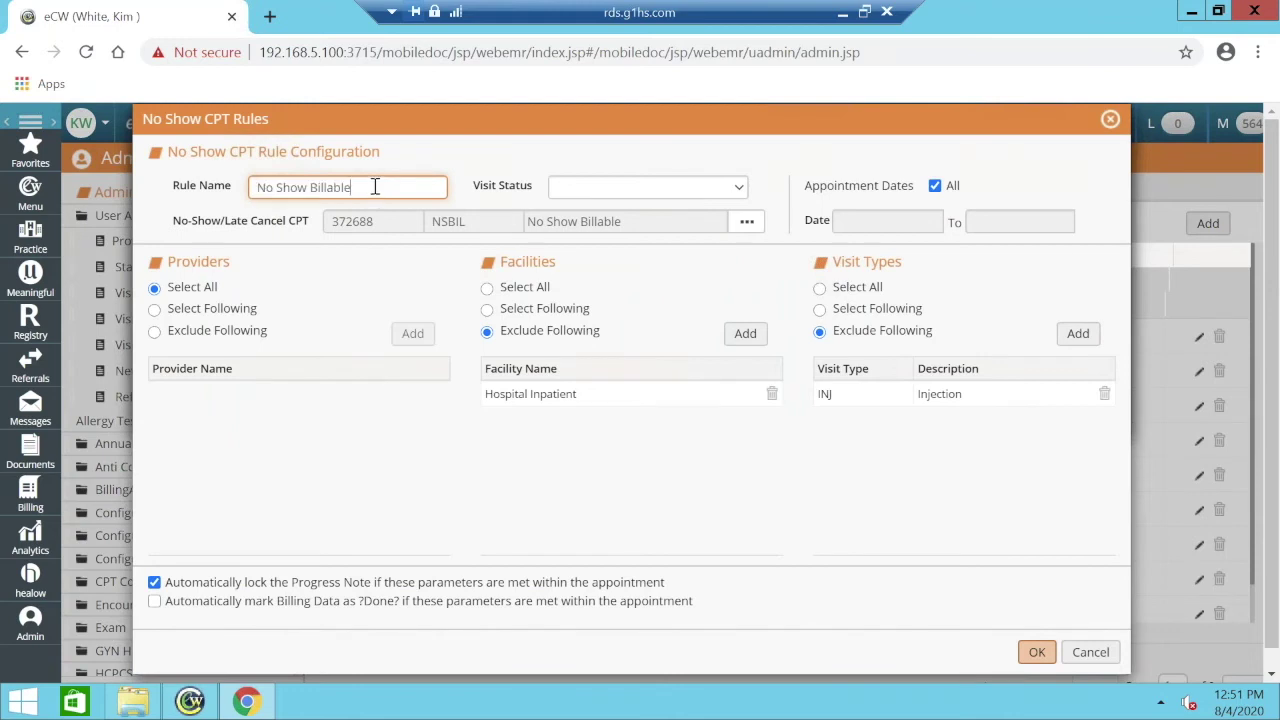
left_click(744, 186)
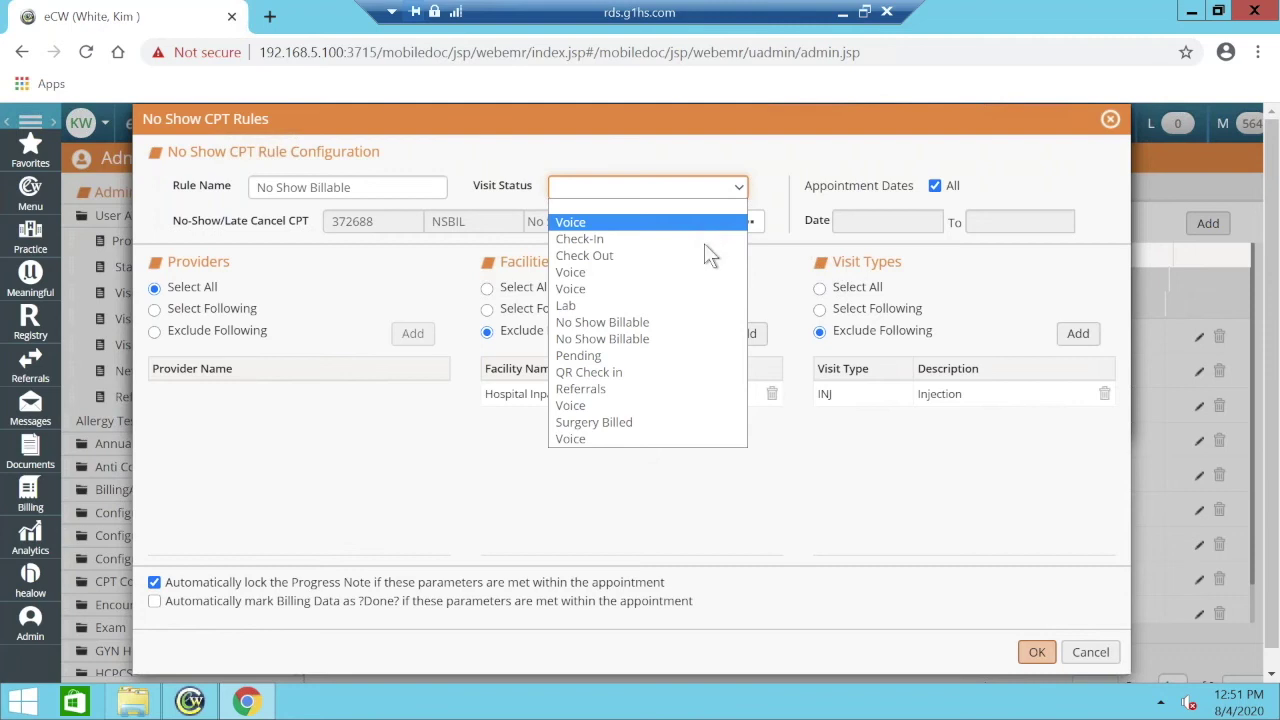
left_click(704, 335)
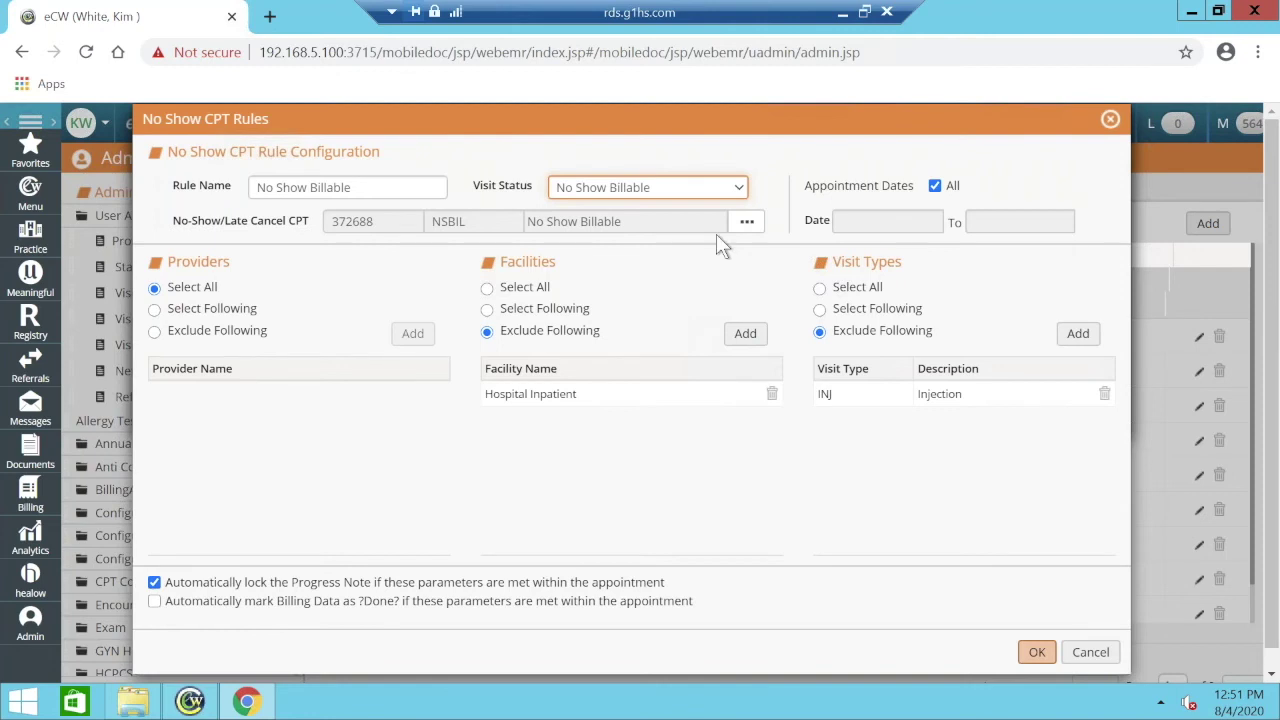
left_click(613, 221)
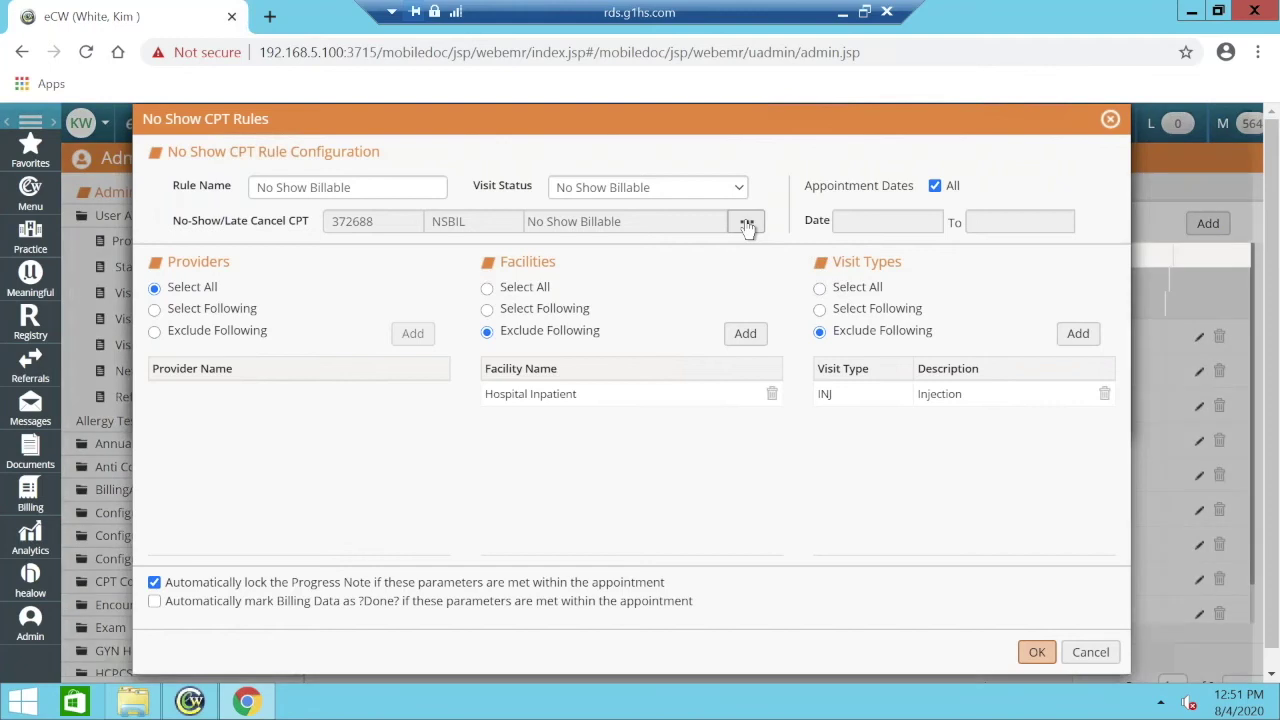
Search the fee schedule lookup by name 'no show' and pick NSBIL No Show Billable as the CPT code
left_click(747, 223)
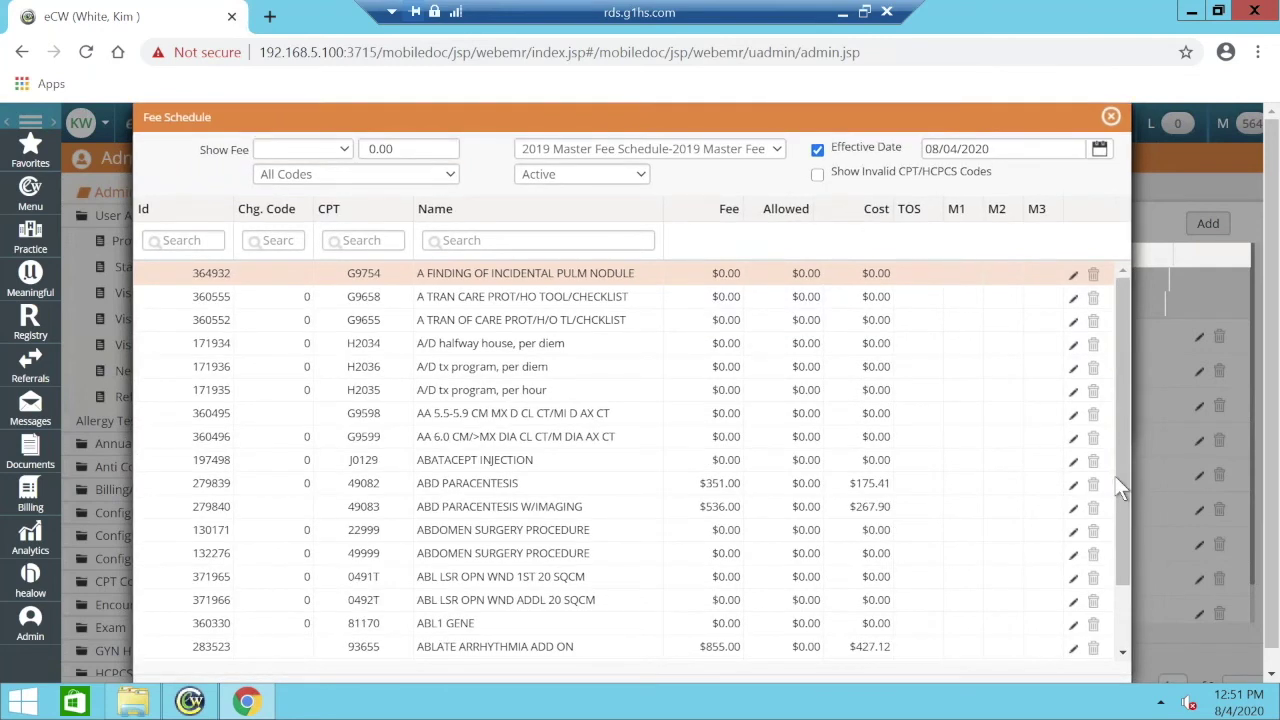
double_click(683, 273)
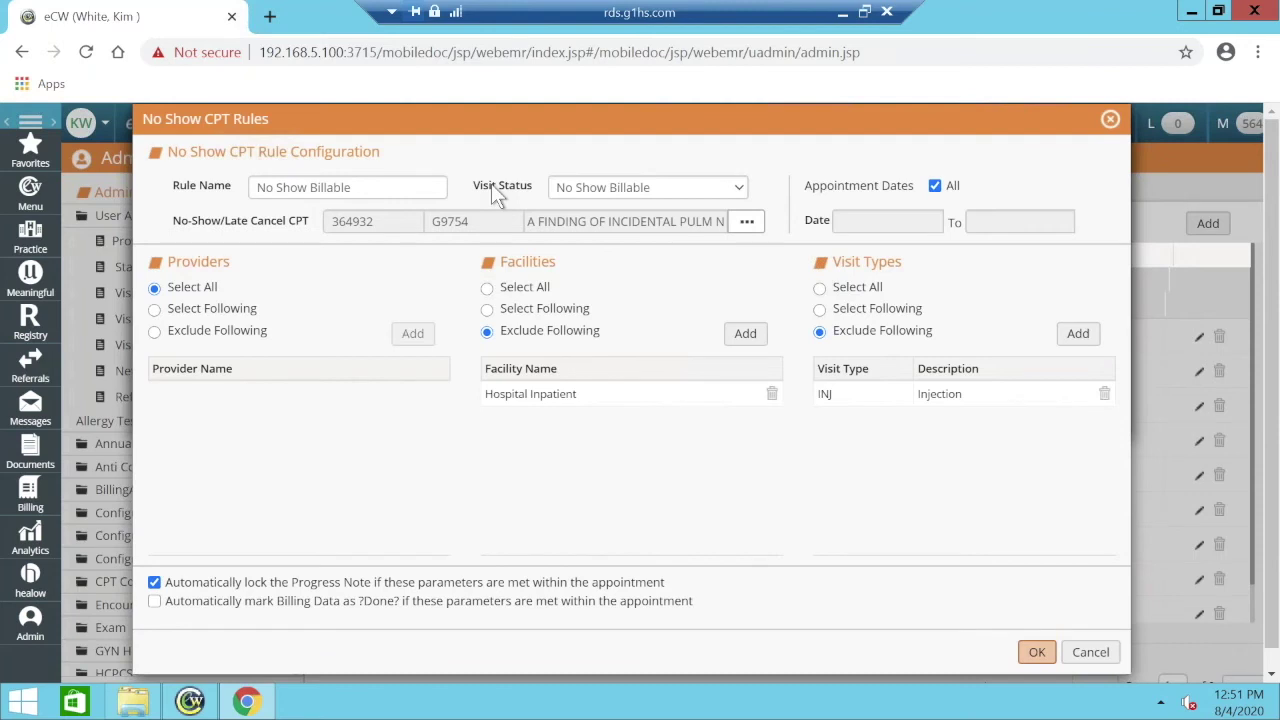
left_click(747, 221)
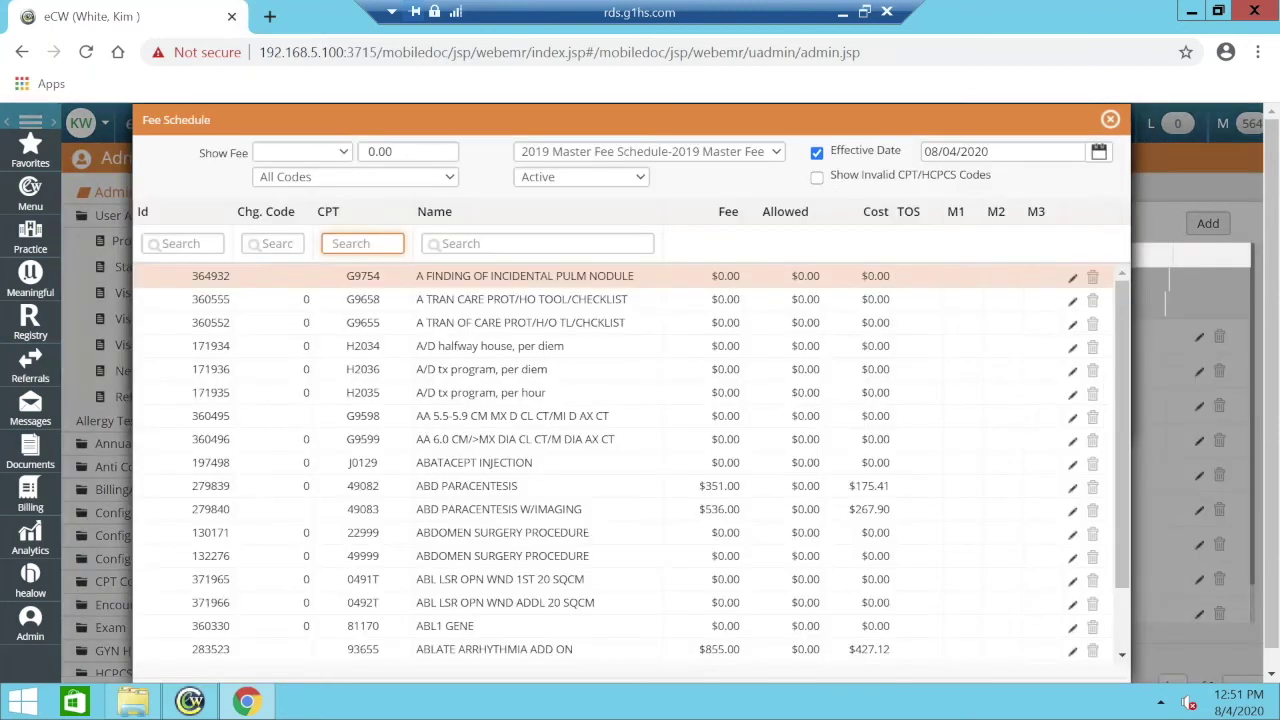
type("noshow")
left_click(475, 242)
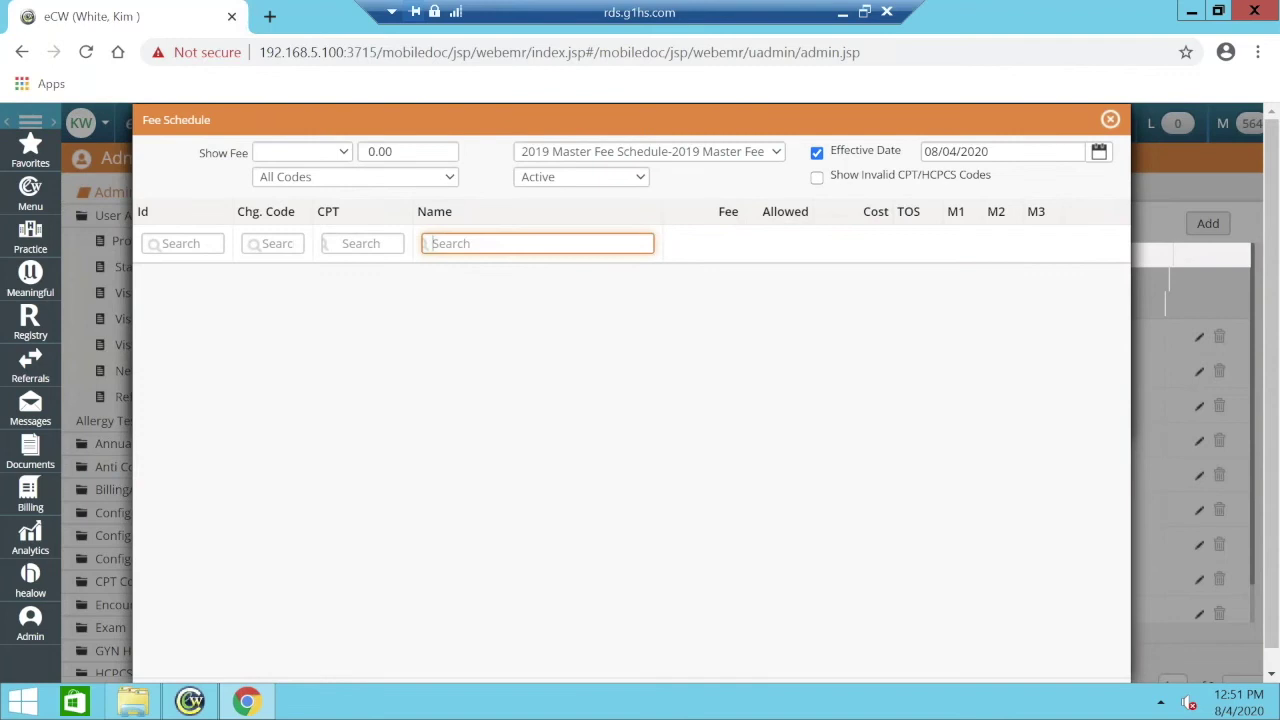
type("no s")
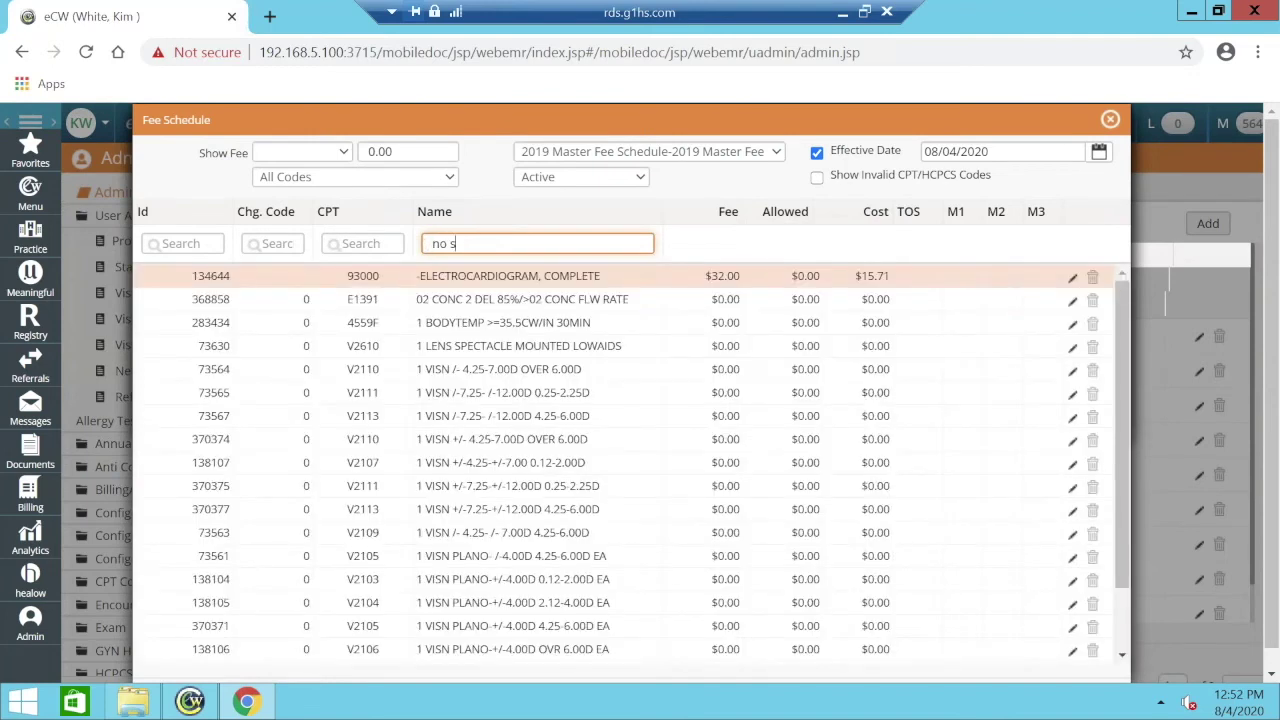
type("how")
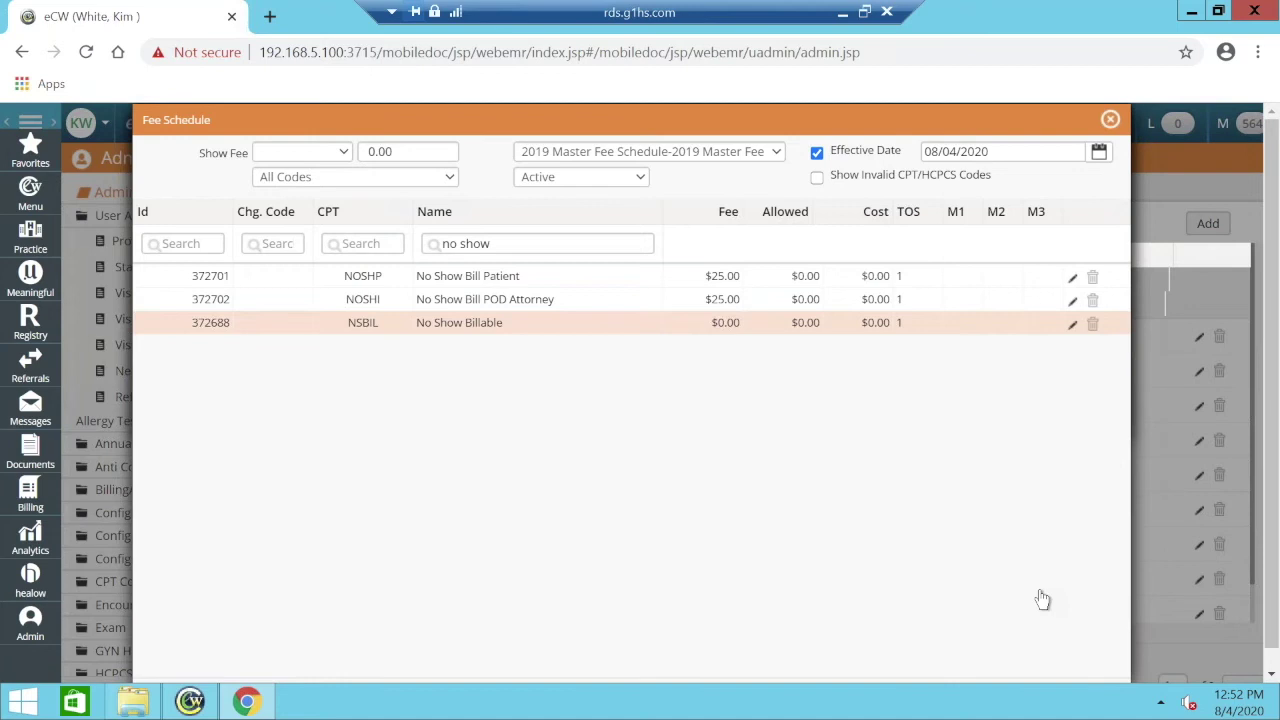
scroll(1042, 599, "down", 1)
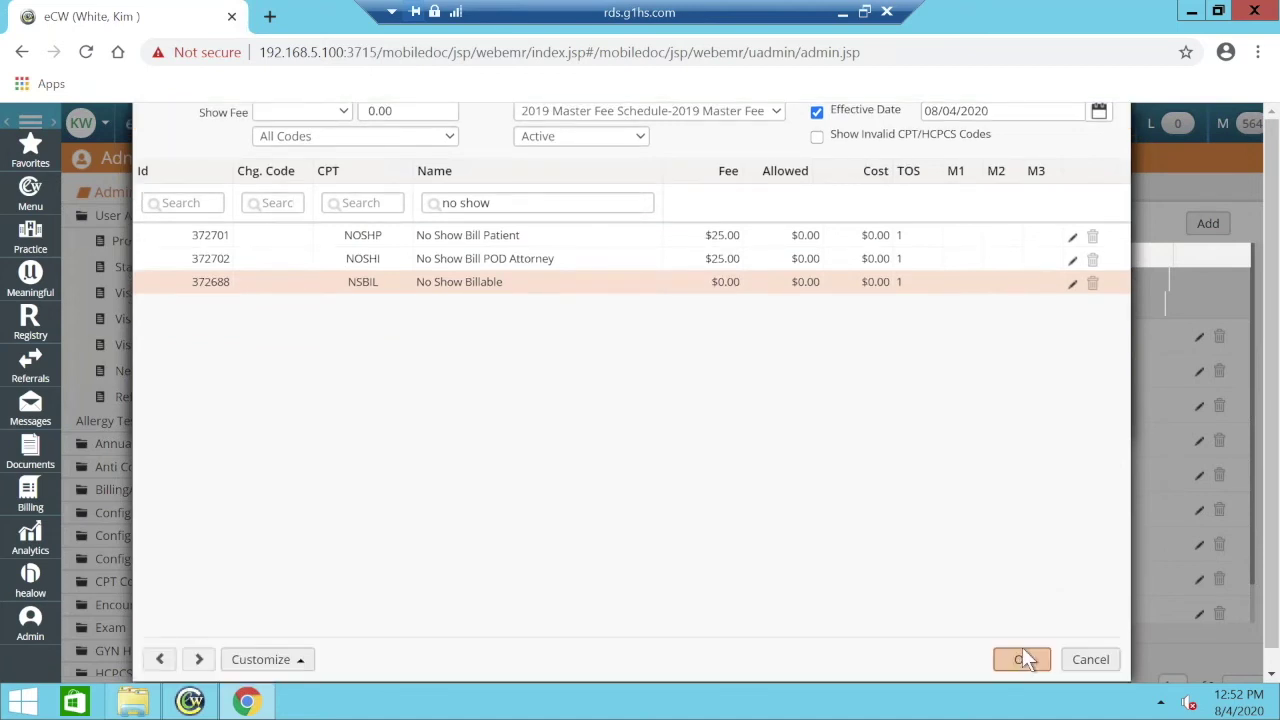
left_click(1022, 659)
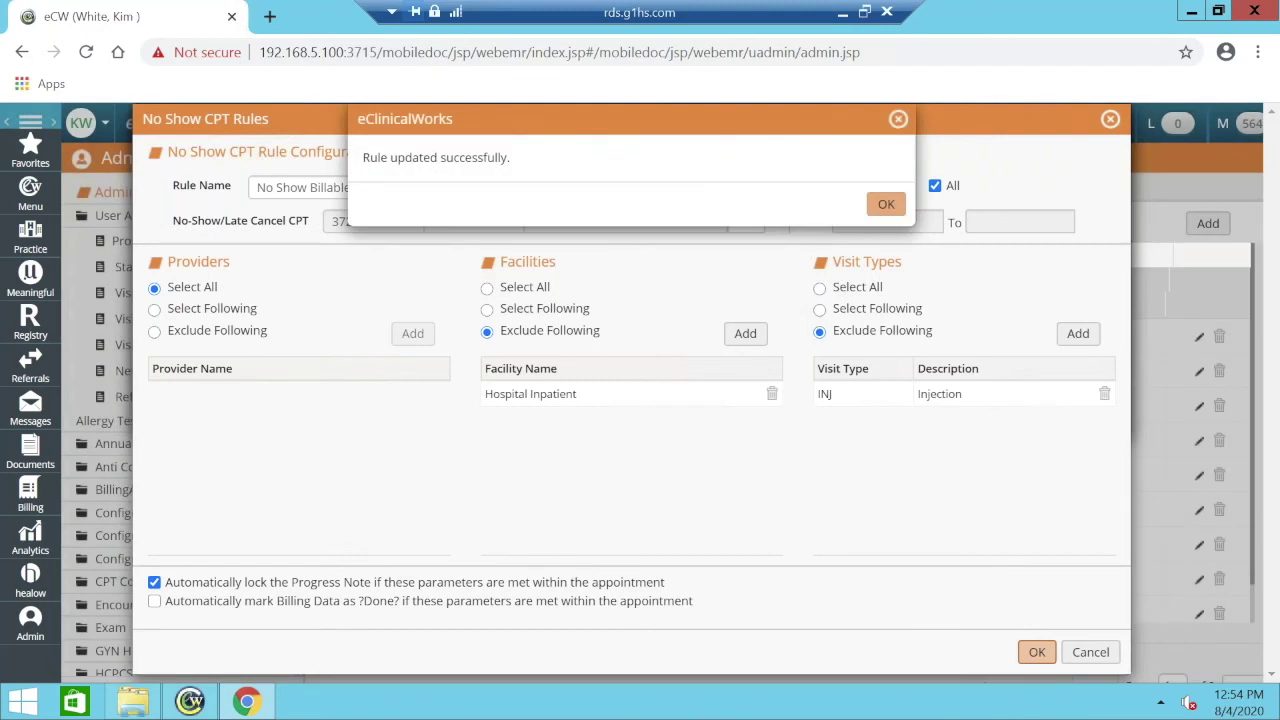
Dismiss the success message and close the No Show CPT Rules list
key("Return")
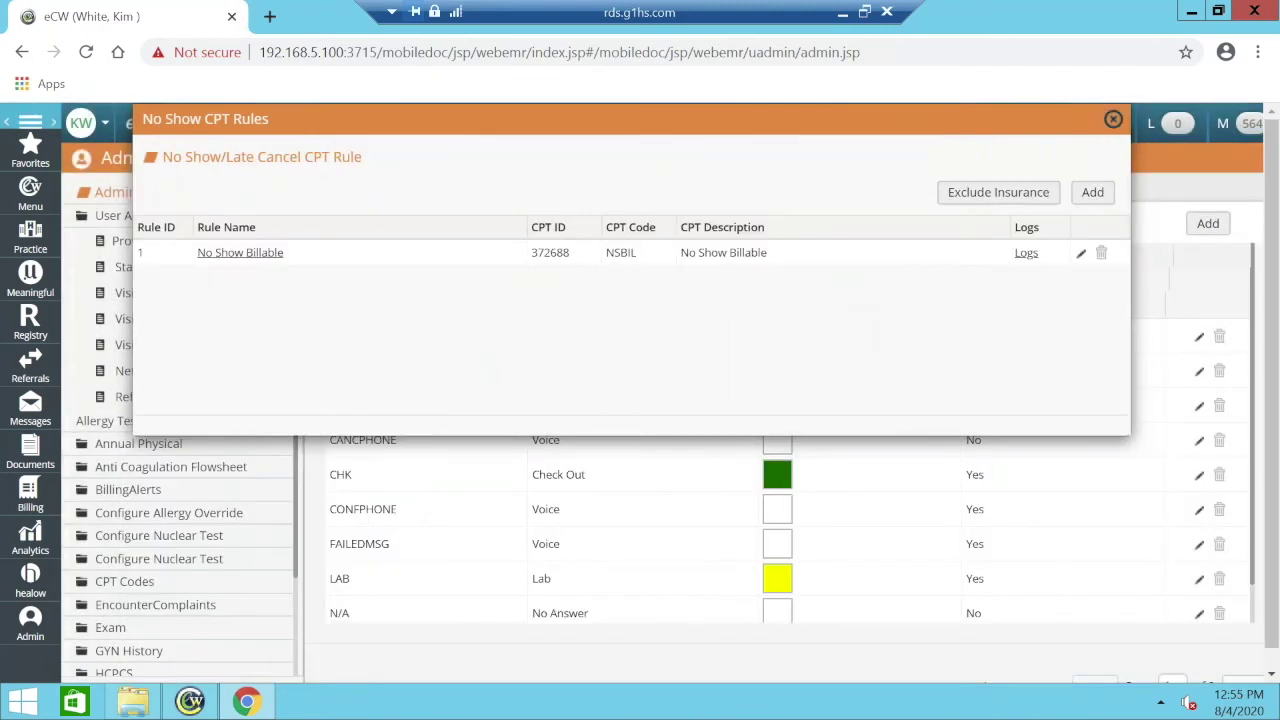
key("Escape")
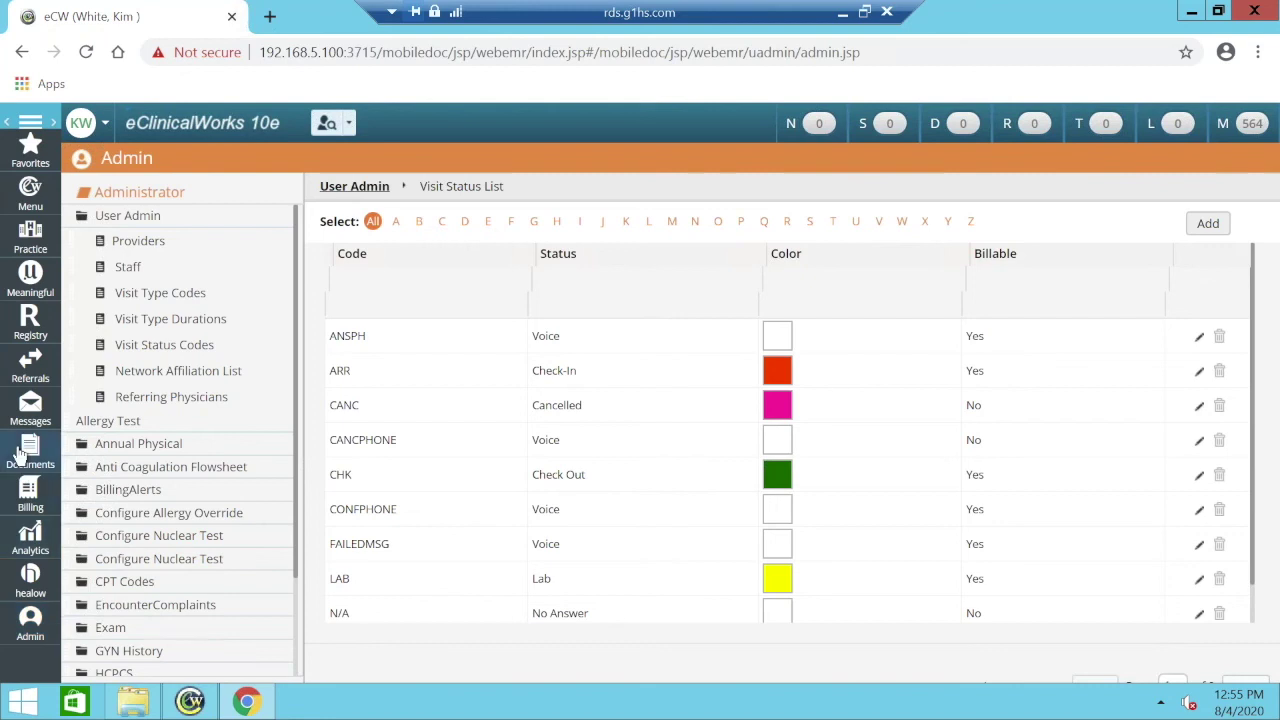
Open Billing > Payment Plan to list the four existing plans and expand the Payment Plan actions
left_click(28, 495)
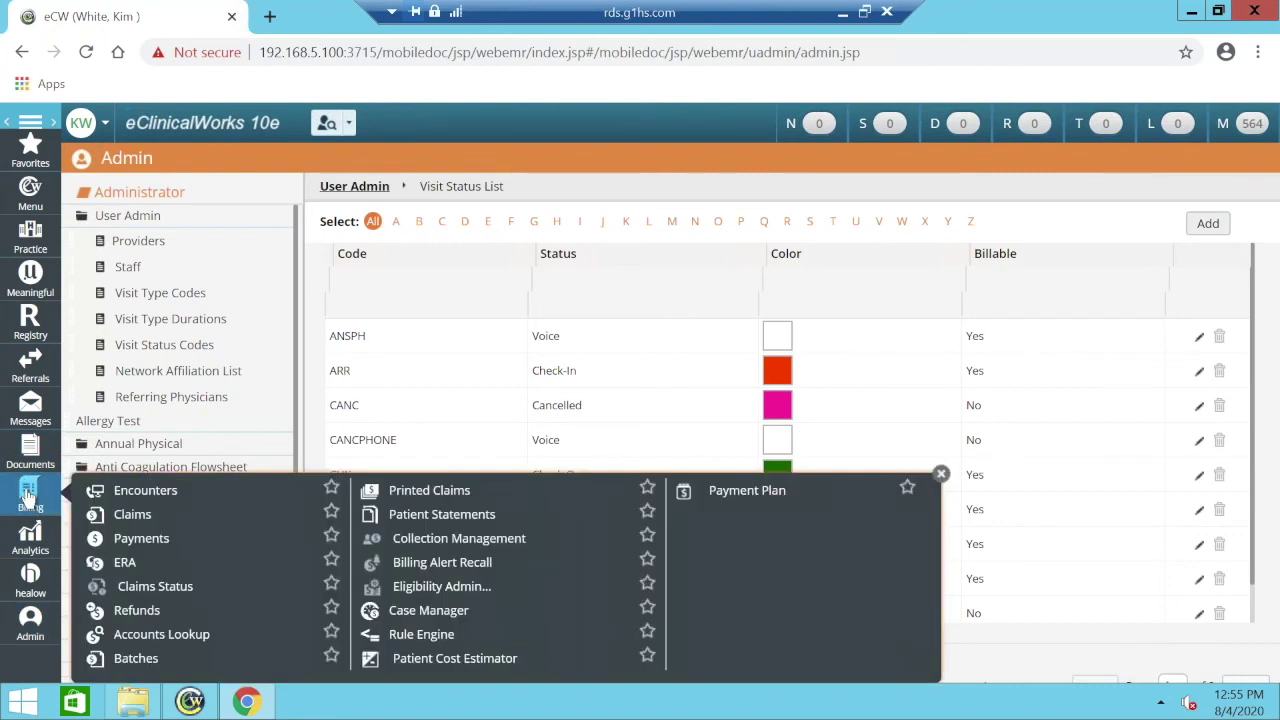
left_click(747, 490)
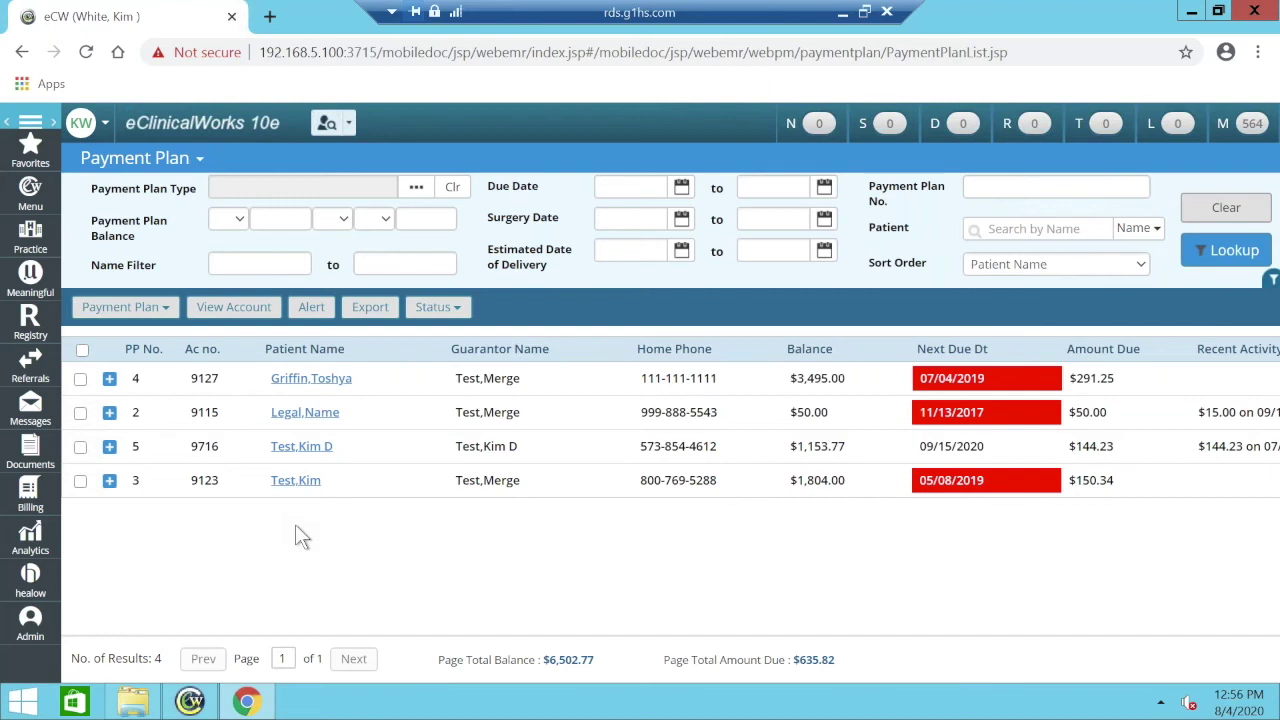
left_click(160, 306)
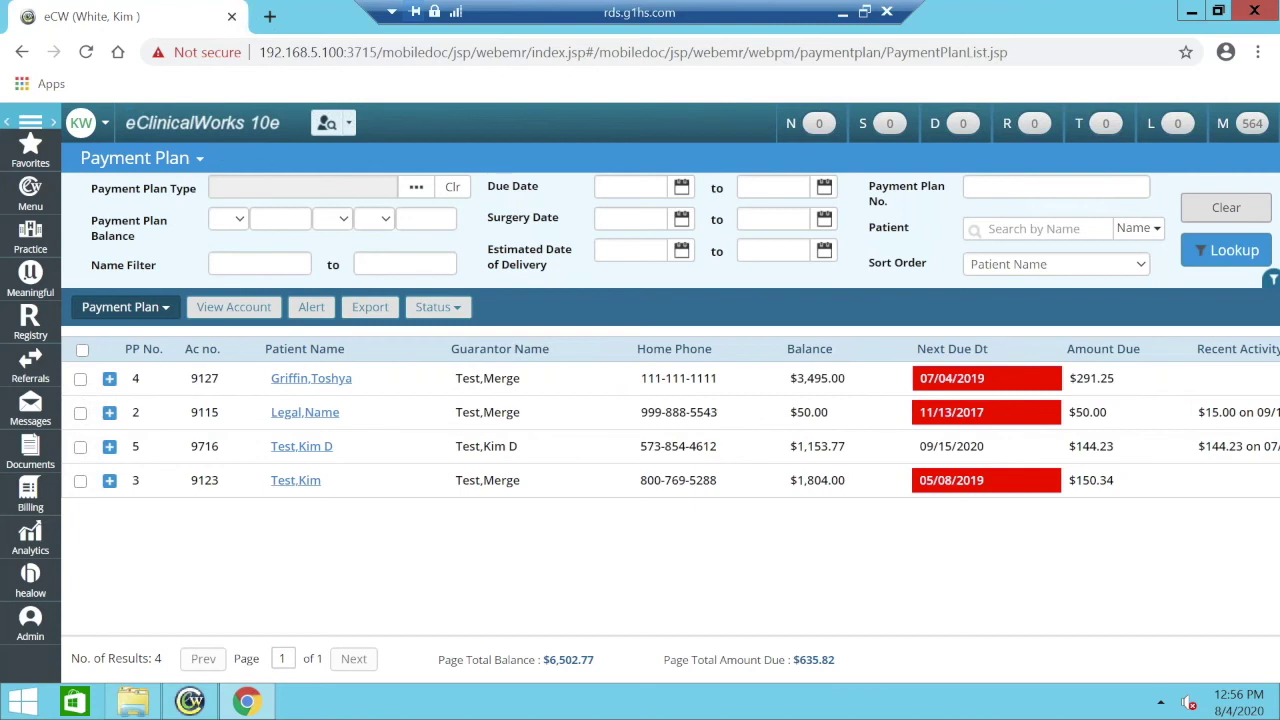
left_click(166, 310)
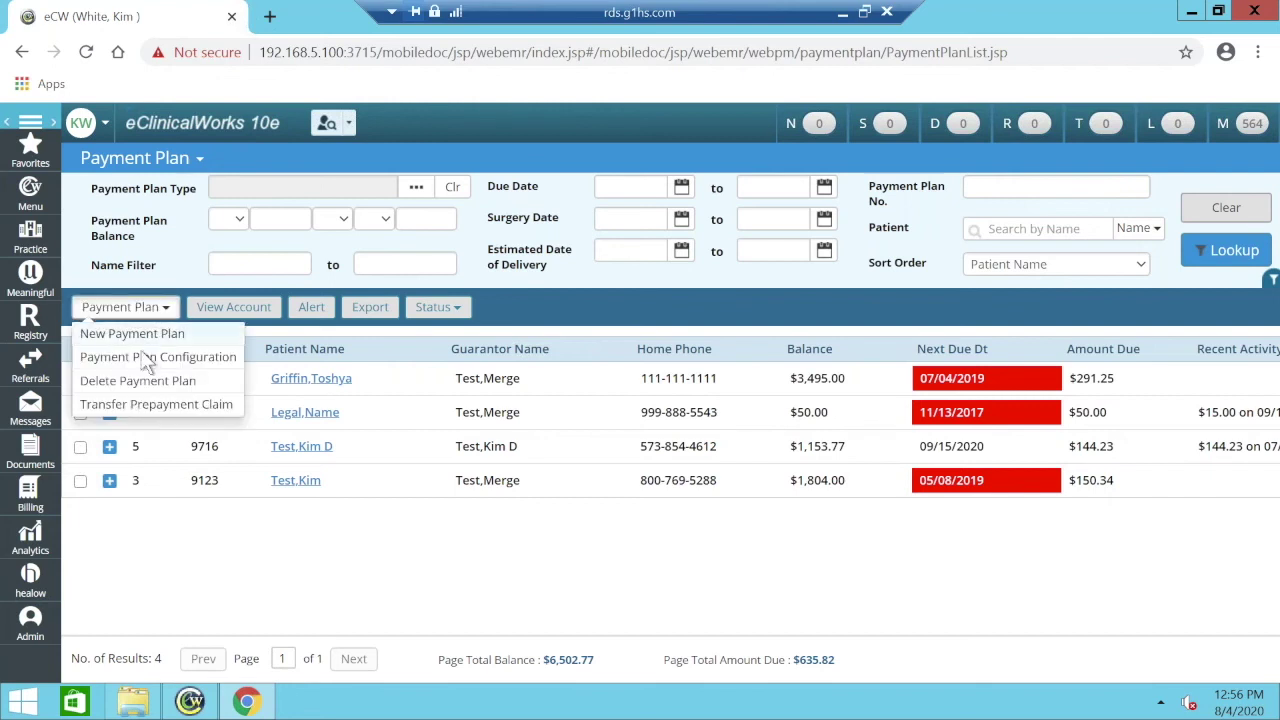
Review and save the 20% or $50.00 minimum payment and $1000.00 or 12-month approval thresholds
left_click(132, 360)
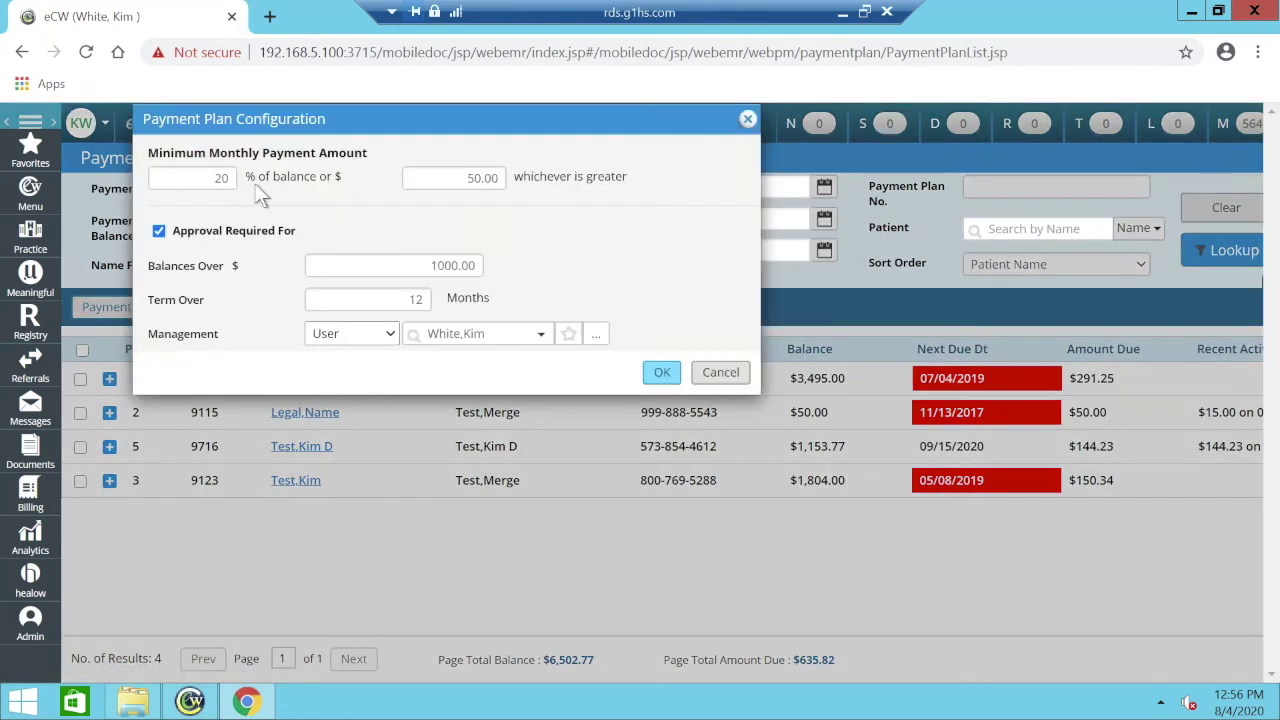
left_click_drag(202, 178, 270, 184)
left_click(270, 184)
double_click(226, 178)
left_click_drag(228, 179, 459, 179)
double_click(457, 179)
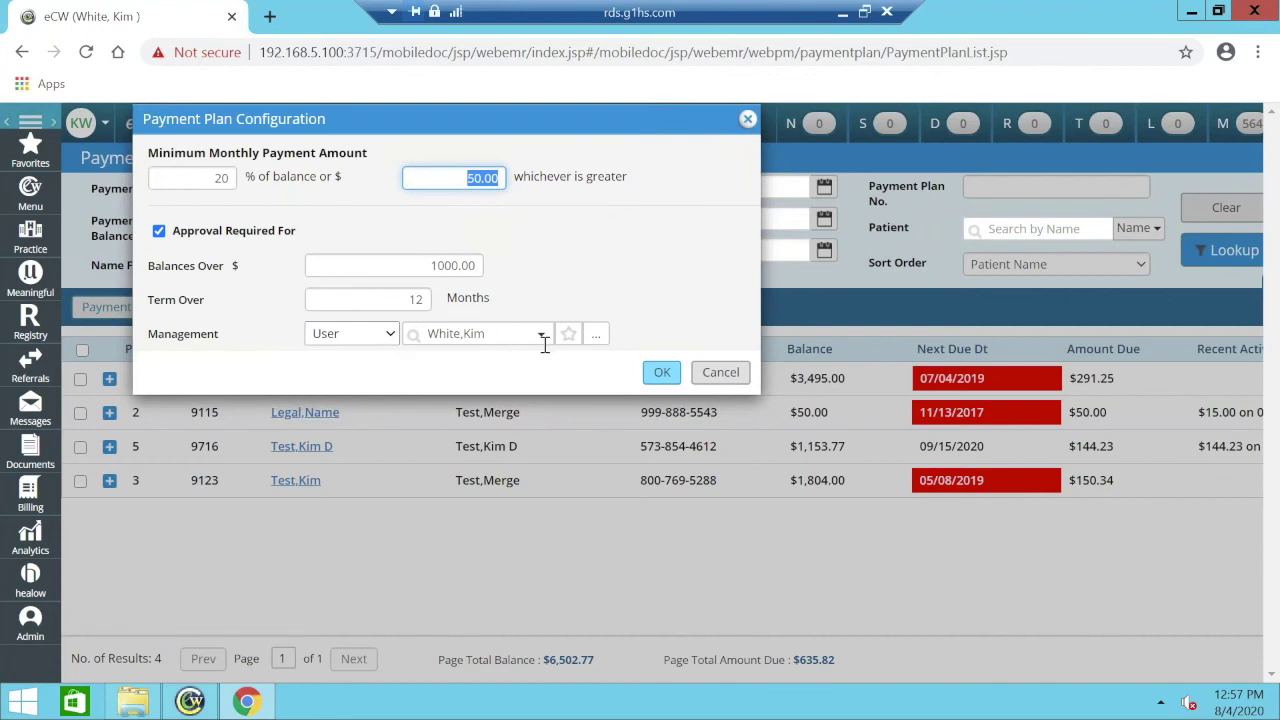
left_click(662, 372)
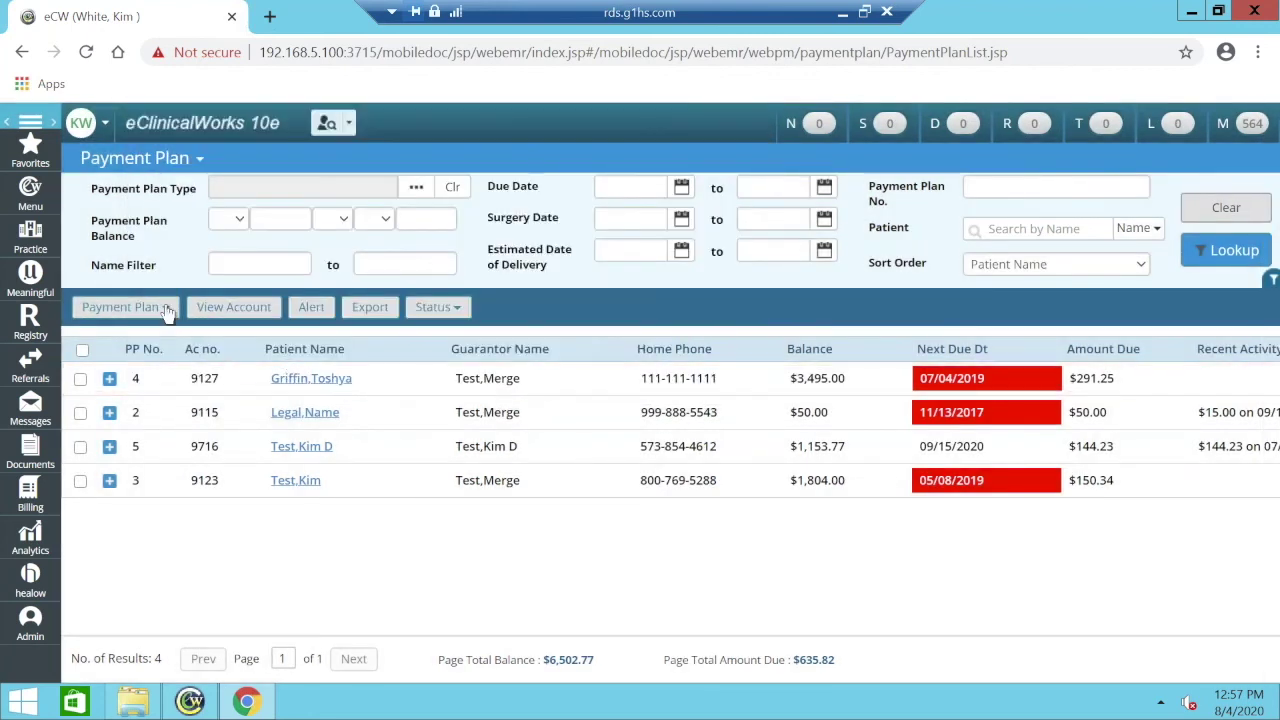
Open payment plan PP No. 3: Hospital Visit, 1804.00 balance, 12 months at 150.34 monthly
left_click(166, 308)
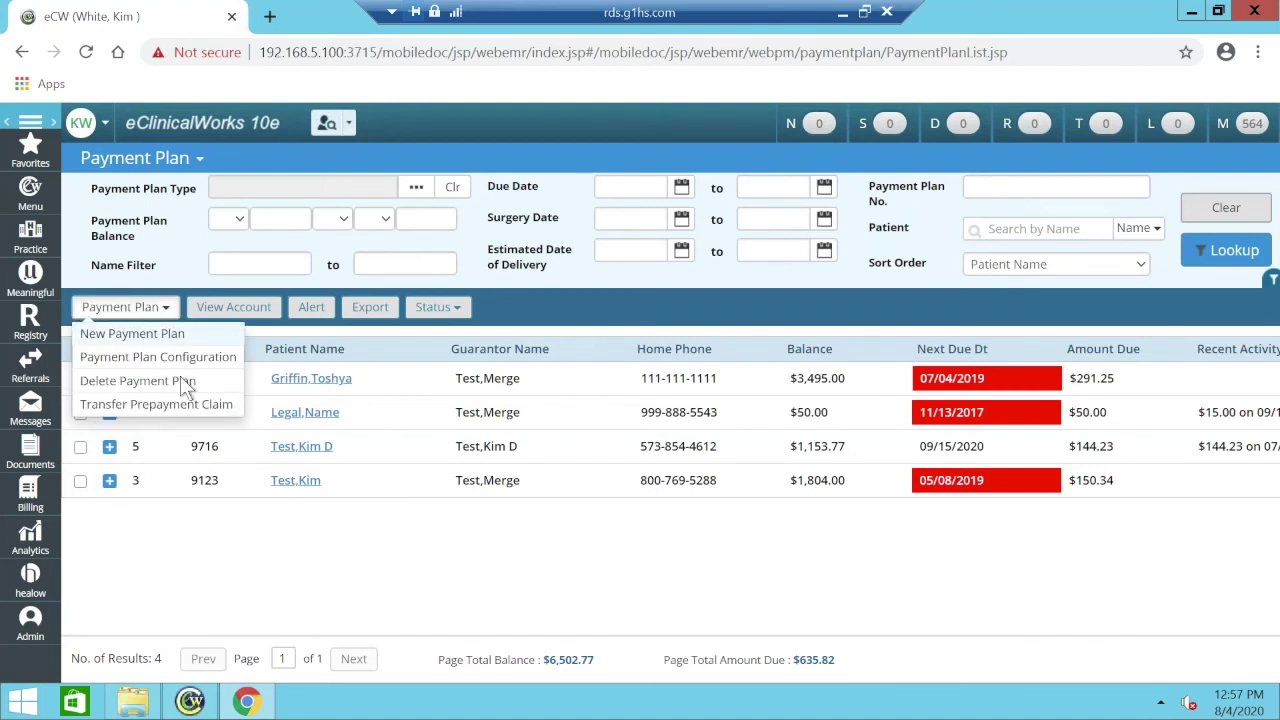
left_click(296, 514)
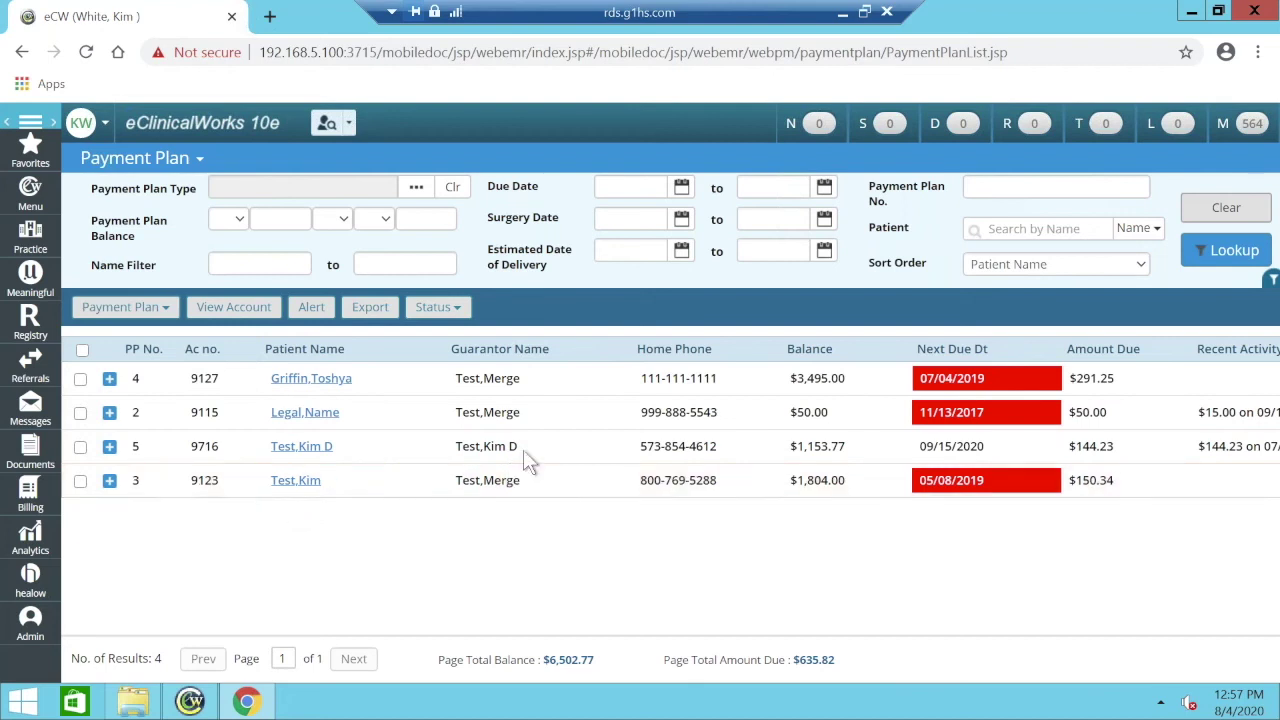
left_click(832, 486)
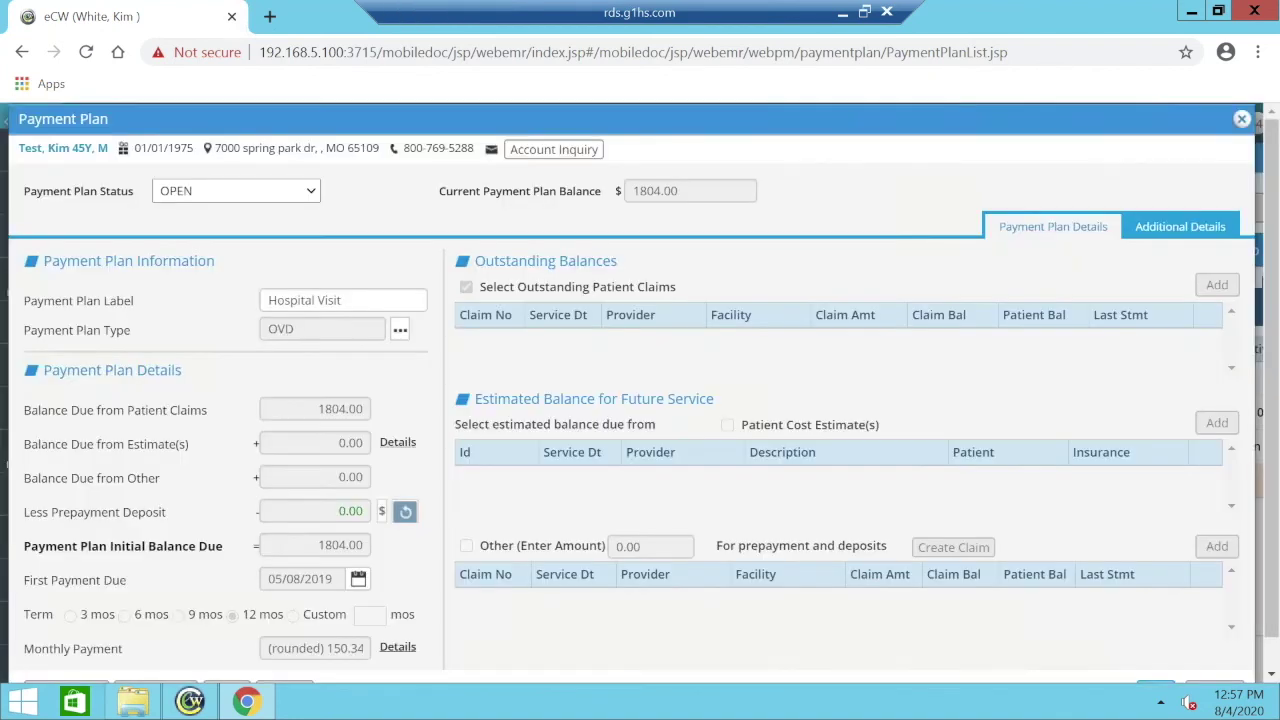
left_click(556, 150)
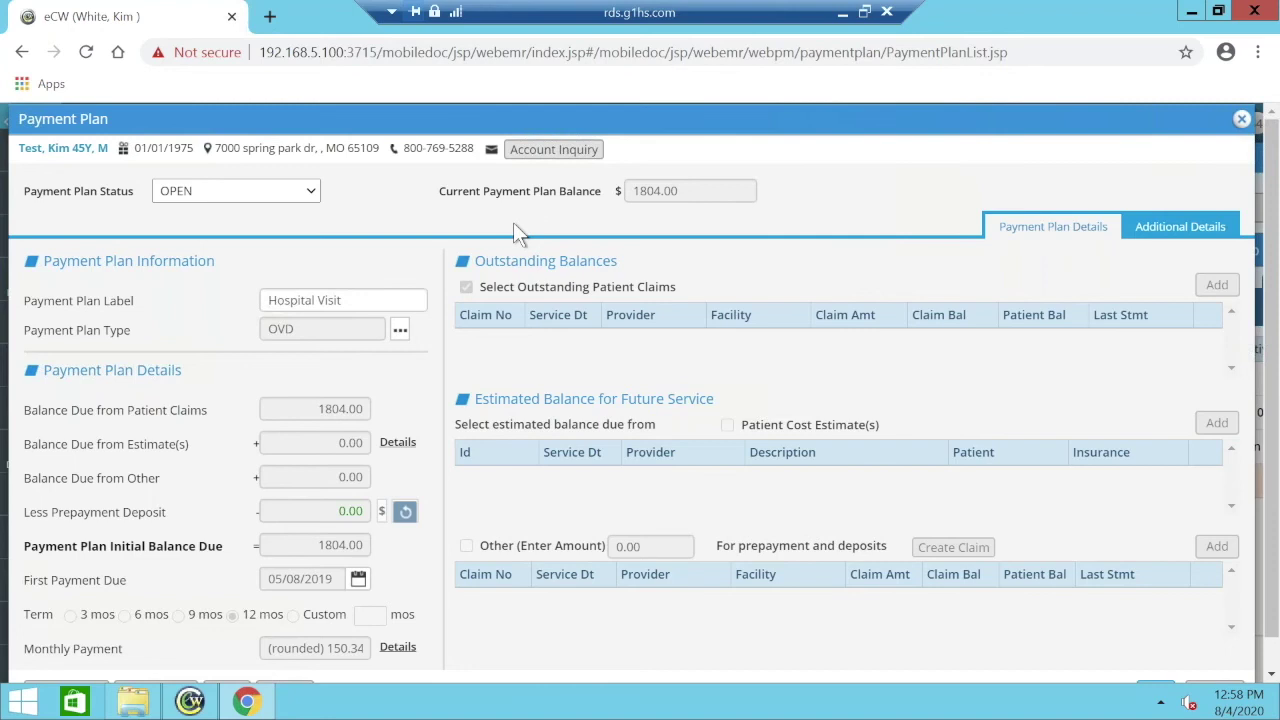
scroll(513, 222, "down", 1)
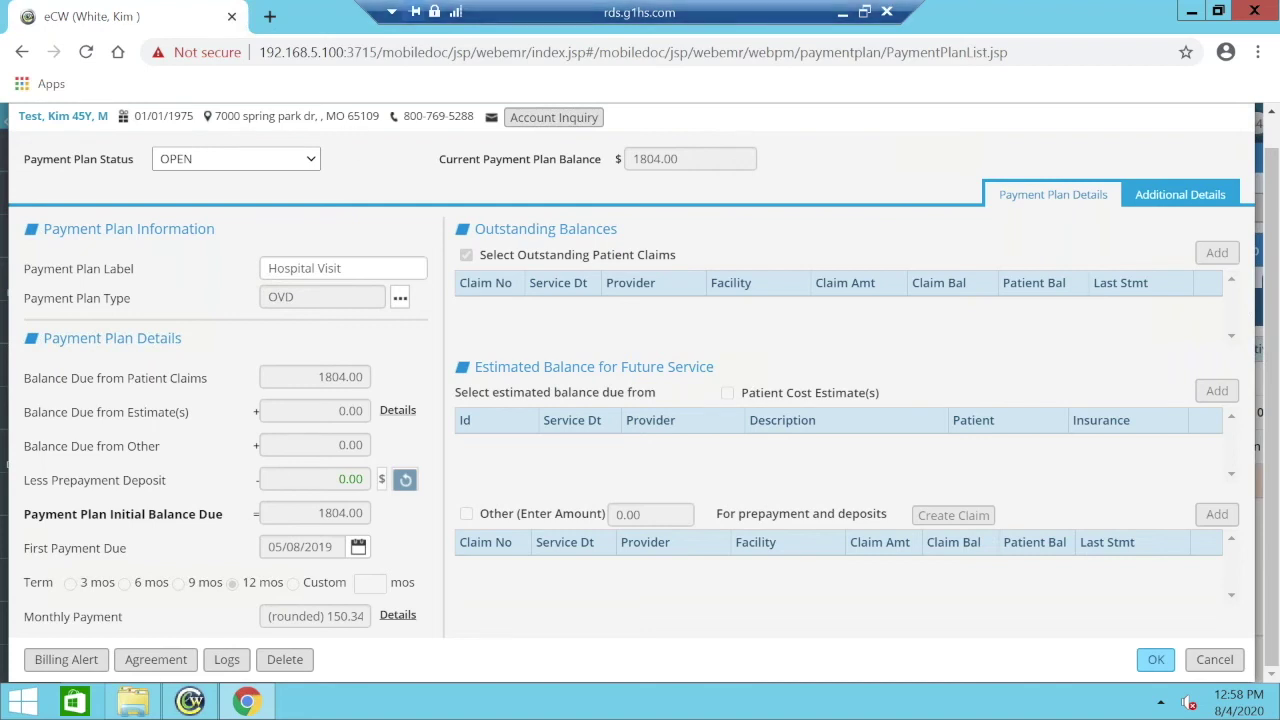
scroll(310, 195, "up", 1)
left_click(310, 191)
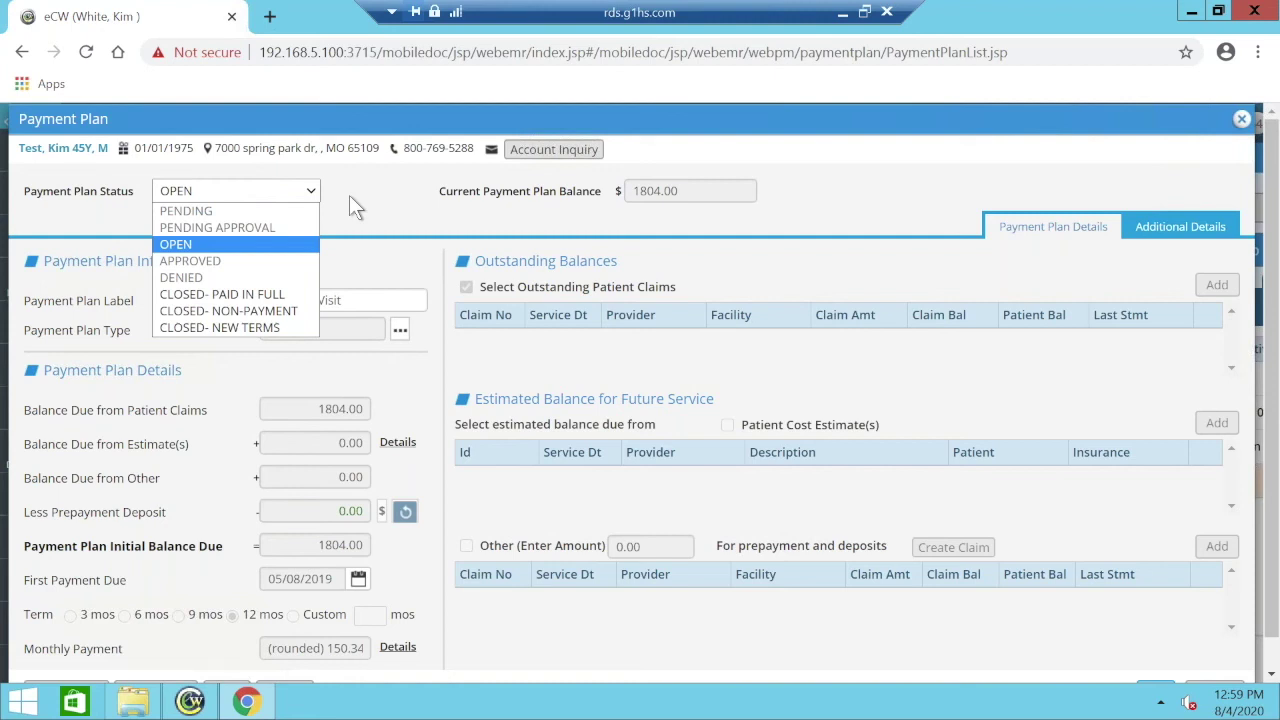
left_click(349, 195)
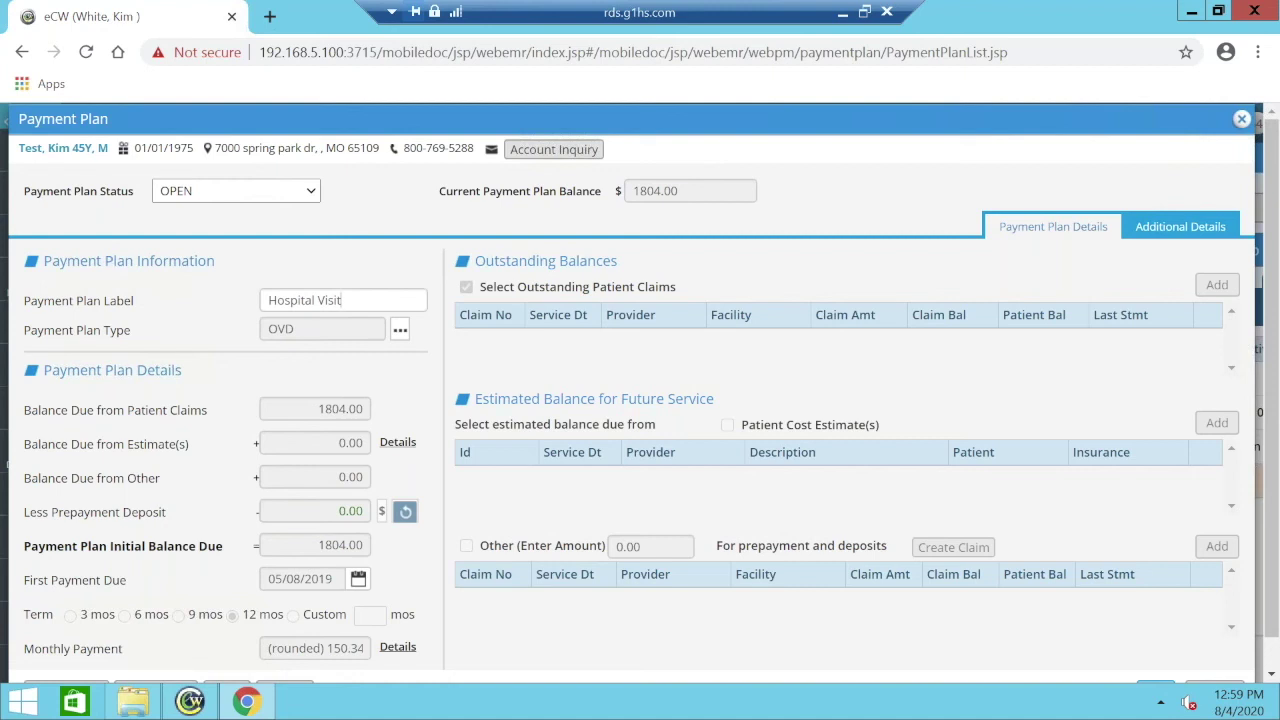
key("ctrl+a")
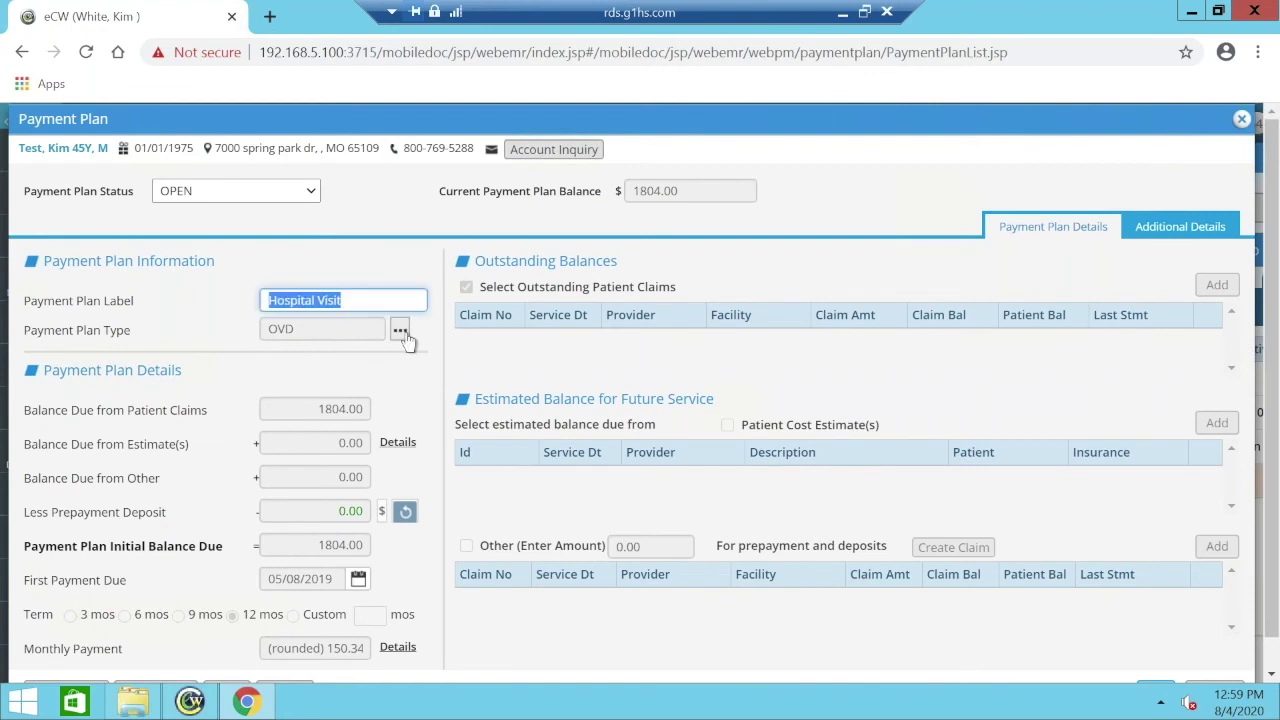
left_click(400, 333)
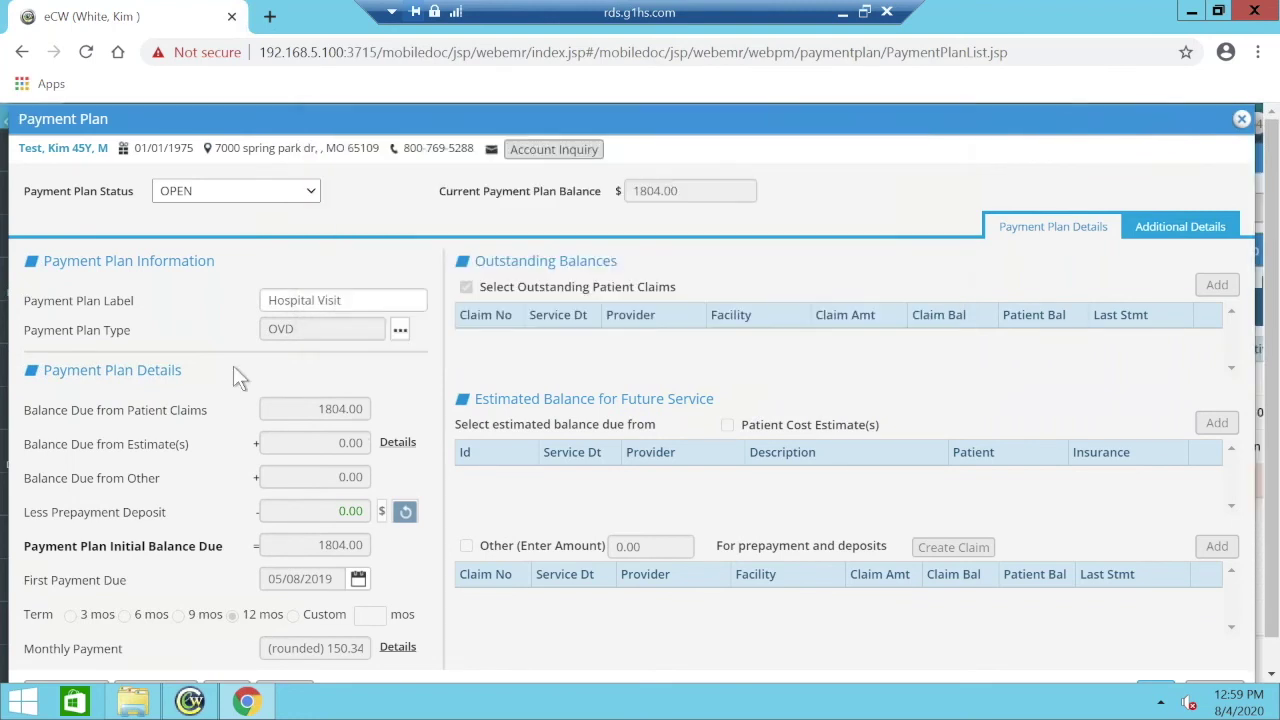
scroll(35, 370, "down", 1)
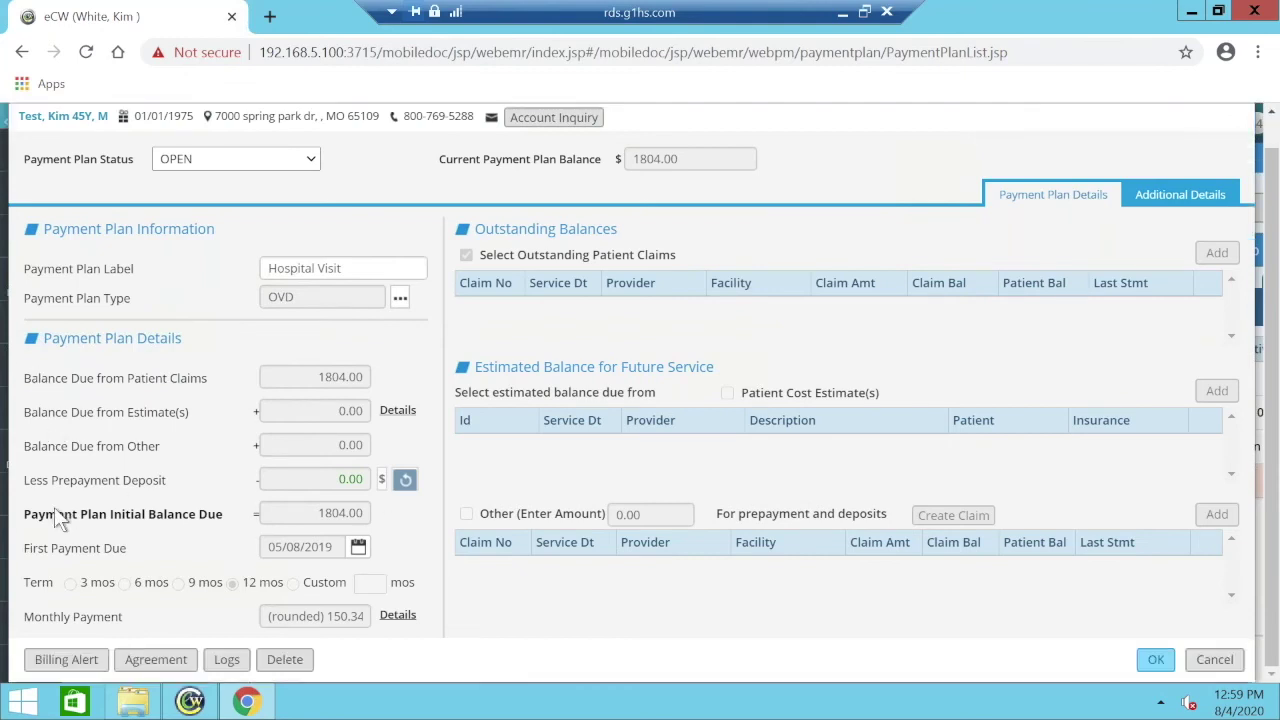
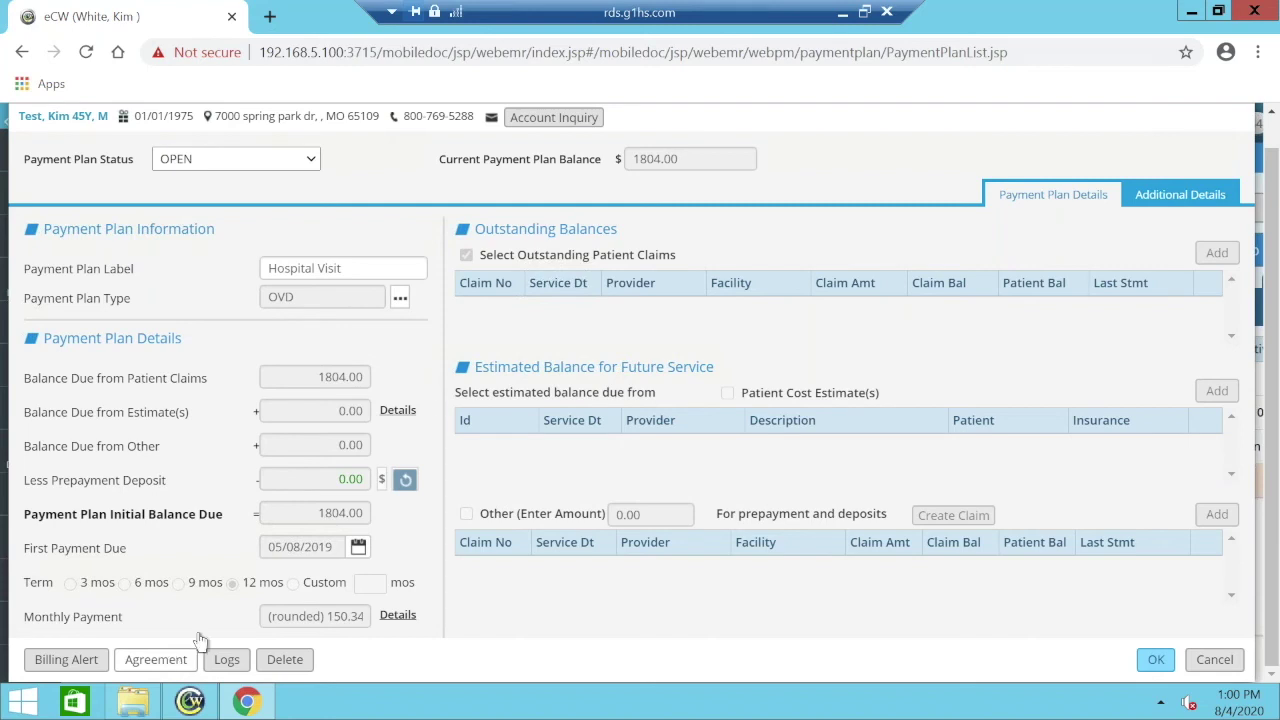
Scroll the payment plan's Additional Details to the $150.34 monthly installments starting 05/08/2019
scroll(79, 679, "up", 1)
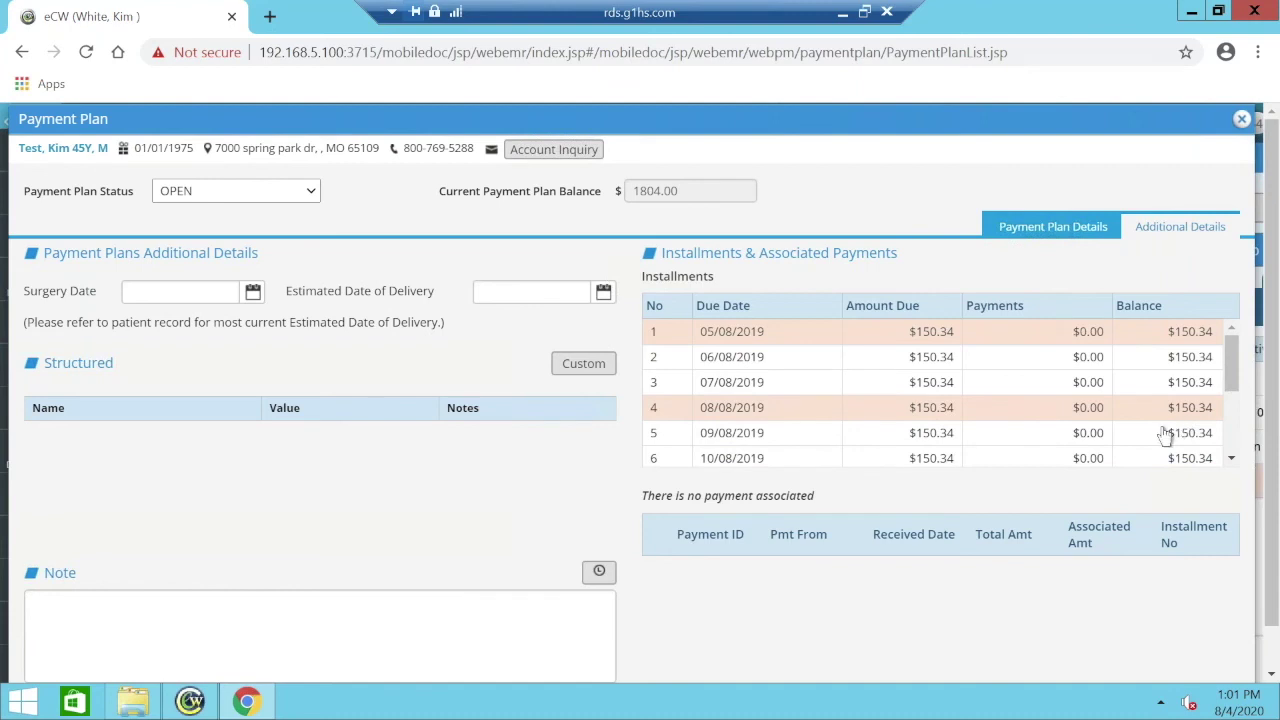
Scroll the installment list to confirm each $150.34 installment still carries its full balance
scroll(868, 500, "down", 1)
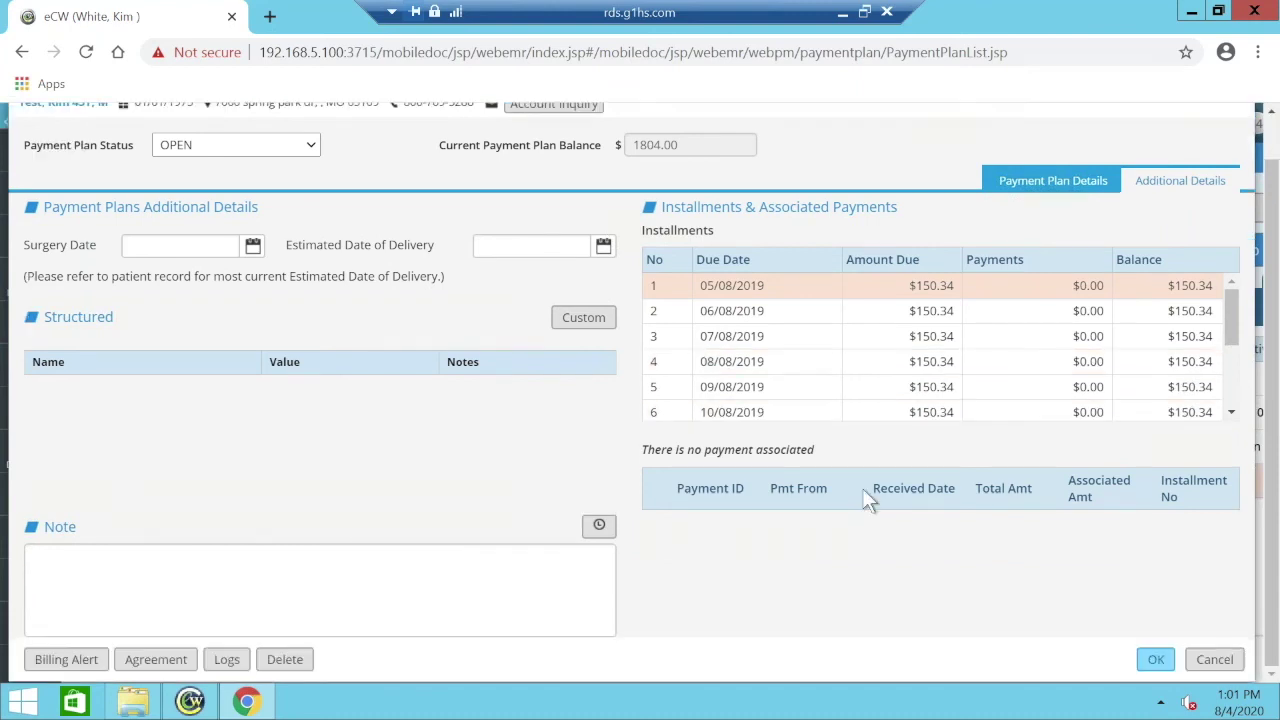
scroll(862, 488, "up", 1)
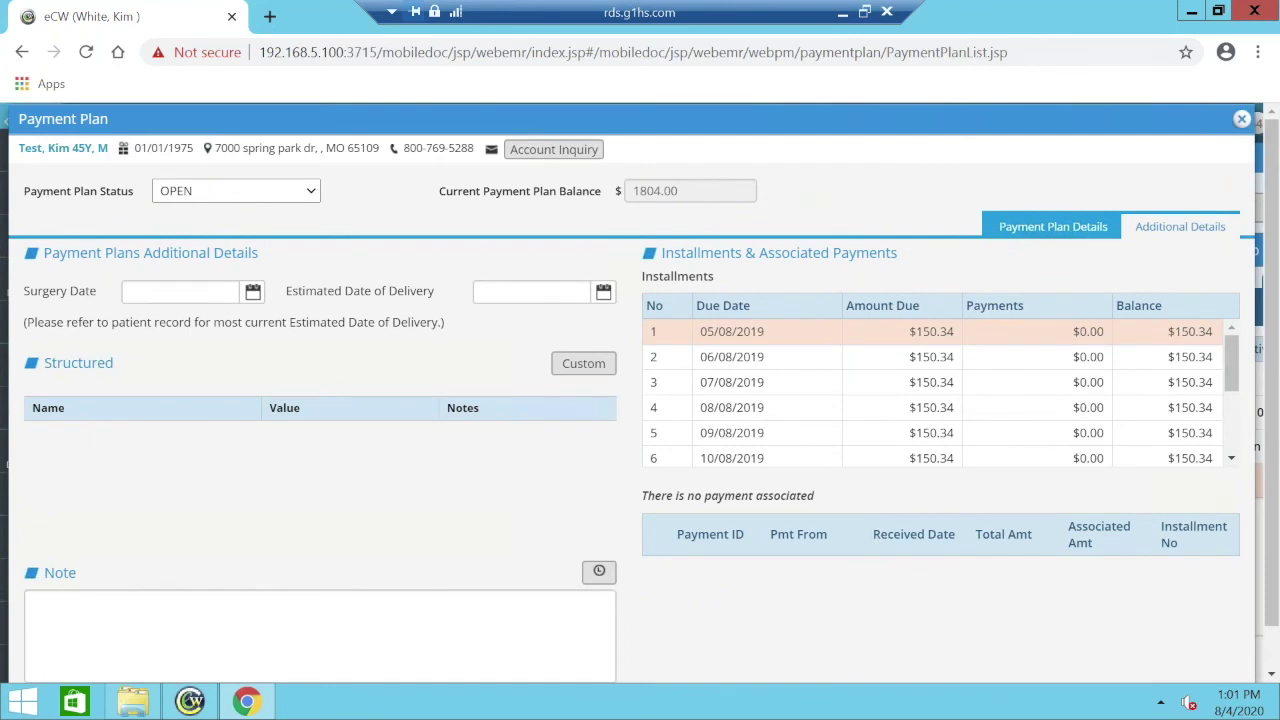
scroll(620, 490, "down", 1)
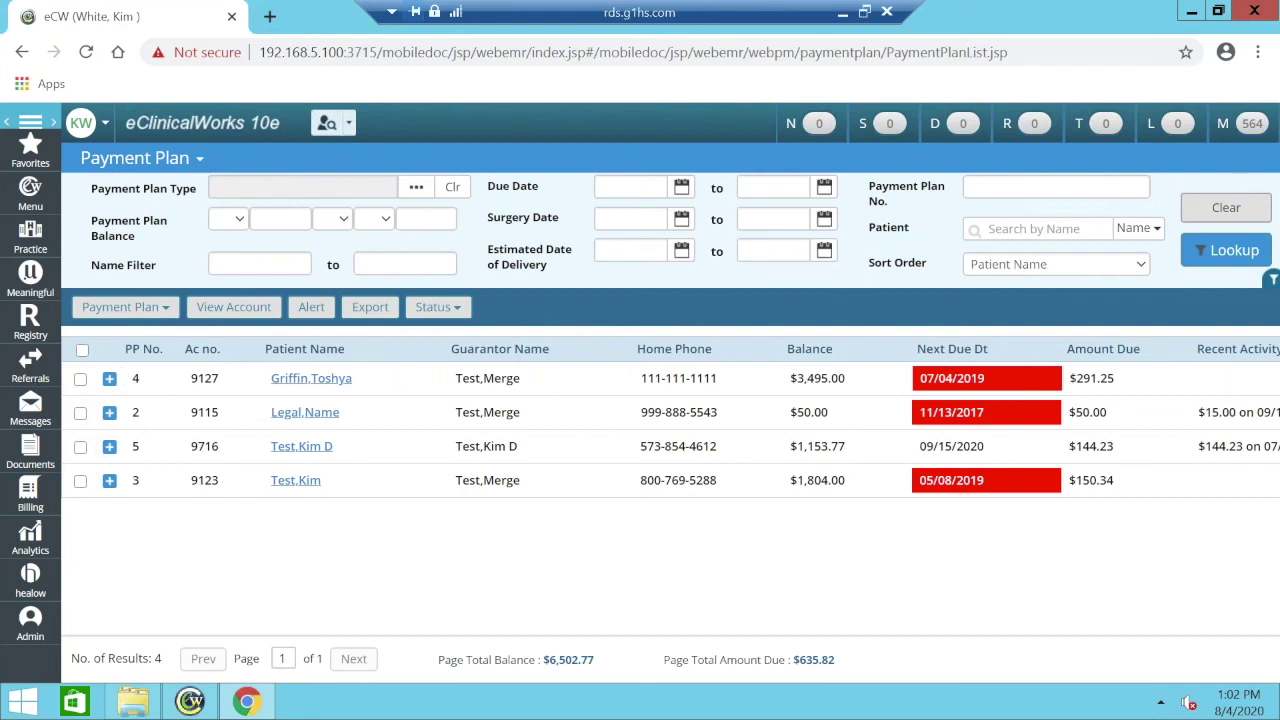
Go to Billing > Accounts Lookup, filtered to service dates 09/21/2013–08/04/2020 and balance over 10.00
left_click(101, 367)
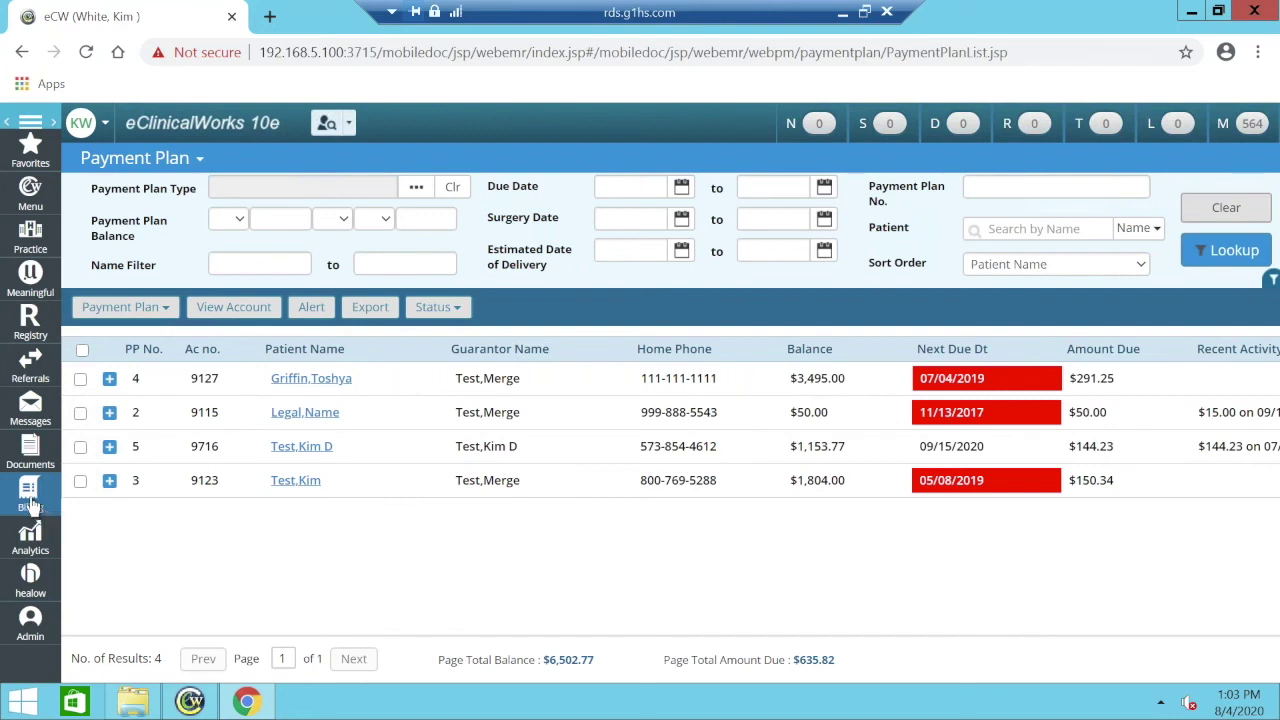
left_click(30, 505)
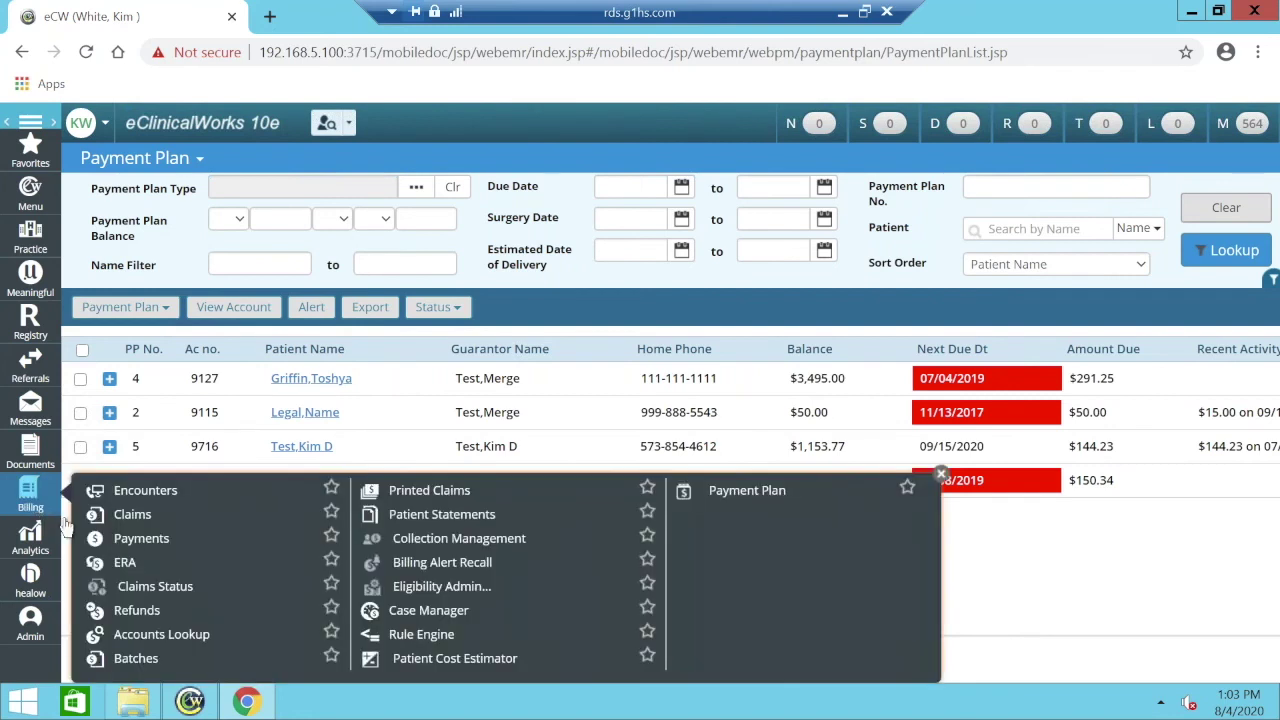
left_click(166, 636)
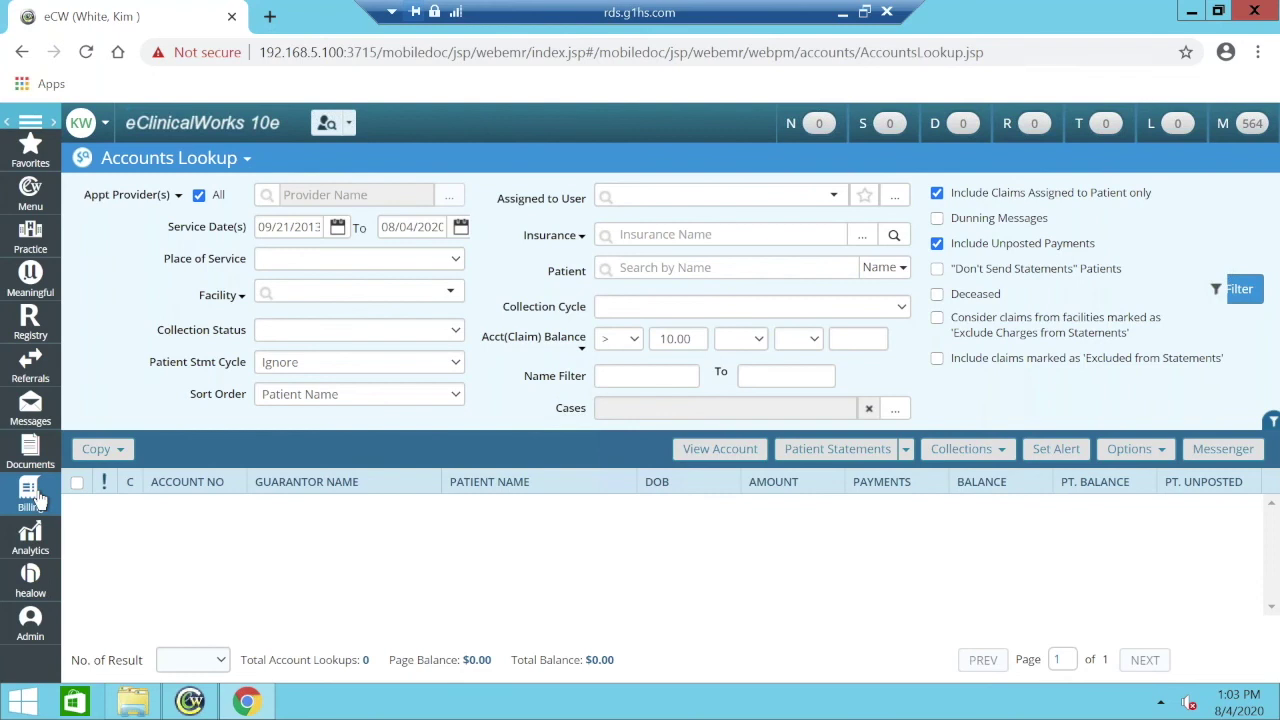
Run the lookup for 4 accounts, check the two with patient balances, and start patient write-offs
left_click(31, 496)
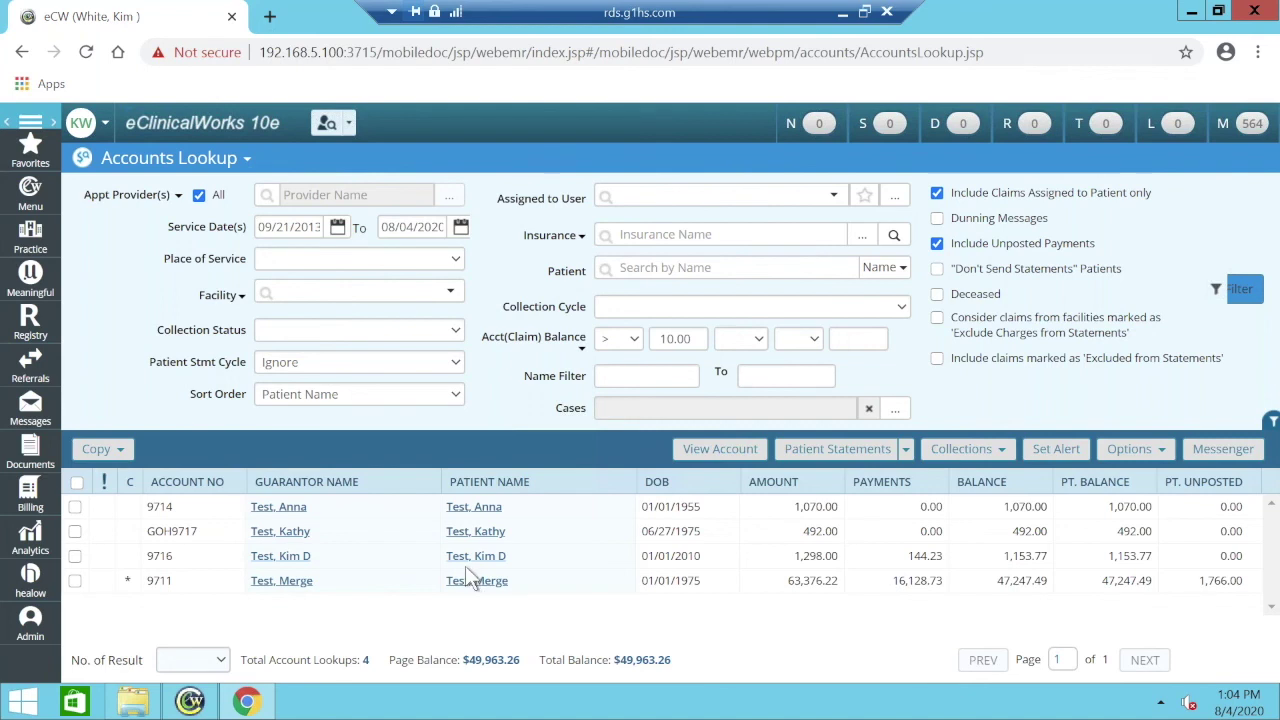
left_click(708, 531)
left_click(708, 556, "shift")
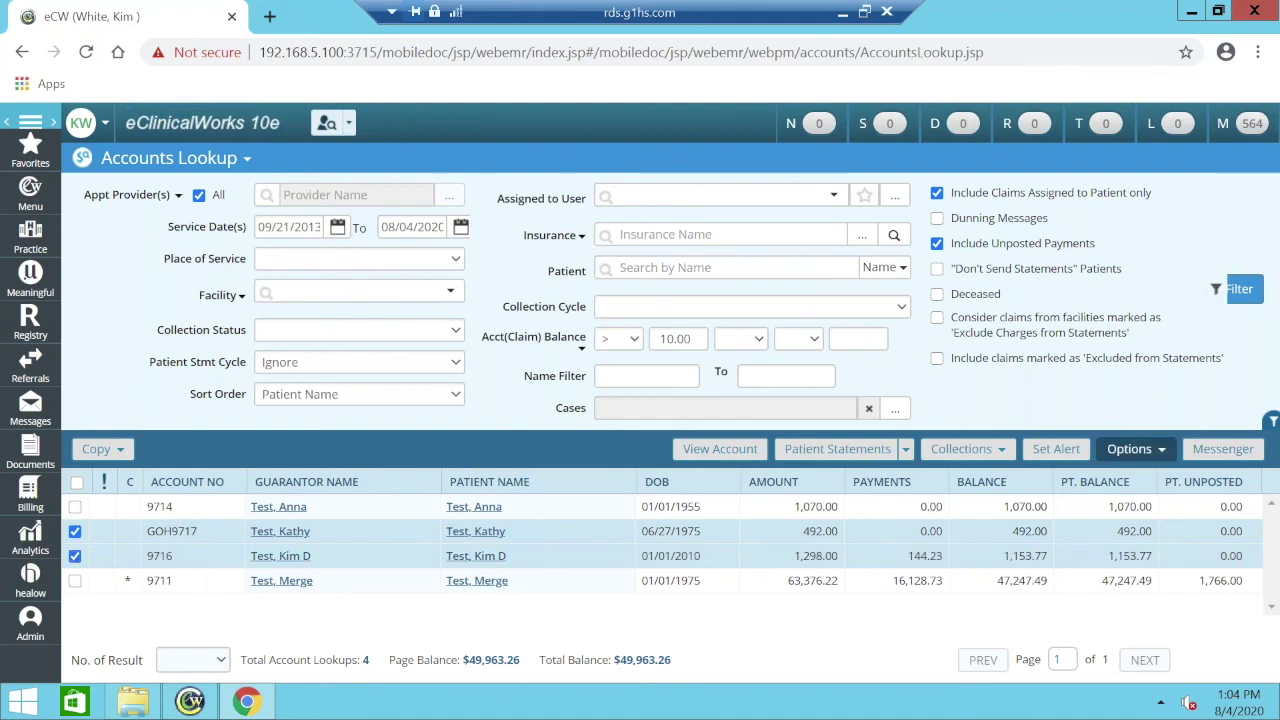
left_click(1134, 449)
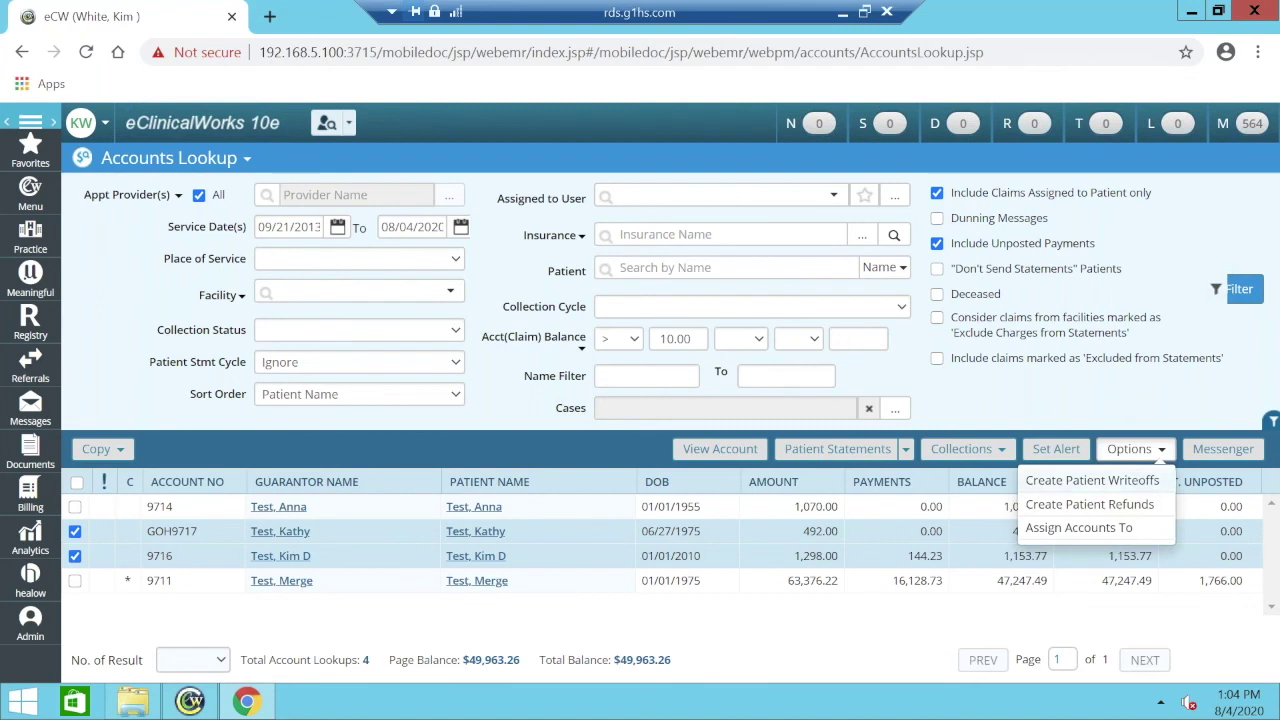
key("Escape")
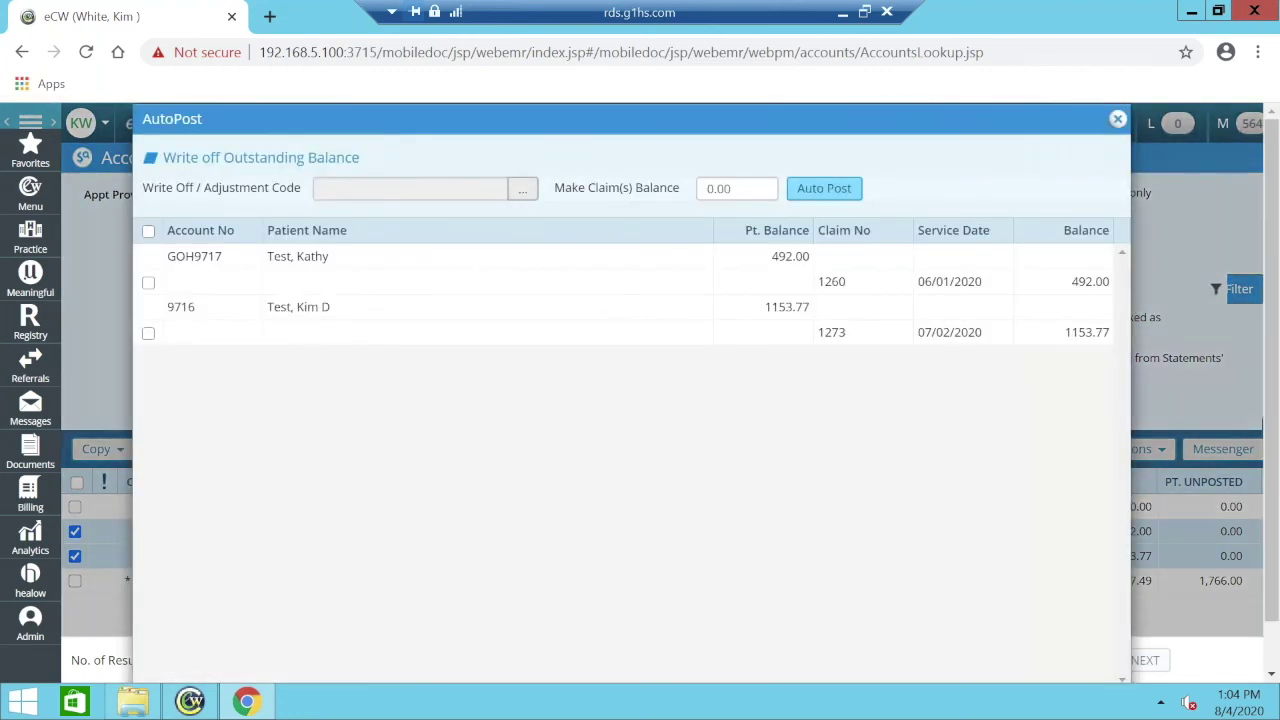
Choose adjustment code 10, WRITE OFF OLD SYSTEM, for the write-off
left_click(522, 188)
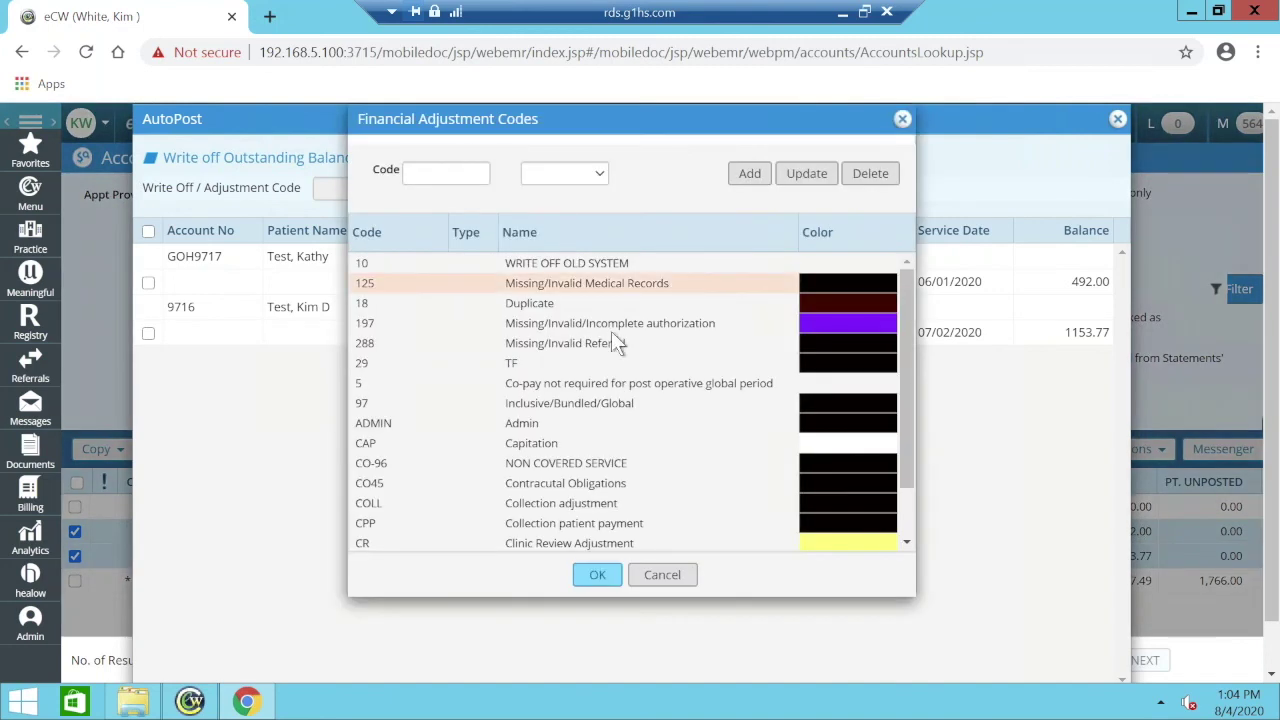
scroll(790, 428, "down", 2)
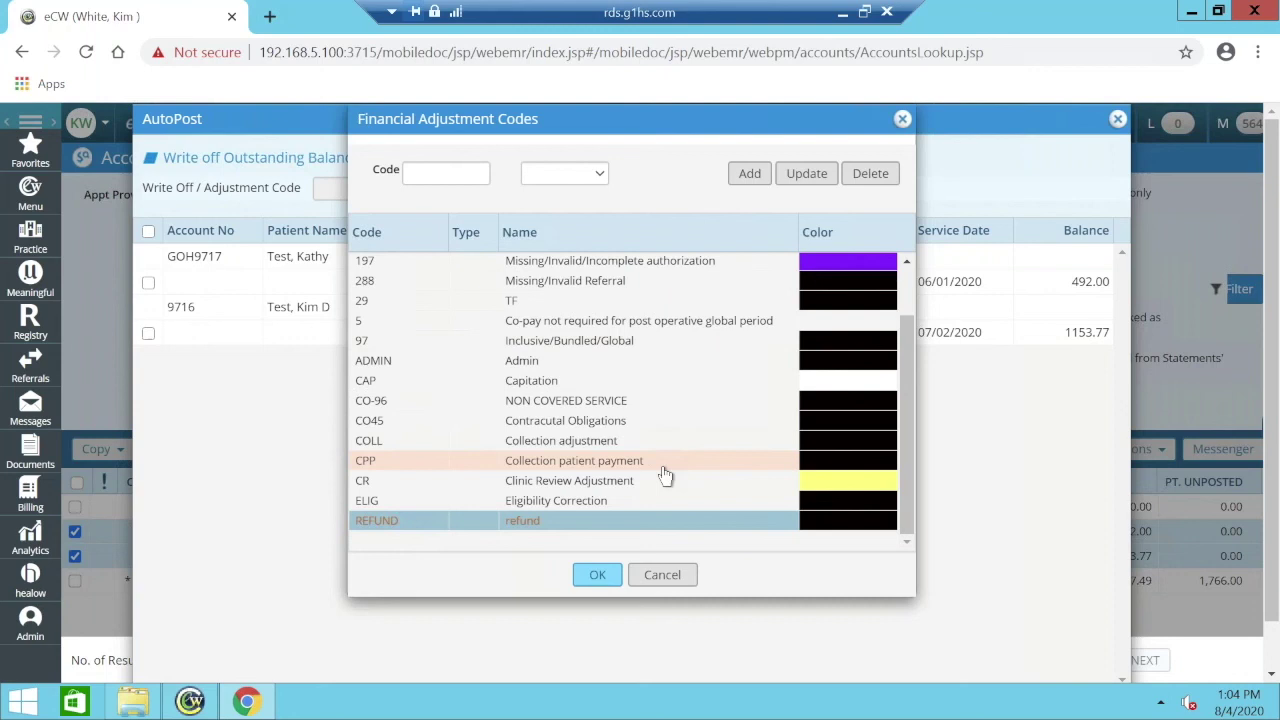
scroll(665, 476, "up", 2)
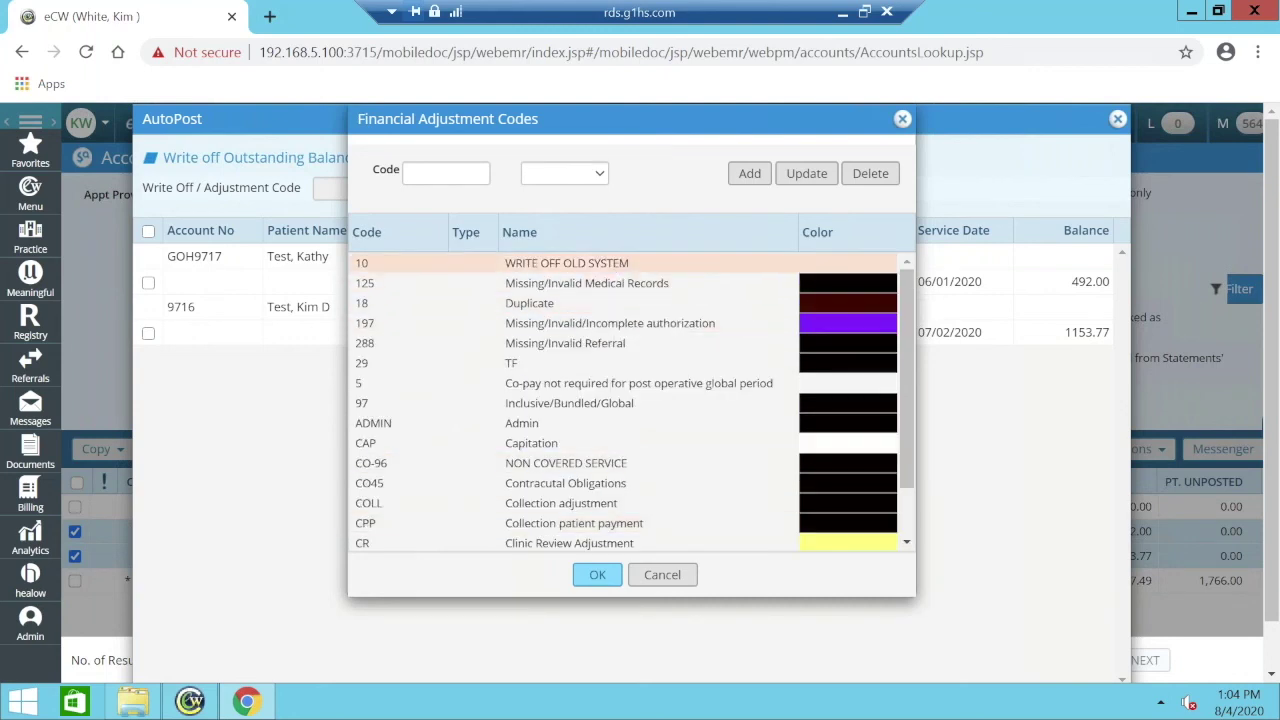
left_click(566, 263)
left_click(597, 575)
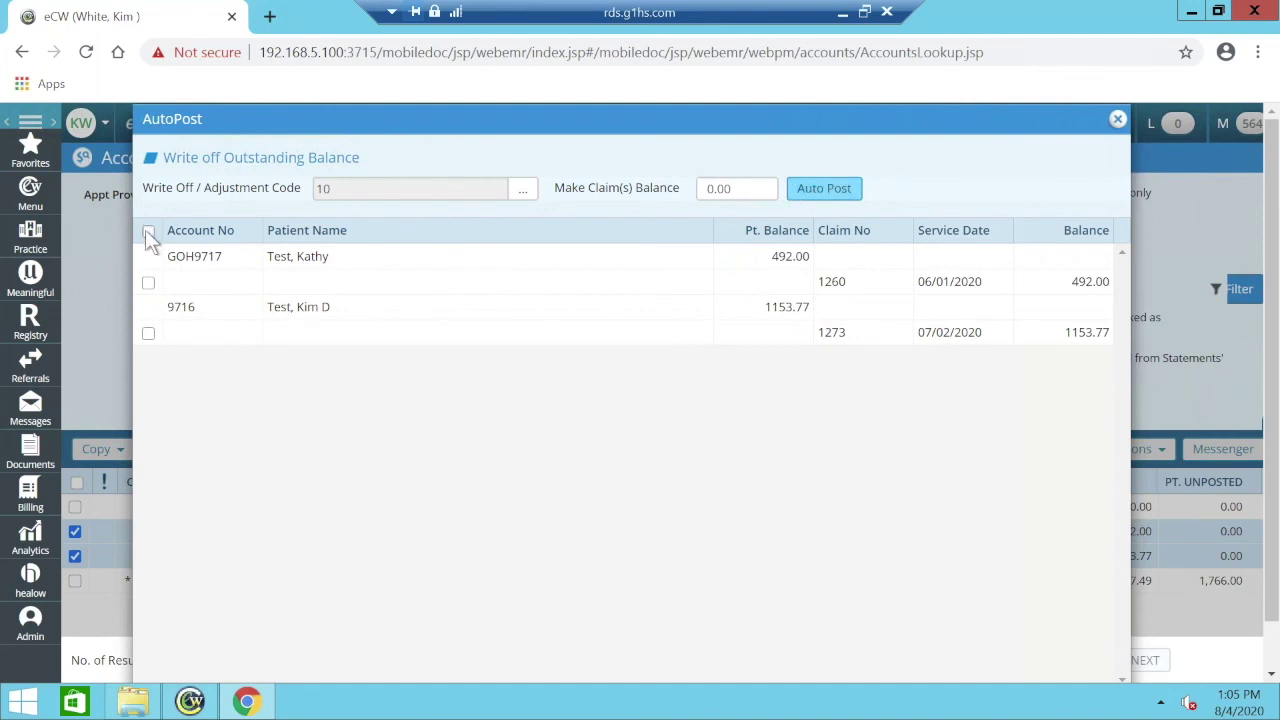
Auto-post the write-off for both claims (492.00 and 1153.77) and confirm
left_click(148, 333)
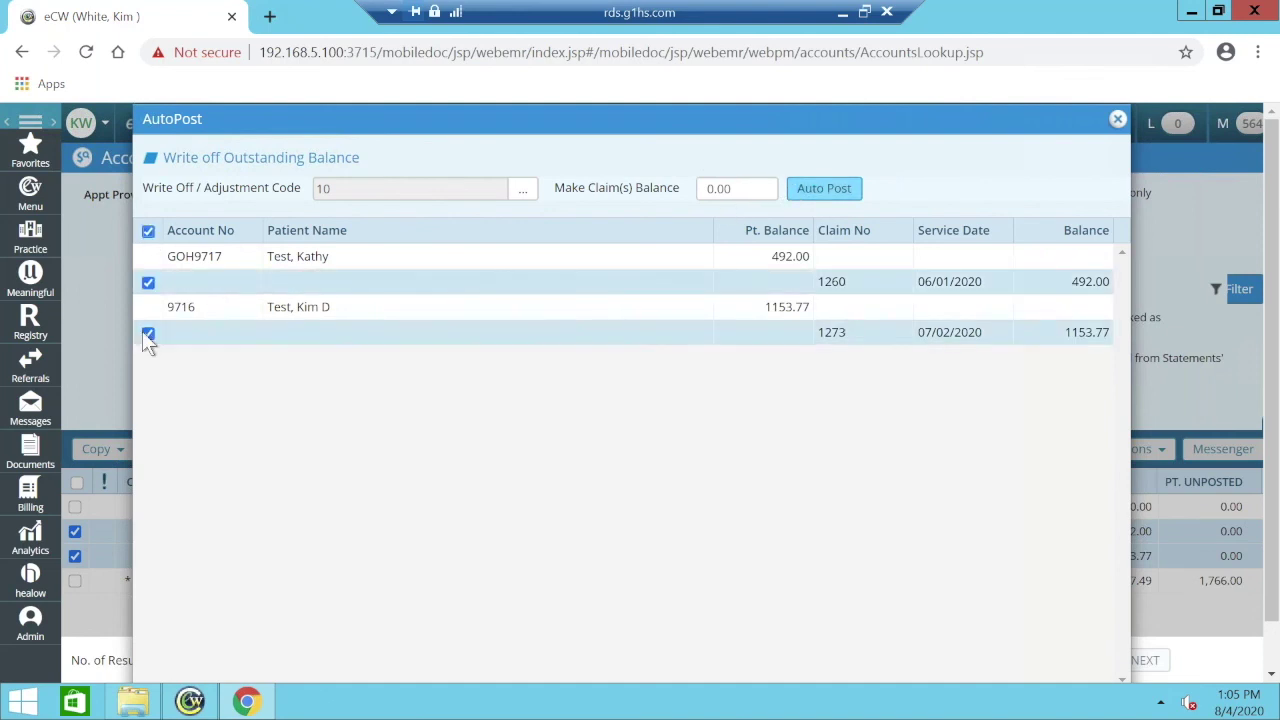
left_click(826, 190)
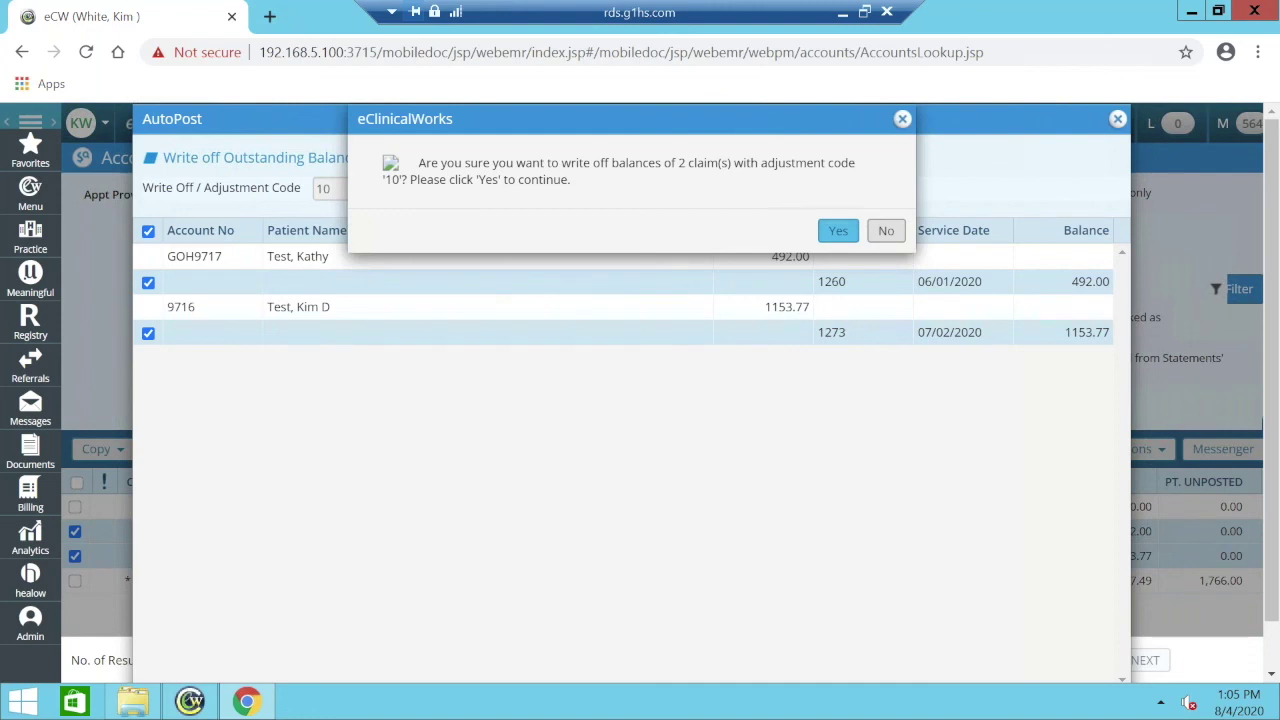
key("Return")
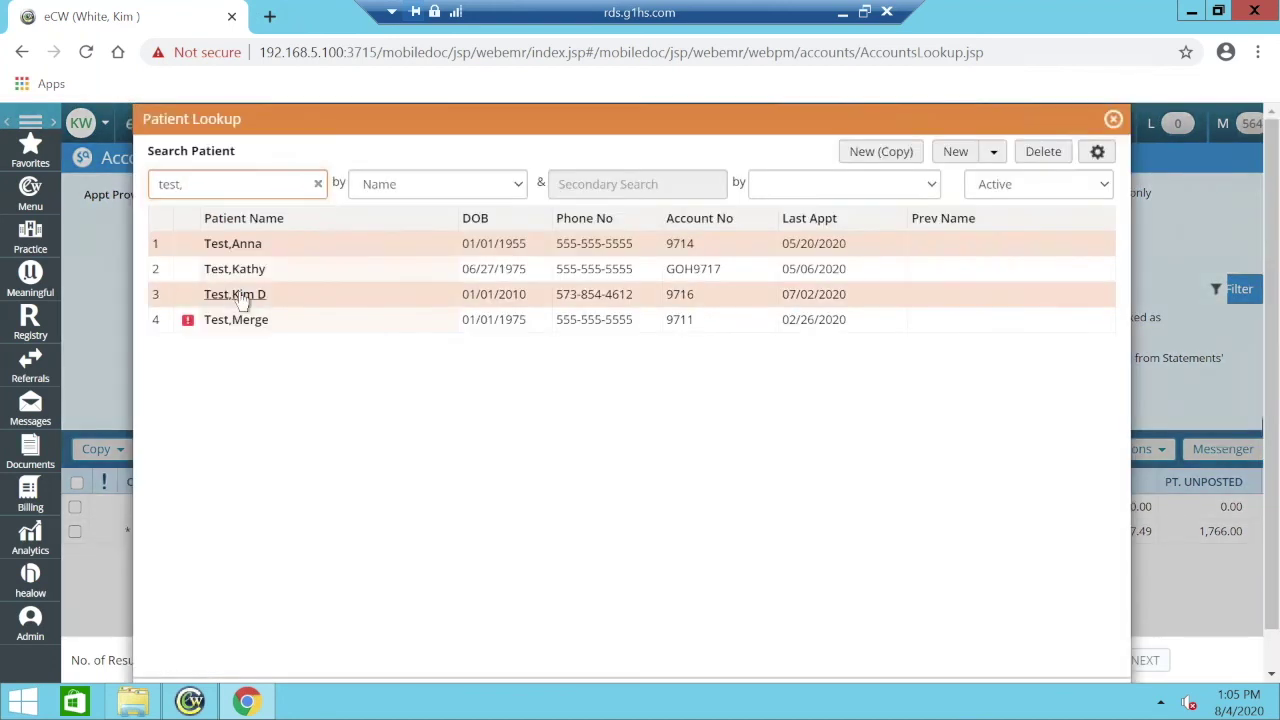
Open the written-off patient's account inquiry showing claim 1273's 1153.77 WRITE OFF OLD SYSTEM adjustment
left_click(238, 296)
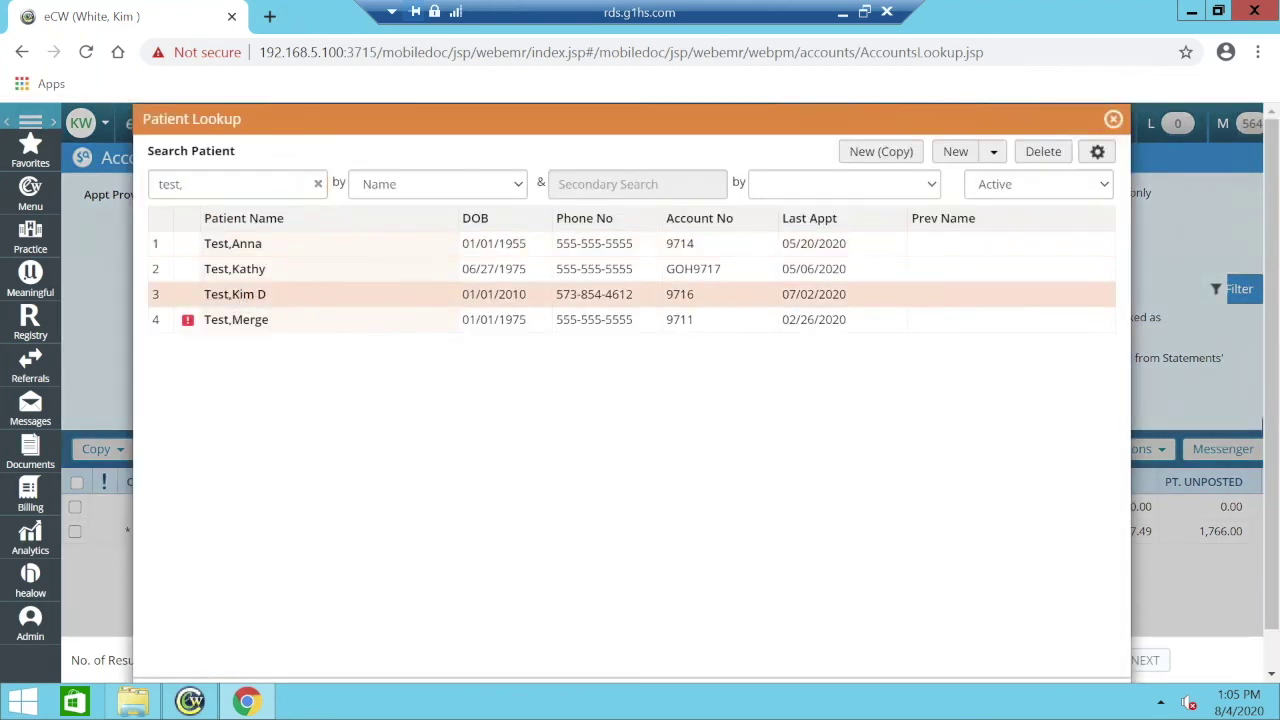
key("Escape")
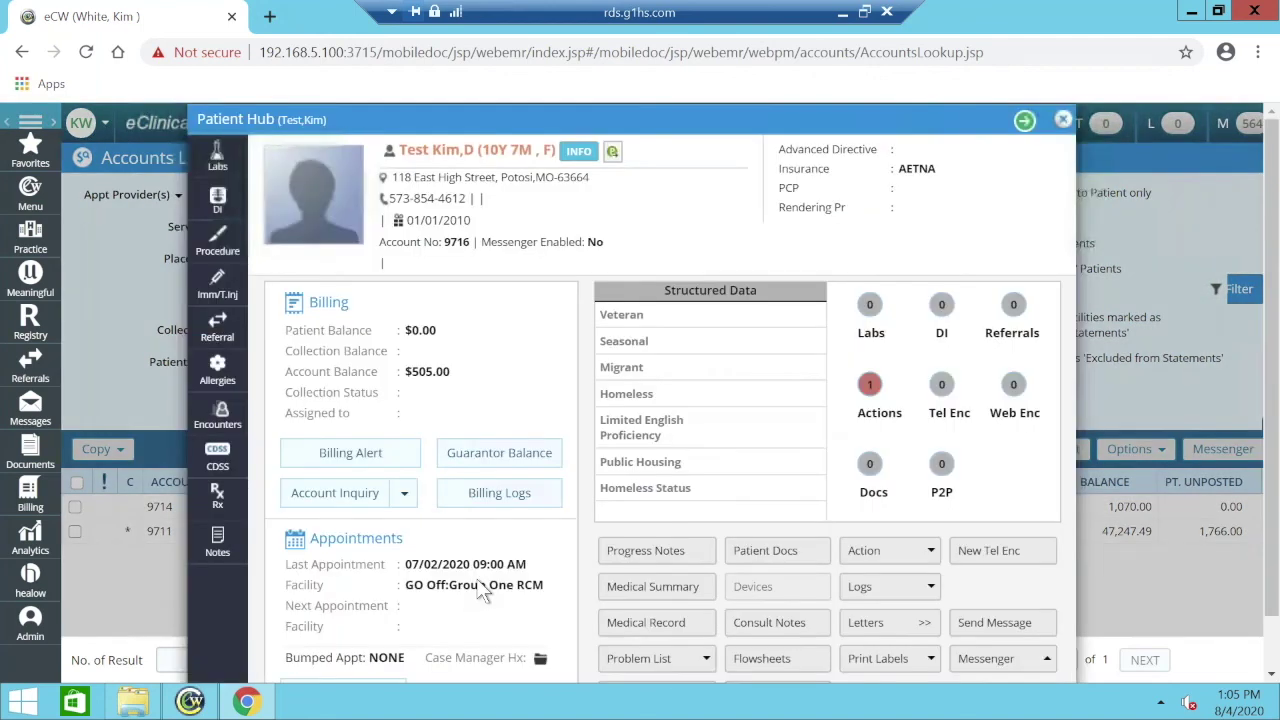
scroll(375, 435, "down", 1)
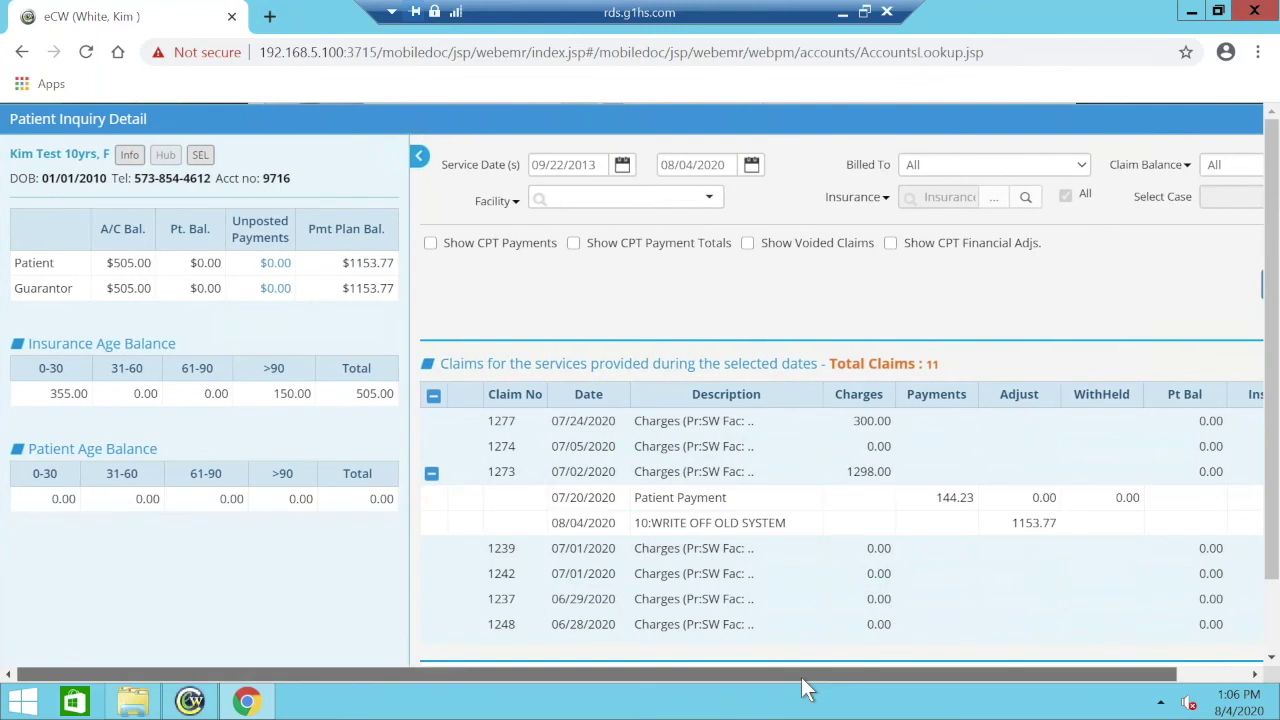
Close the Patient Inquiry Detail and the Patient Hub, returning to the 08/04/2020 schedule
left_click_drag(804, 675, 858, 692)
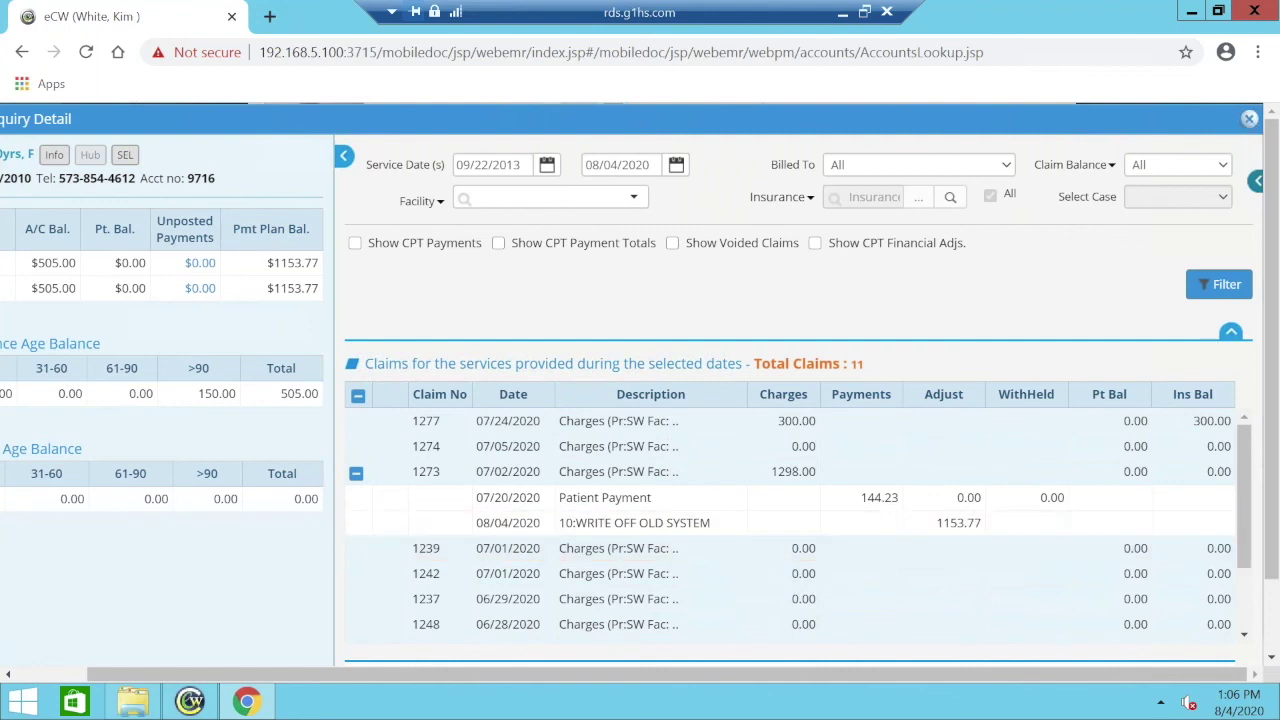
left_click(1249, 118)
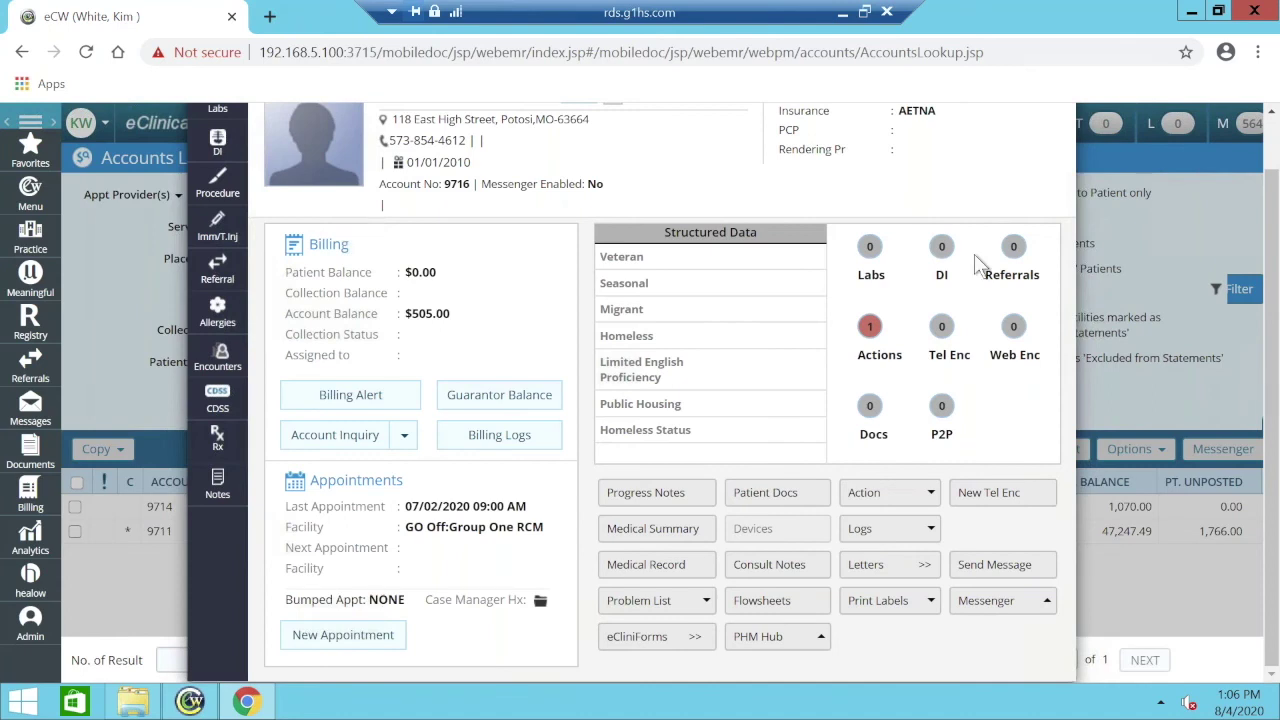
scroll(978, 262, "up", 1)
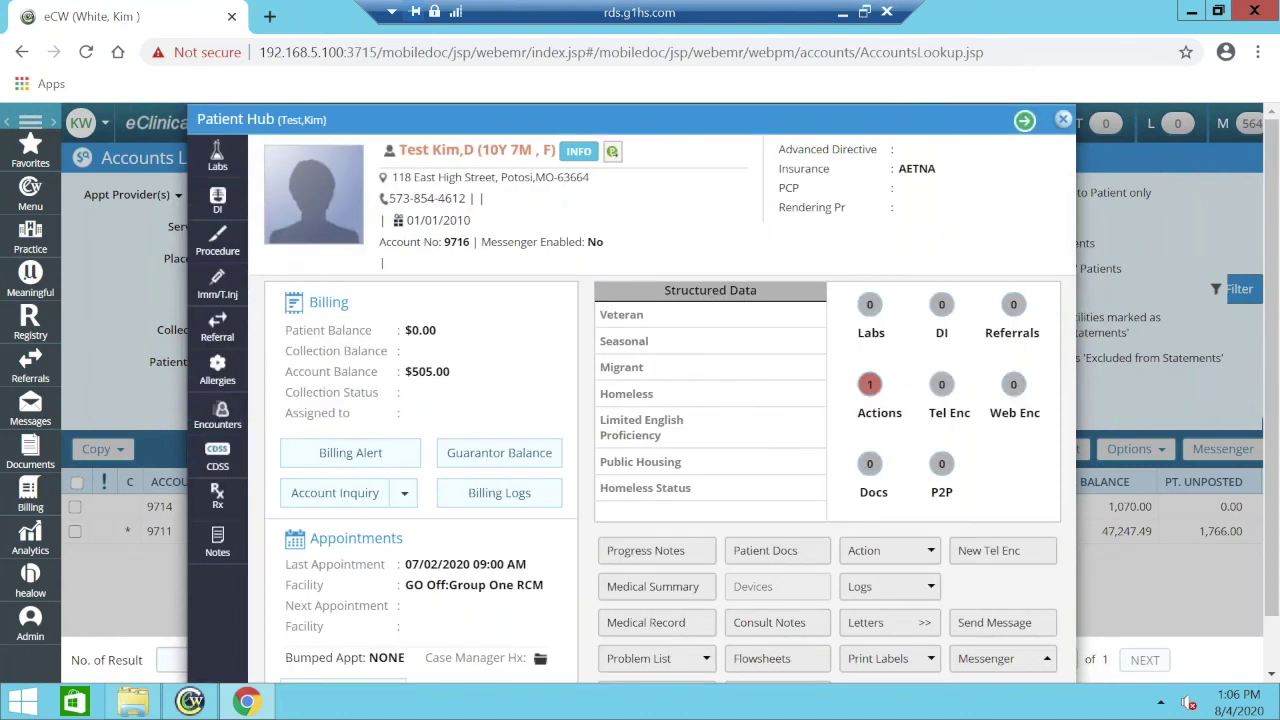
key("Escape")
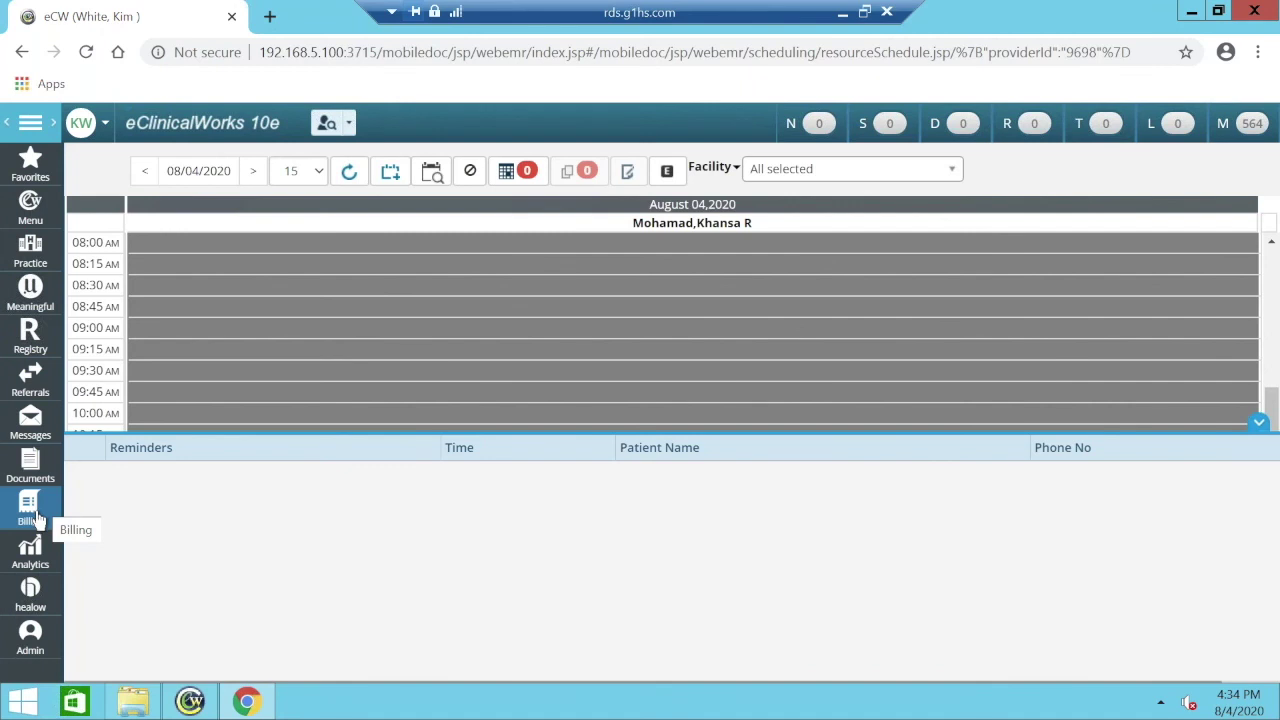
Open the Claims lookup from the Billing menu, defaulting to Encounters Without Claims for 08/04/2020
left_click(33, 512)
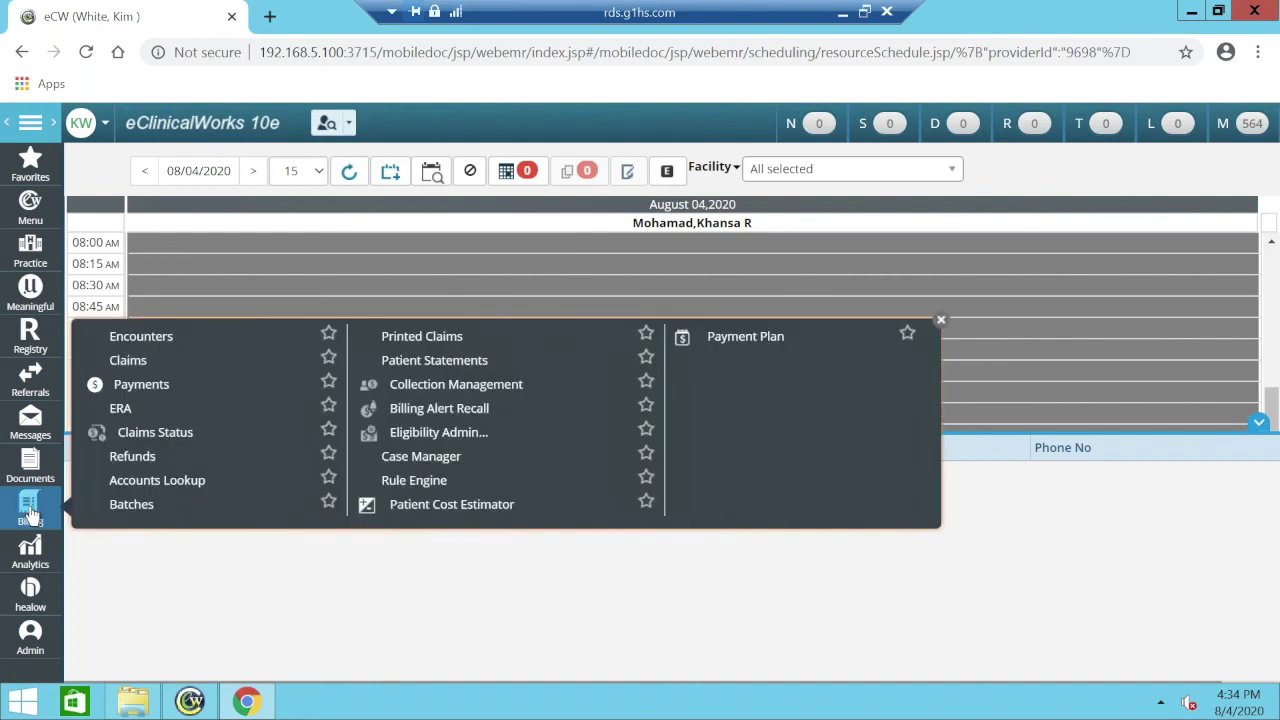
left_click(129, 365)
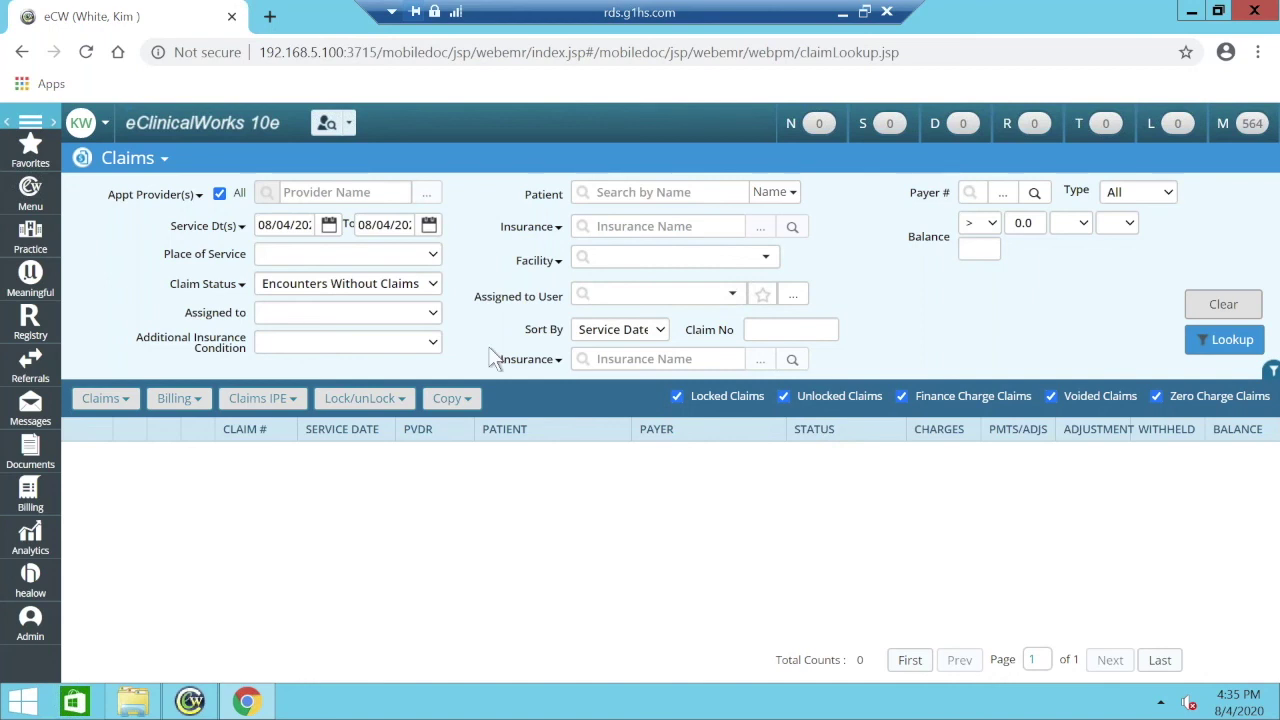
Look up All Claims with service dates from 08/16/2017, returning 902 claims over 46 pages
left_click(331, 226)
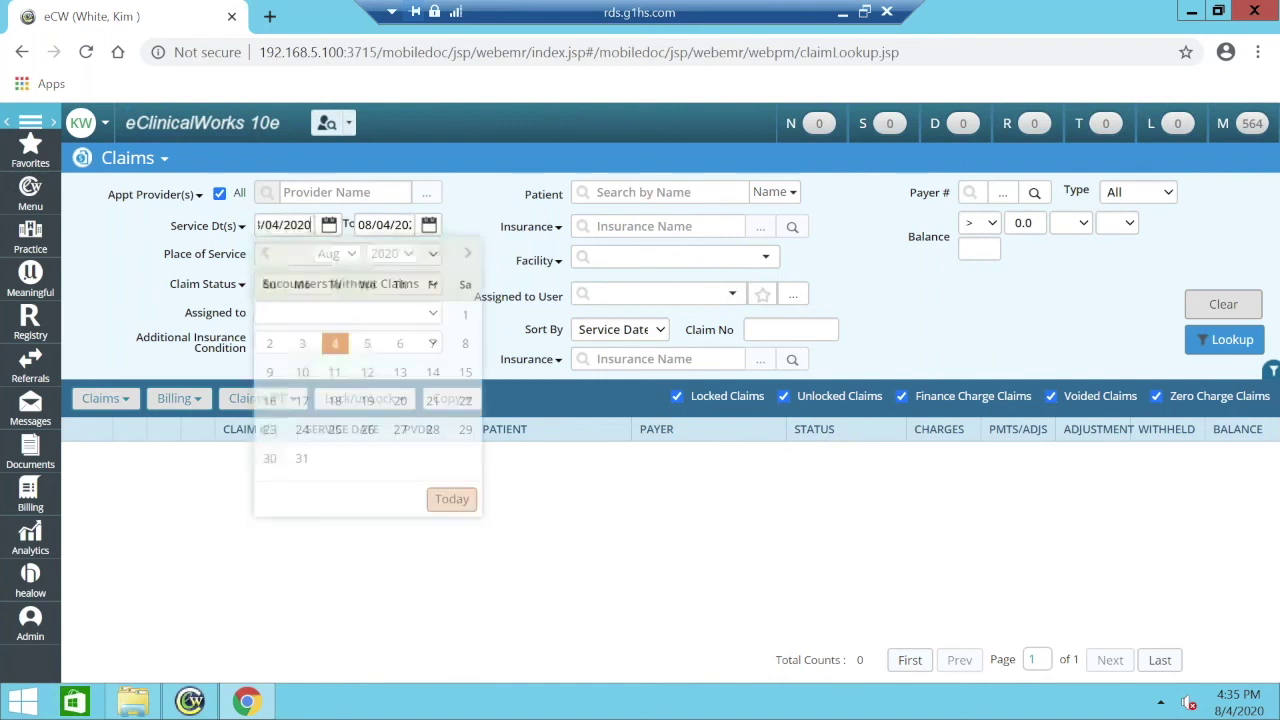
left_click(399, 254)
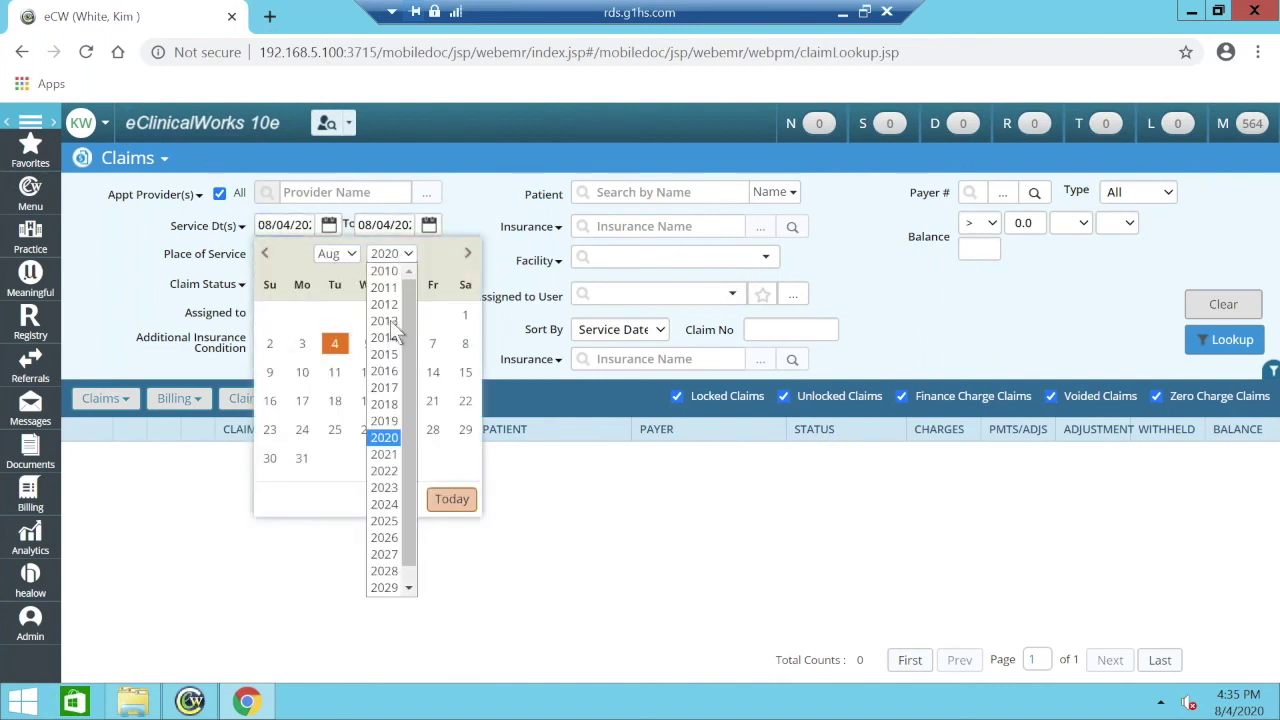
left_click(392, 394)
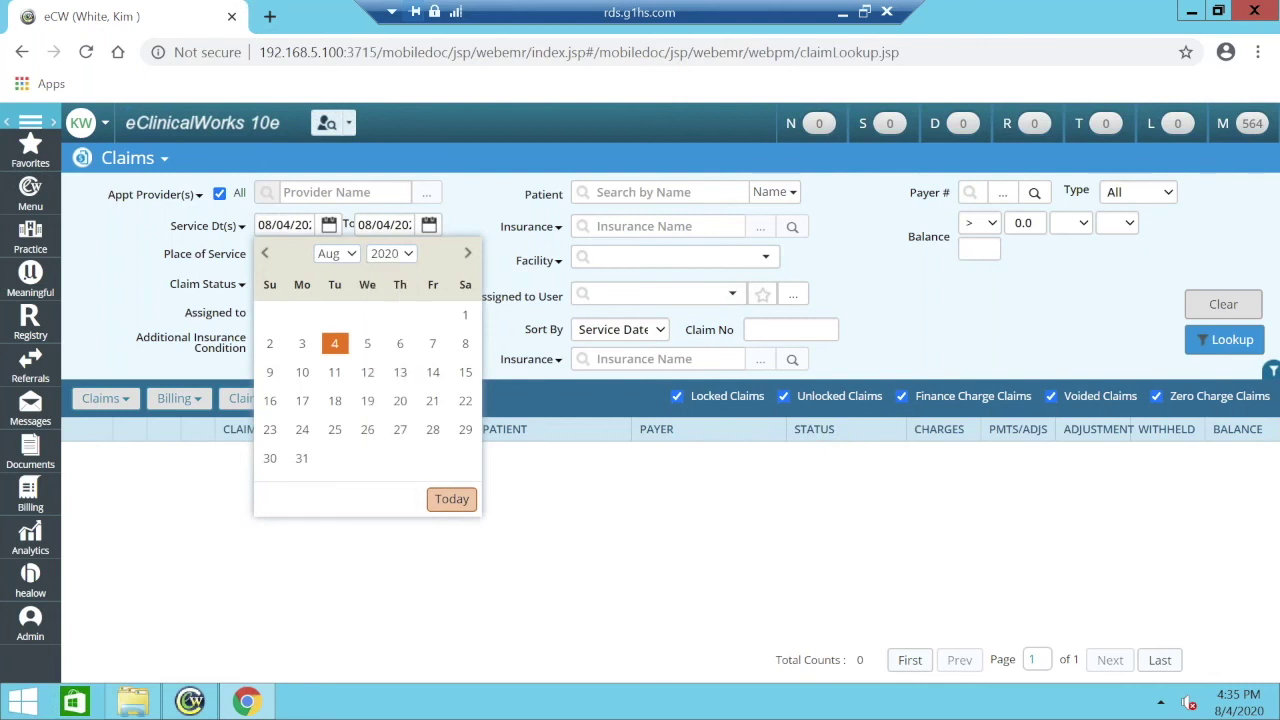
left_click(368, 373)
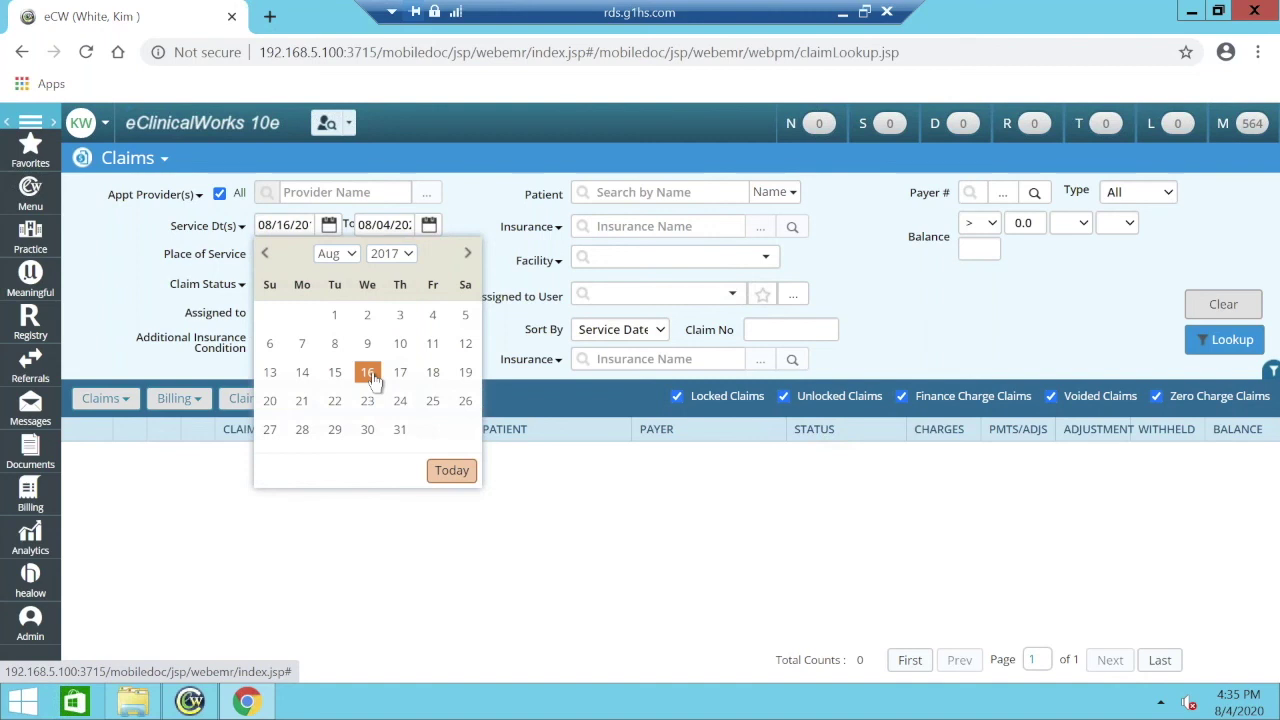
left_click(386, 283)
left_click(338, 337)
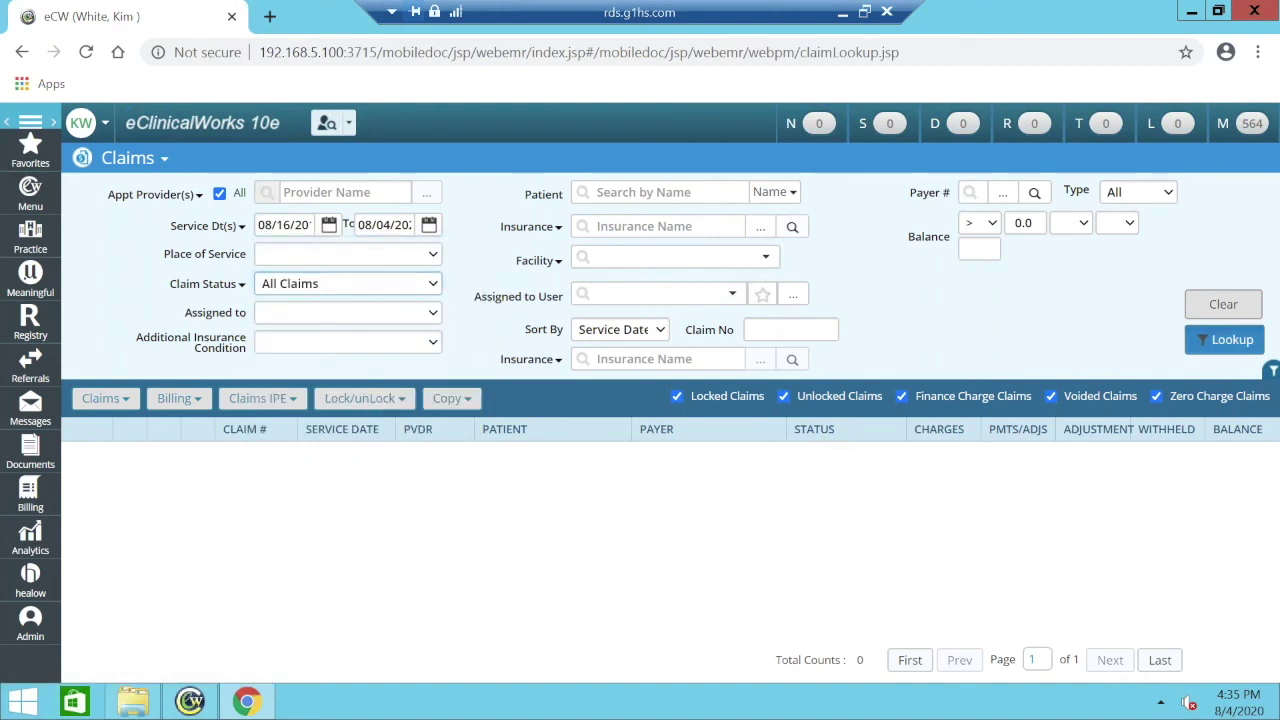
left_click(1225, 339)
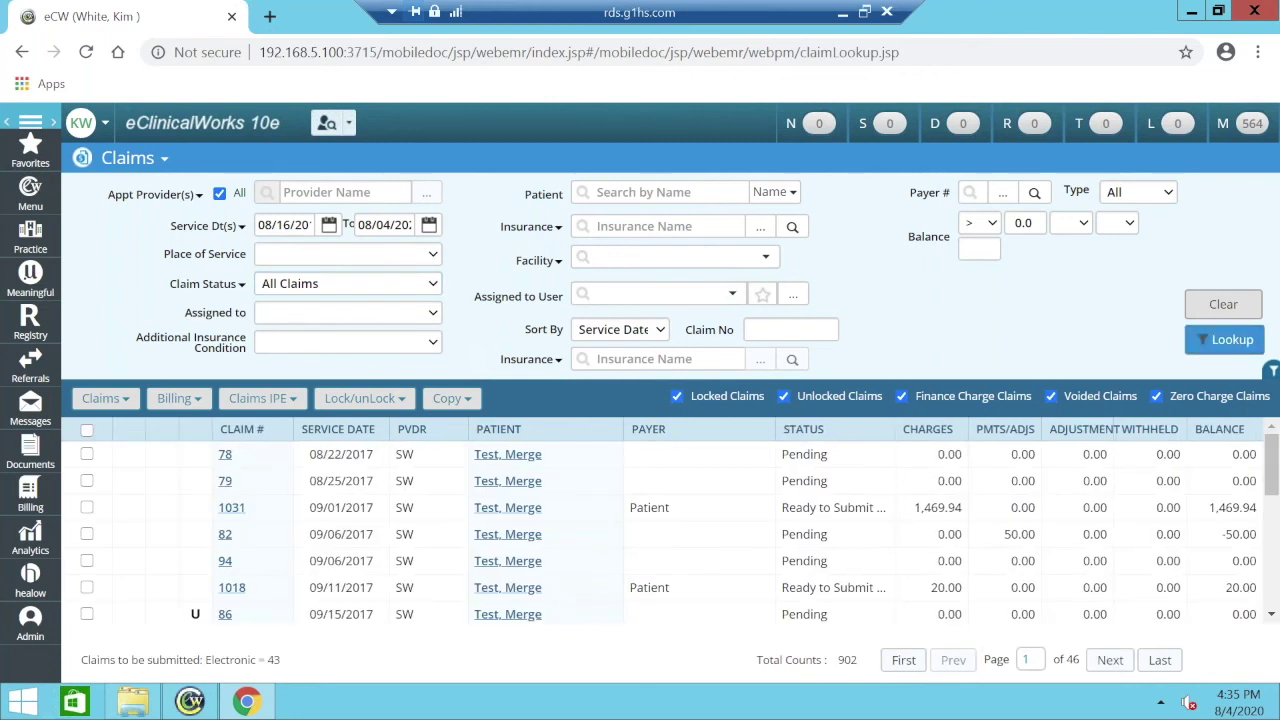
left_click(1051, 561)
Change all 20 first-page claims to Code Correct Error status, then reselect all claims
left_click(87, 430)
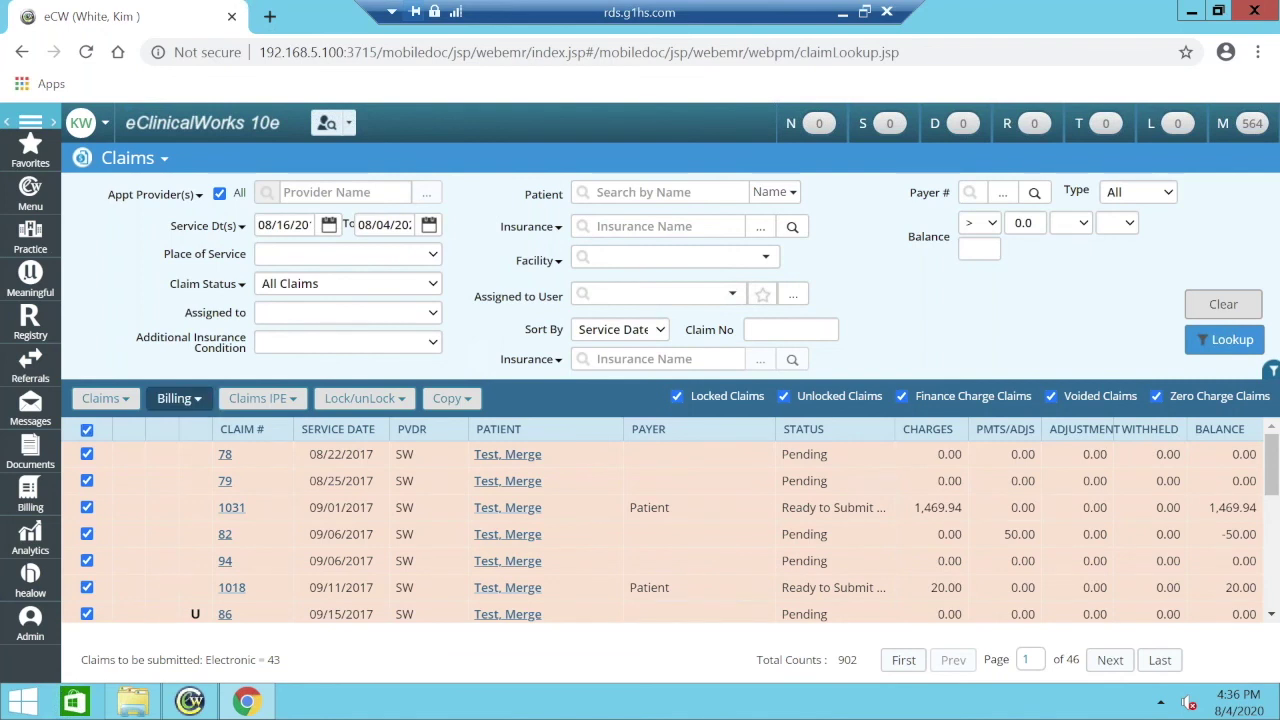
left_click(178, 398)
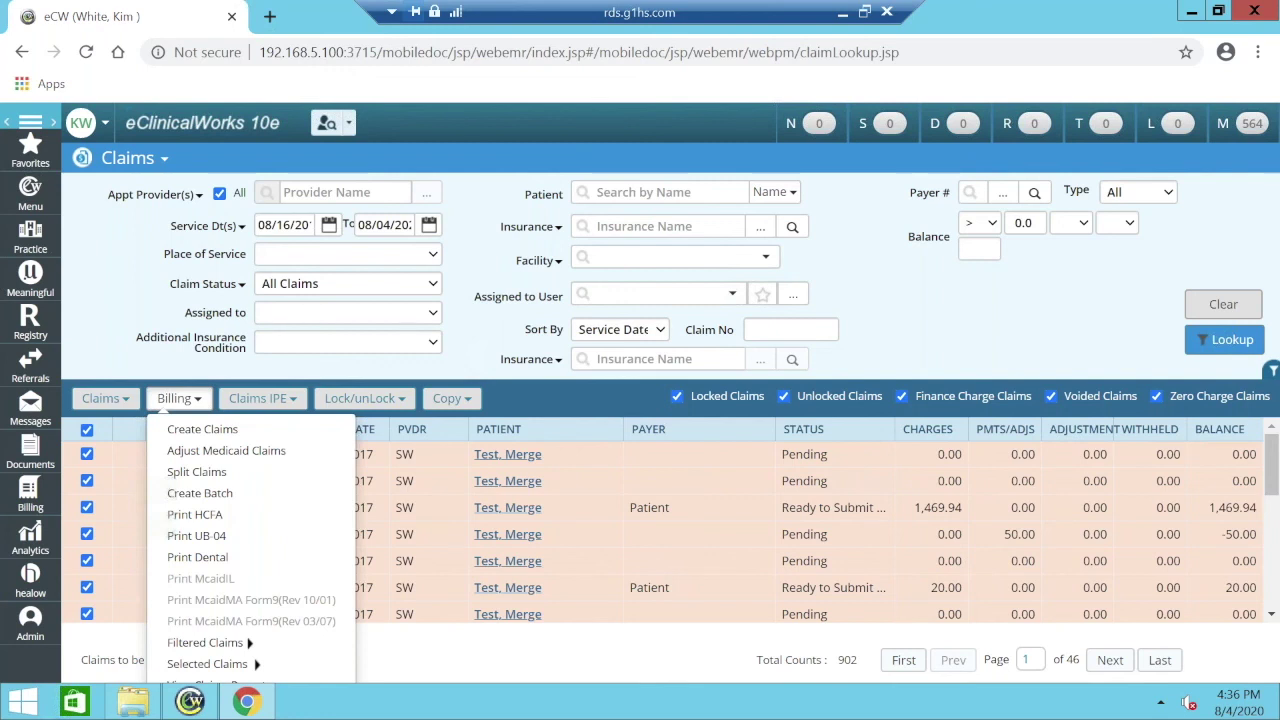
mouse_move(210, 664)
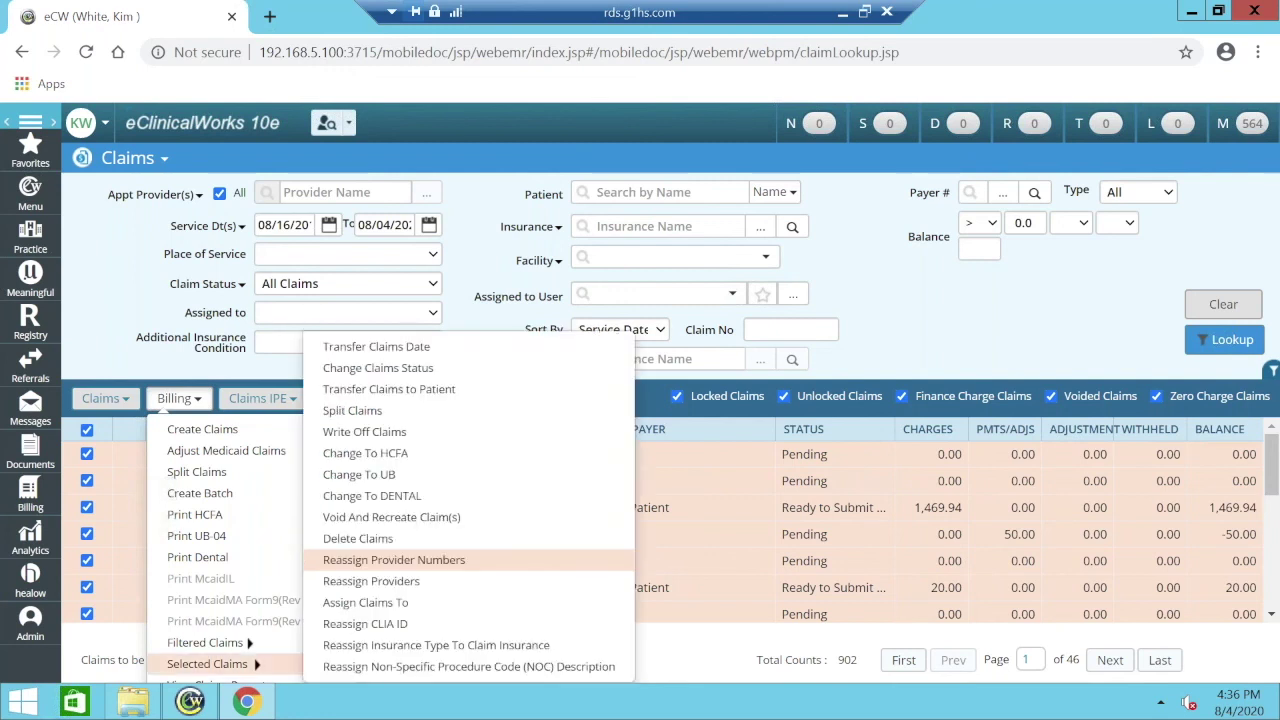
left_click(474, 370)
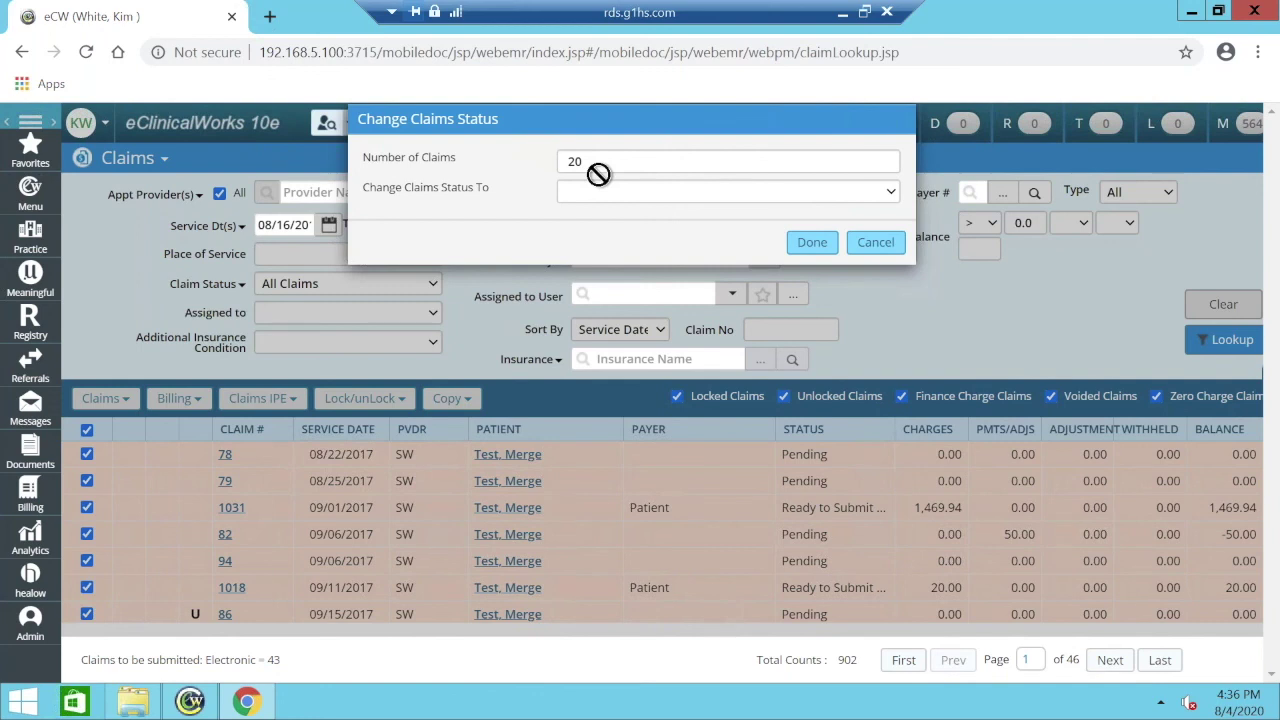
left_click(602, 191)
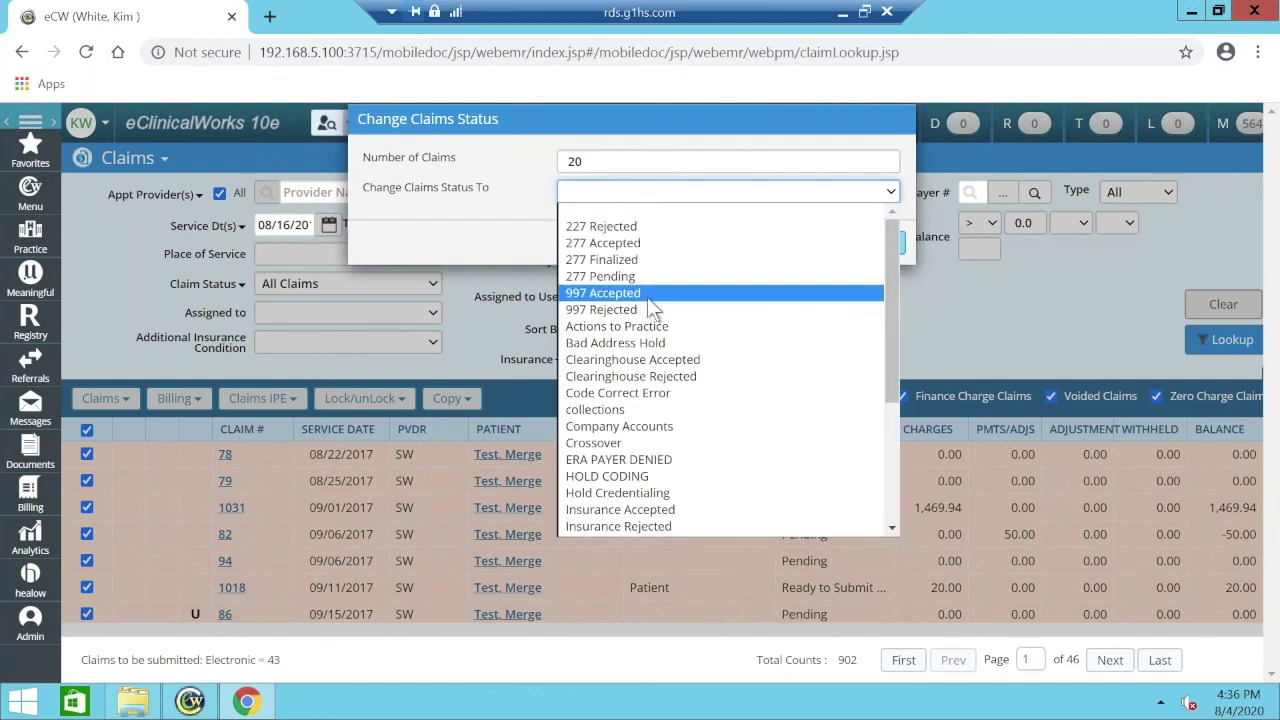
left_click(651, 392)
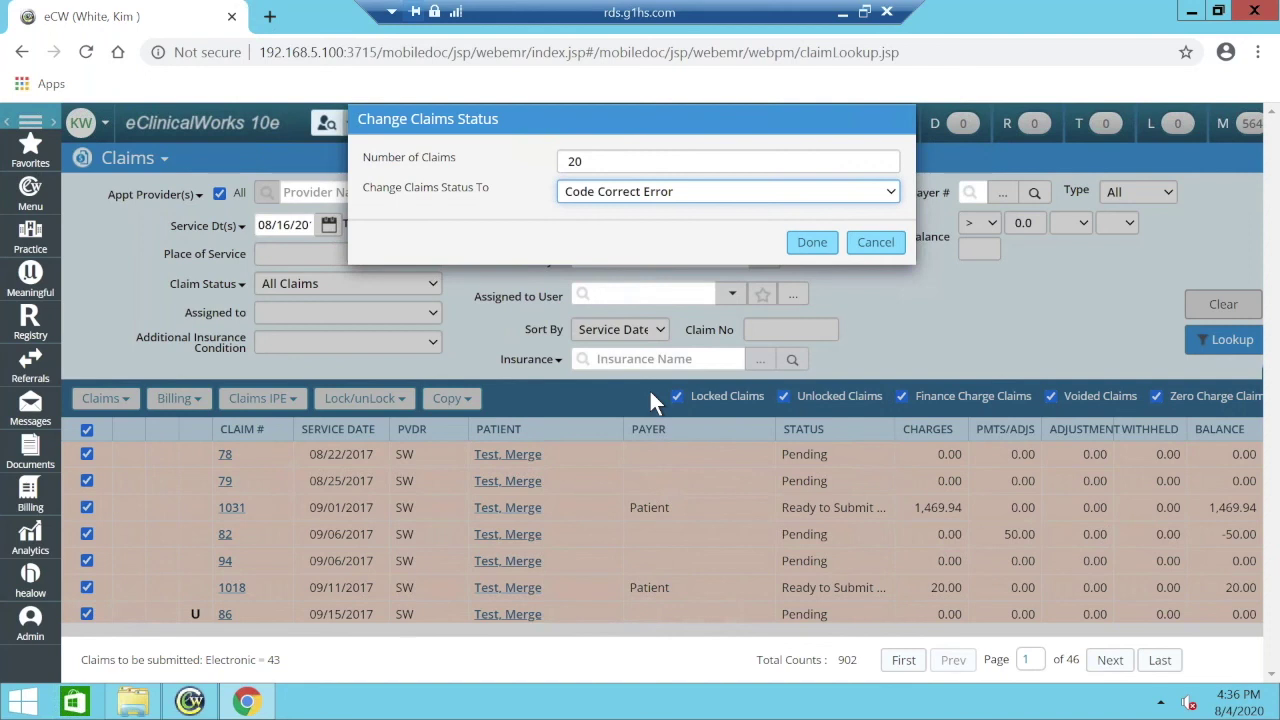
left_click(812, 243)
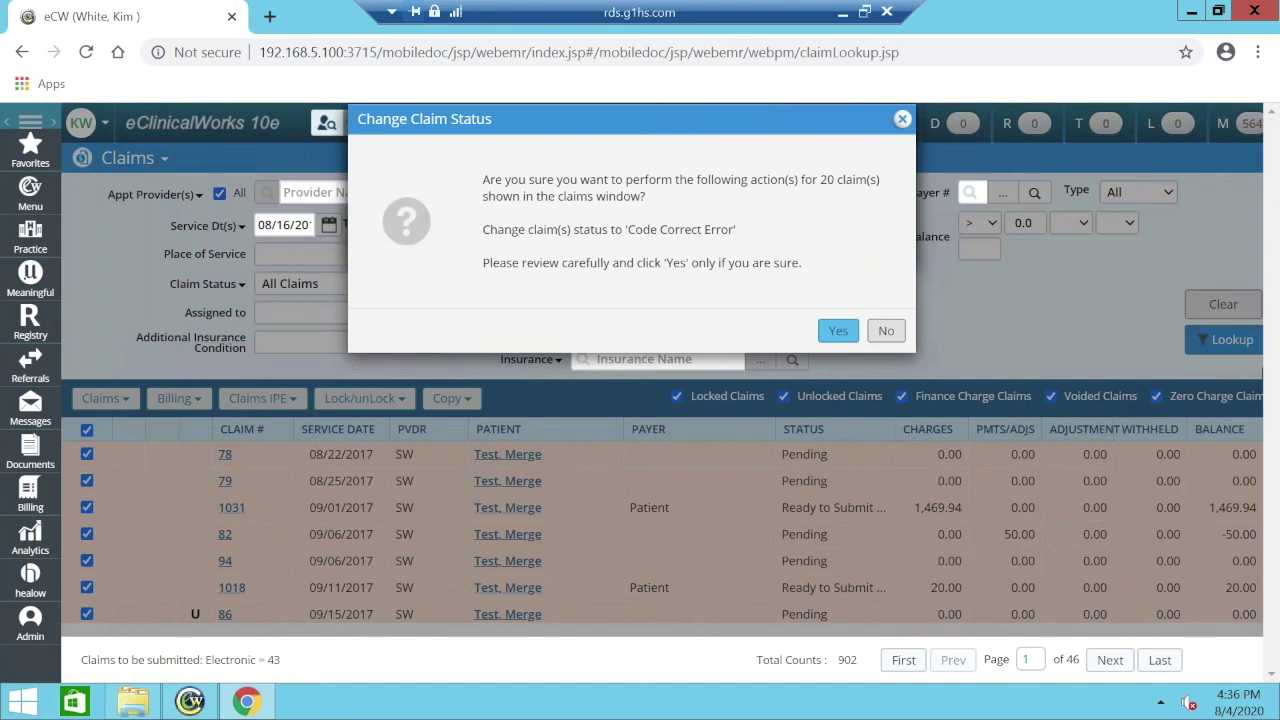
key("Return")
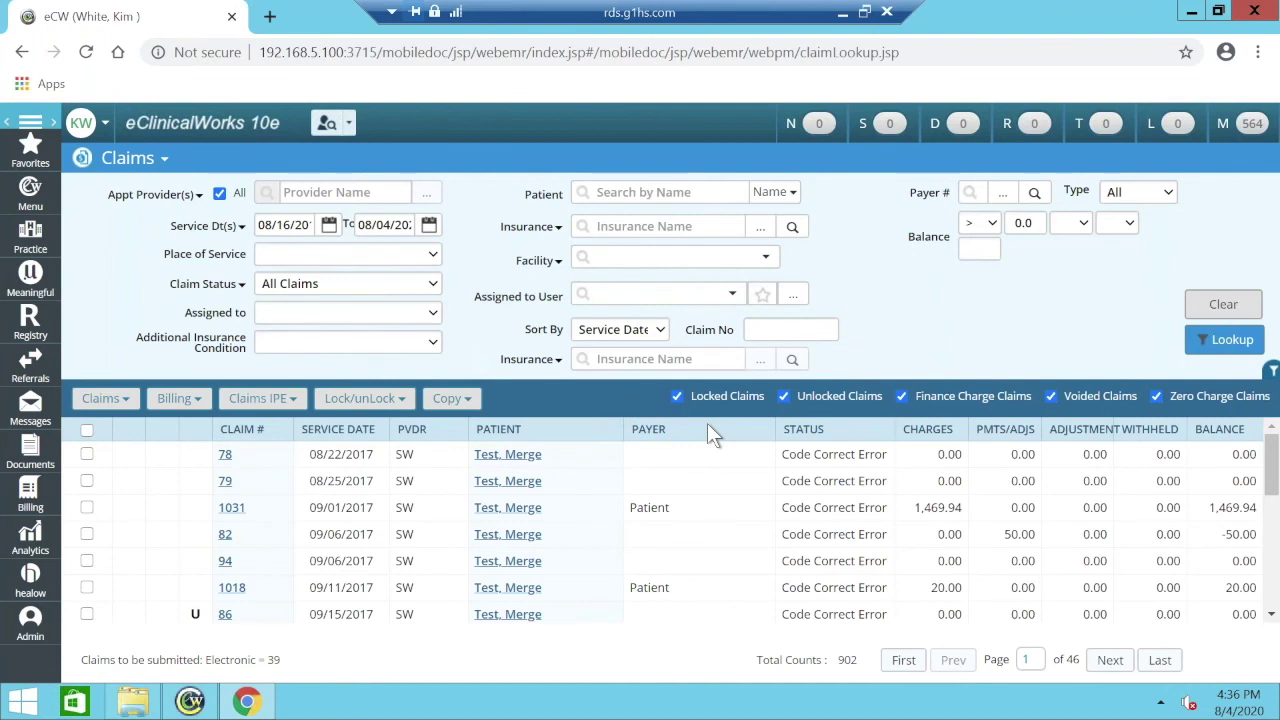
left_click(86, 429)
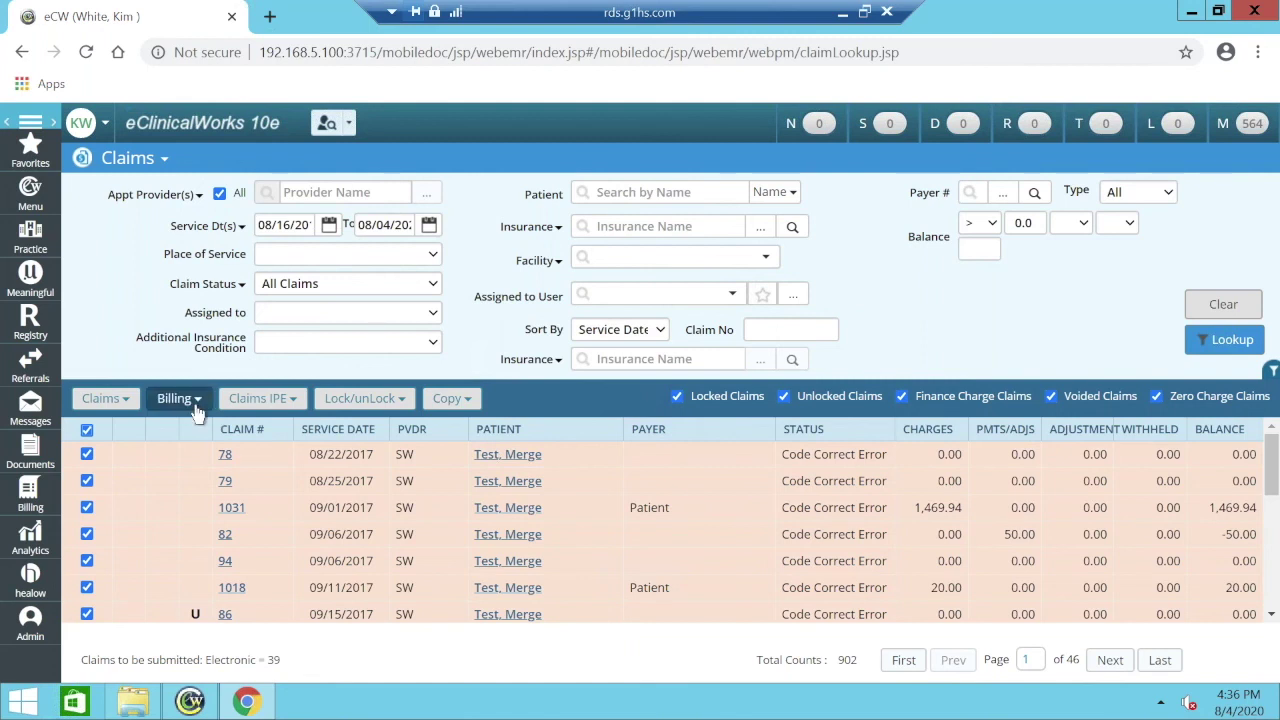
Open the Billing > Selected Claims actions for the 20 selected claims
left_click(196, 408)
mouse_move(230, 664)
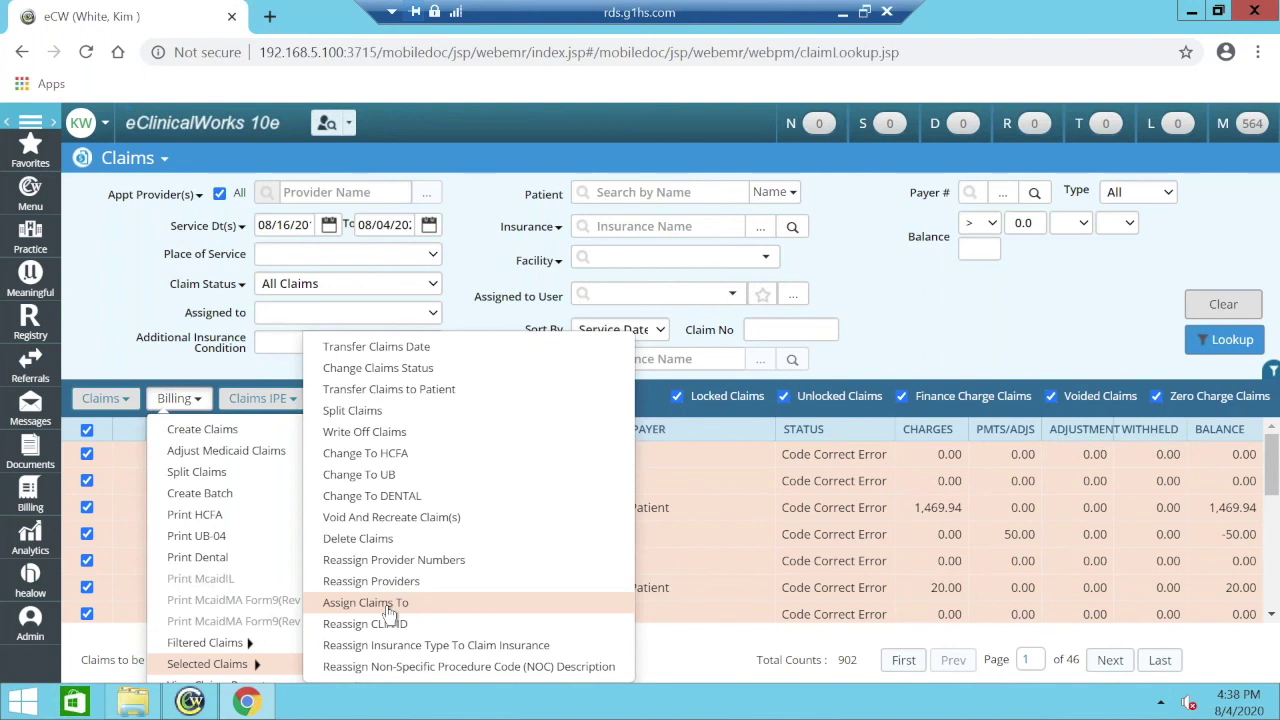
Assign the selected Code Correct Error claims to a staff member chosen in Staff Lookup
left_click(389, 605)
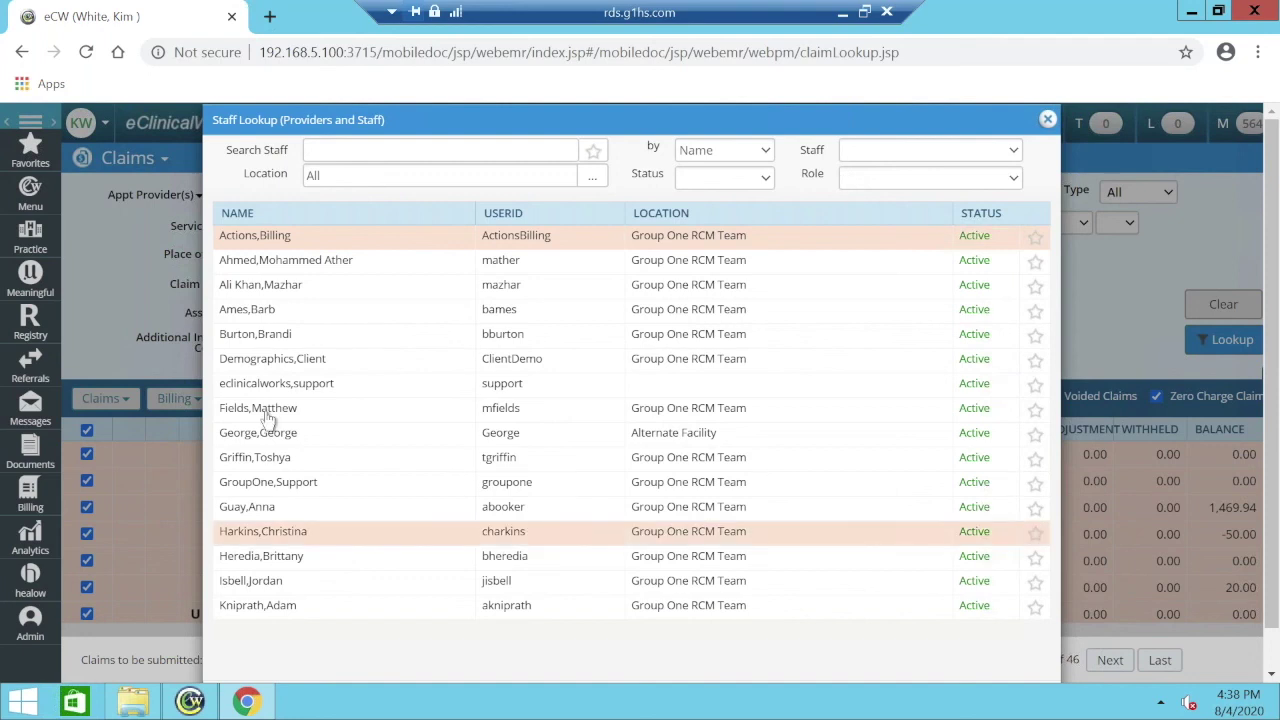
scroll(268, 418, "down", 1)
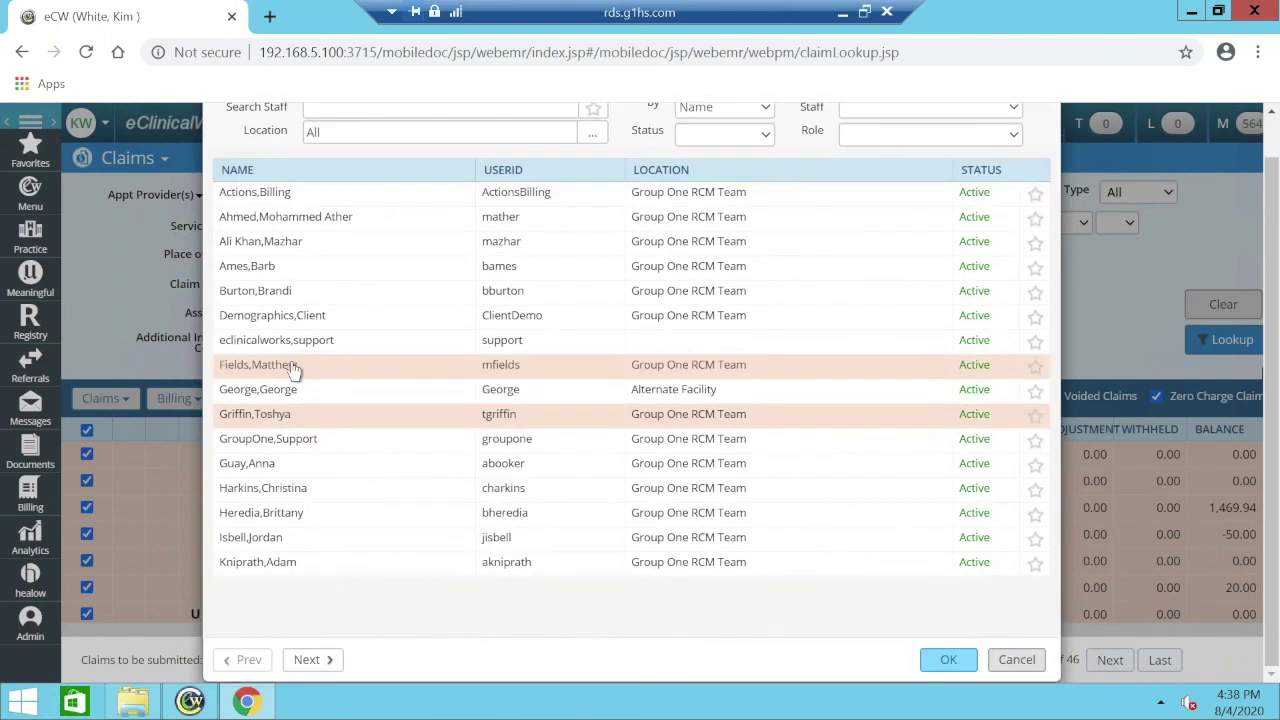
left_click(293, 366)
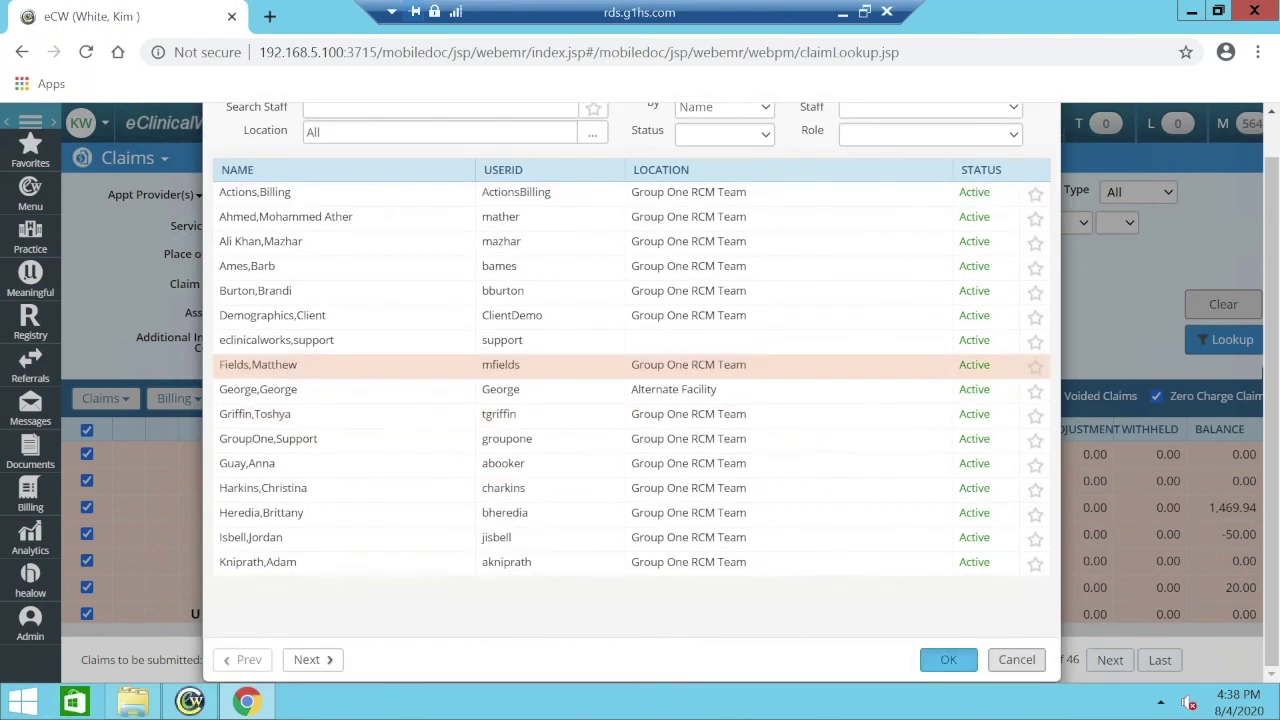
left_click(948, 659)
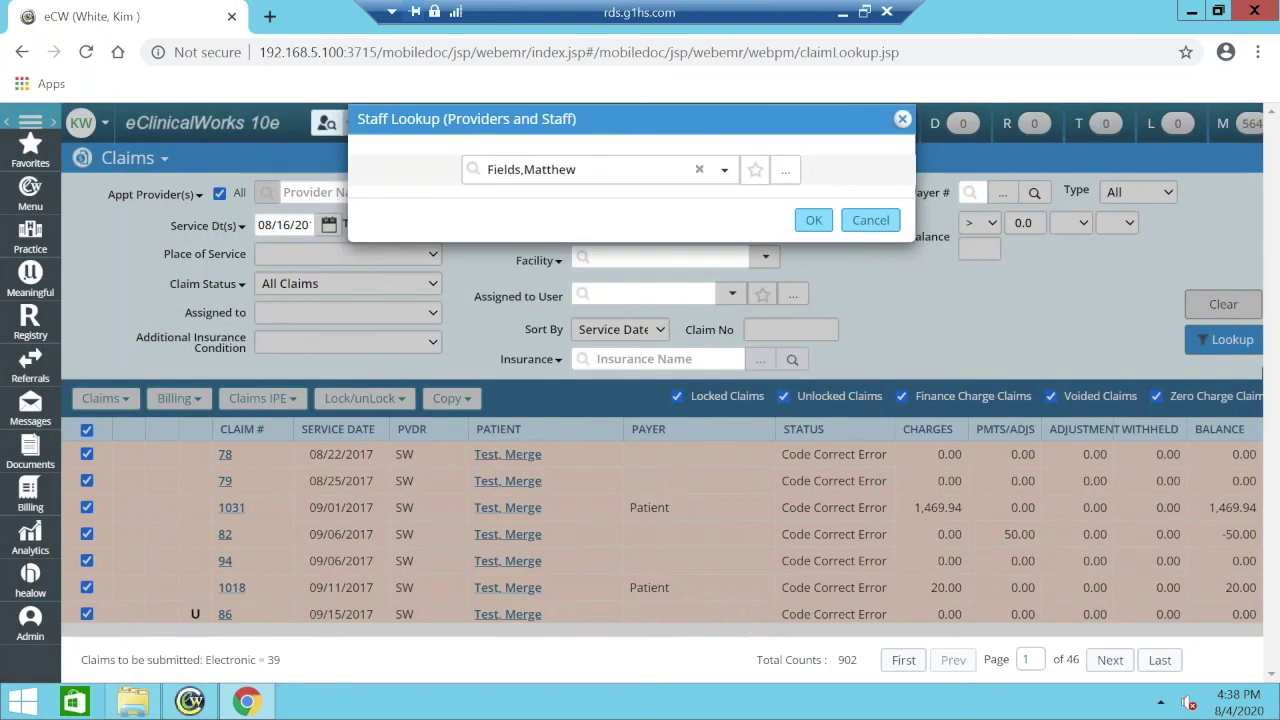
key("Return")
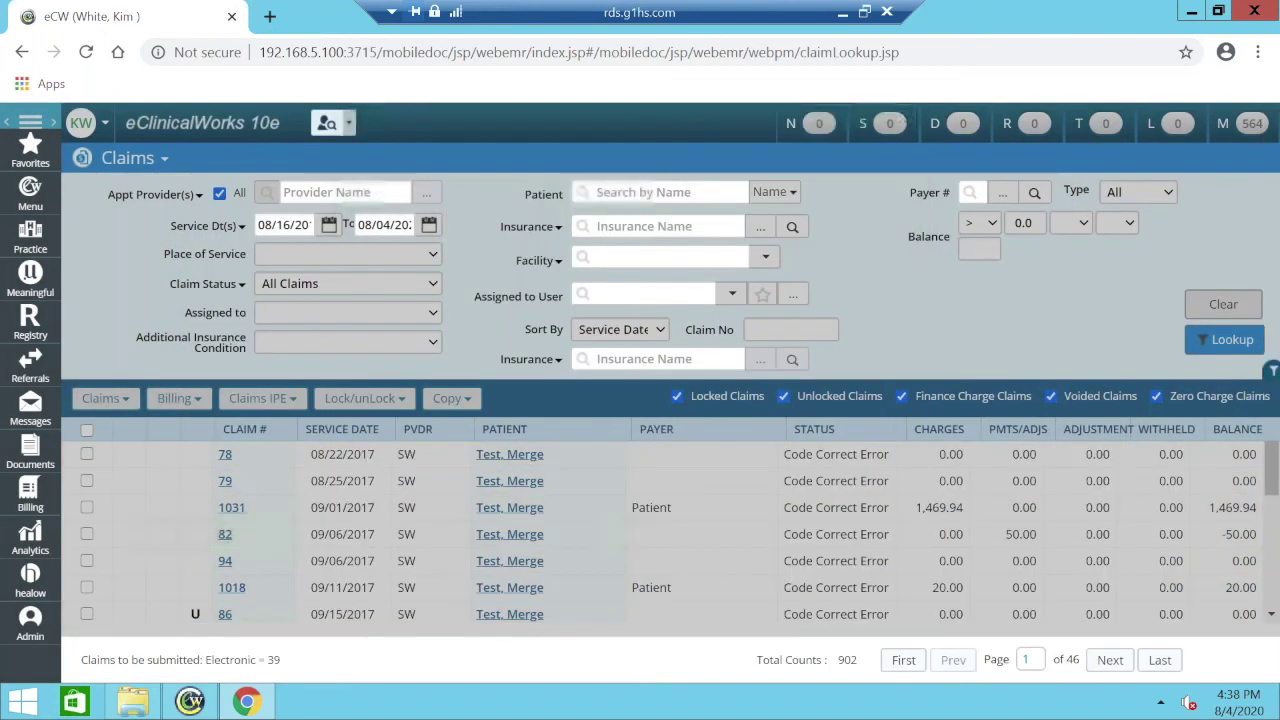